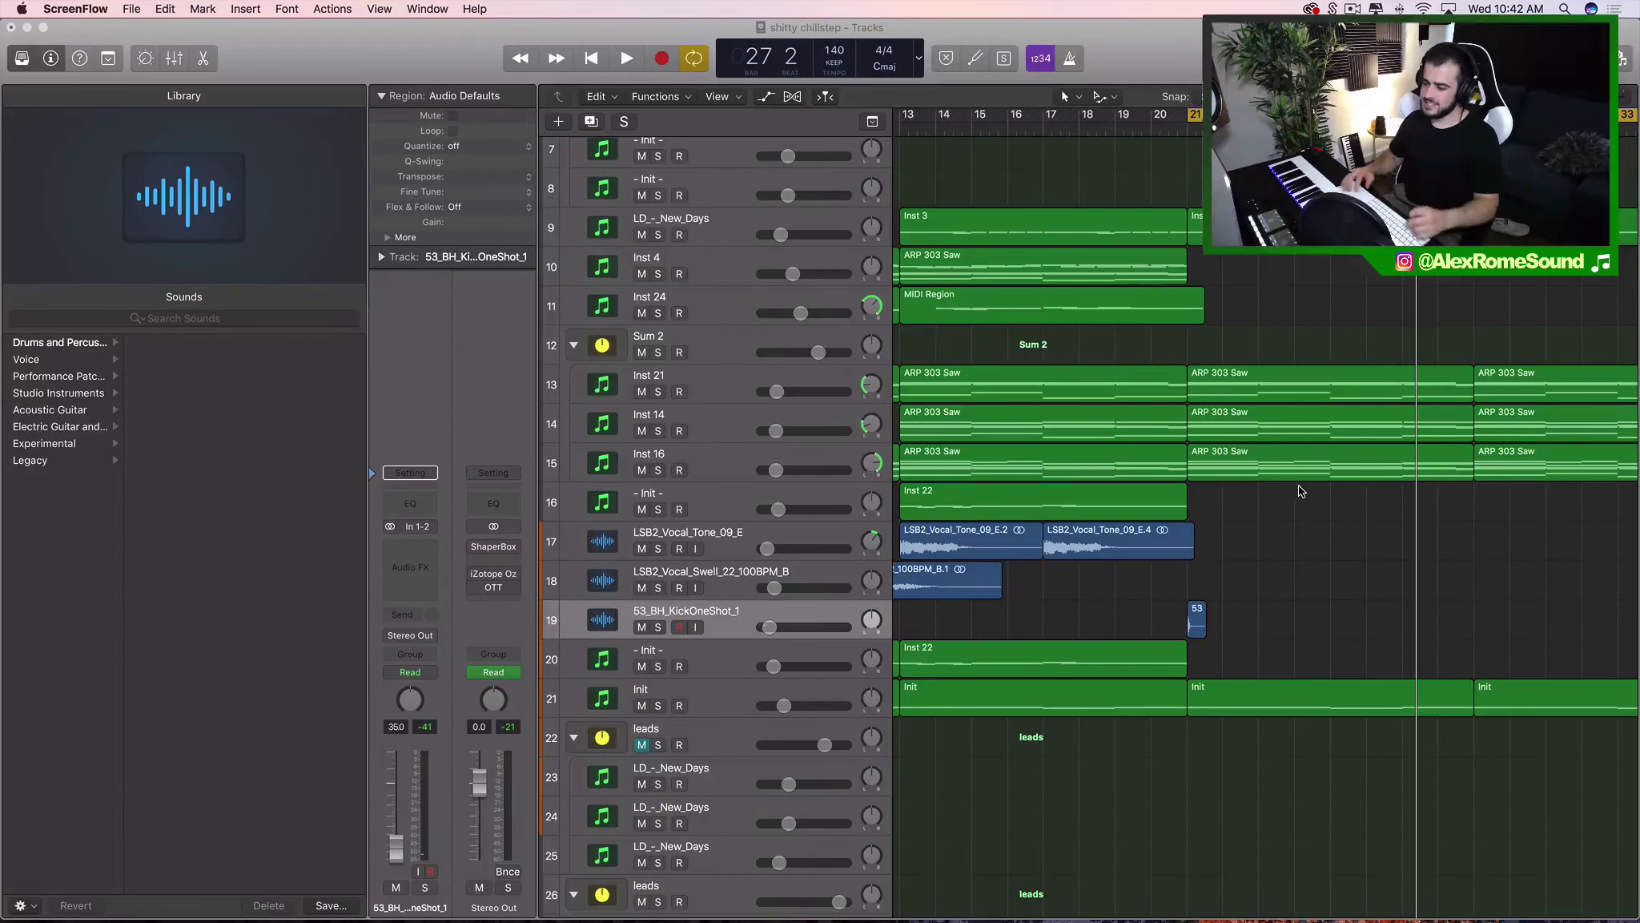
Drag in the ruler to set a cycle range over bars 38–46.
scroll(1372, 546, "left", 1)
left_click(1375, 547)
scroll(1375, 547, "down", 3)
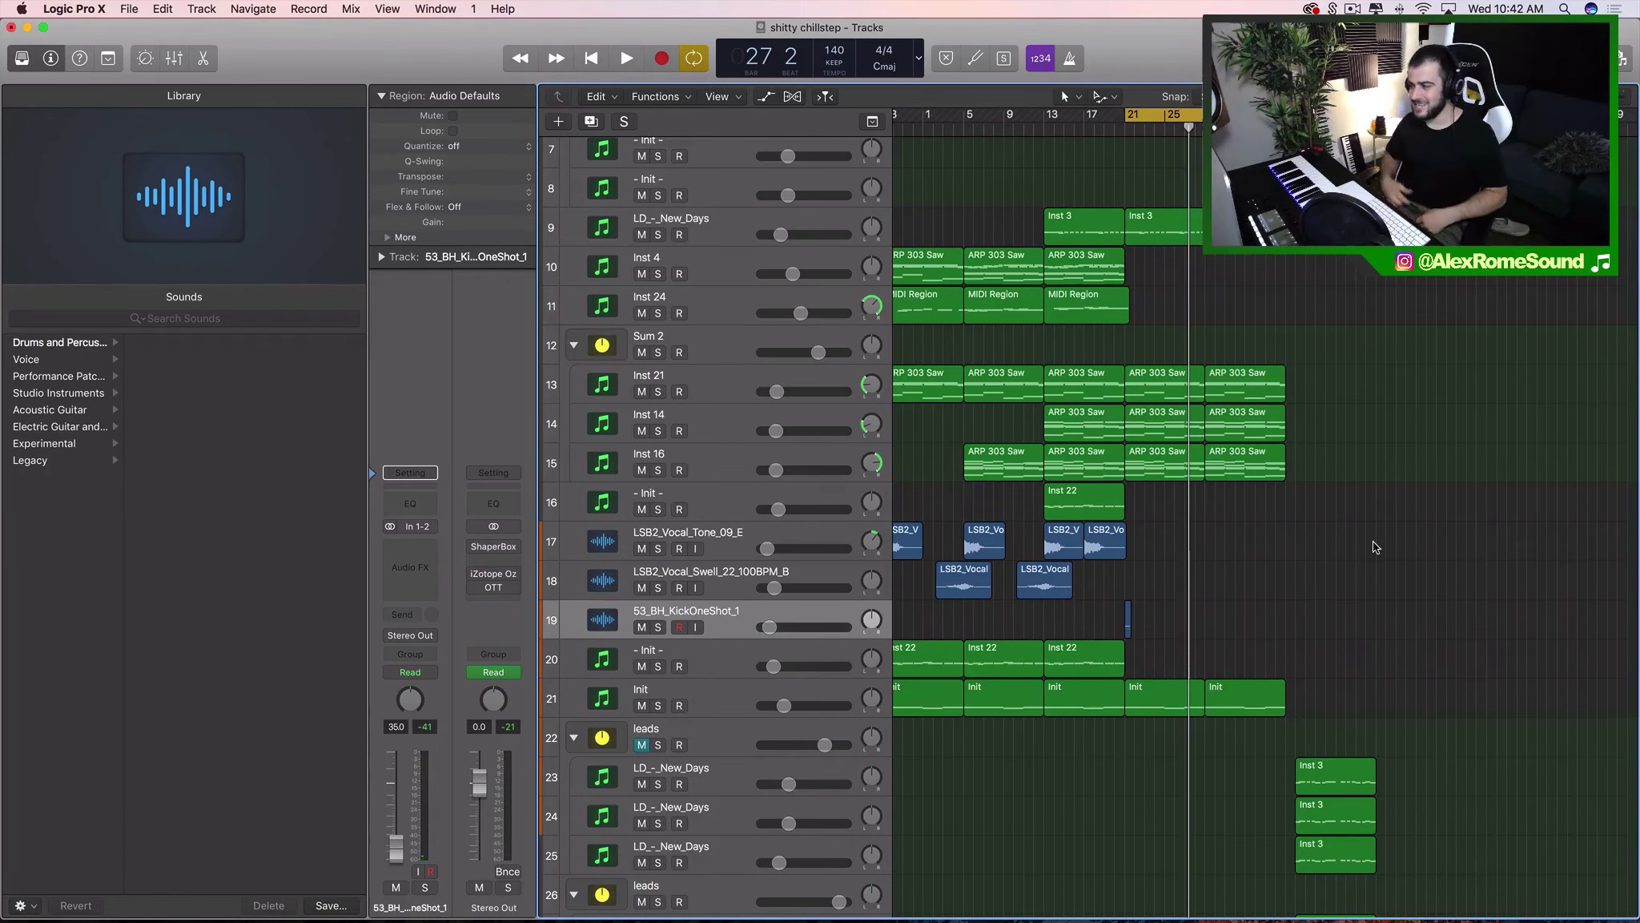
scroll(1390, 468, "up", 2)
scroll(1389, 468, "right", 5)
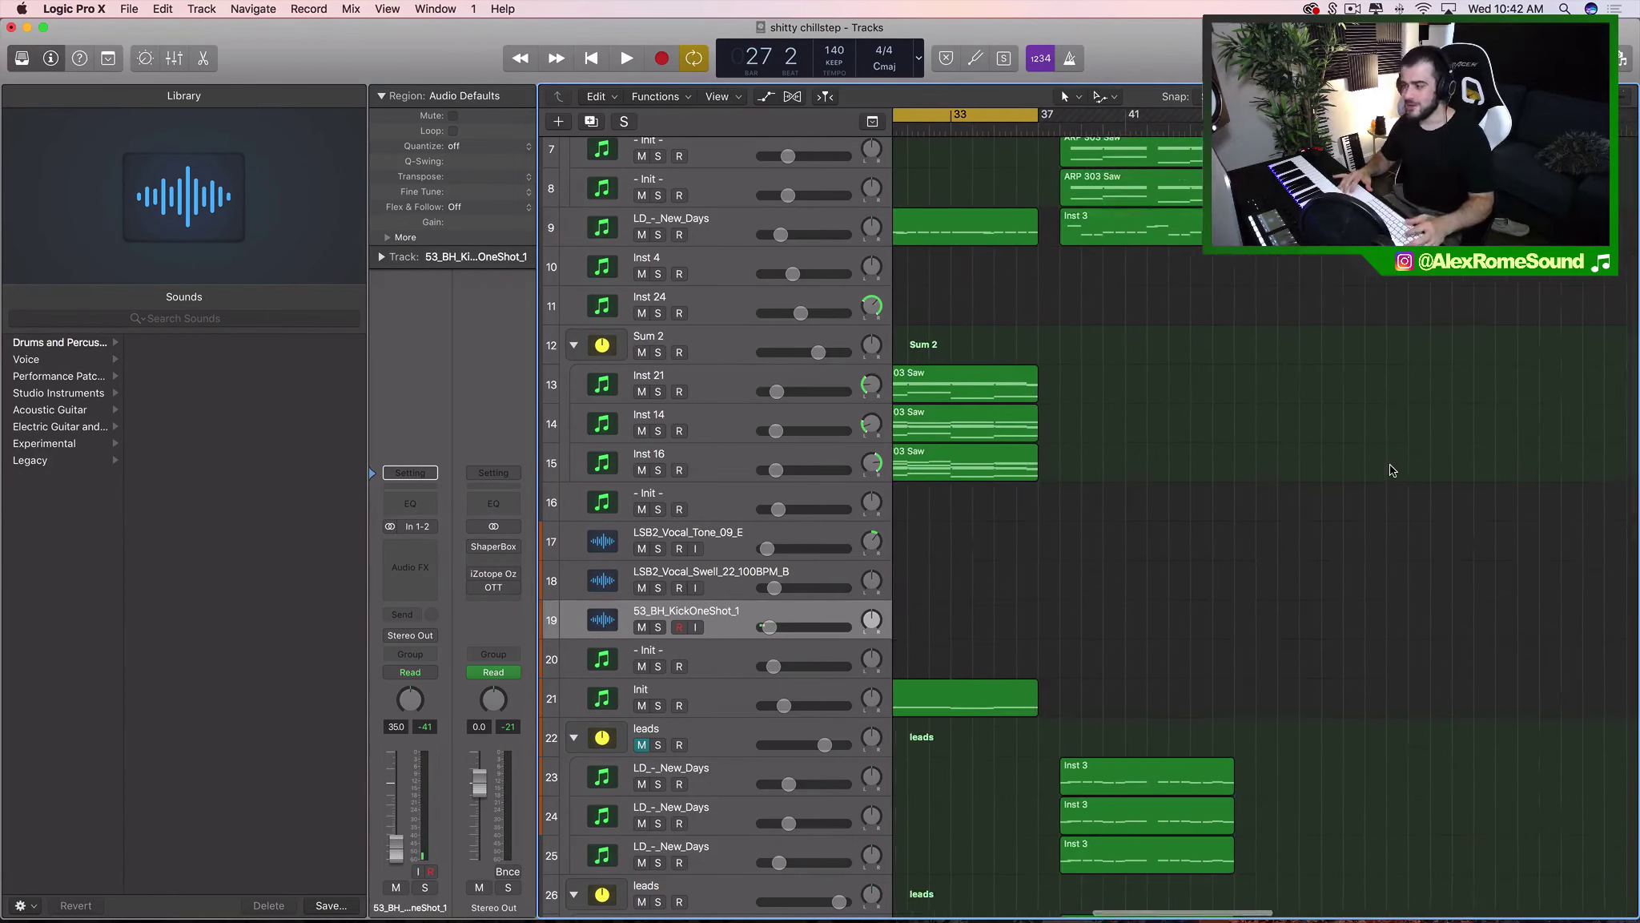
scroll(1389, 468, "up", 5)
scroll(1392, 470, "left", 2)
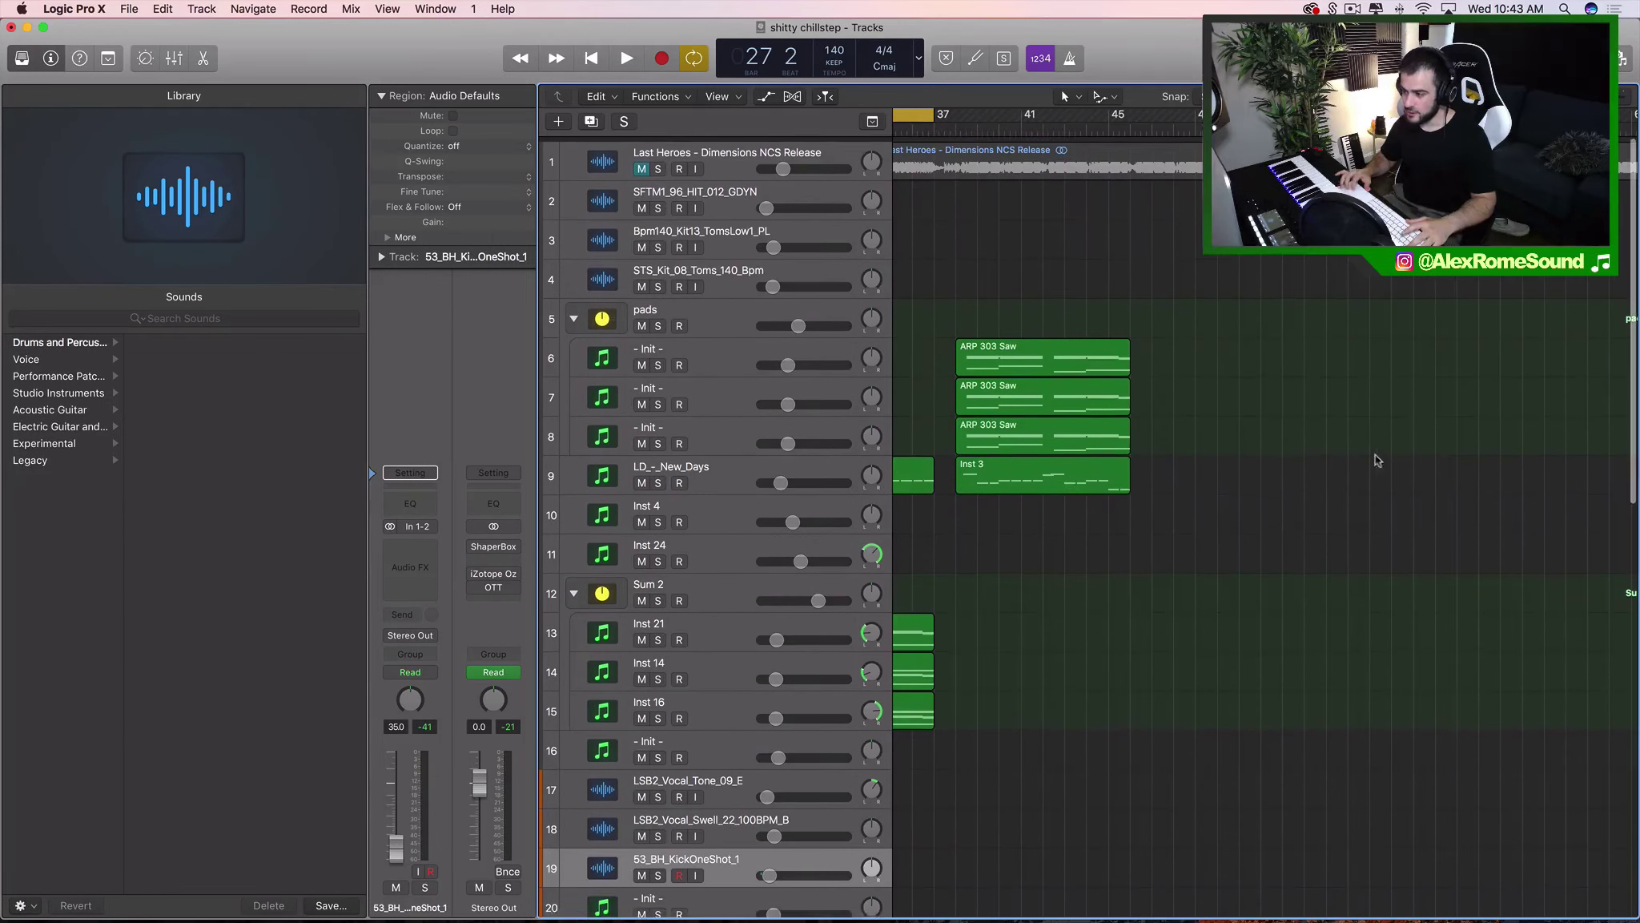
left_click_drag(956, 124, 1136, 143)
Play the cycled leads section once, then stop playback.
scroll(1141, 290, "down", 10)
scroll(1140, 289, "up", 4)
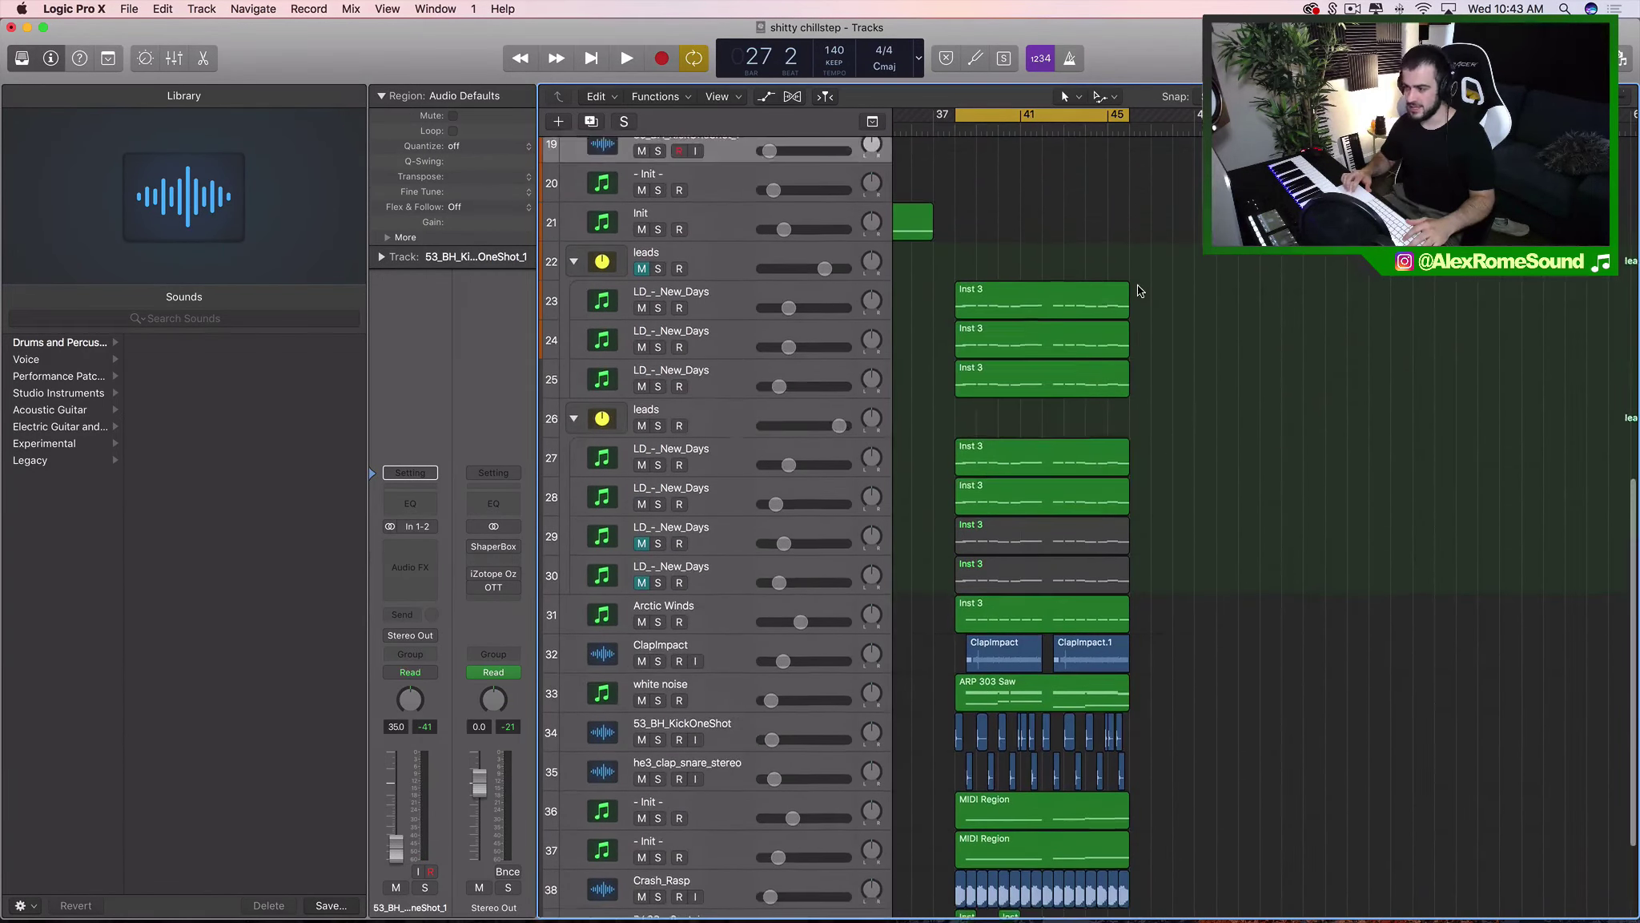
key("space")
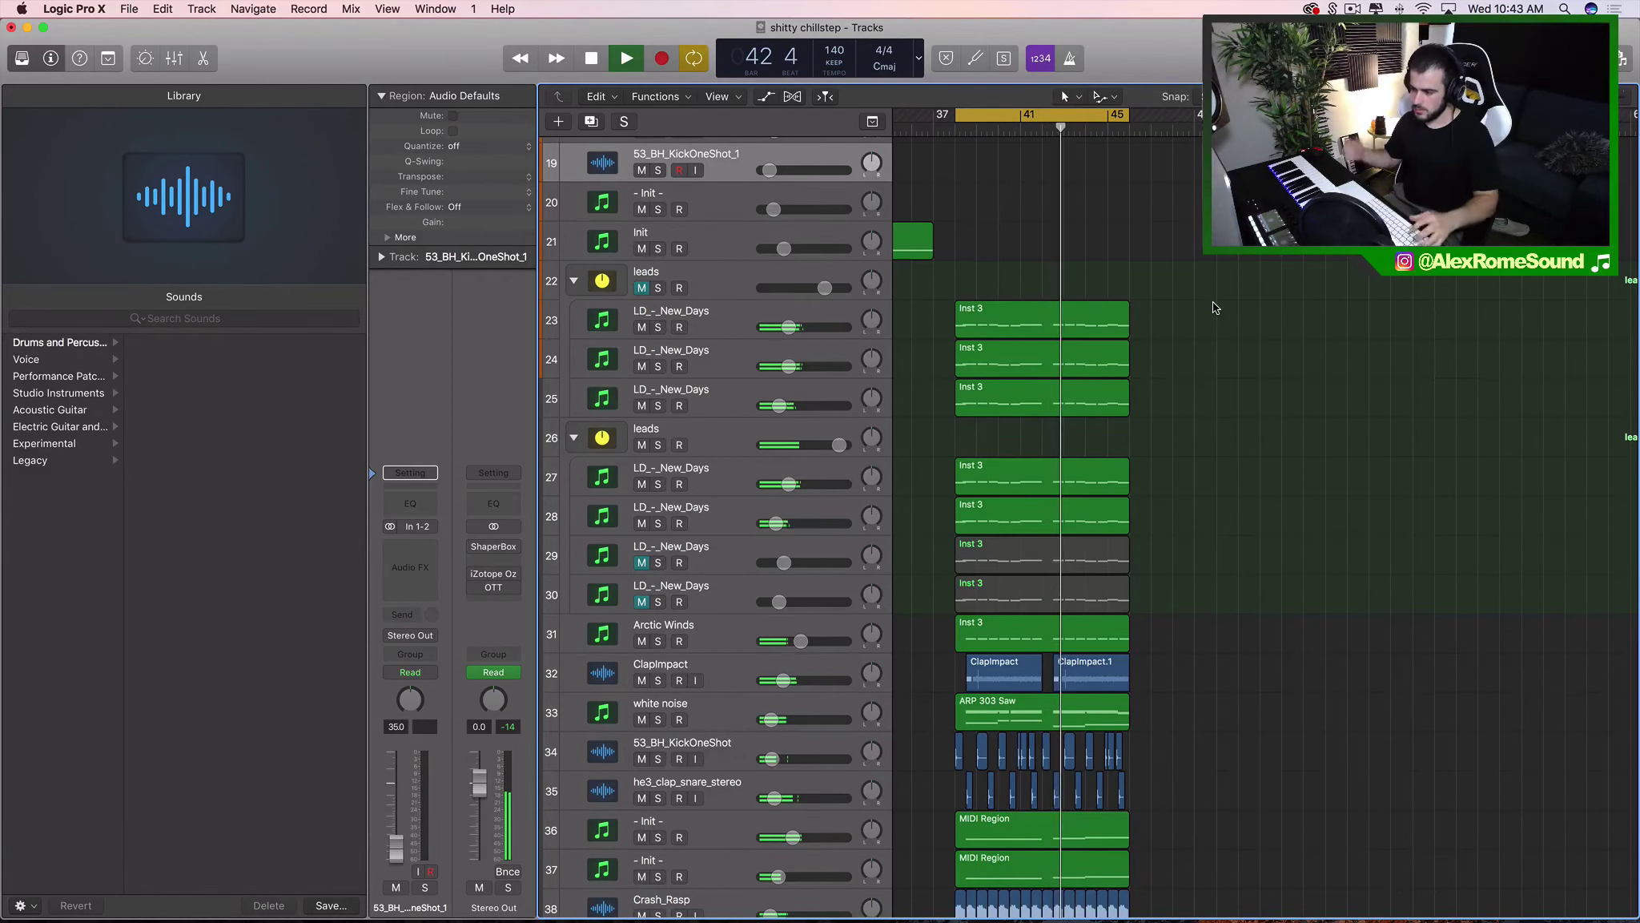
key("space")
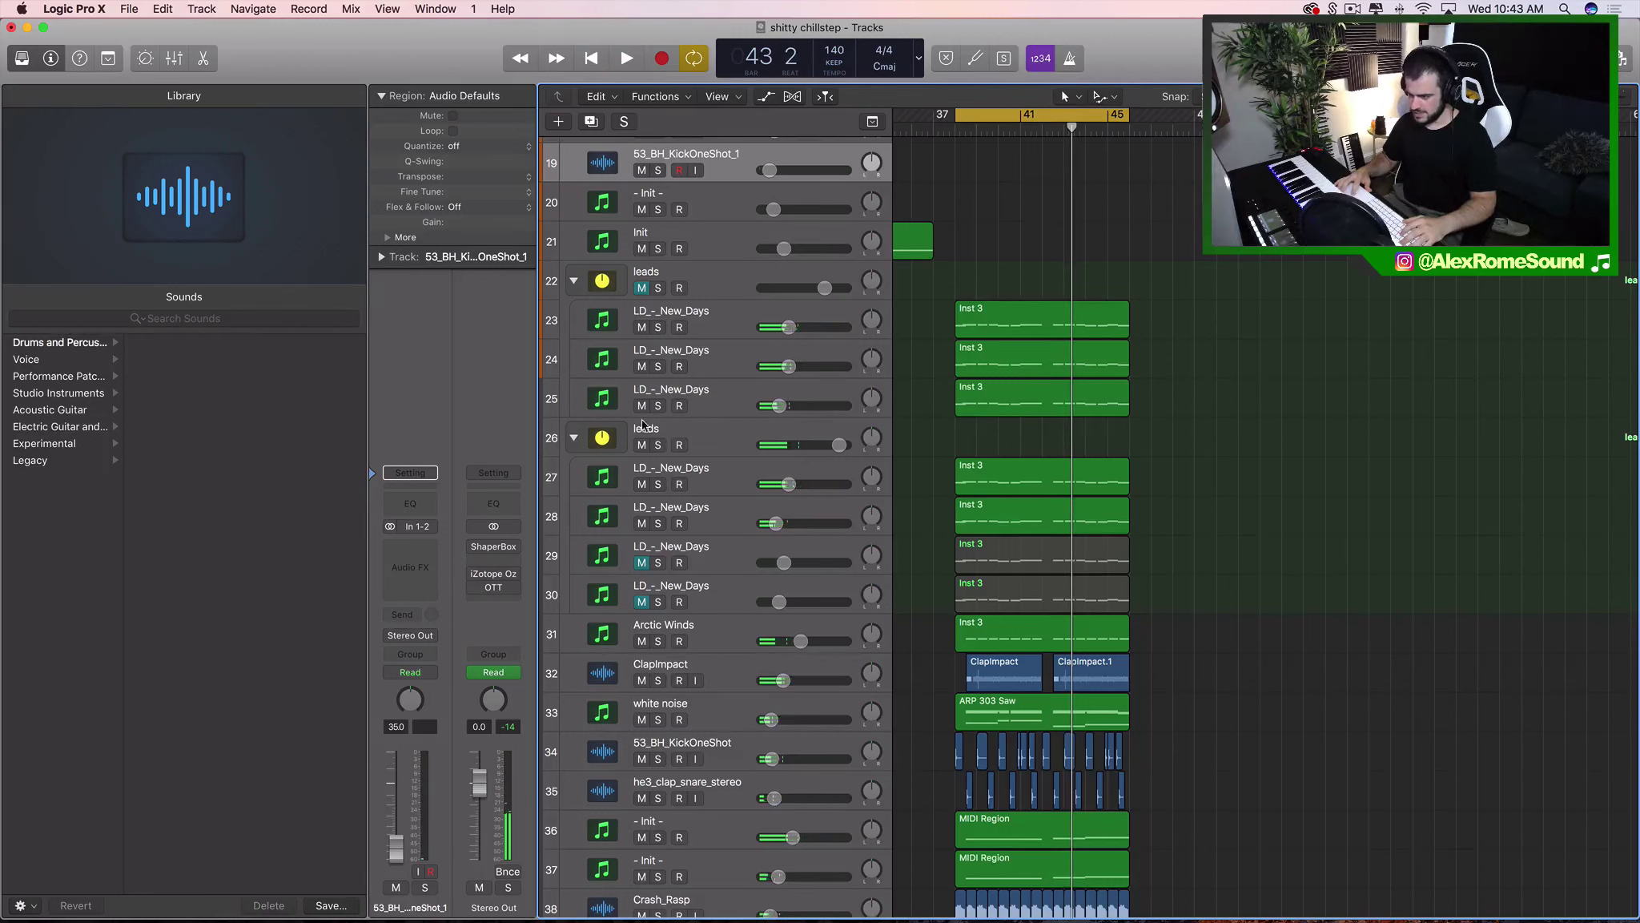
Mute the second leads group (track 26), then unmute and record-arm the first leads group (track 22).
left_click(642, 444)
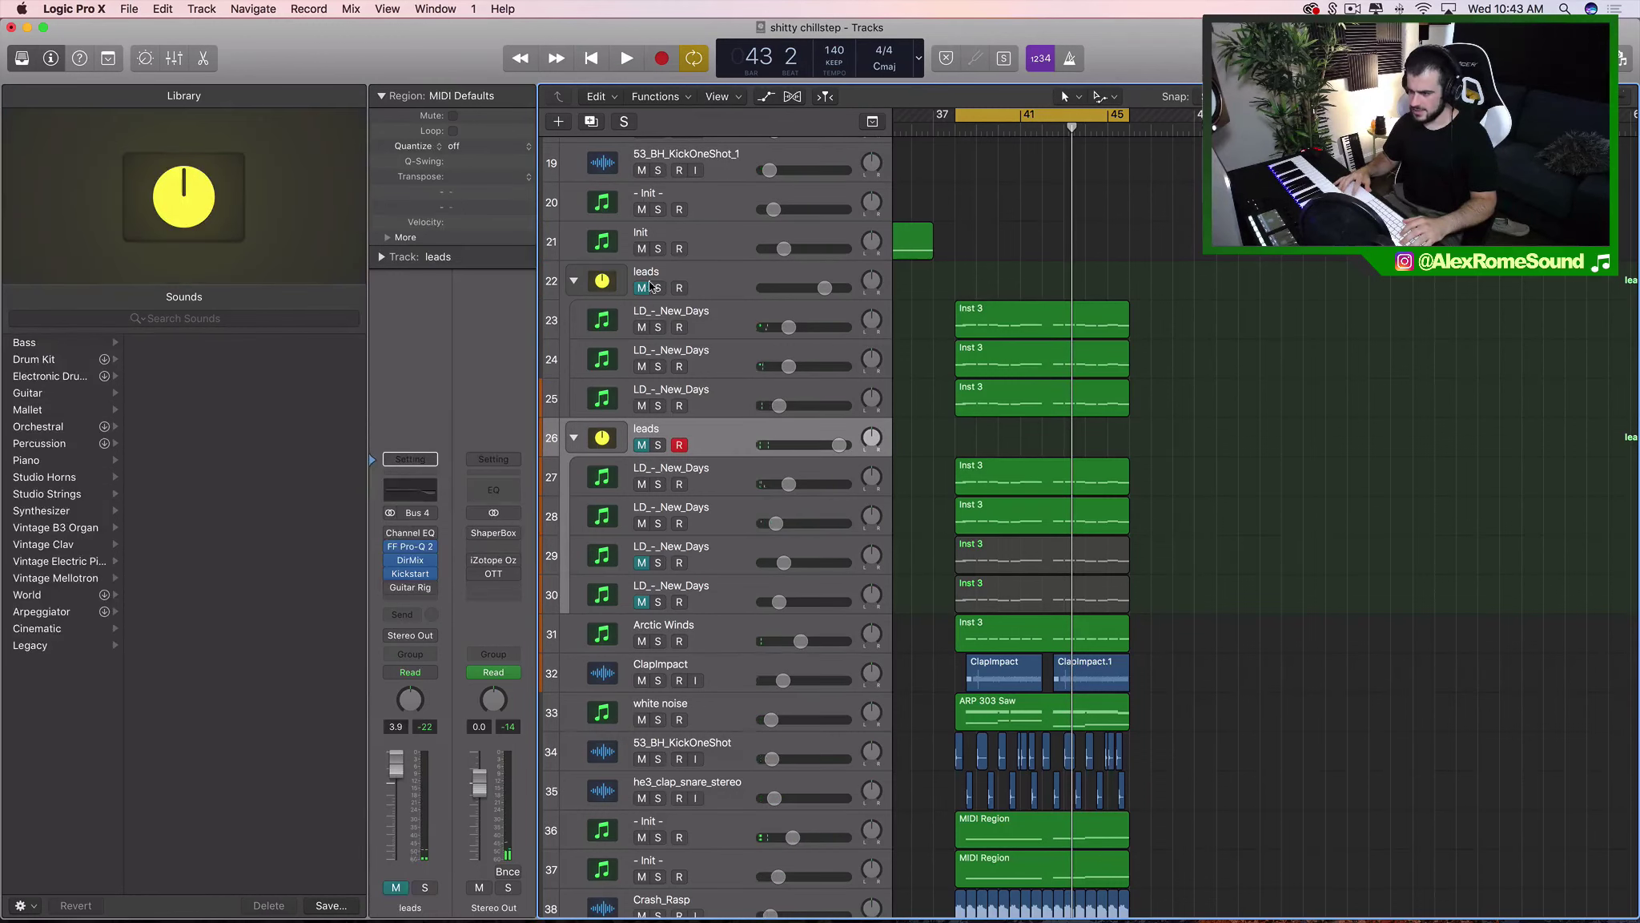
left_click(641, 288)
left_click(728, 267)
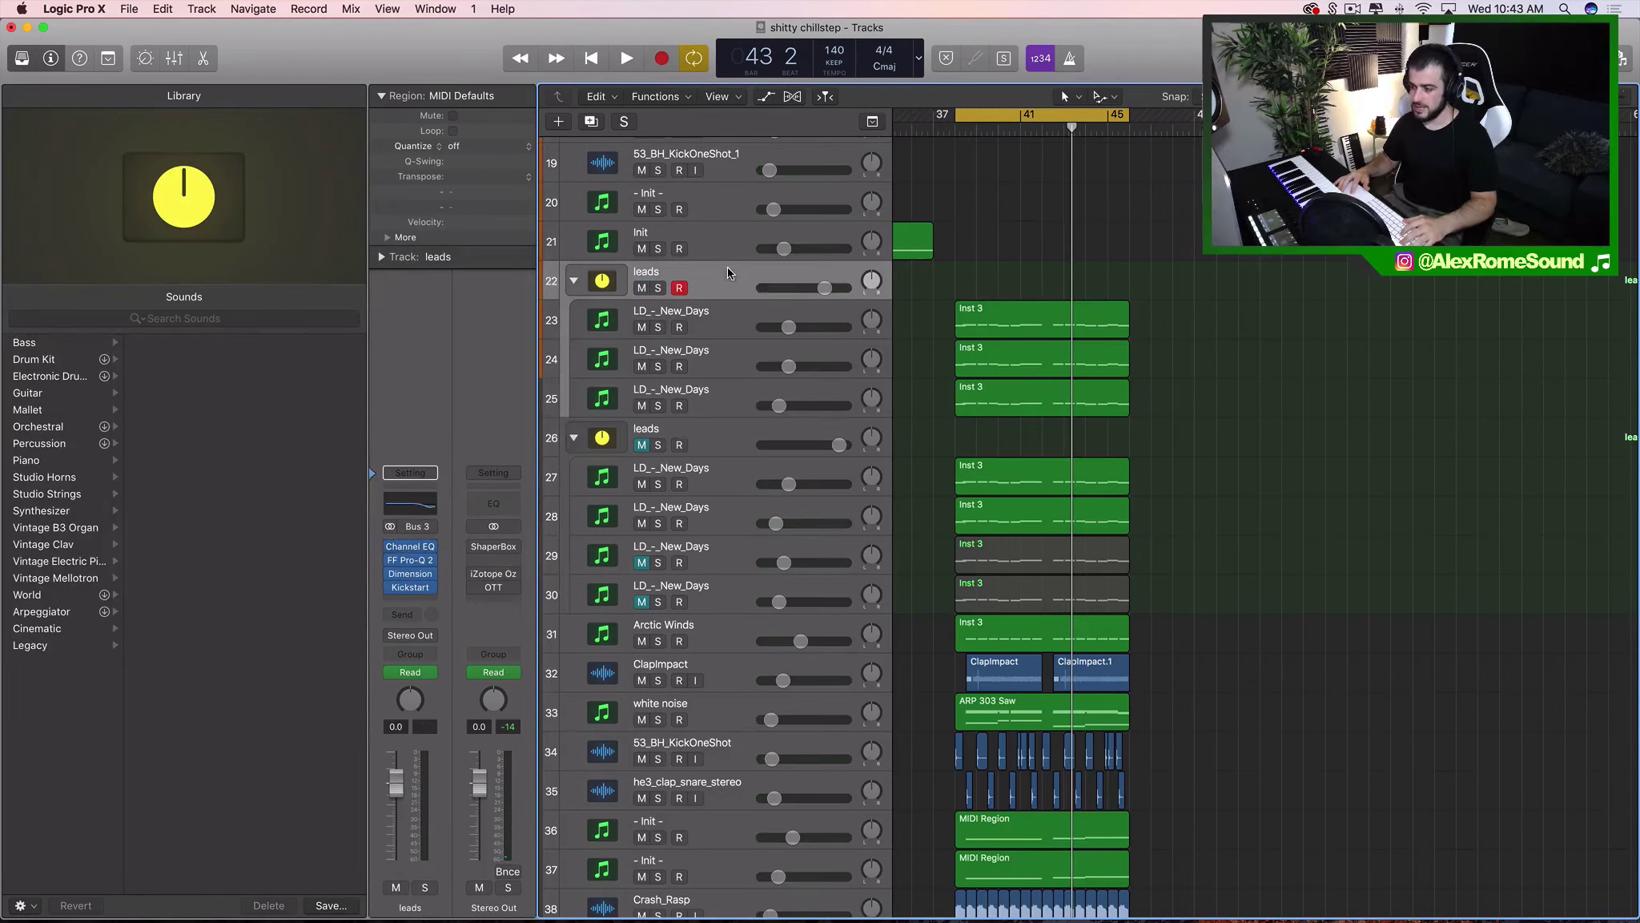
Audition the first leads group soloed, then unsolo it and stop playback.
left_click(658, 288)
key("space")
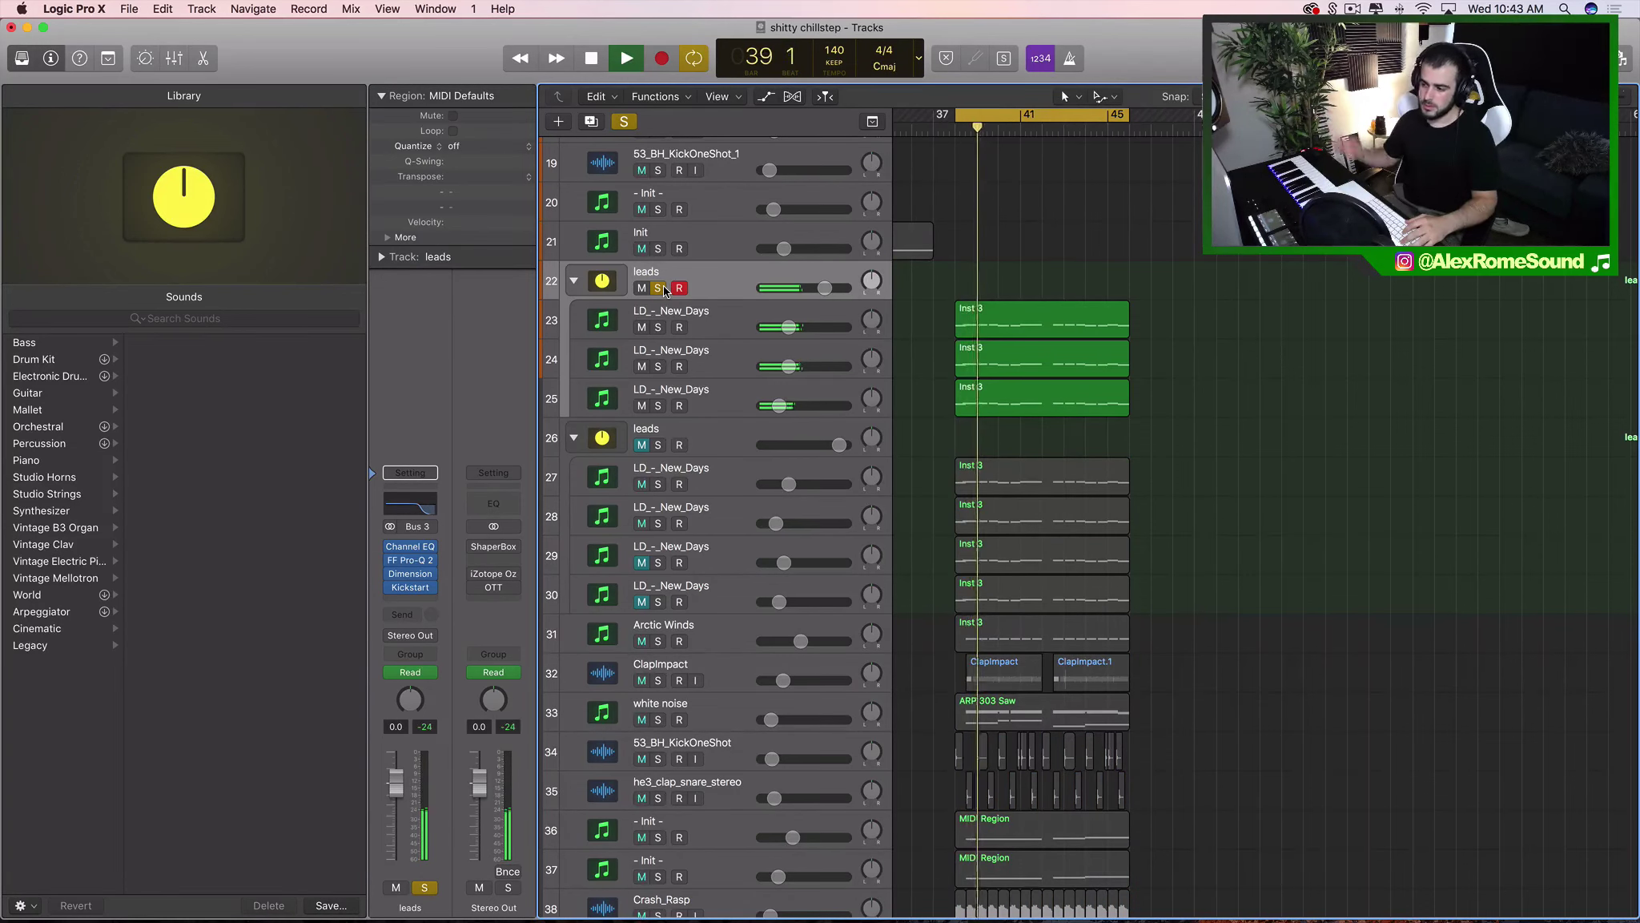
left_click(662, 287)
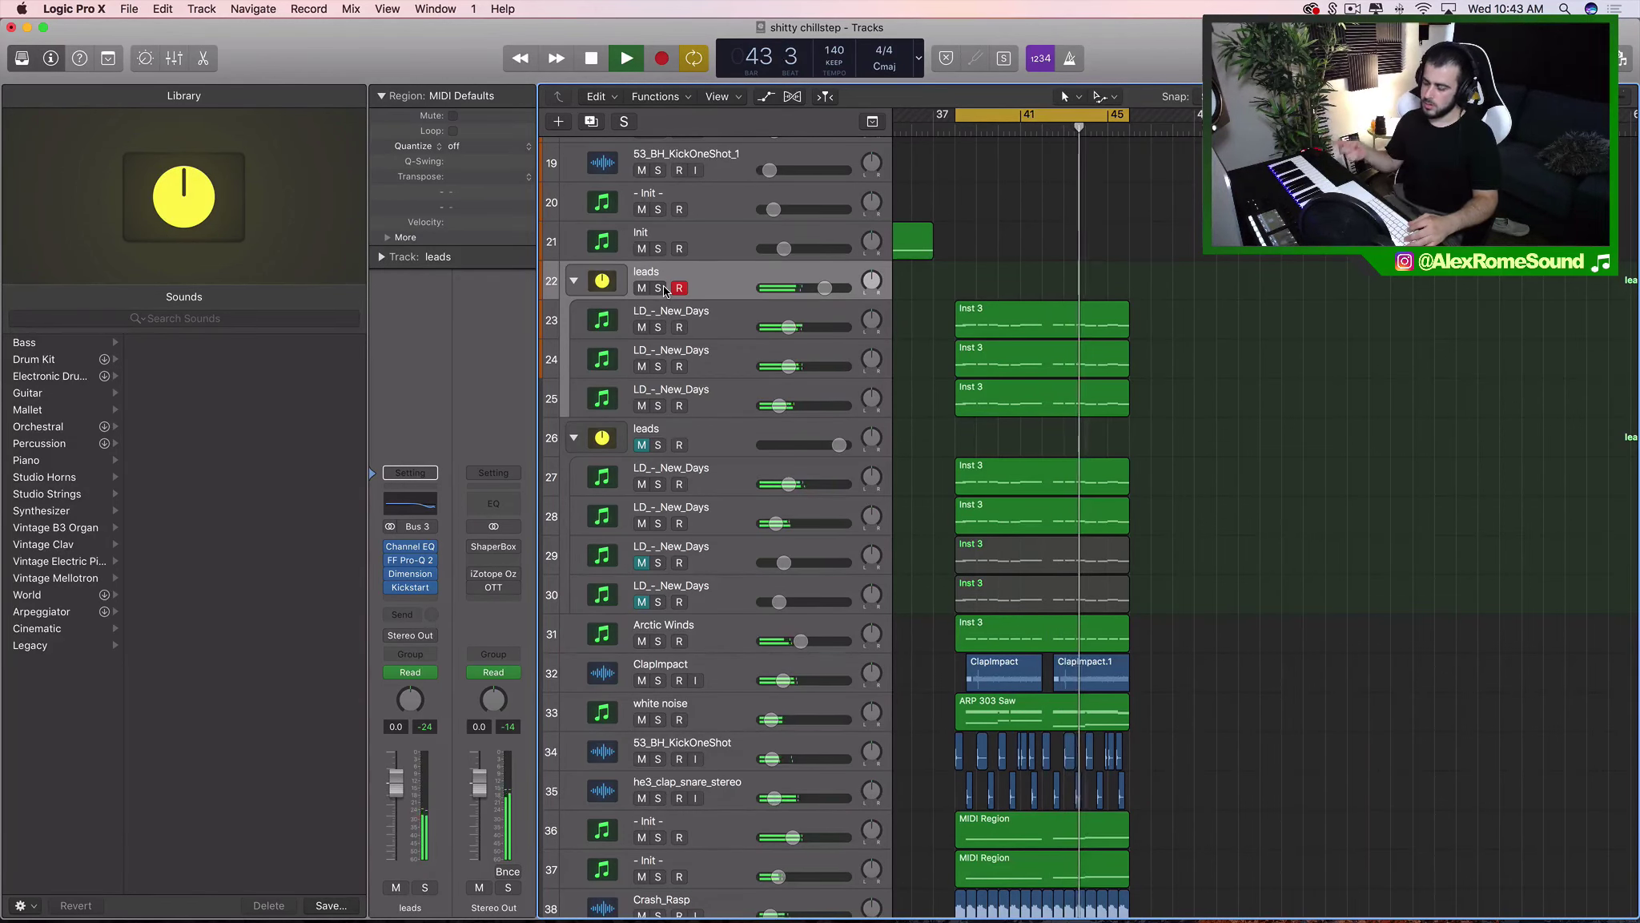
key("space")
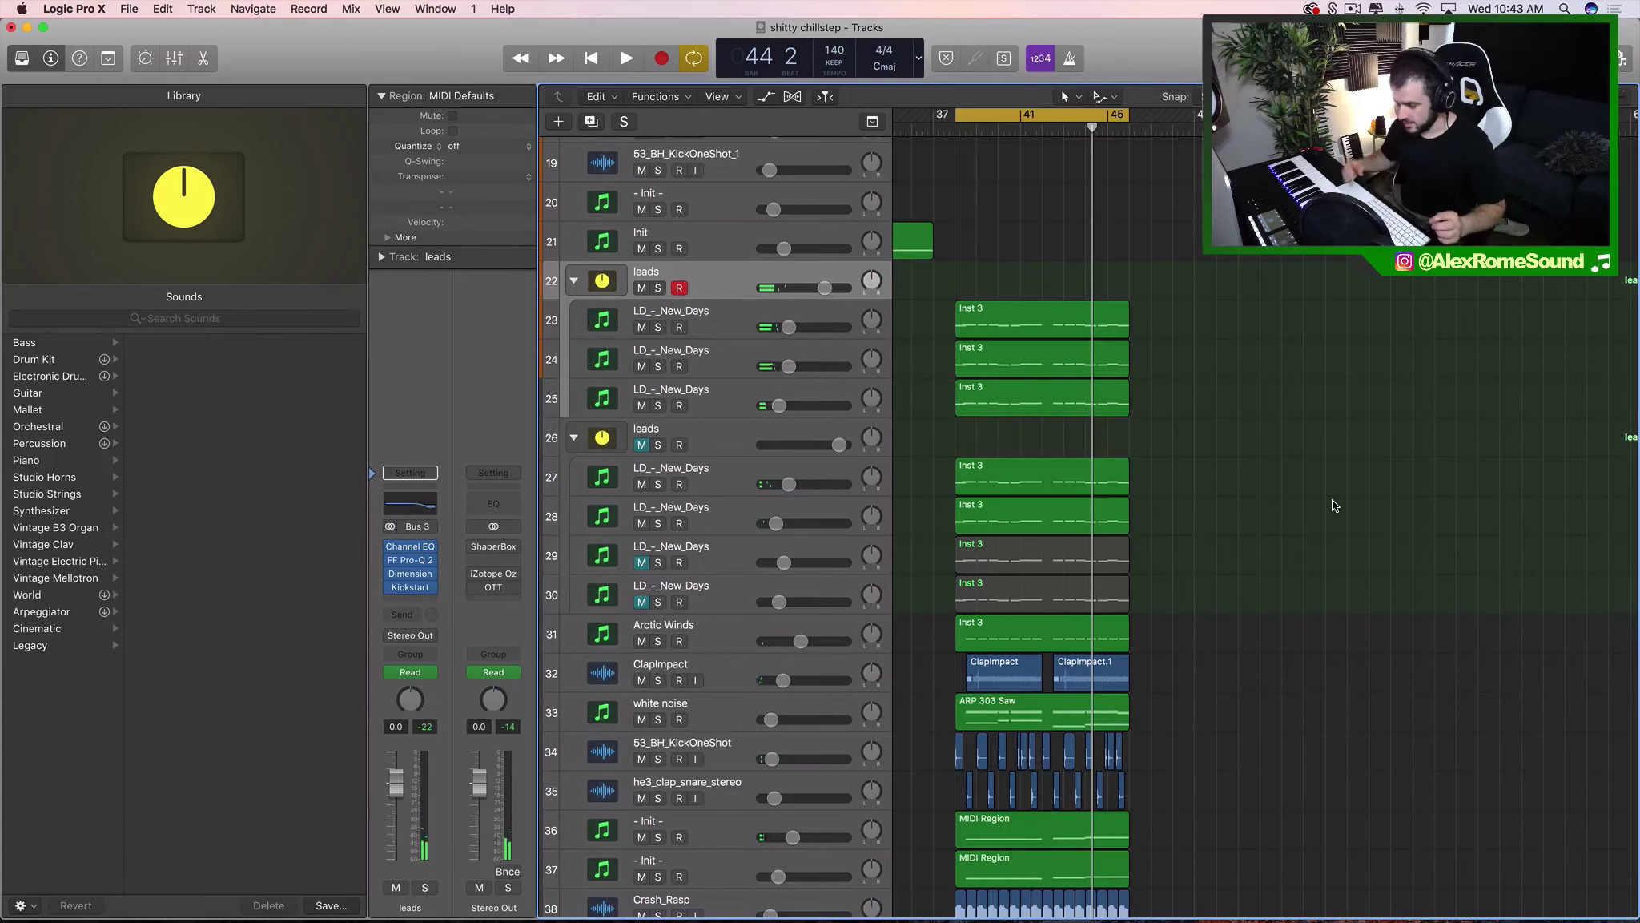
Marquee-select the three Inst 3 regions on tracks 23–25.
scroll(1335, 504, "up", 10)
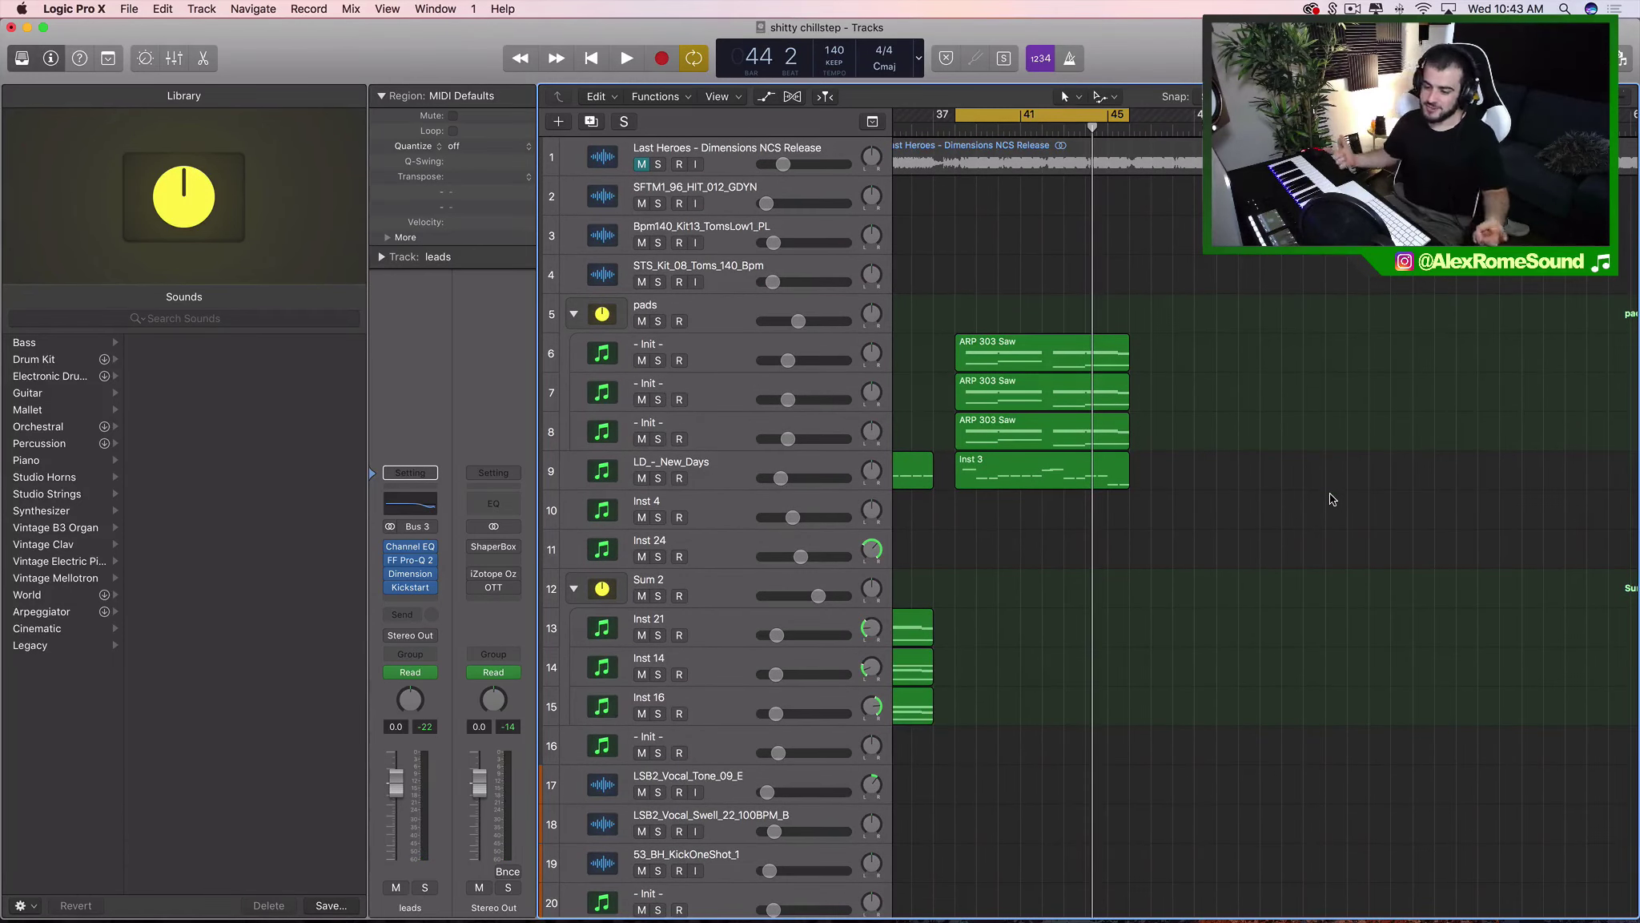
scroll(1332, 499, "down", 6)
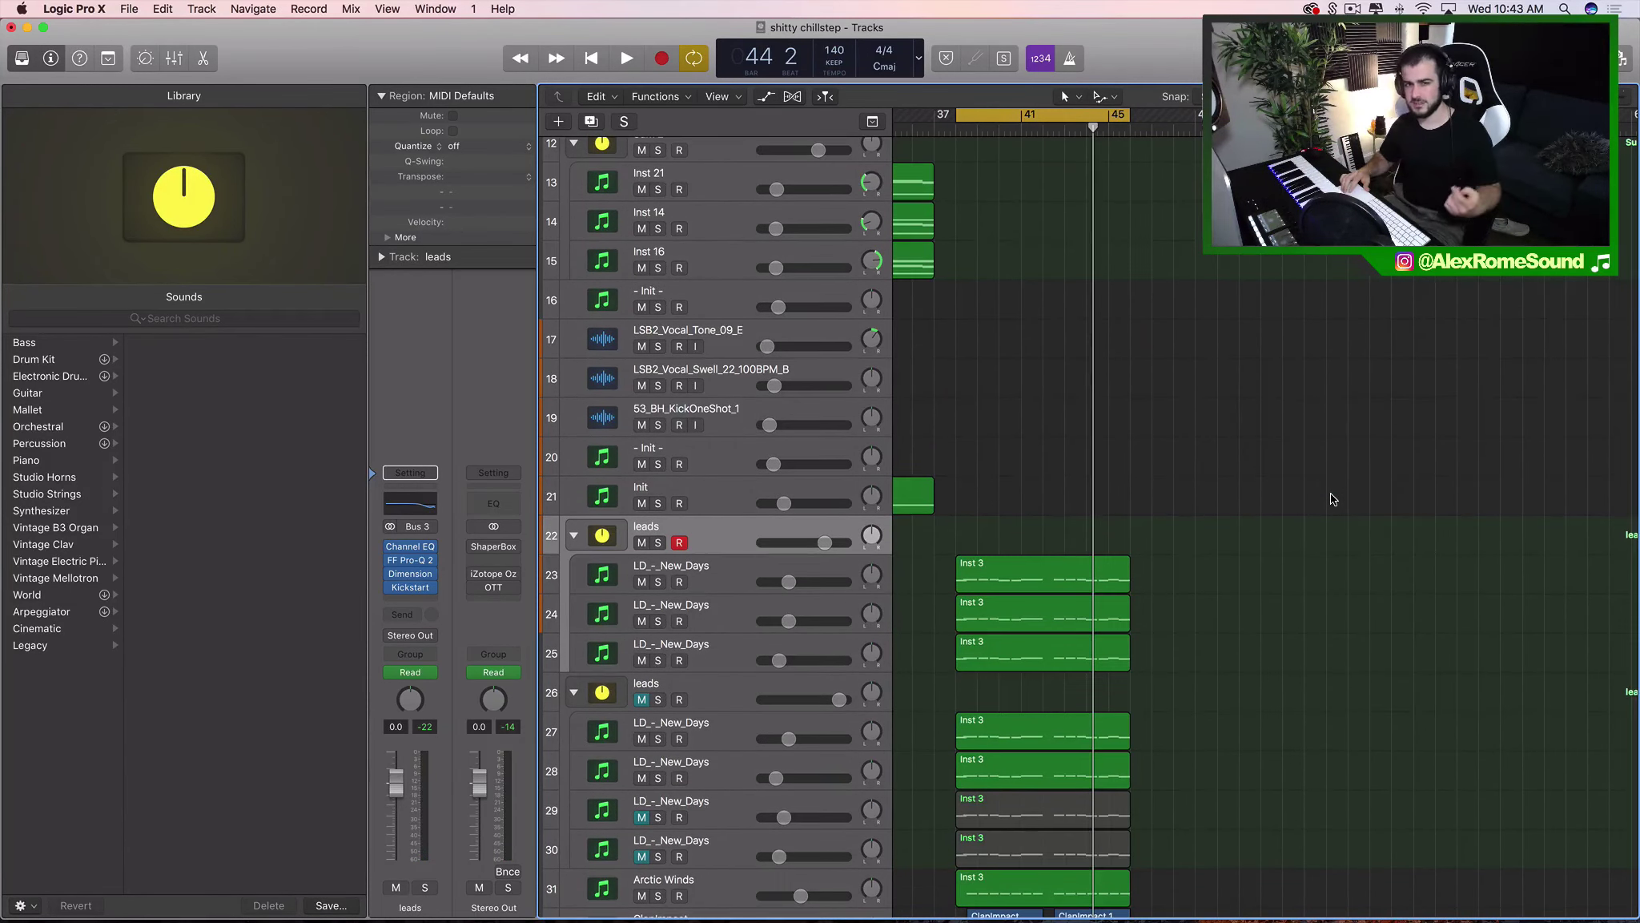
scroll(1331, 499, "up", 3)
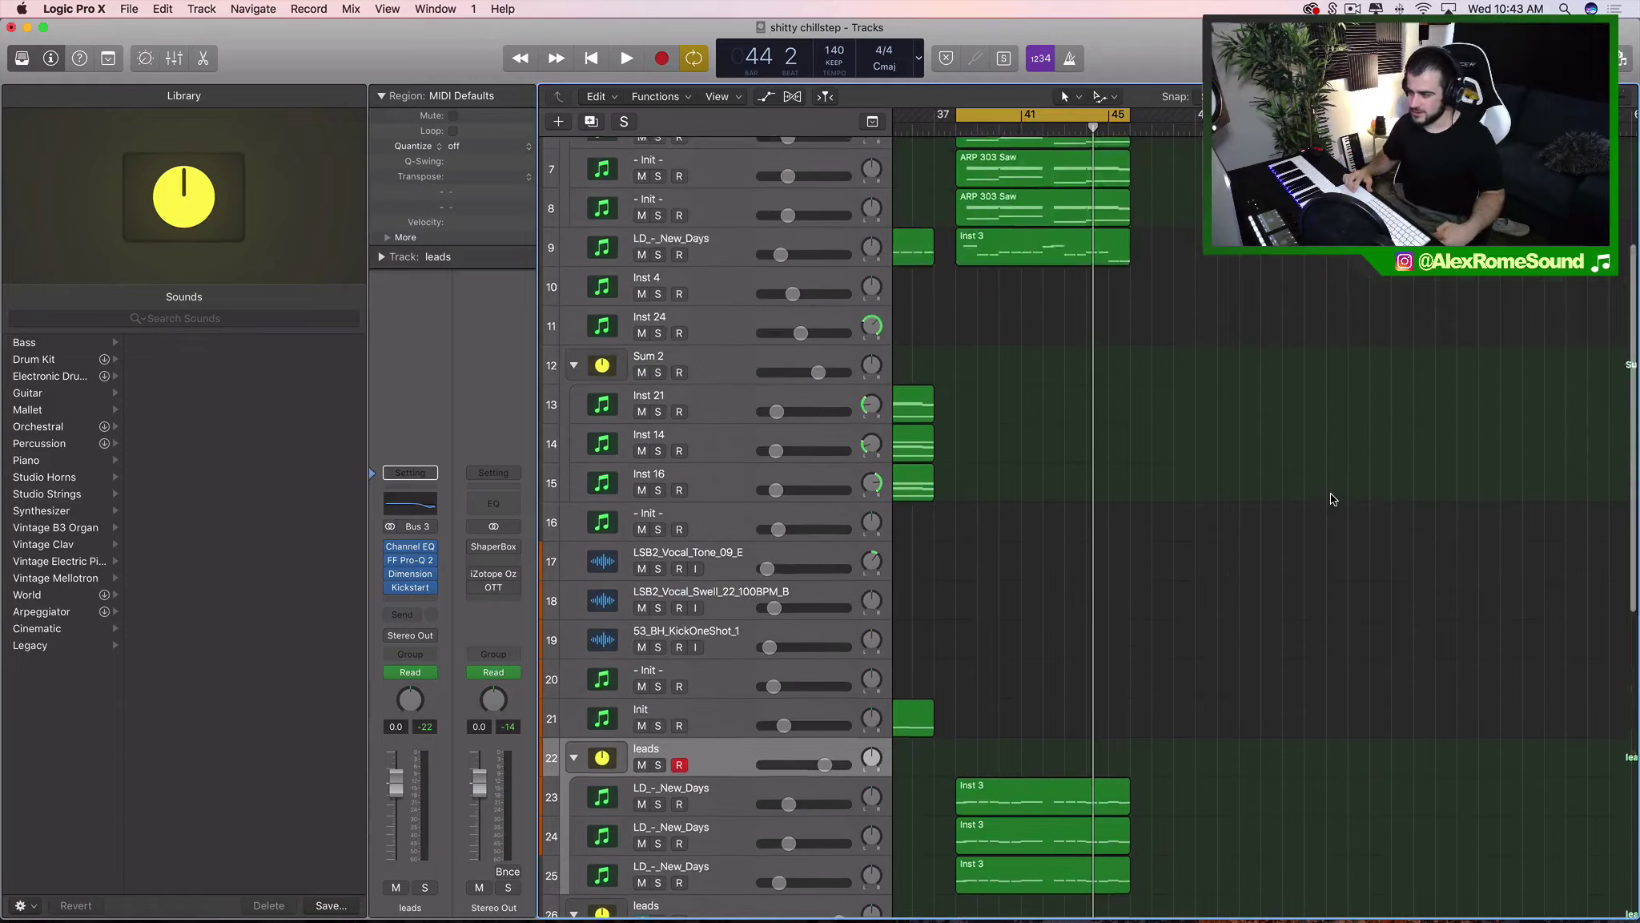
scroll(1332, 499, "up", 3)
scroll(1332, 499, "down", 5)
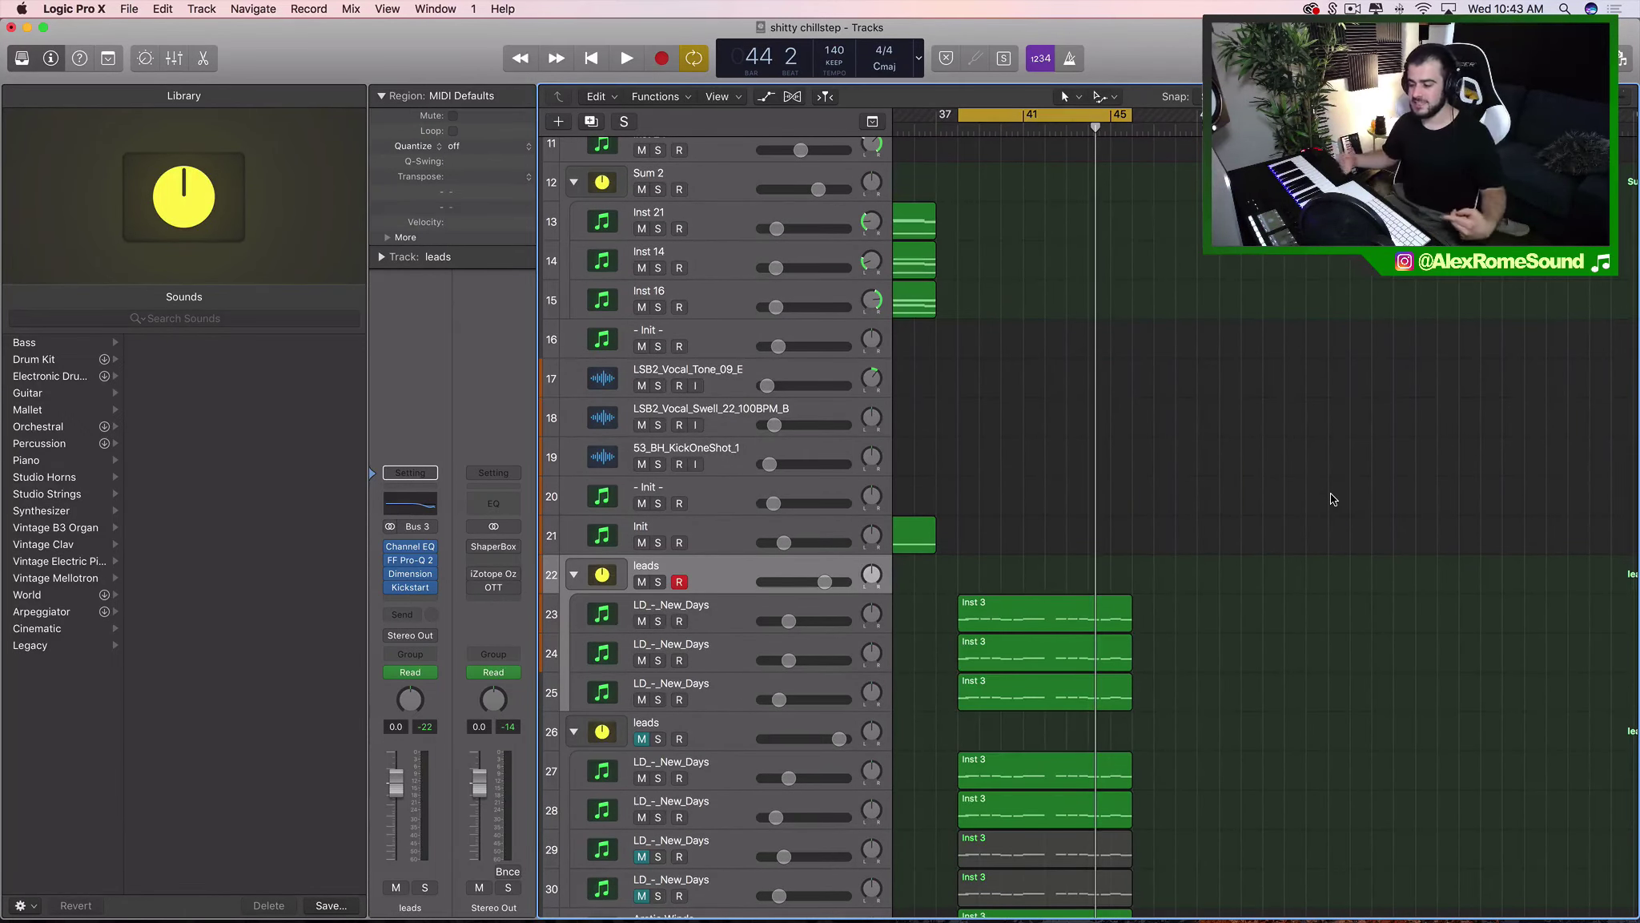
scroll(1332, 498, "down", 5)
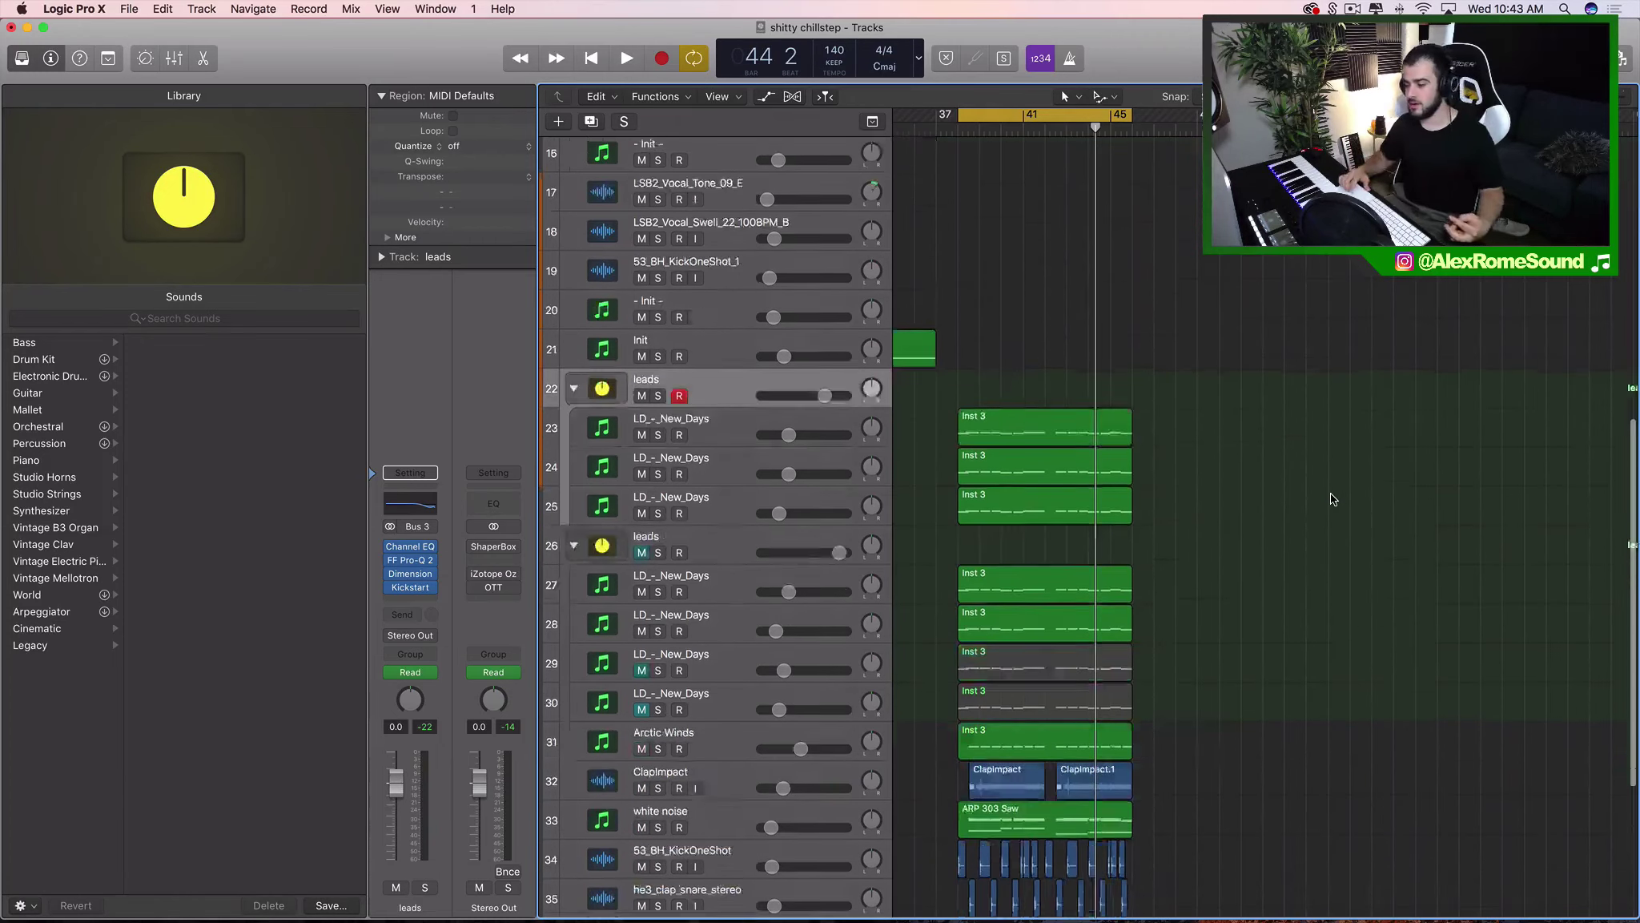
scroll(1331, 499, "down", 5)
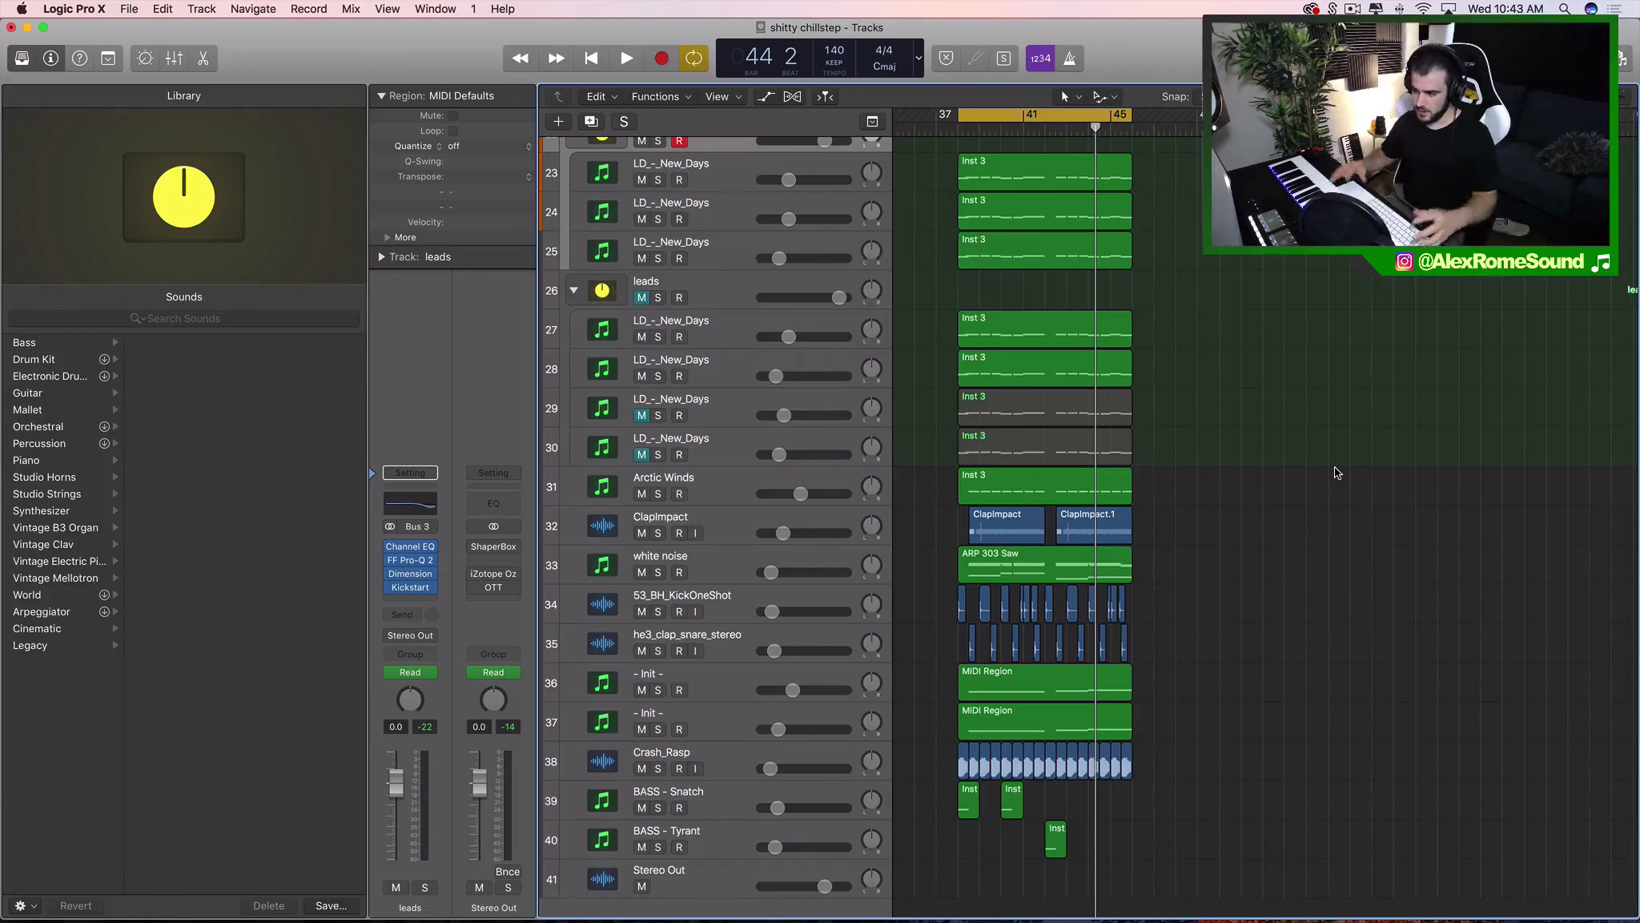
scroll(1335, 472, "up", 5)
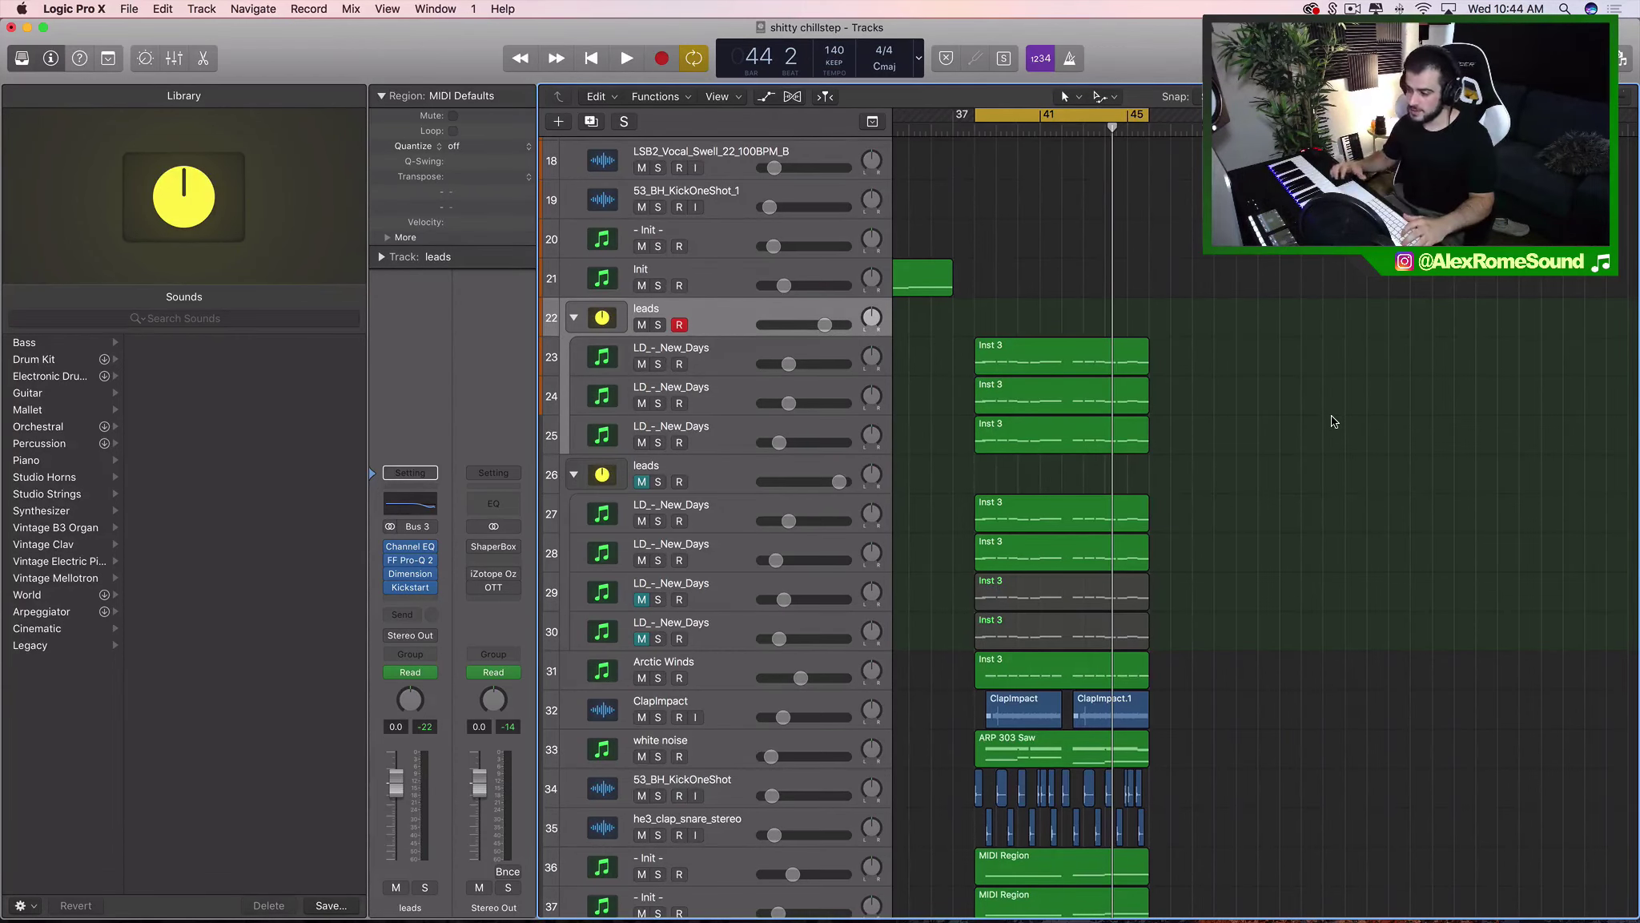
scroll(1334, 421, "down", 1)
scroll(1333, 421, "right", 2)
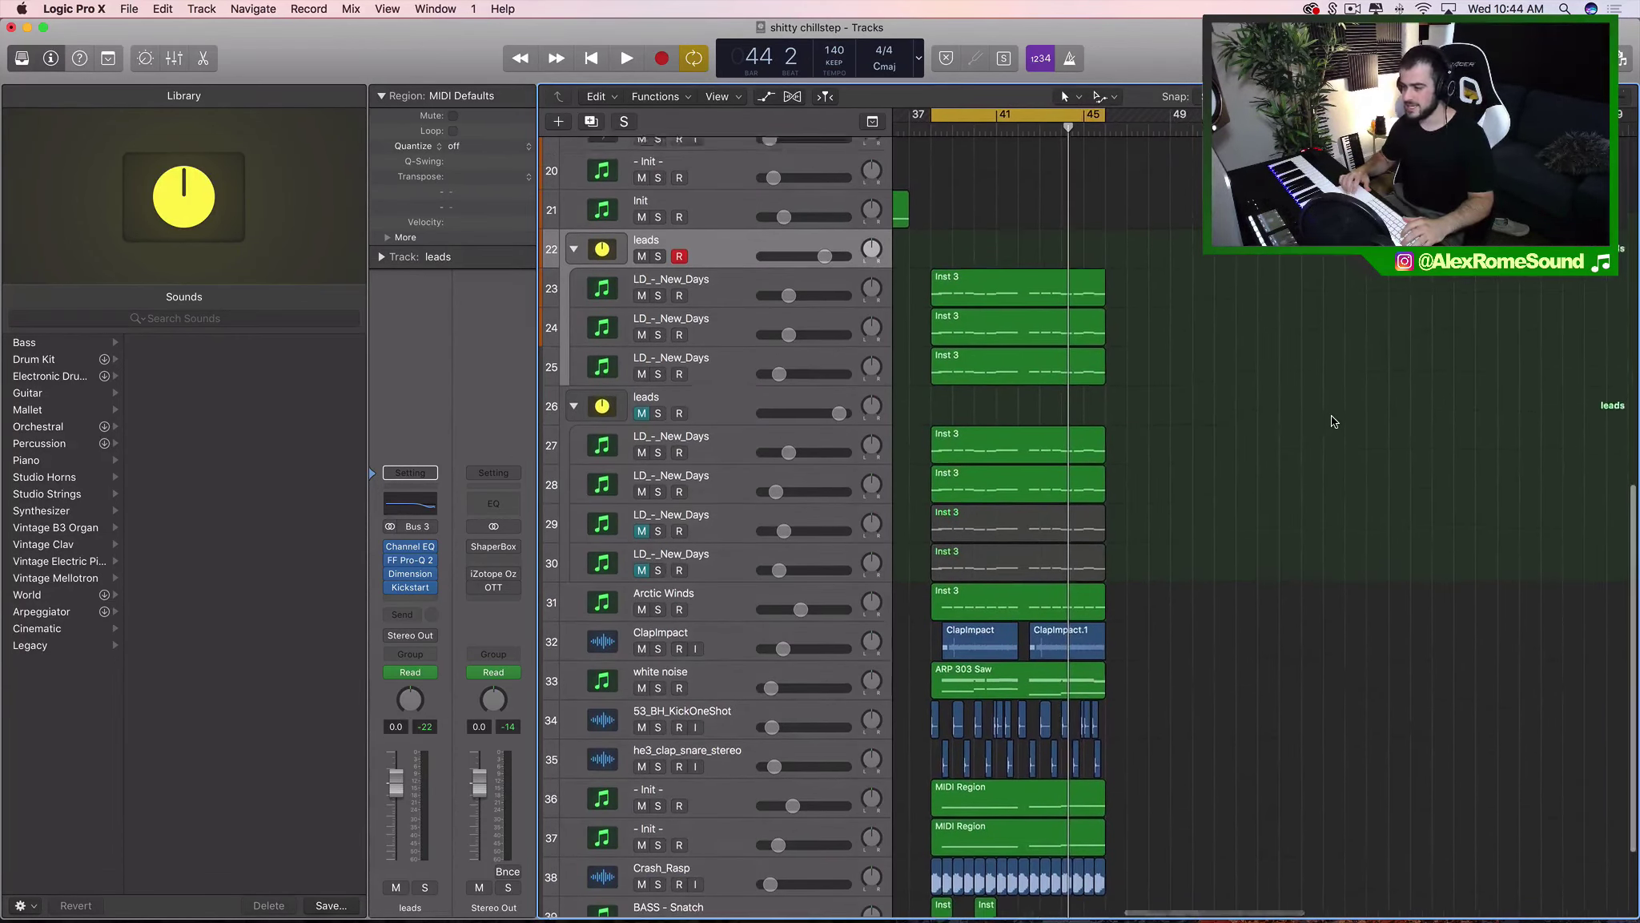
left_click_drag(1038, 266, 1056, 364)
left_click_drag(1073, 449, 1121, 260)
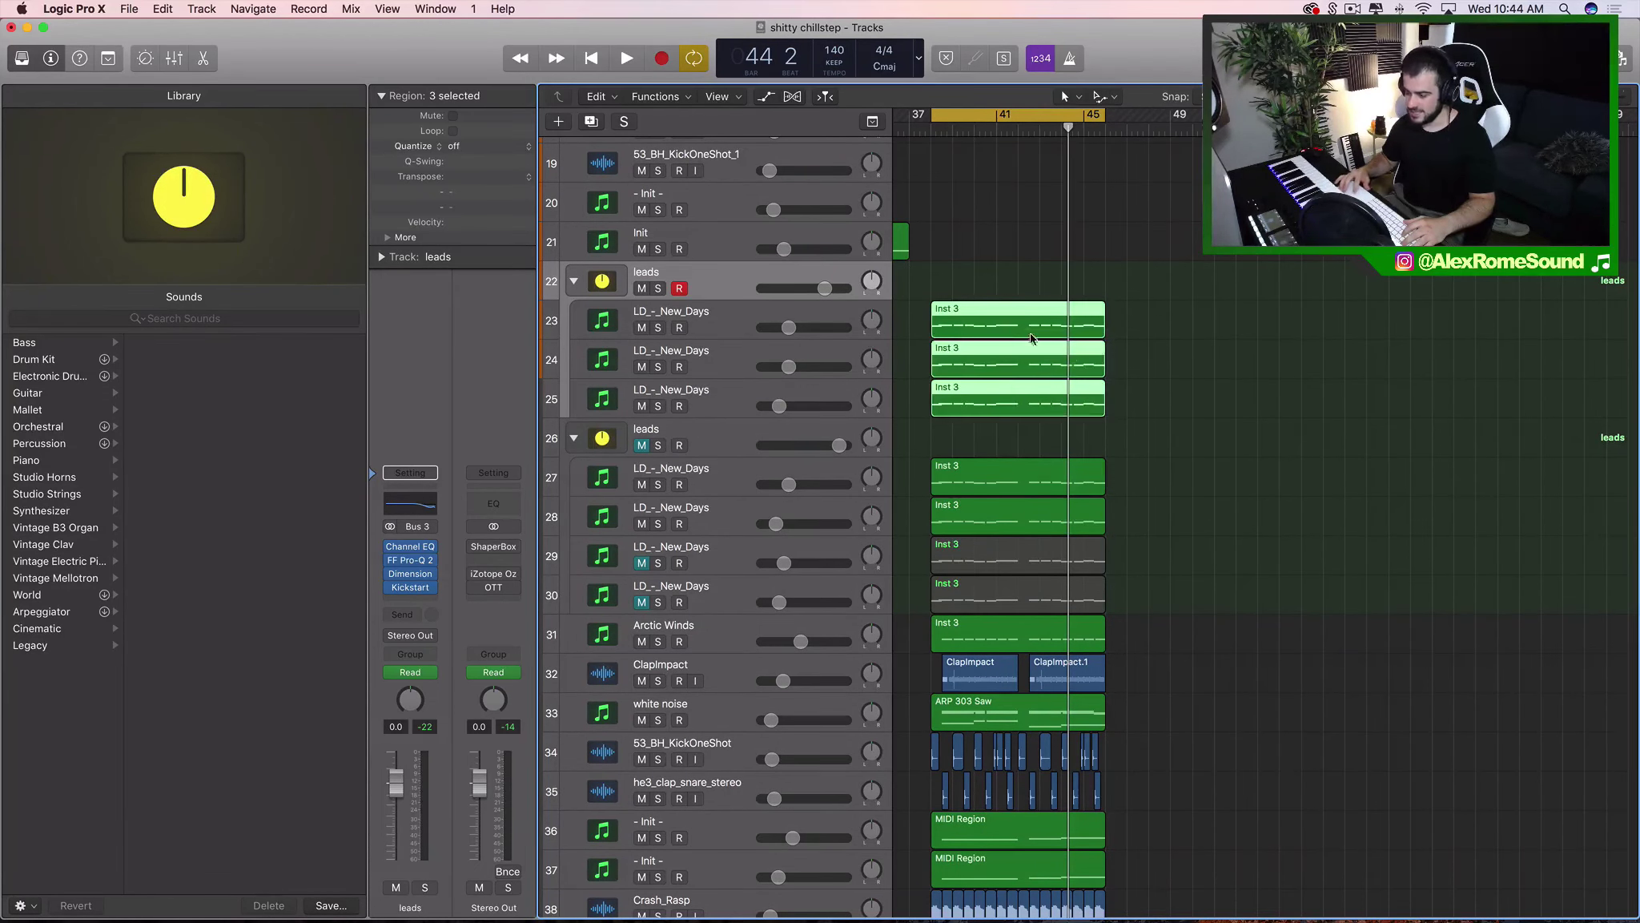
Select the track 26 leads group to show its channel strip, and zoom in horizontally.
scroll(1111, 419, "down", 1)
scroll(1111, 418, "down", 3)
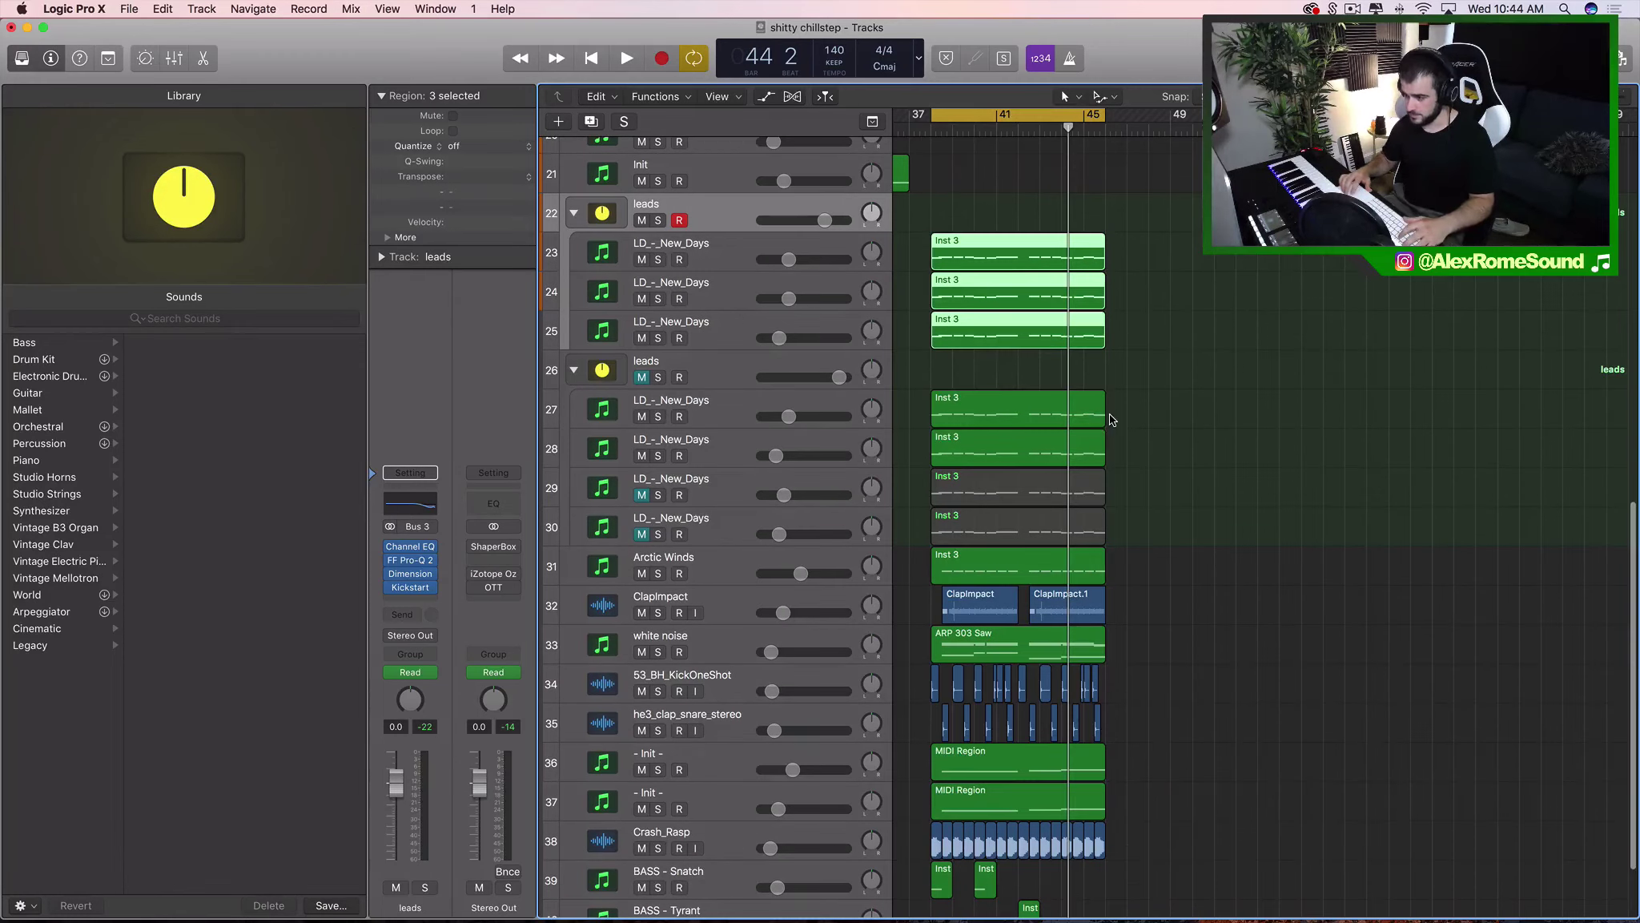
left_click(732, 374)
key("super+Right")
key("super+Right")
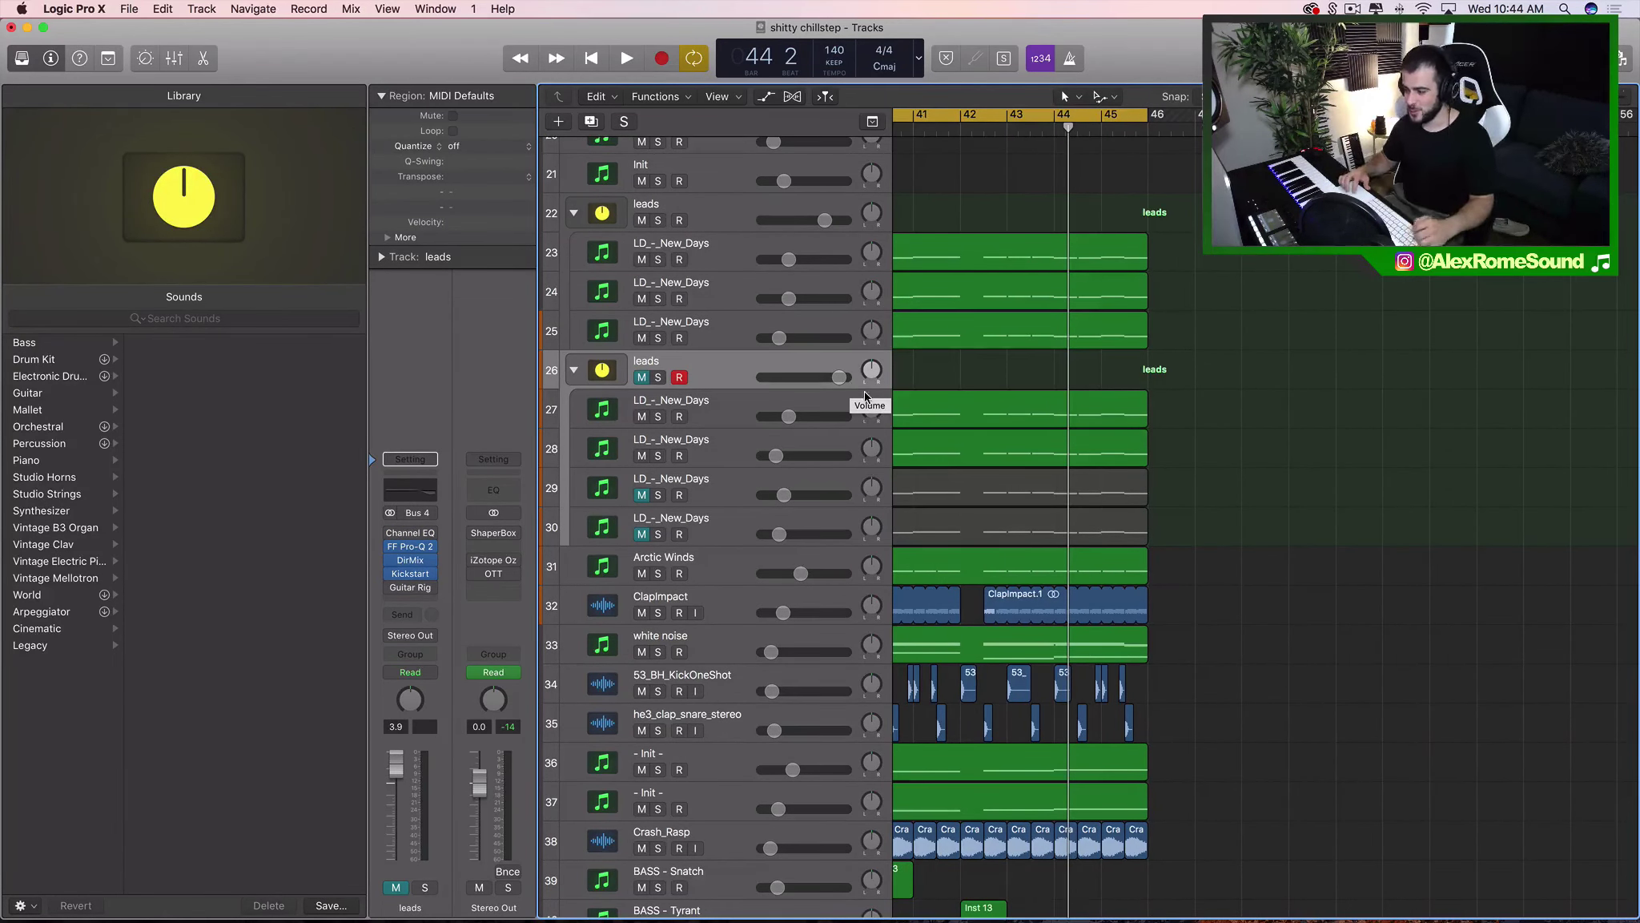
scroll(1000, 498, "up", 1)
scroll(1000, 498, "left", 2)
scroll(998, 491, "up", 1)
scroll(998, 492, "left", 2)
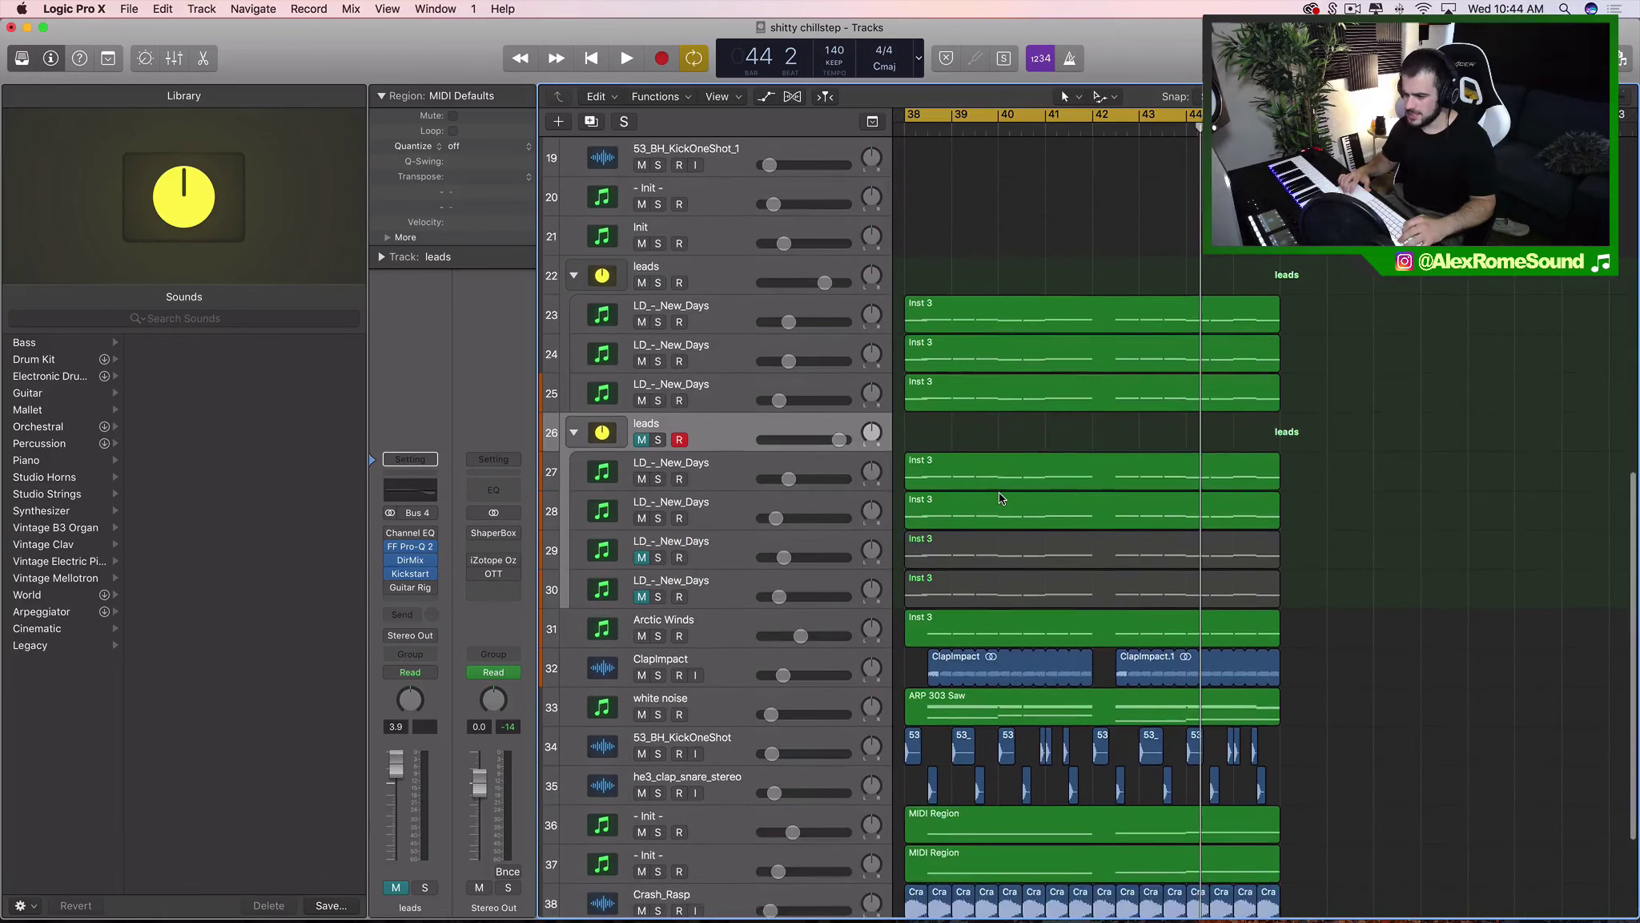
Select the first leads group (track 22) and toggle its solo on and off.
left_click(715, 276)
scroll(931, 277, "left", 2)
left_click(659, 283)
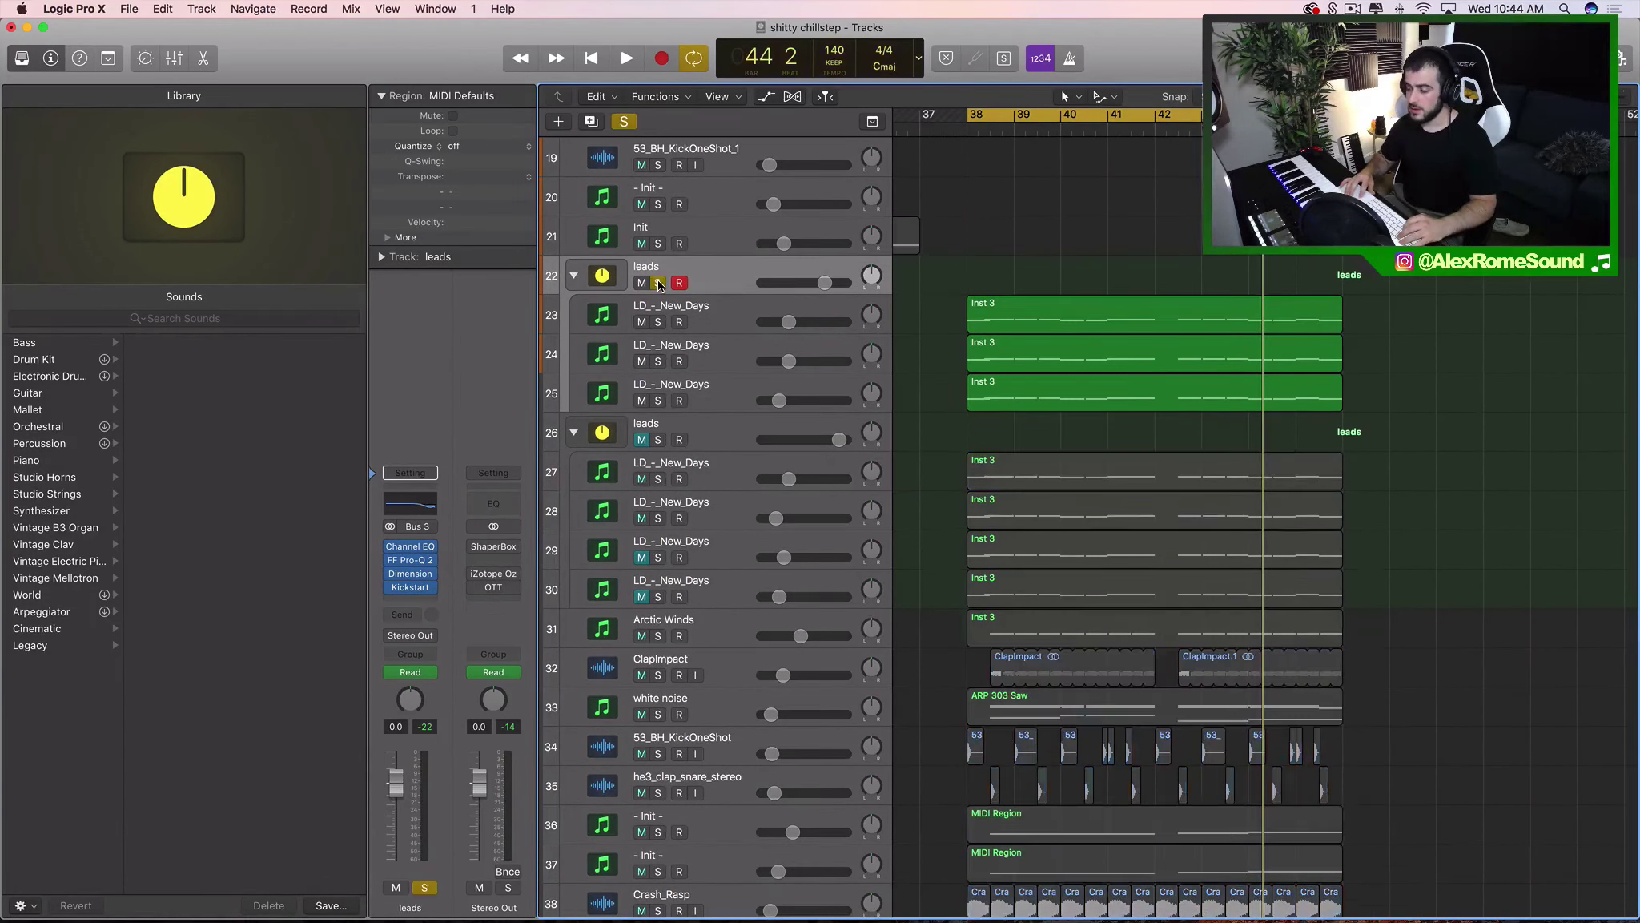
left_click(659, 282)
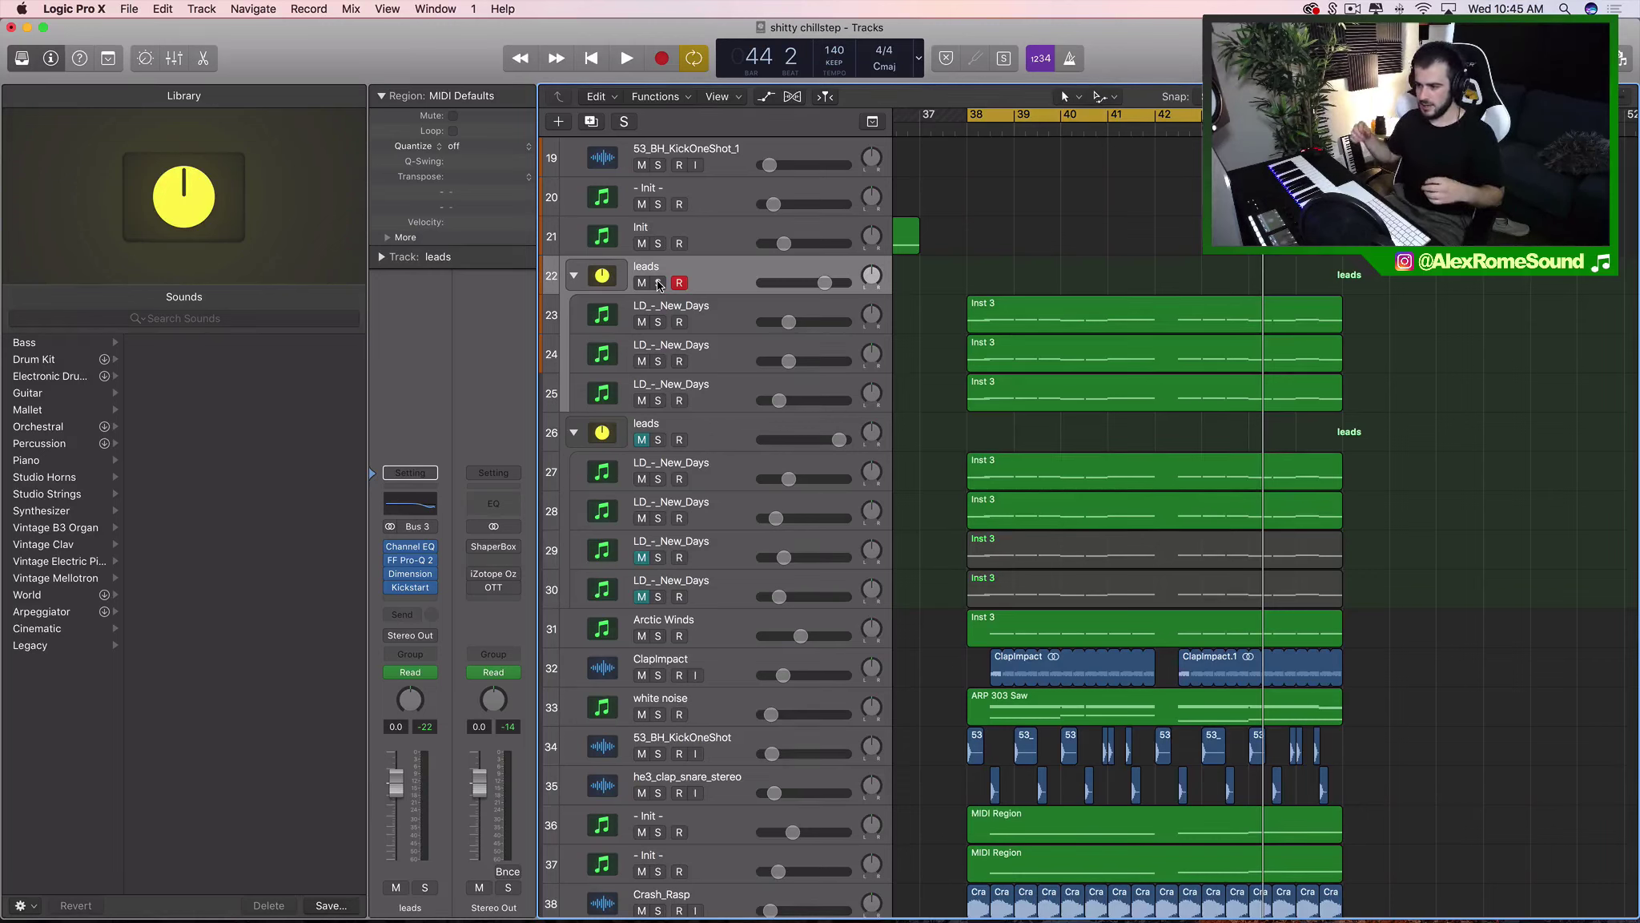
Select the Last Heroes reference track, then scroll back down to the leads tracks.
scroll(658, 285, "up", 10)
left_click(715, 166)
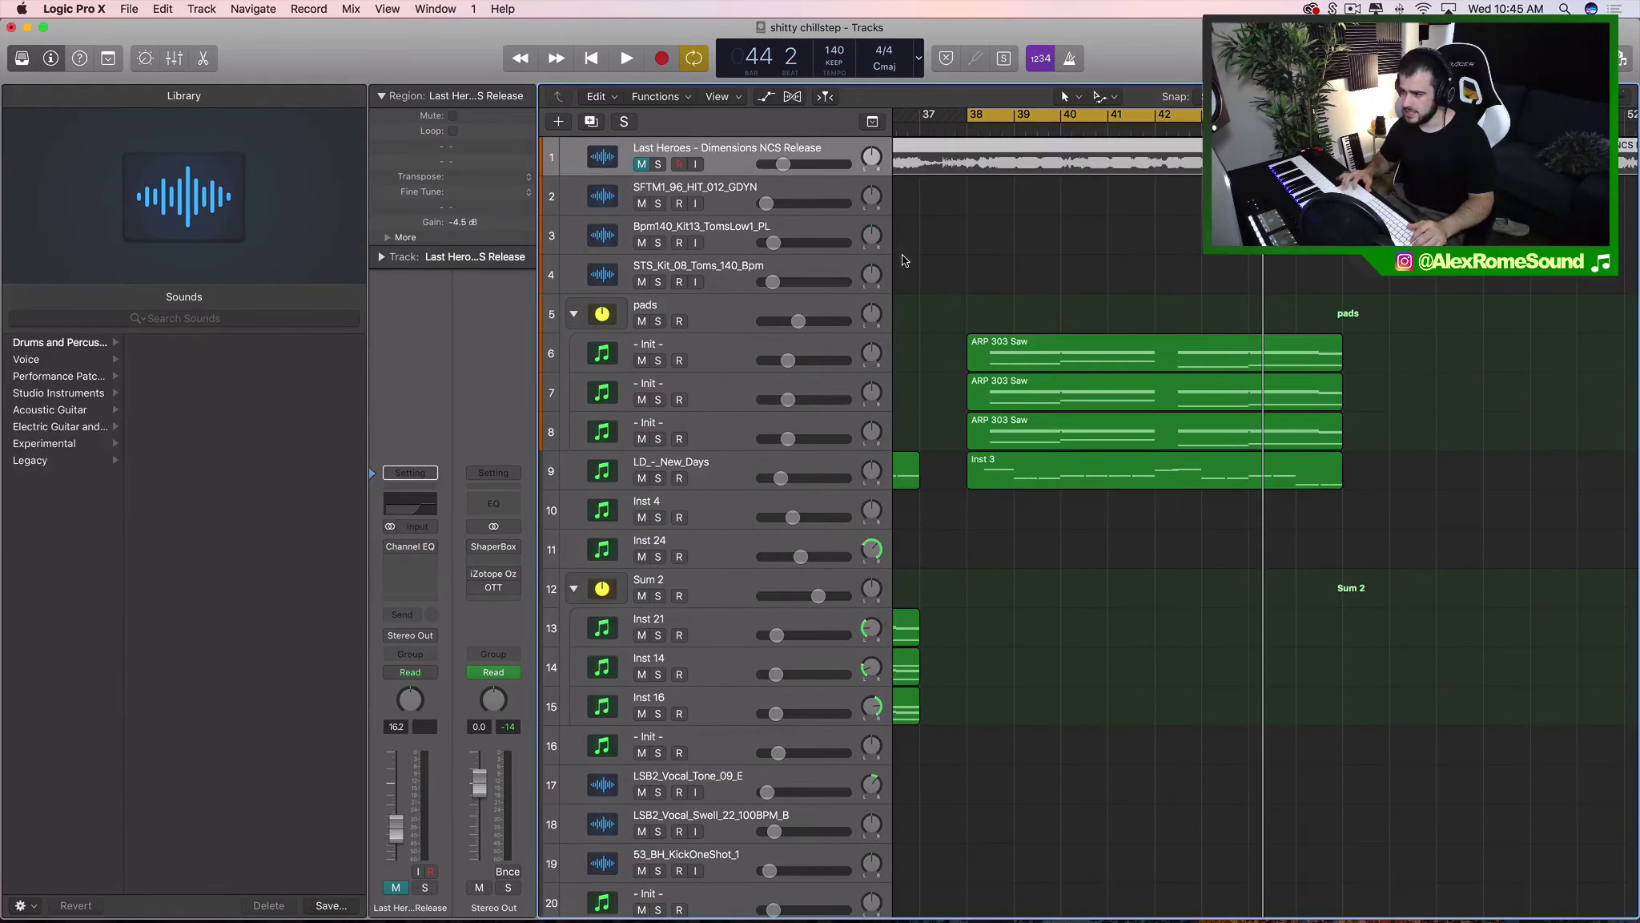
scroll(881, 241, "down", 5)
scroll(1035, 225, "up", 5)
scroll(1035, 225, "down", 5)
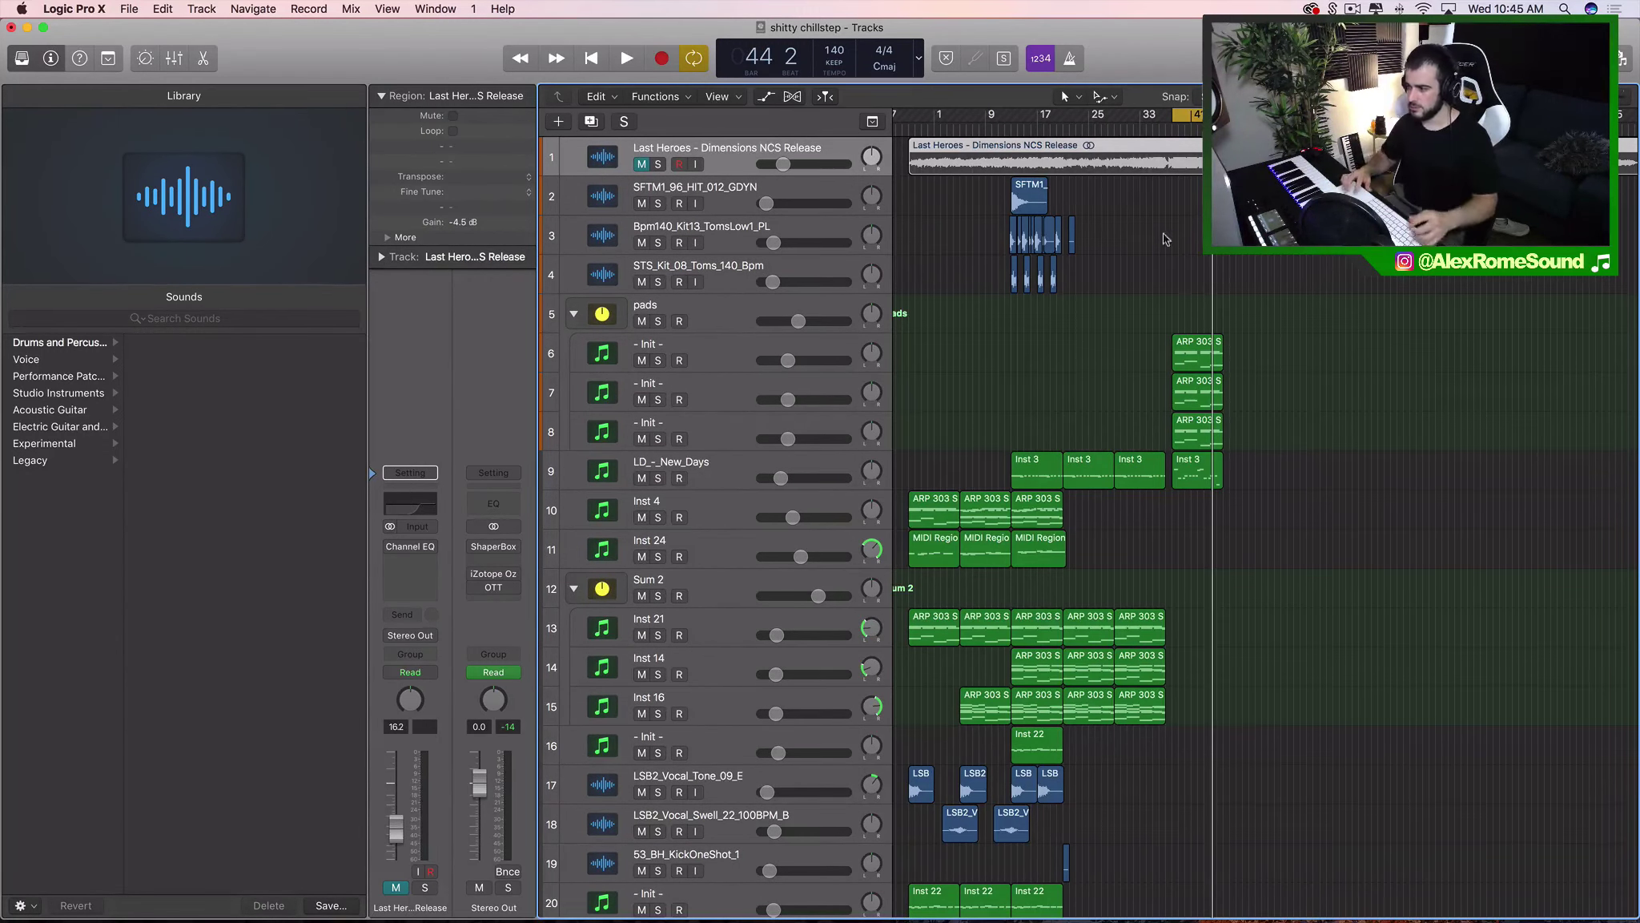
scroll(1175, 275, "up", 5)
scroll(1175, 275, "down", 5)
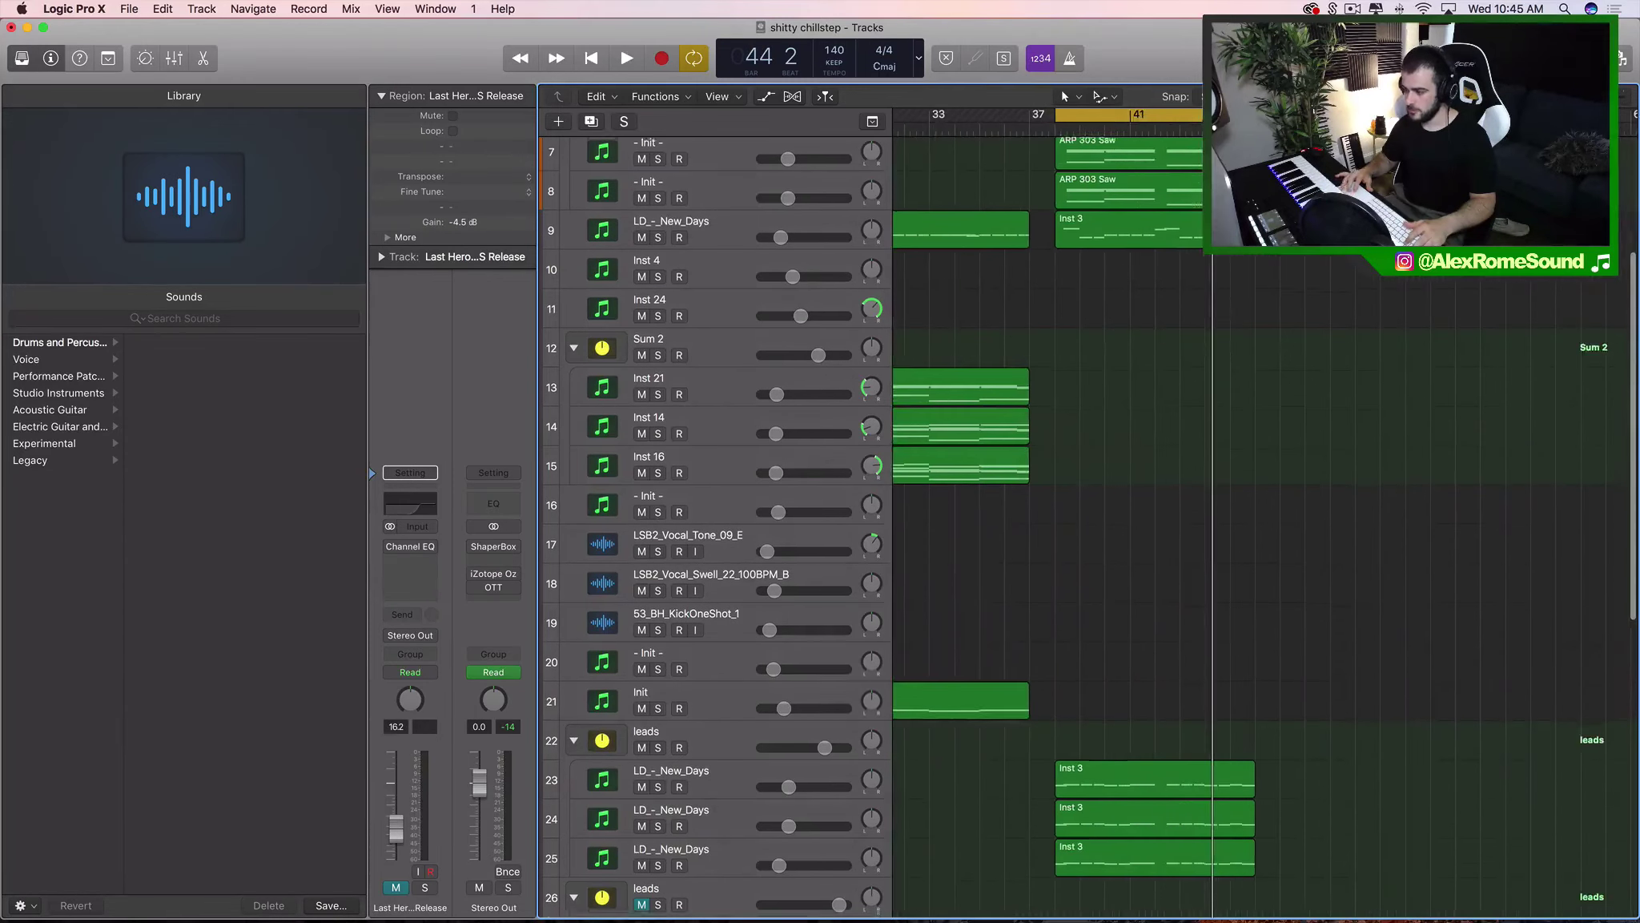
scroll(1265, 529, "down", 5)
scroll(1266, 528, "right", 3)
scroll(1265, 528, "up", 3)
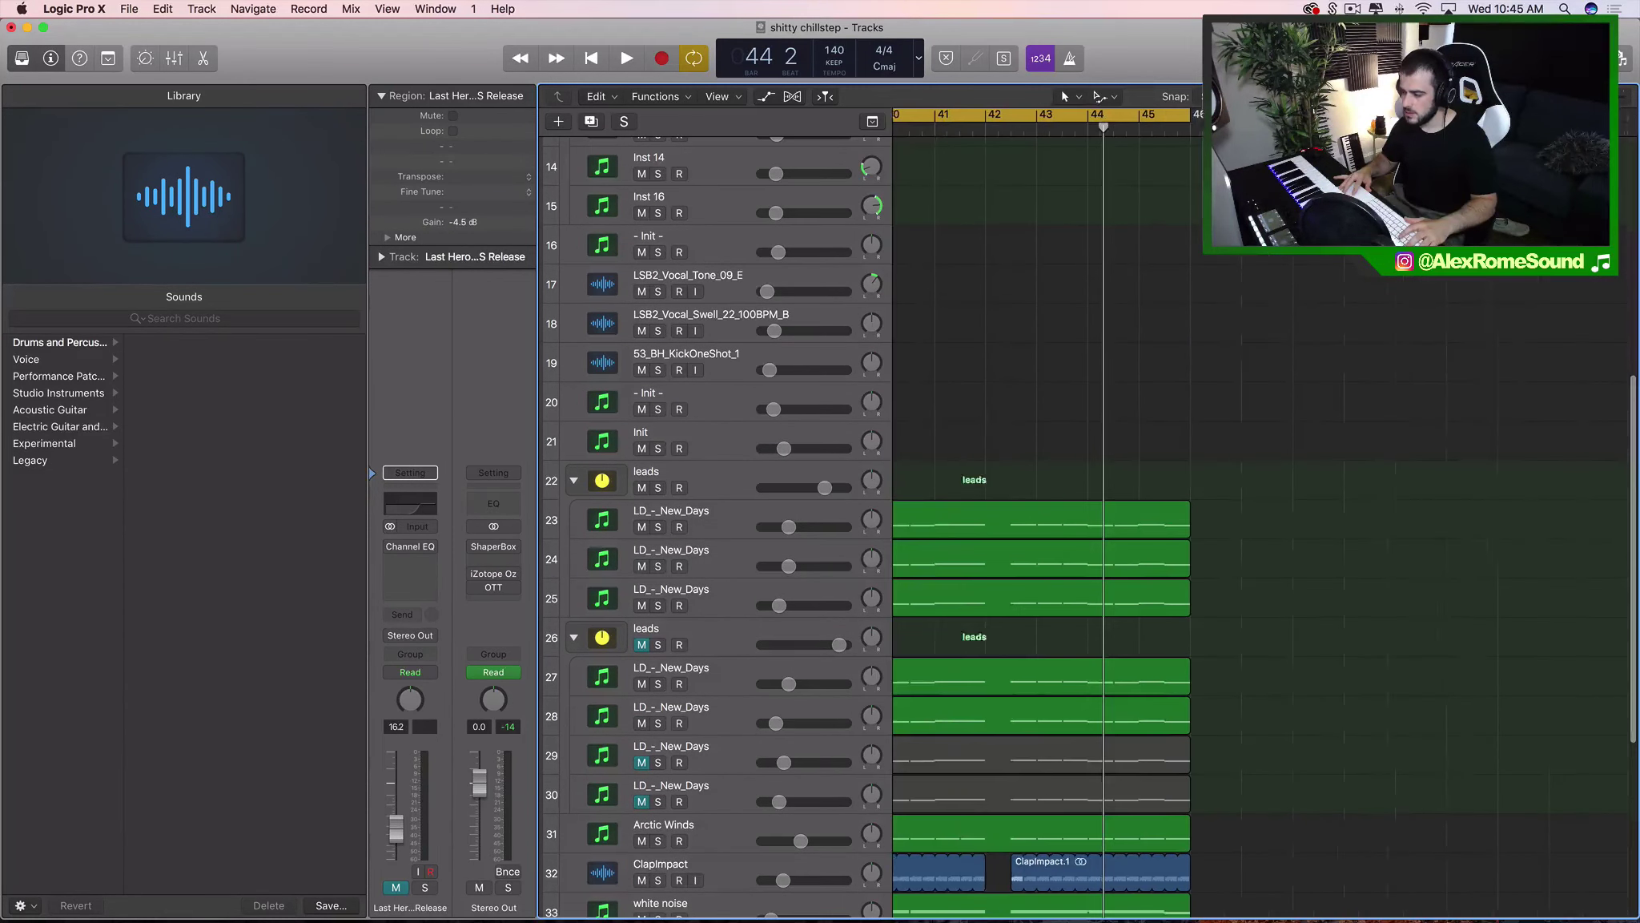
scroll(1265, 513, "left", 3)
scroll(1265, 513, "down", 5)
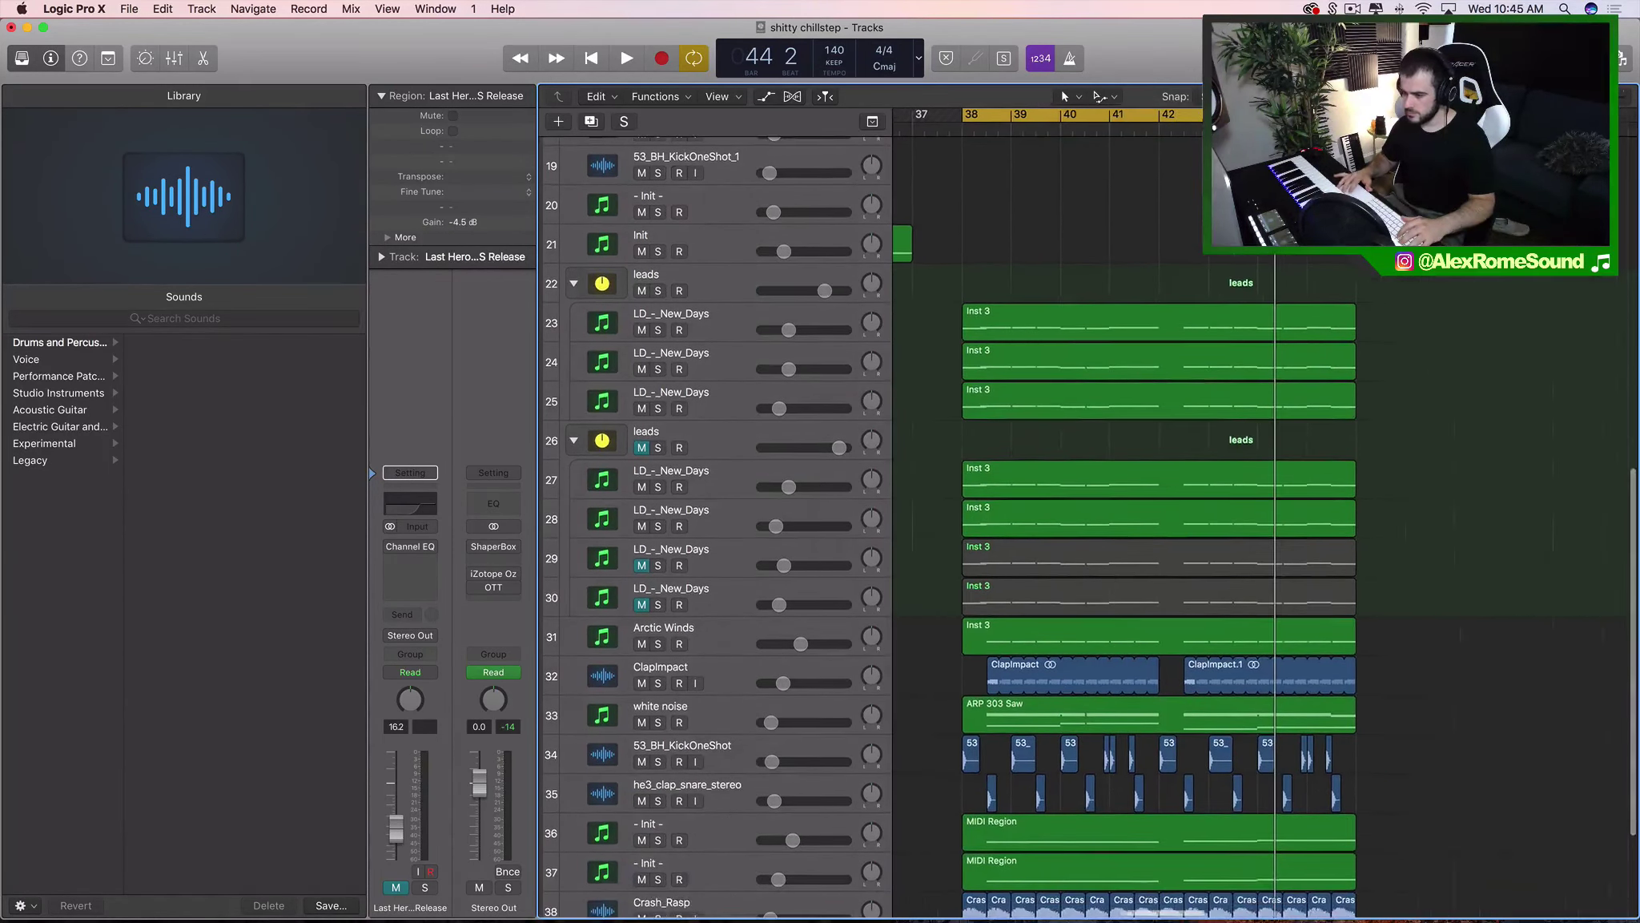
scroll(1078, 223, "right", 1)
Add a new Software Instrument track below the first leads group.
left_click(737, 290)
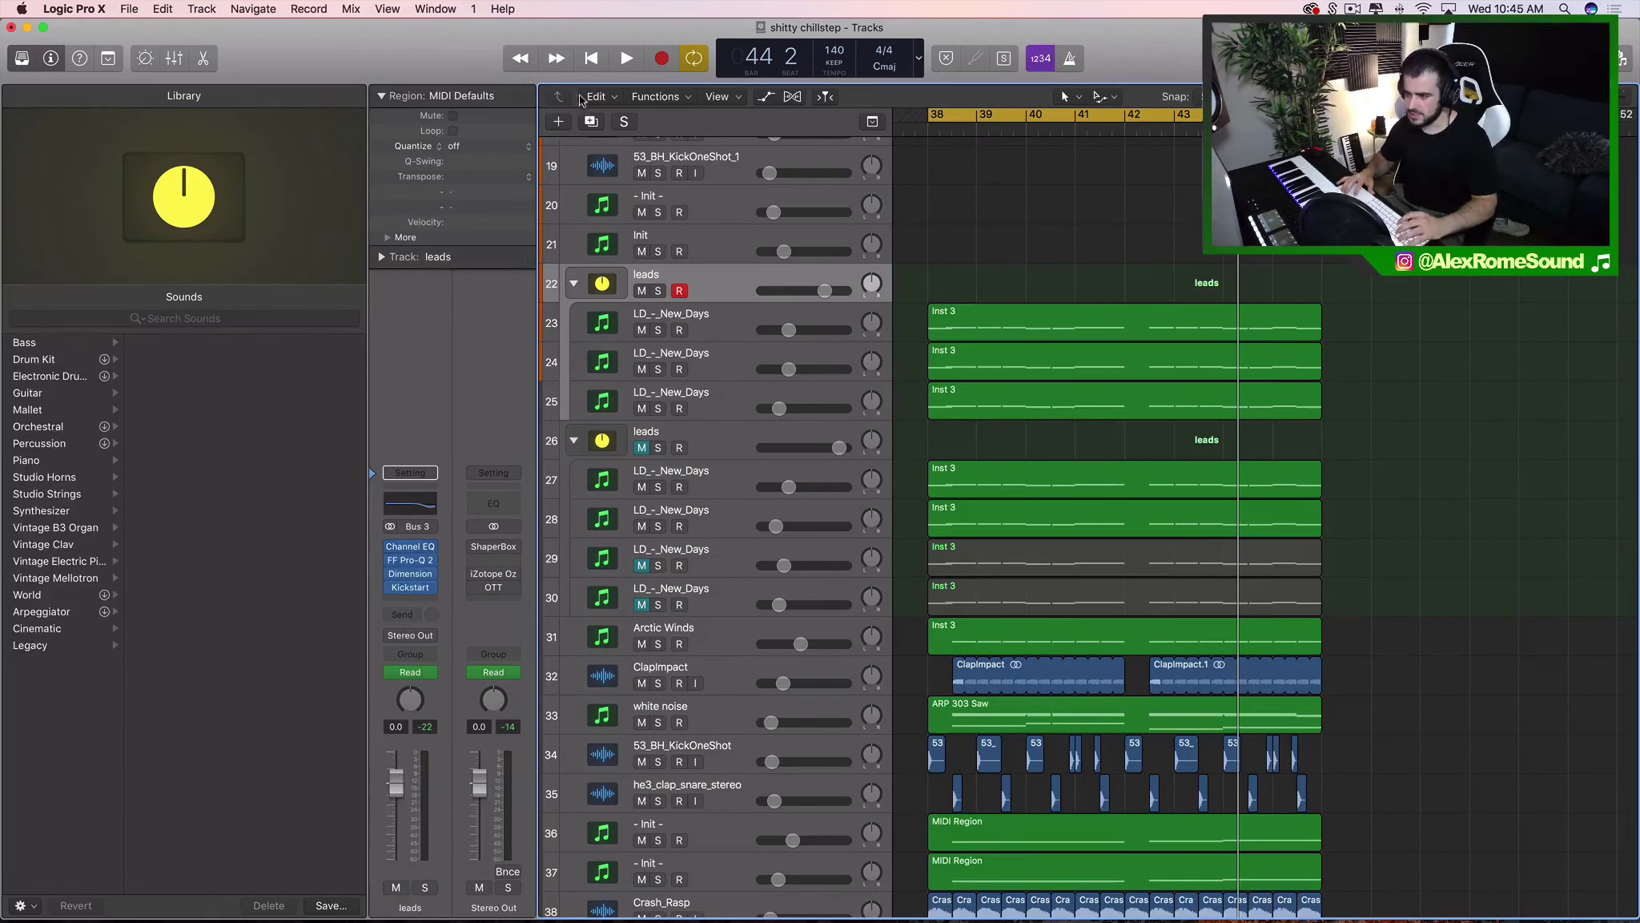
left_click(559, 121)
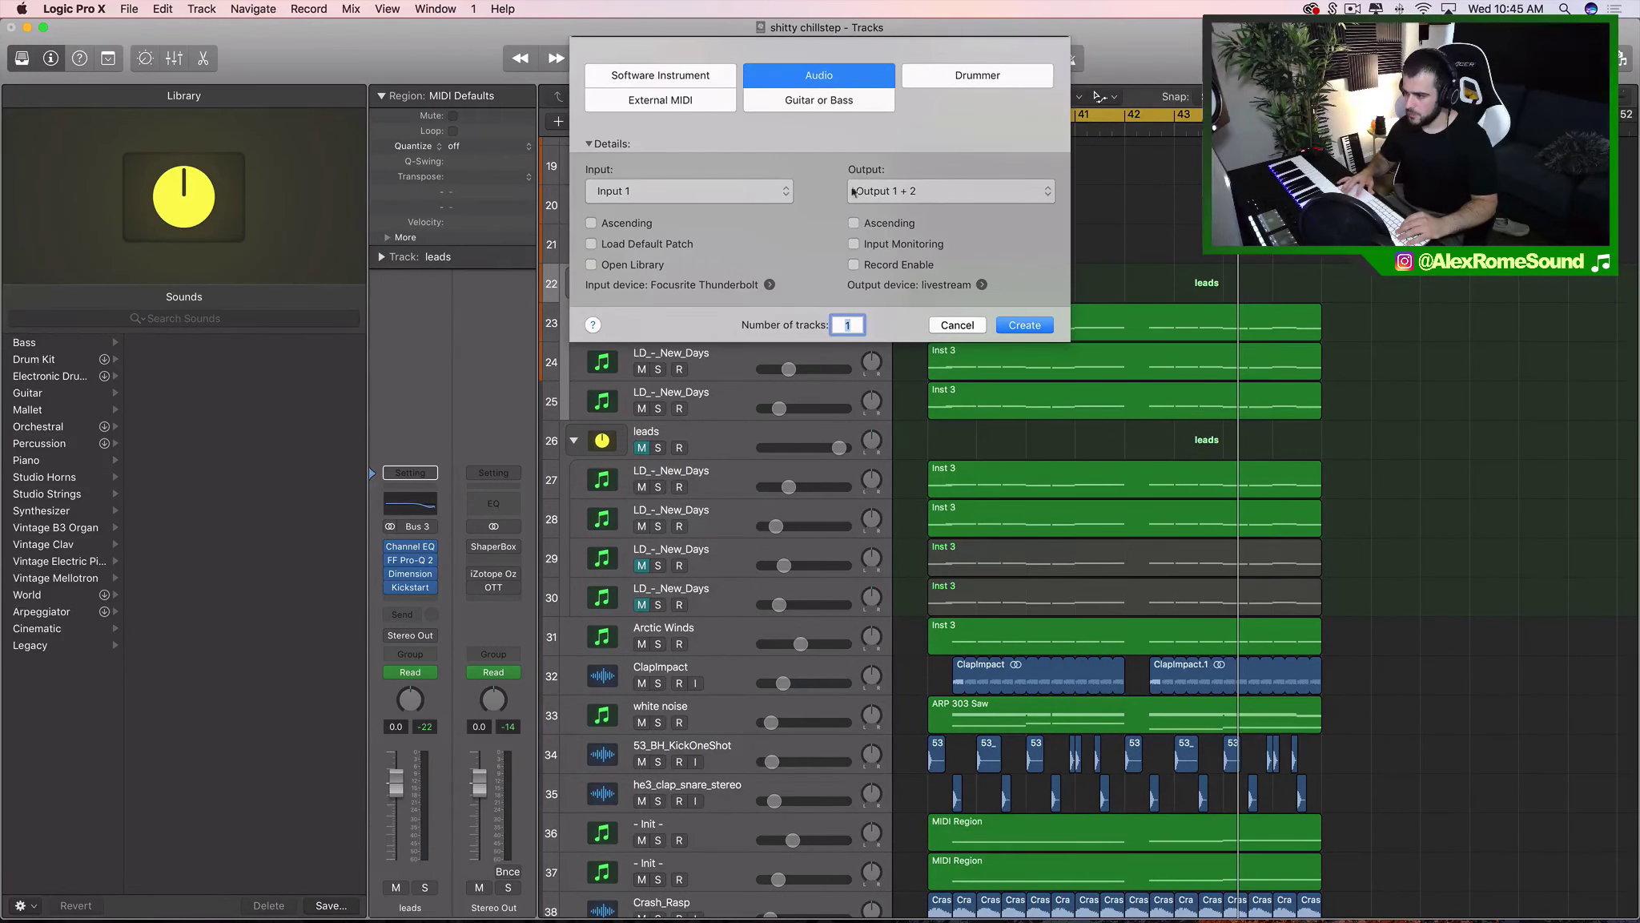
left_click(675, 80)
left_click(1024, 282)
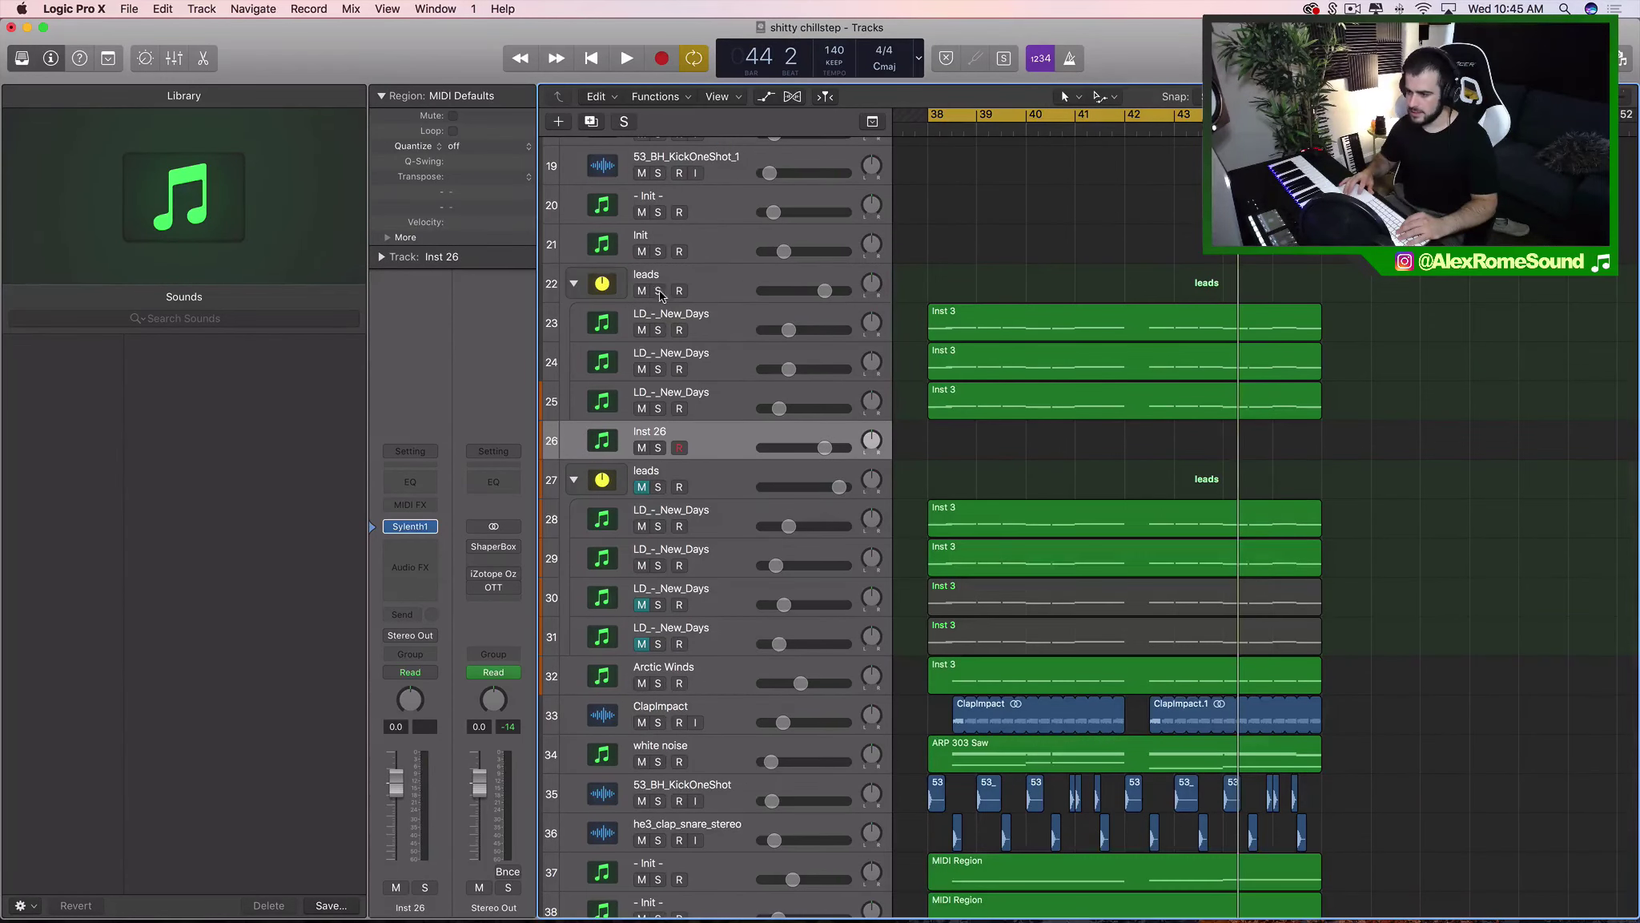
Play the leads folder soloed, then select the new track 26.
left_click(658, 291)
key("space")
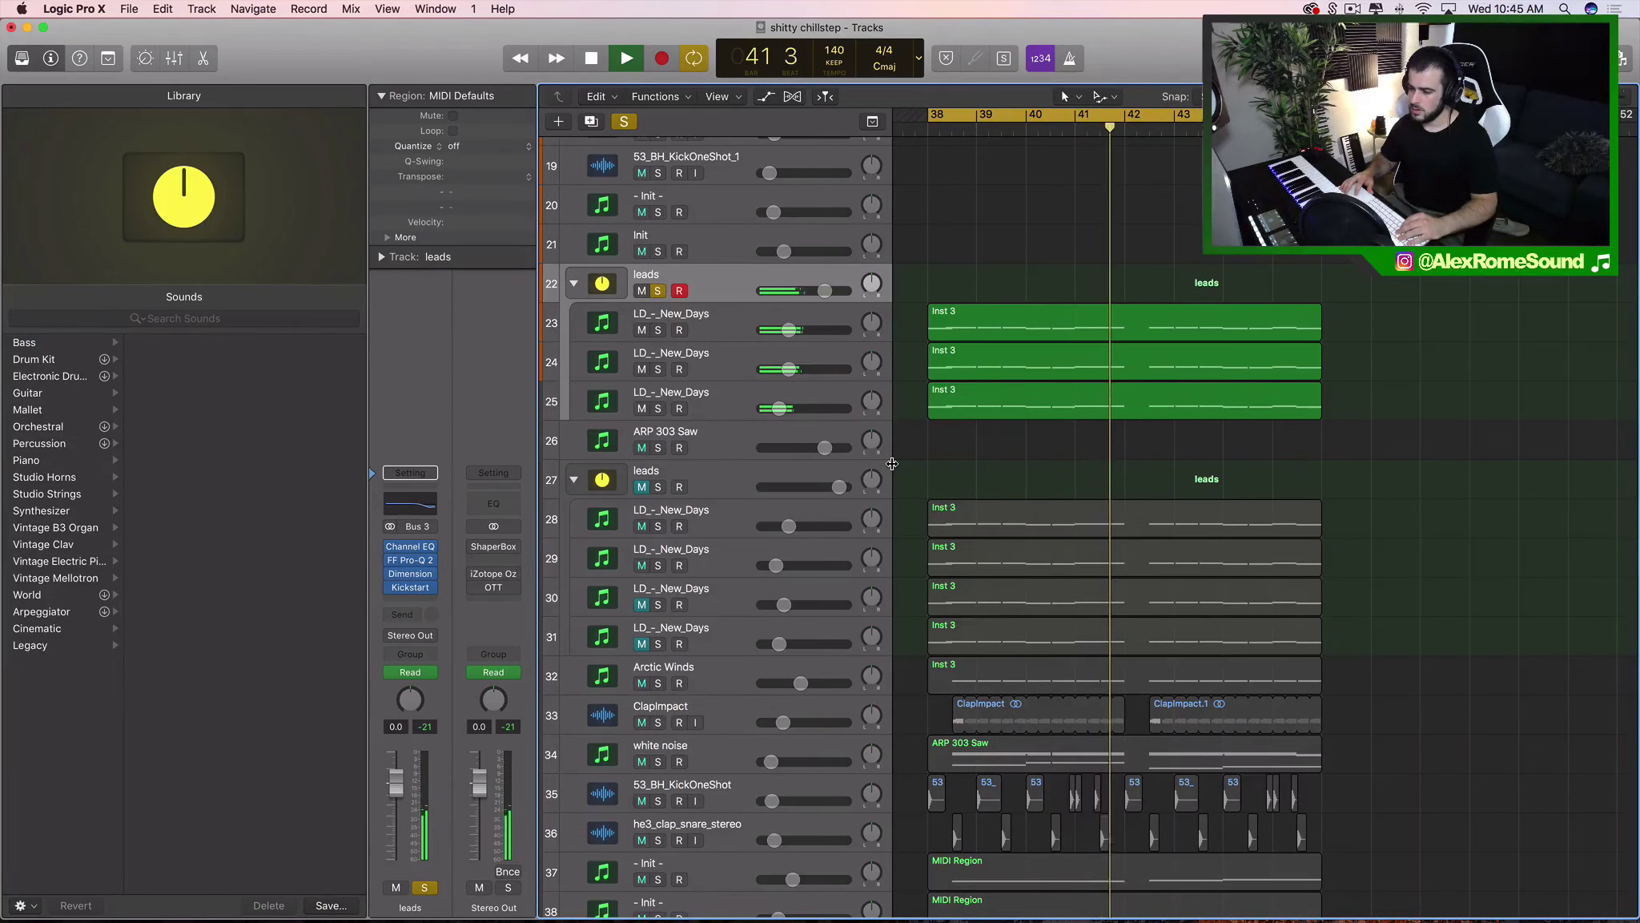
key("space")
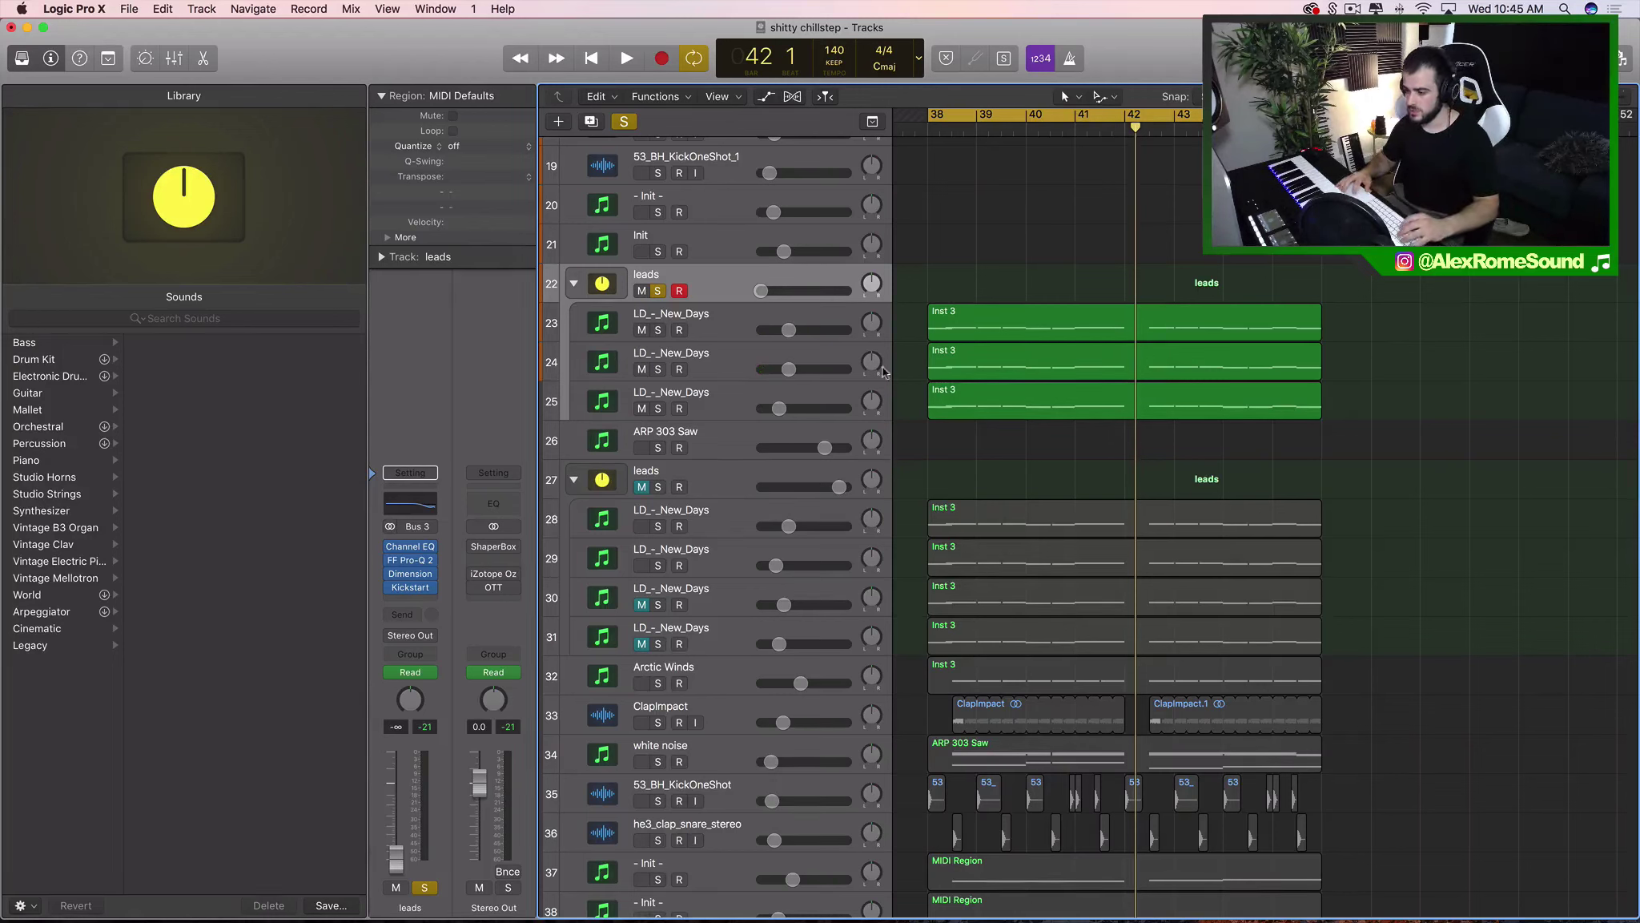
left_click(718, 424)
Unsolo the leads folder, solo track 26, and load Serum (Stereo) as its instrument.
left_click(659, 292)
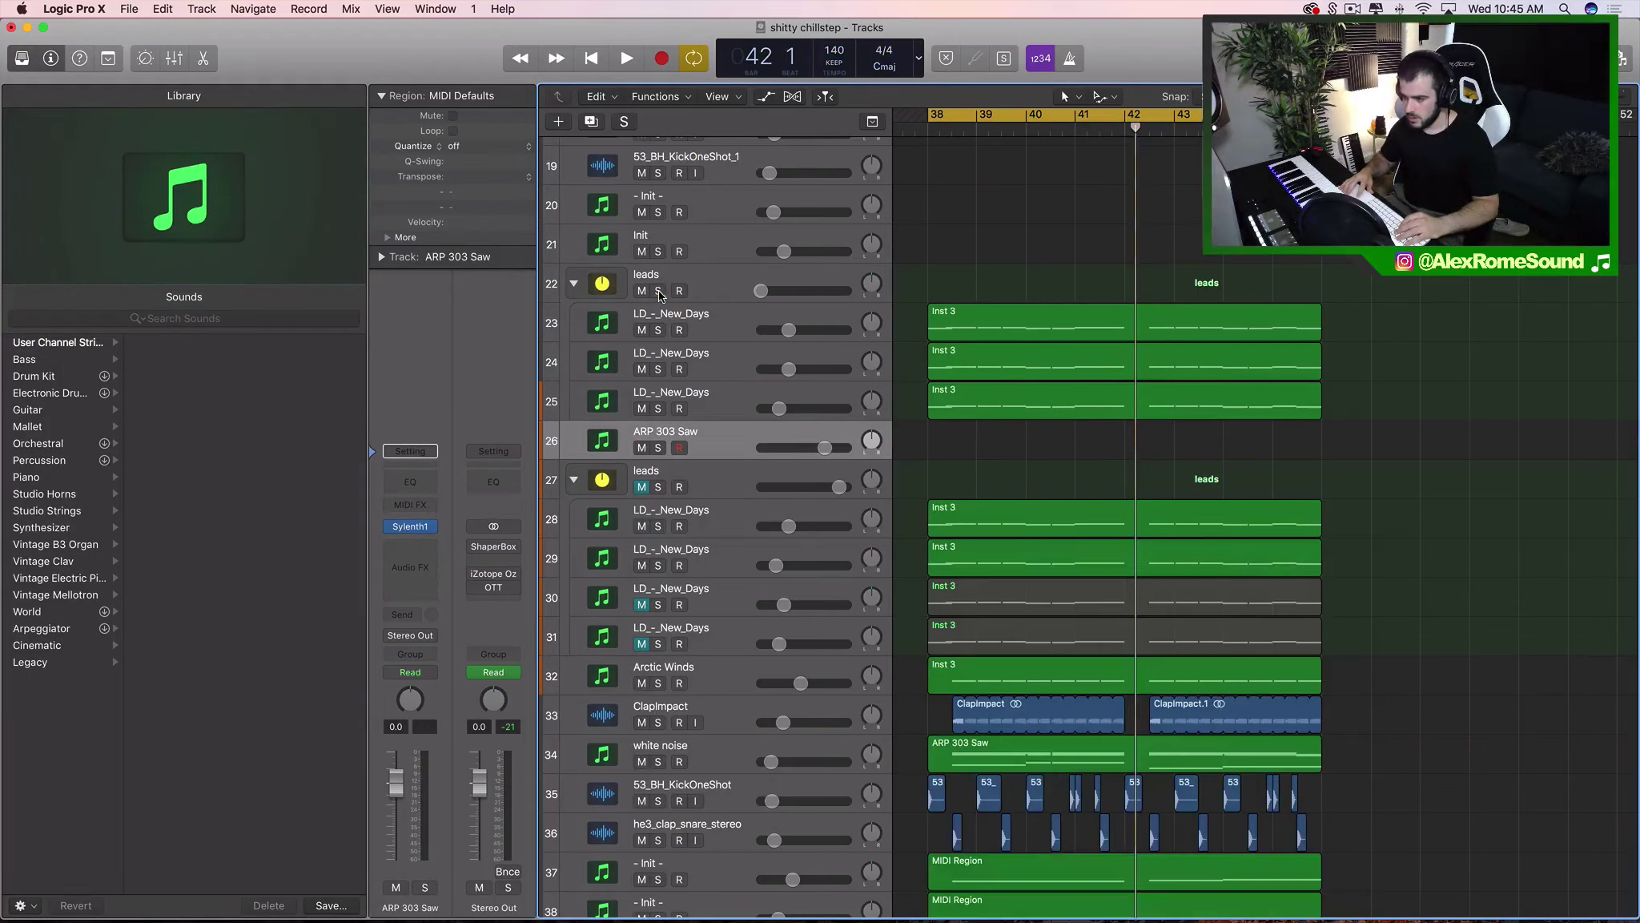
left_click(658, 448)
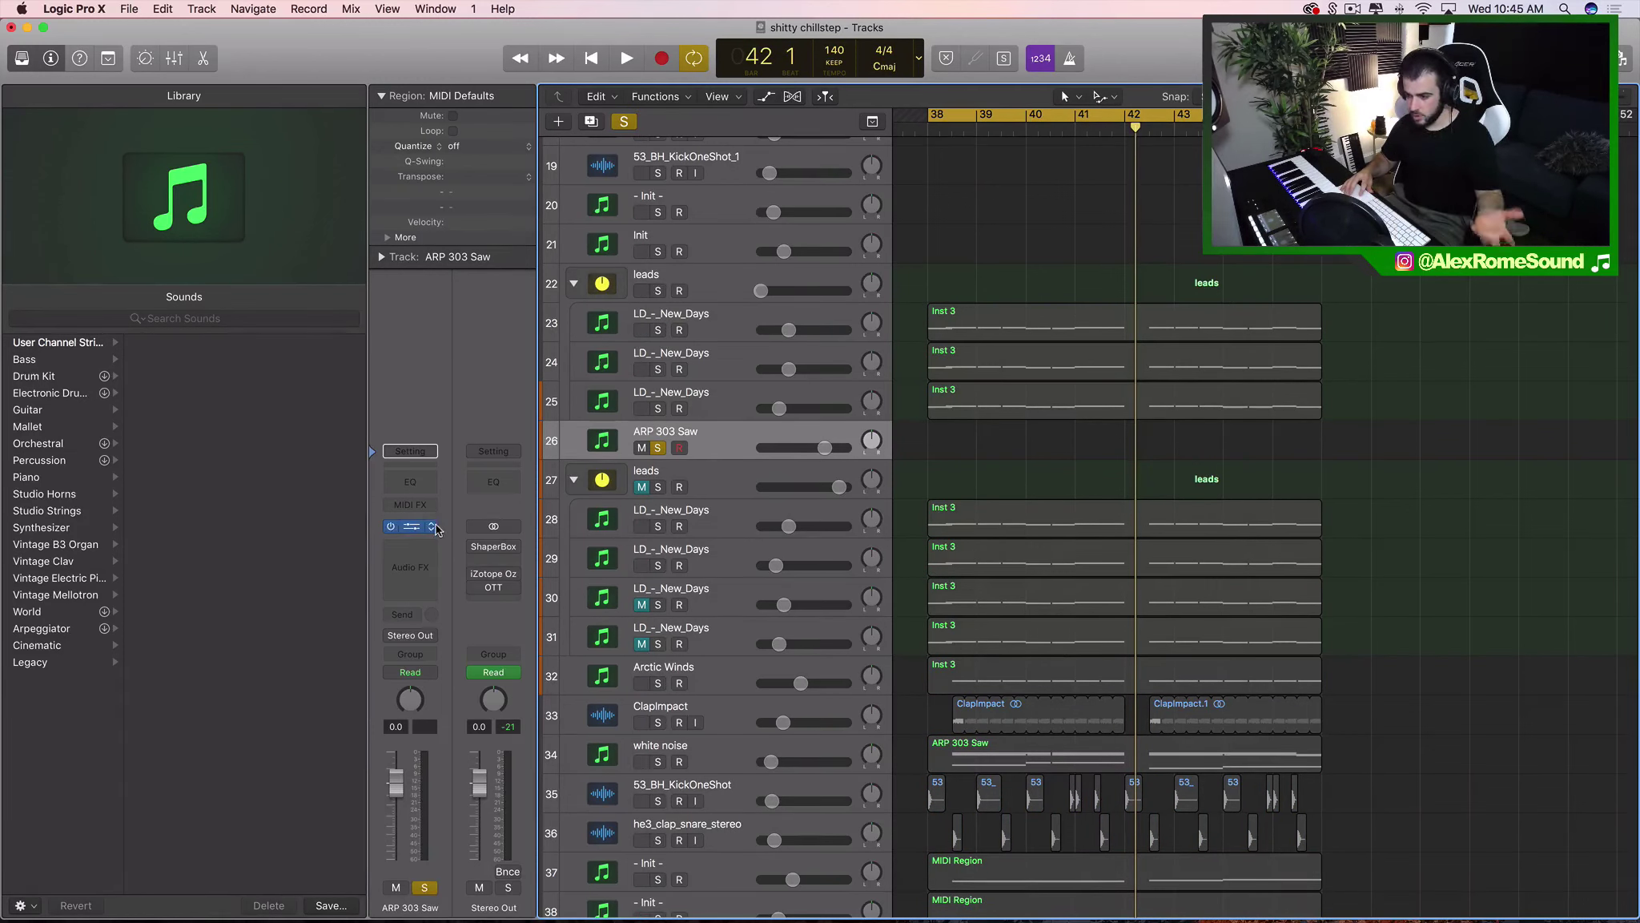
left_click(410, 527)
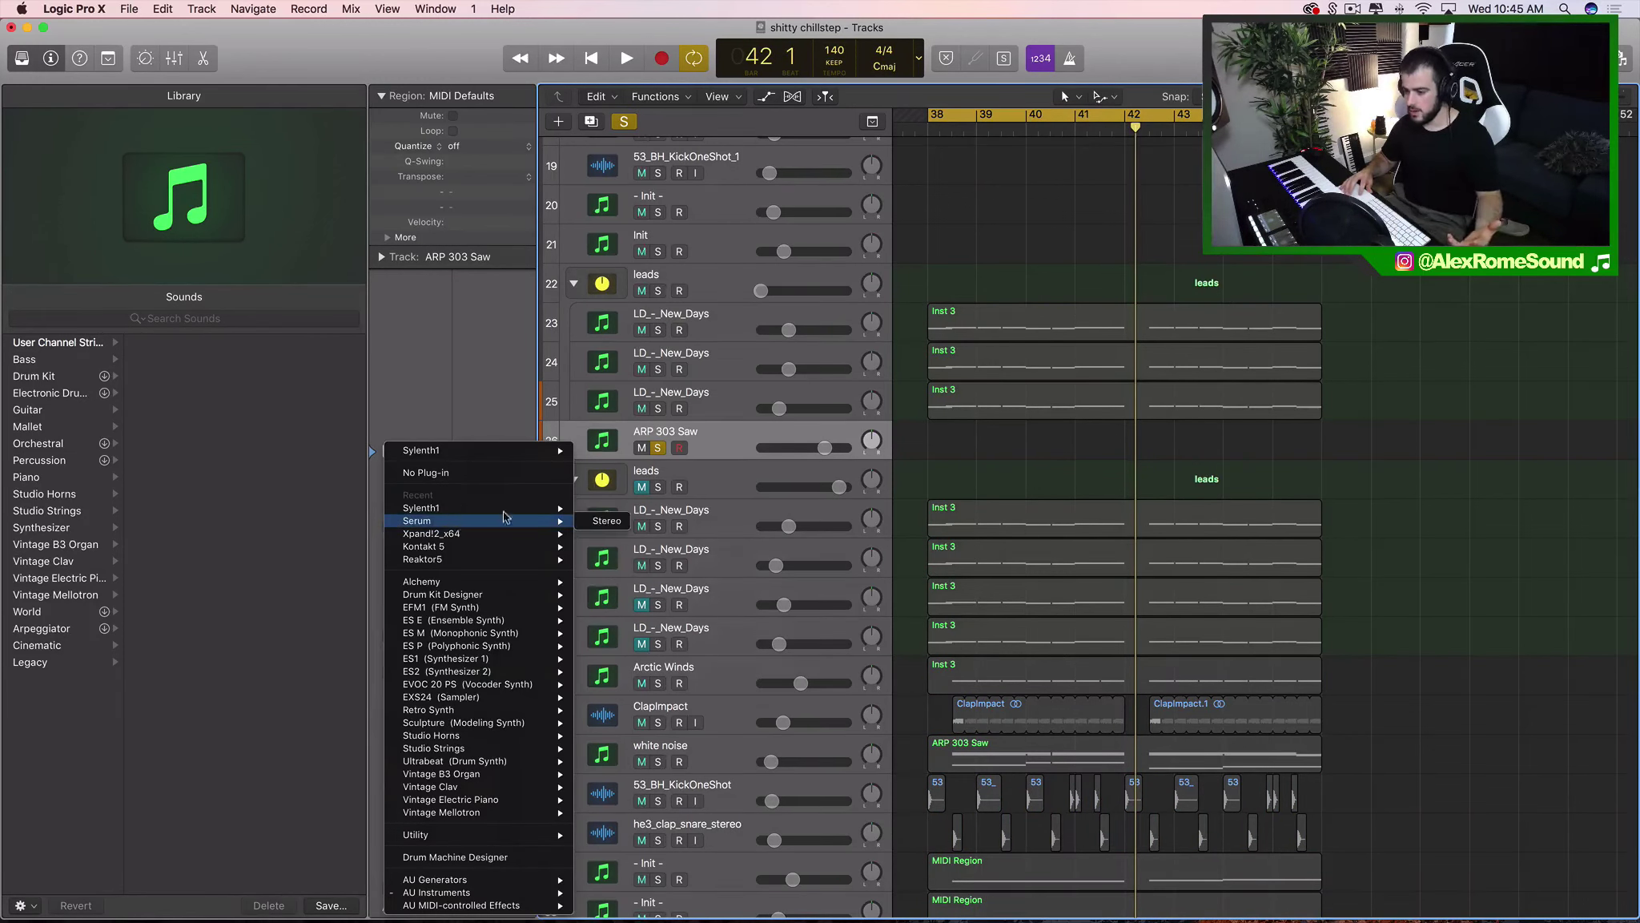
left_click(623, 522)
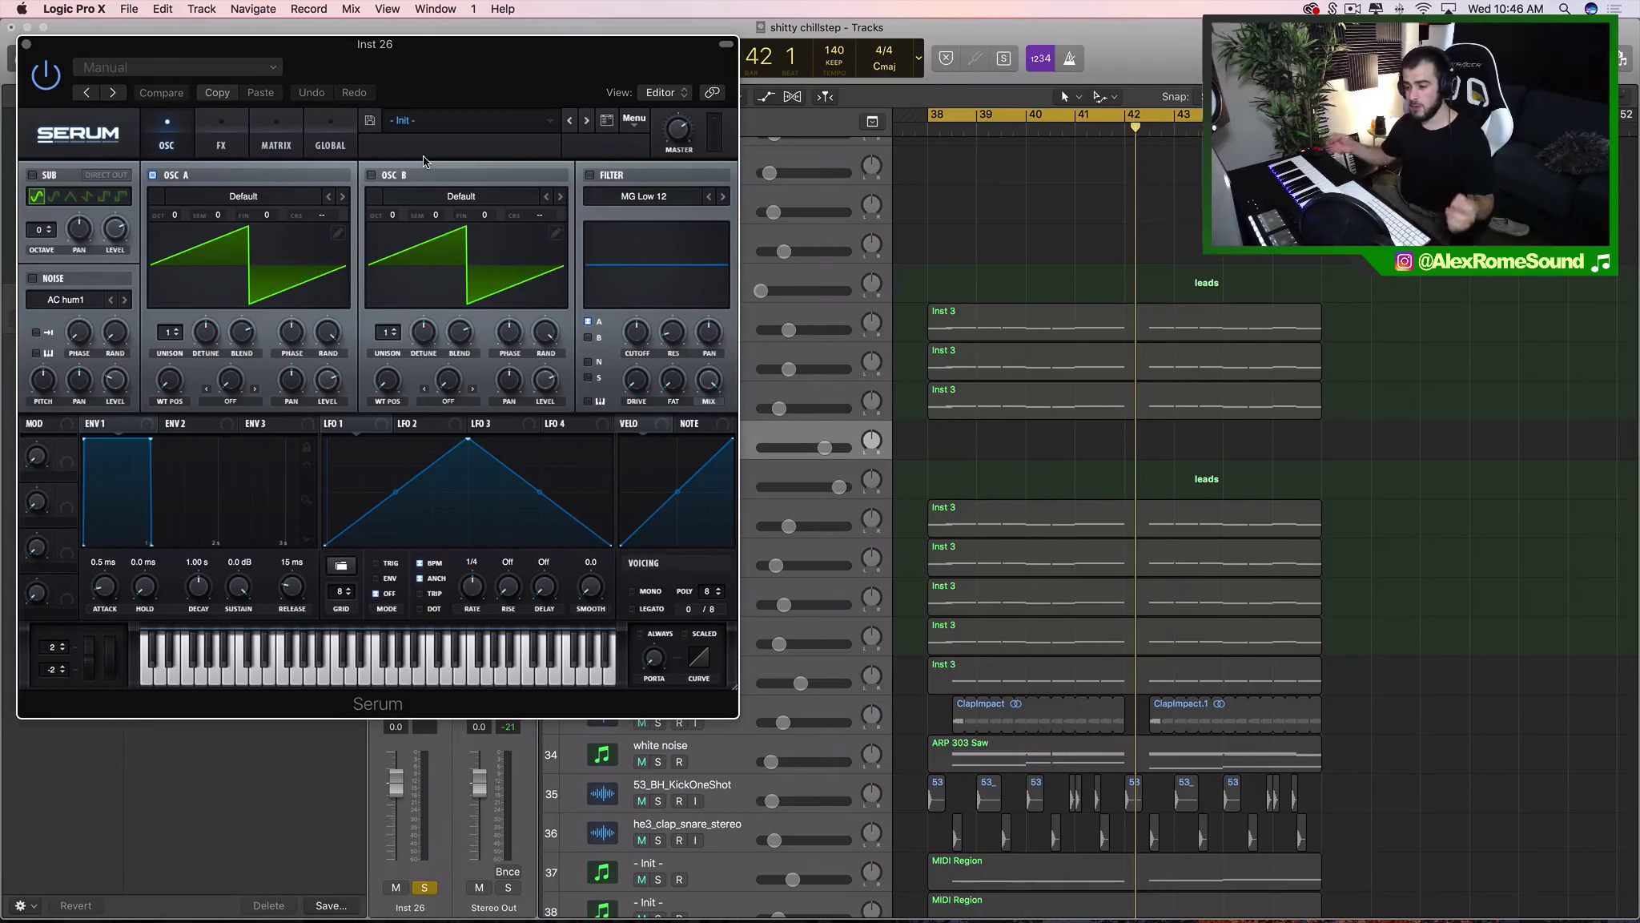
left_click_drag(477, 66, 882, 118)
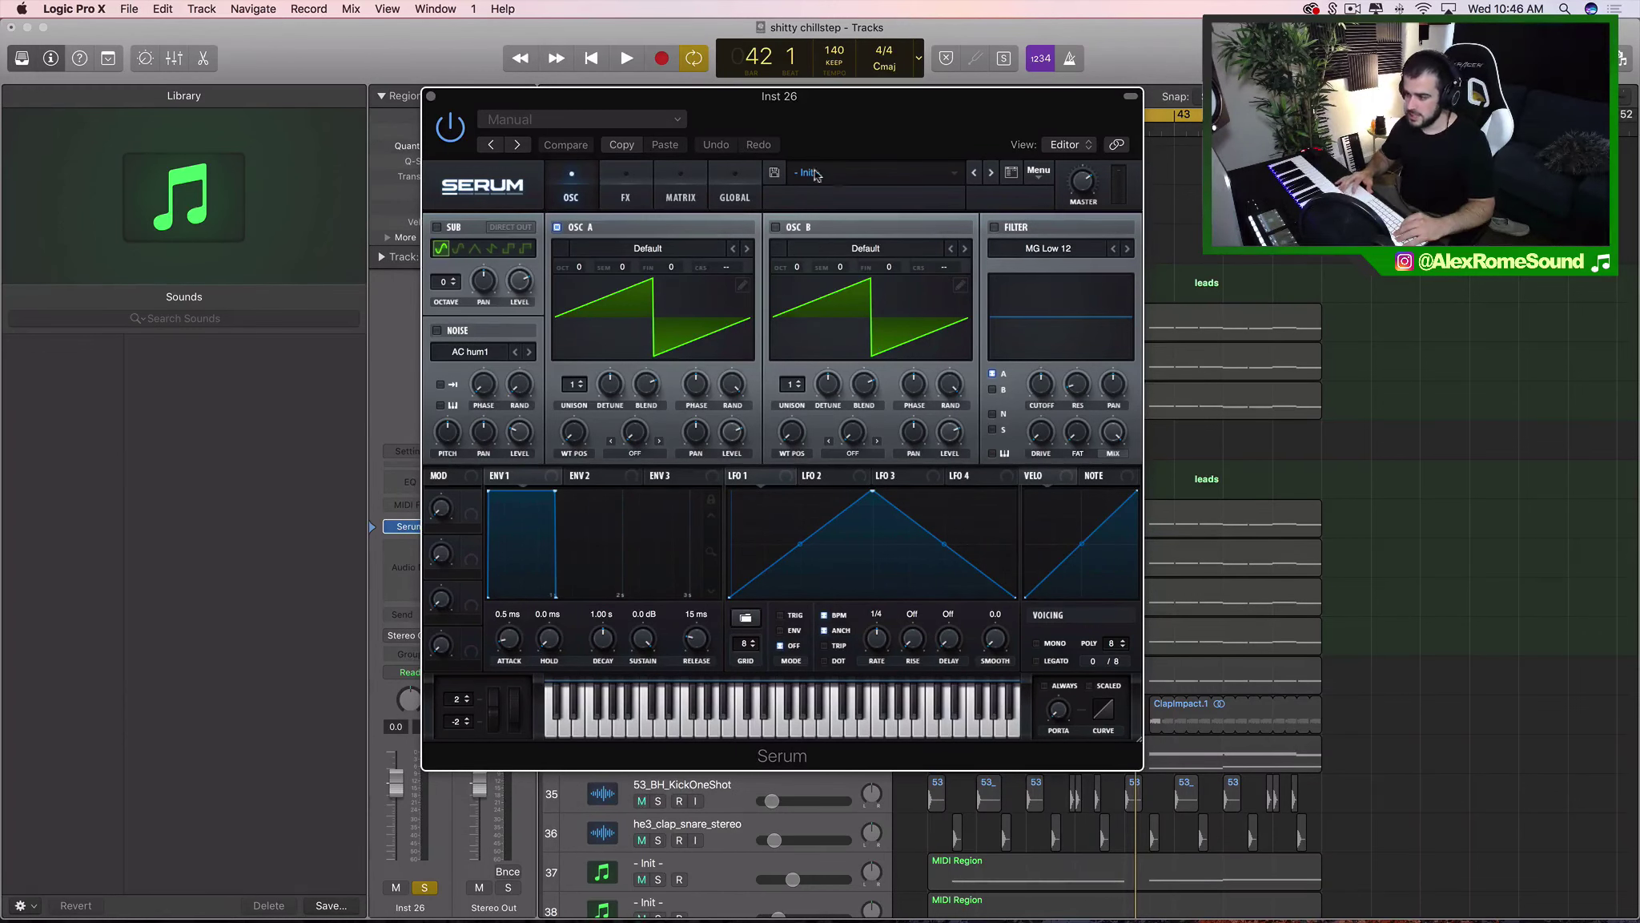
Step Serum's oscillator A wavetable forward until it reaches MB Saw.
left_click_drag(894, 151, 1101, 195)
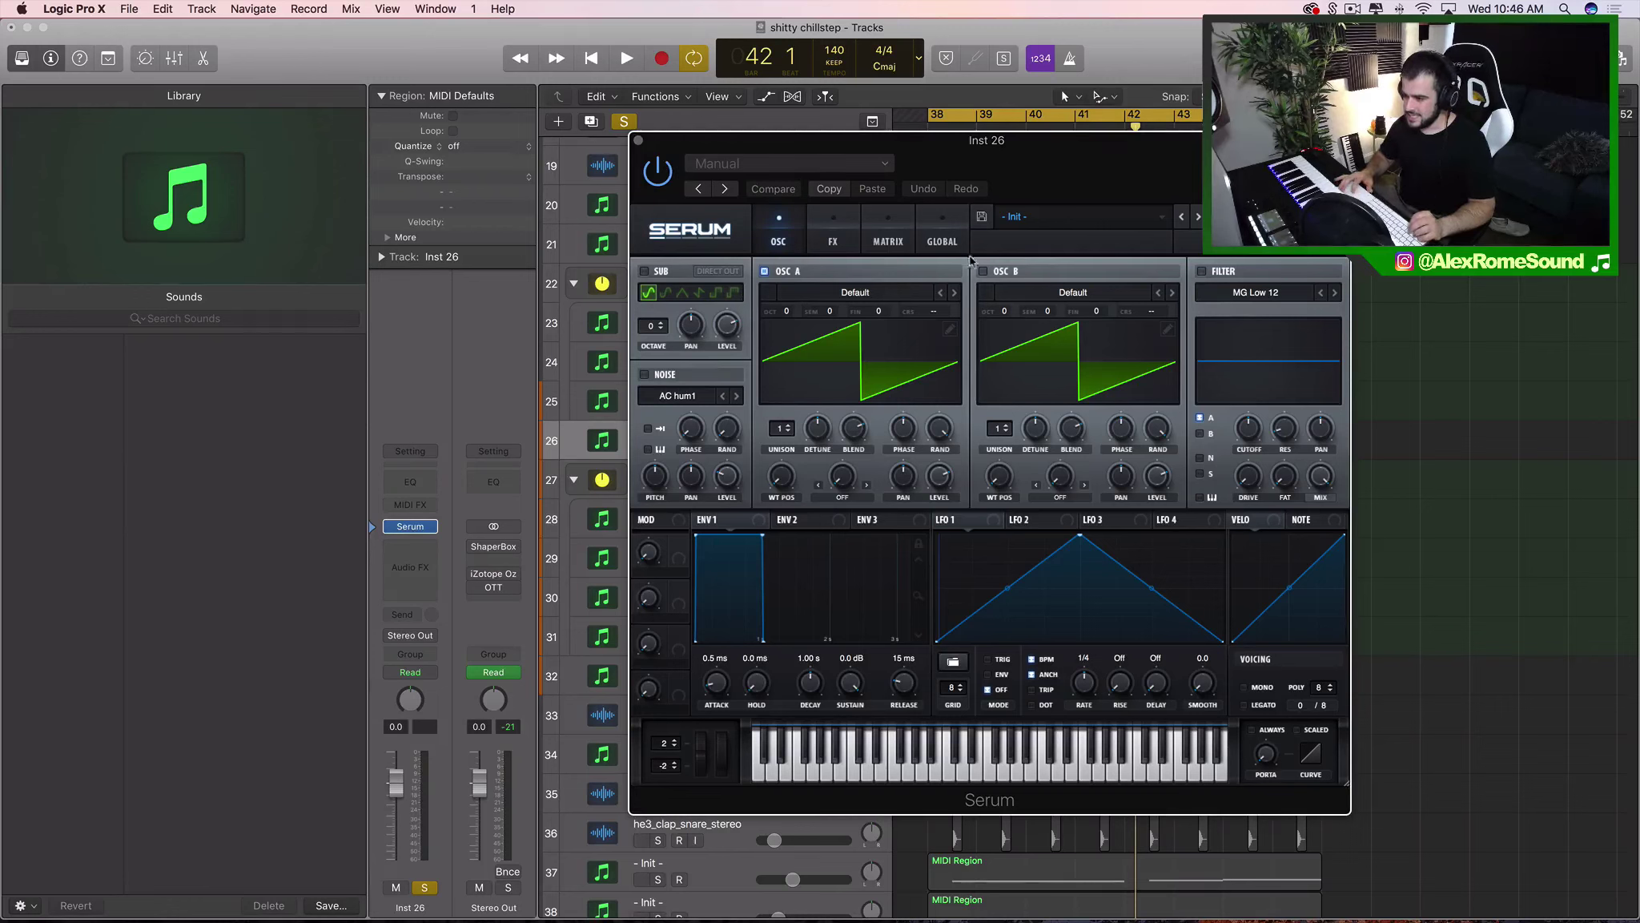
left_click(954, 293)
left_click(953, 292)
left_click(953, 293)
left_click(955, 293)
left_click(956, 293)
left_click(955, 293)
left_click(955, 293)
left_click(956, 293)
left_click(956, 293)
left_click(955, 293)
left_click(955, 293)
left_click(955, 293)
left_click(955, 293)
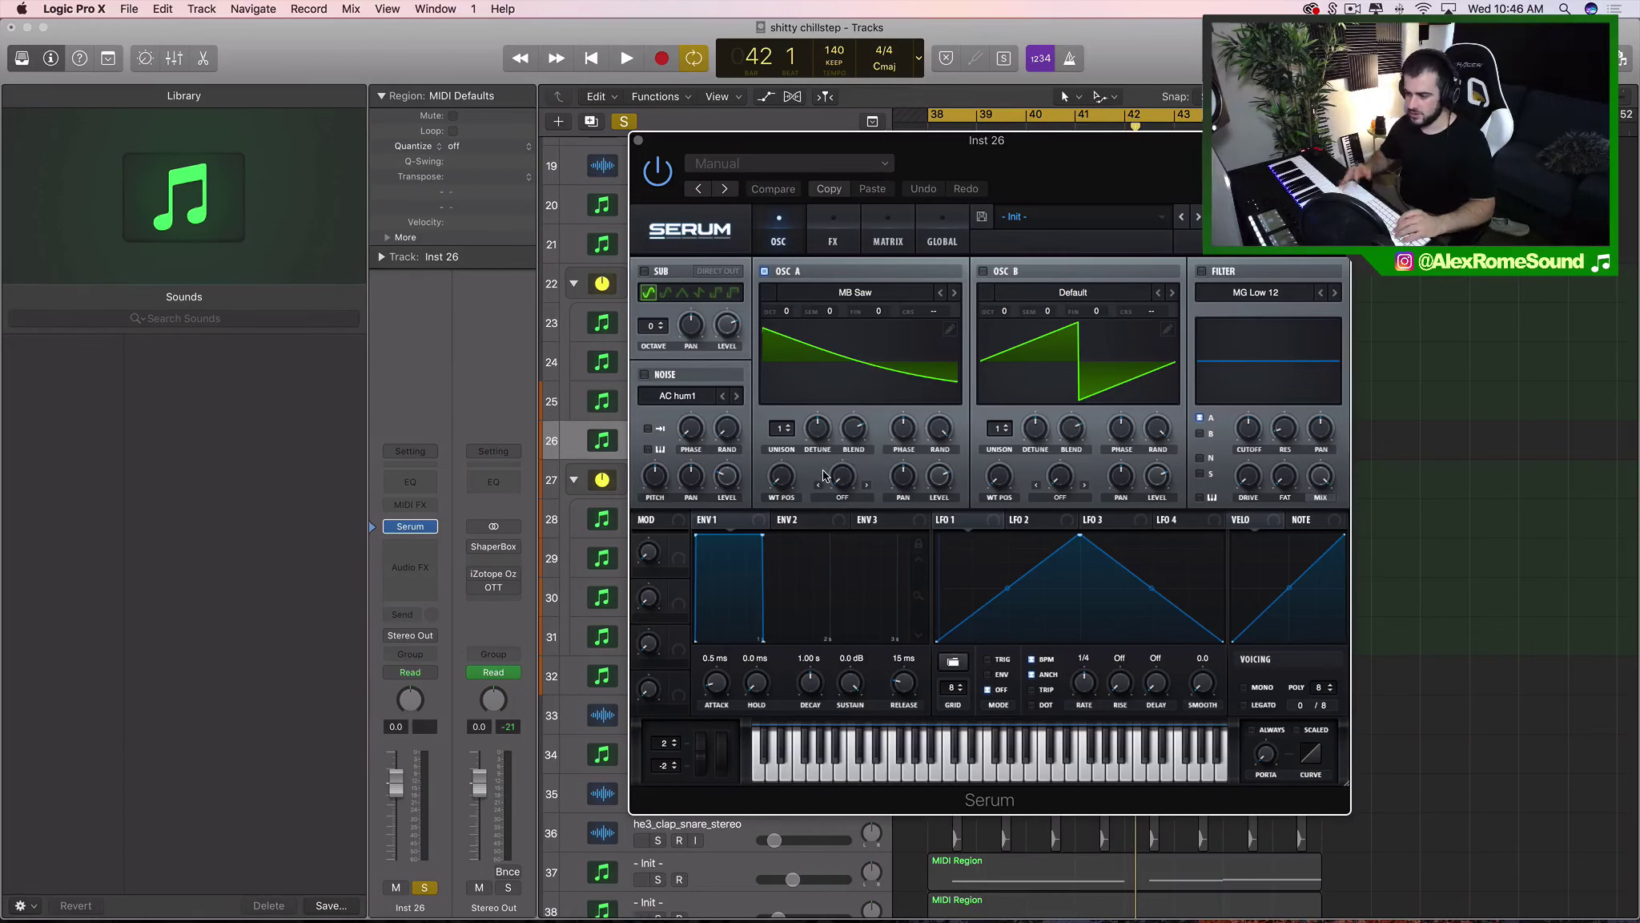
Copy the Inst 3 region from track 23 onto track 26 at bar 38 and lower track 26's volume.
left_click(638, 142)
left_click(1238, 325)
key("super+r")
left_click_drag(1354, 316, 956, 459)
left_click_drag(847, 450, 747, 453)
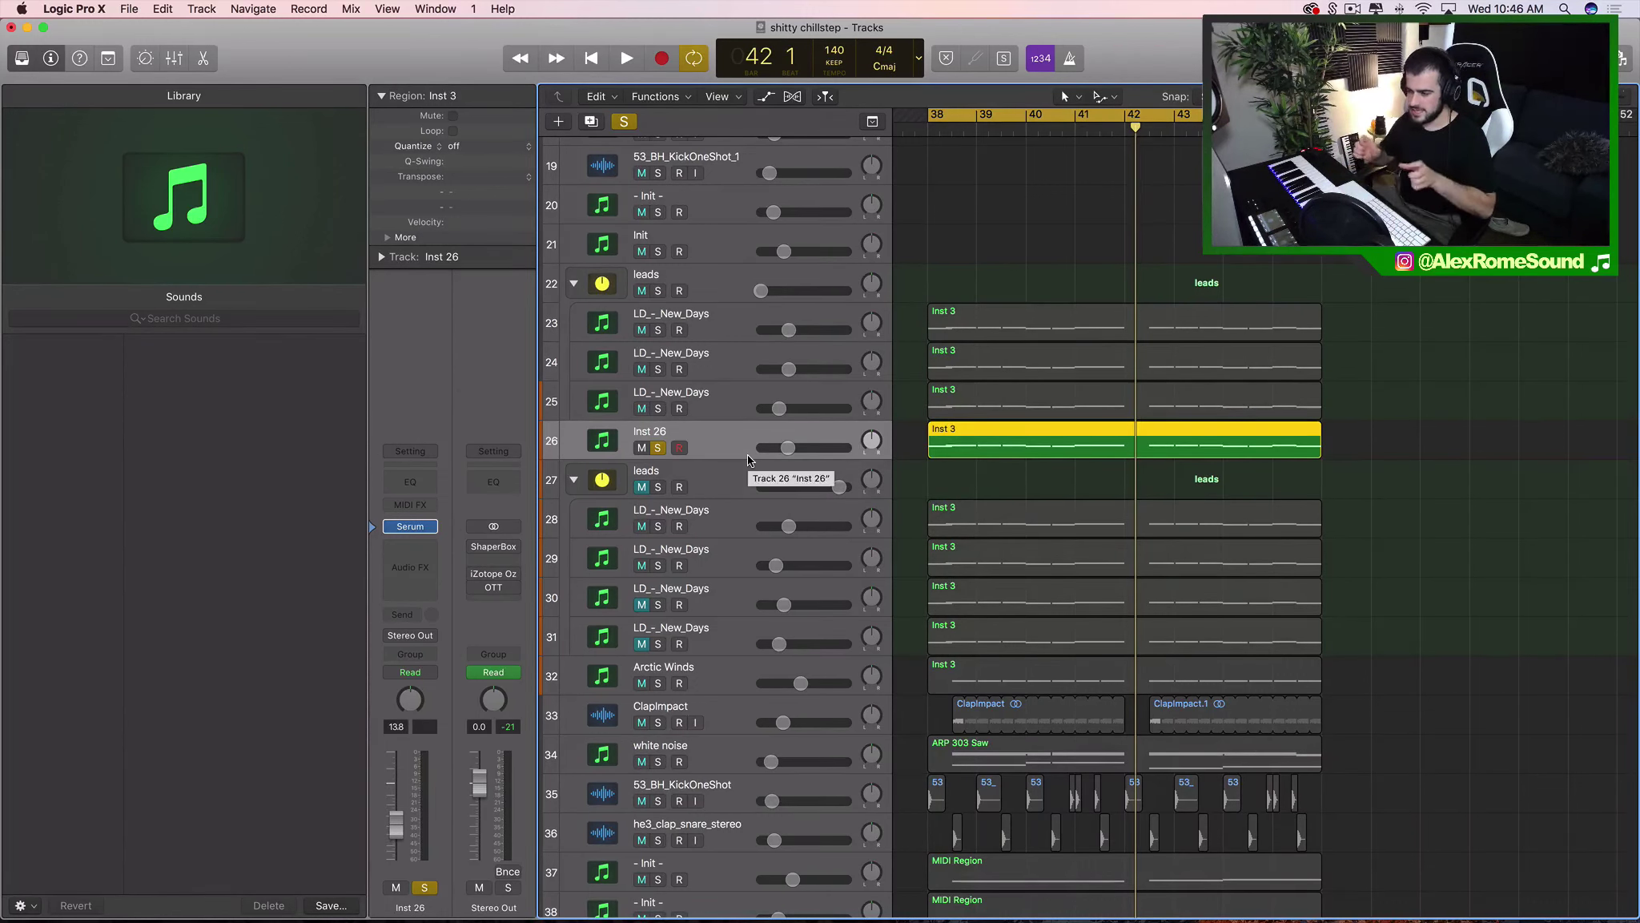
Play back the new lead and turn track 26's volume down further.
key("space")
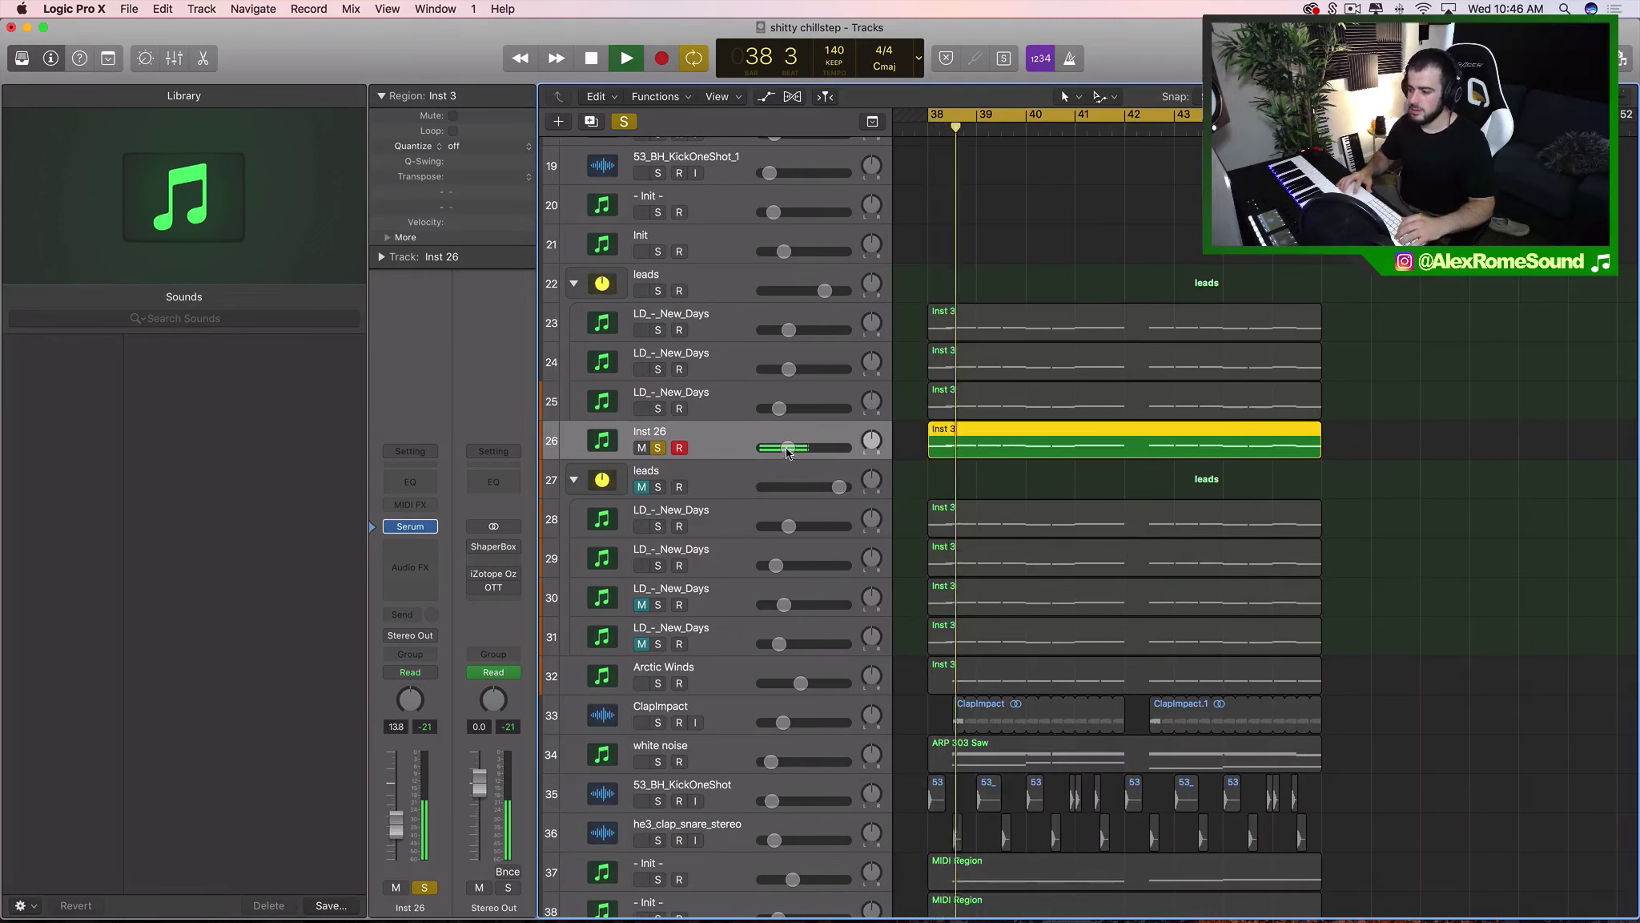
left_click_drag(789, 448, 778, 449)
key("space")
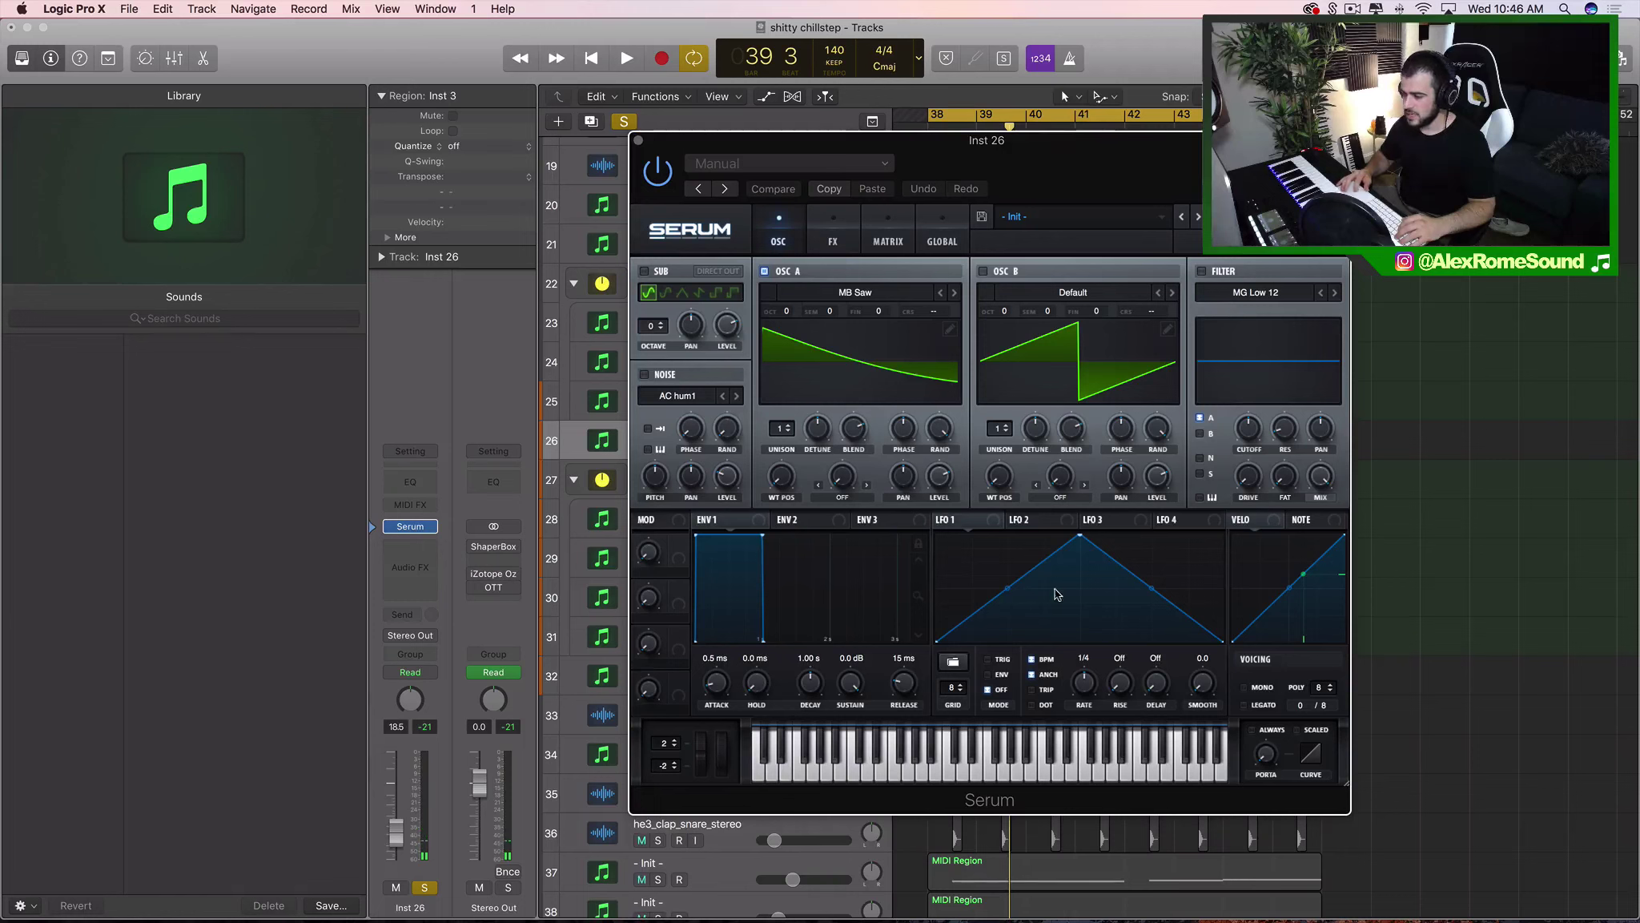
Insert Nicky Romero Kickstart after Serum at a 1/2 rate, and set Serum to mono with legato.
left_click(430, 550)
mouse_move(438, 839)
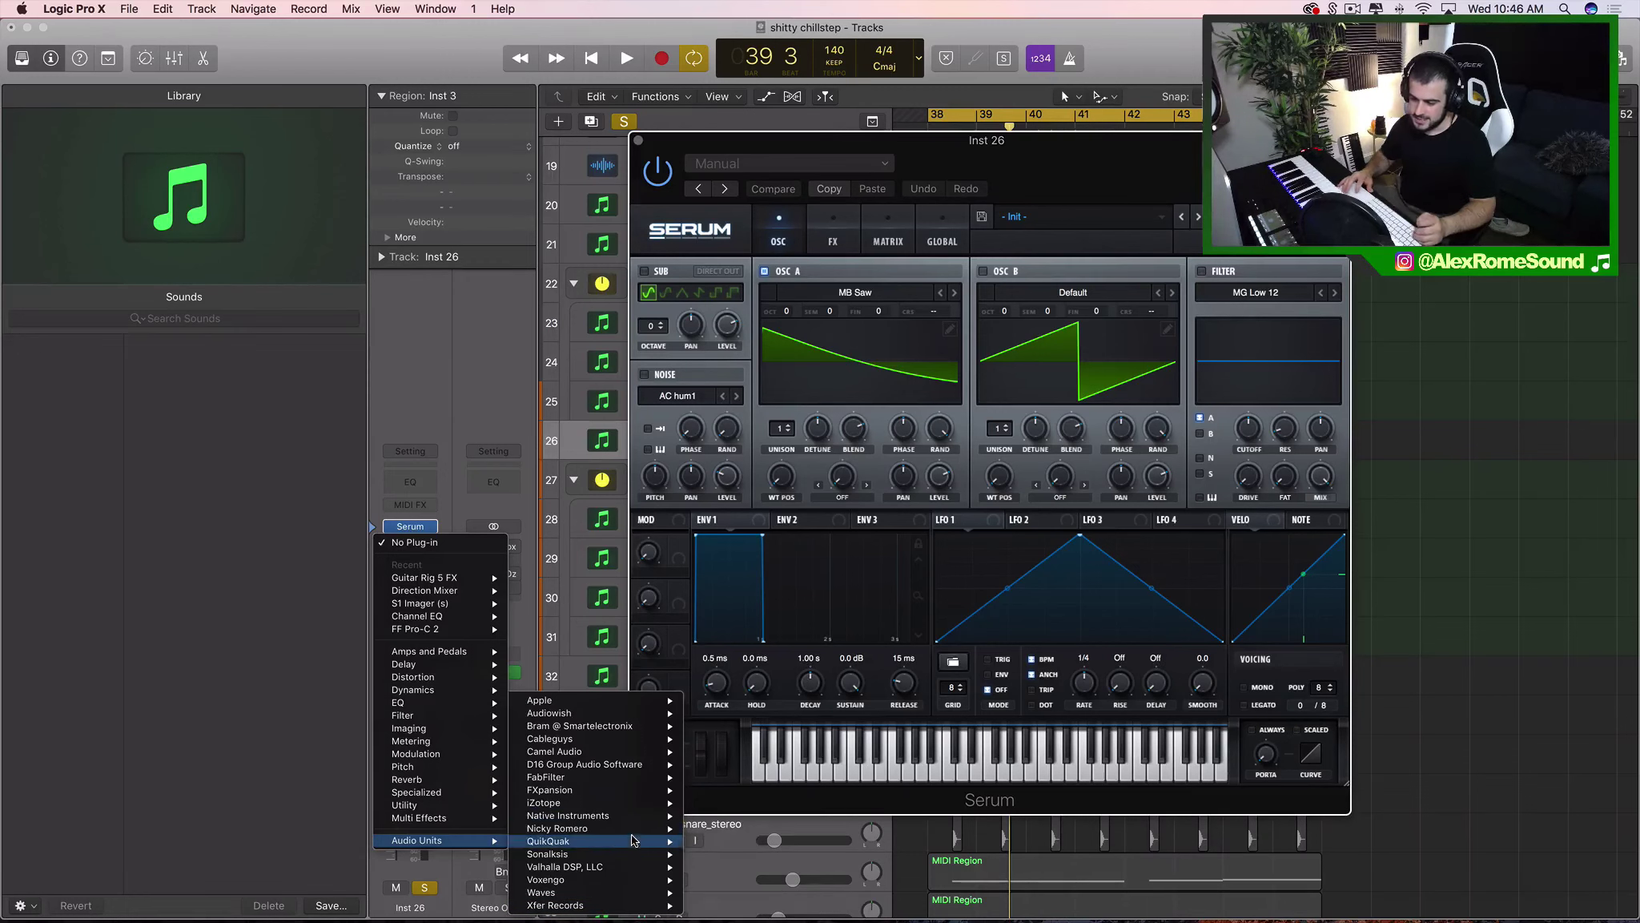
mouse_move(634, 834)
left_click(762, 827)
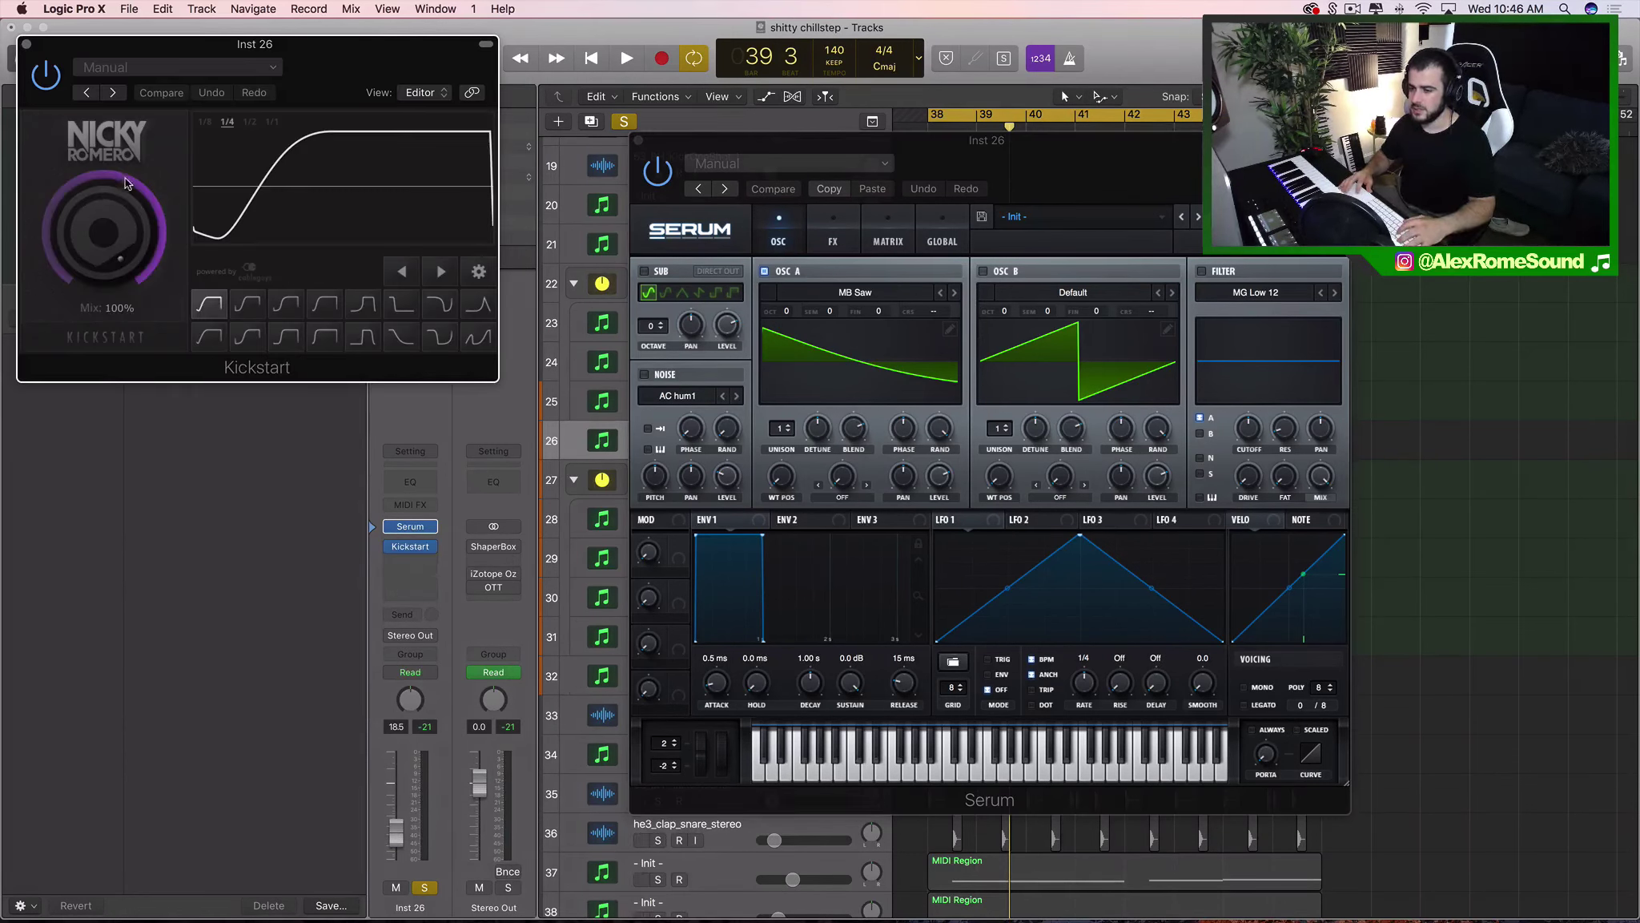
key("space")
left_click(251, 123)
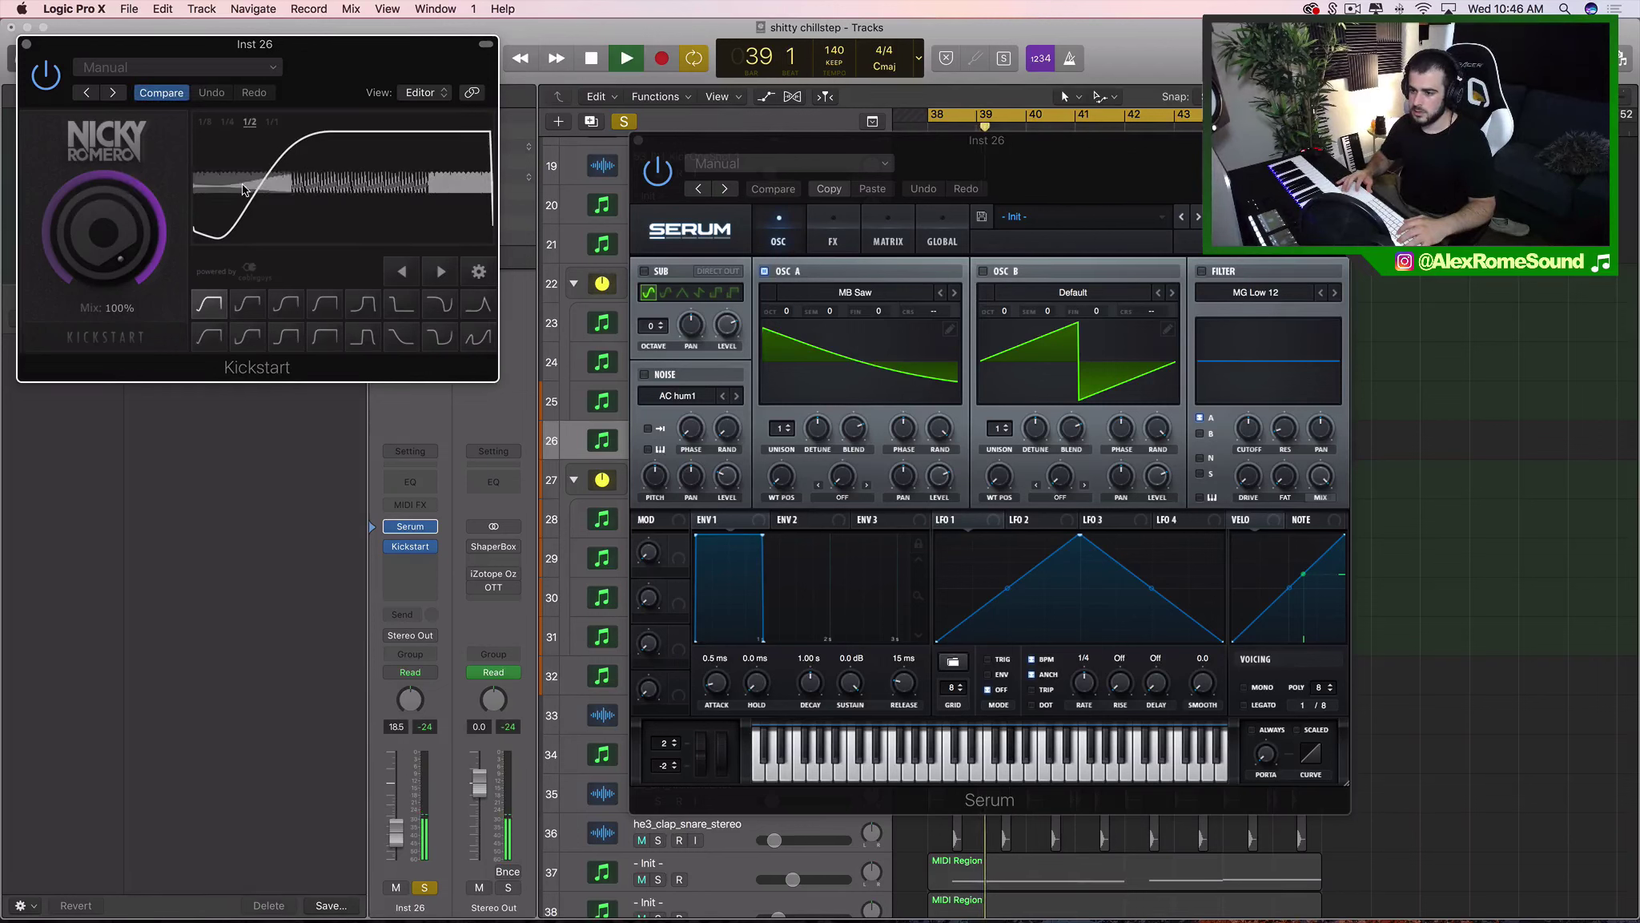
left_click(28, 46)
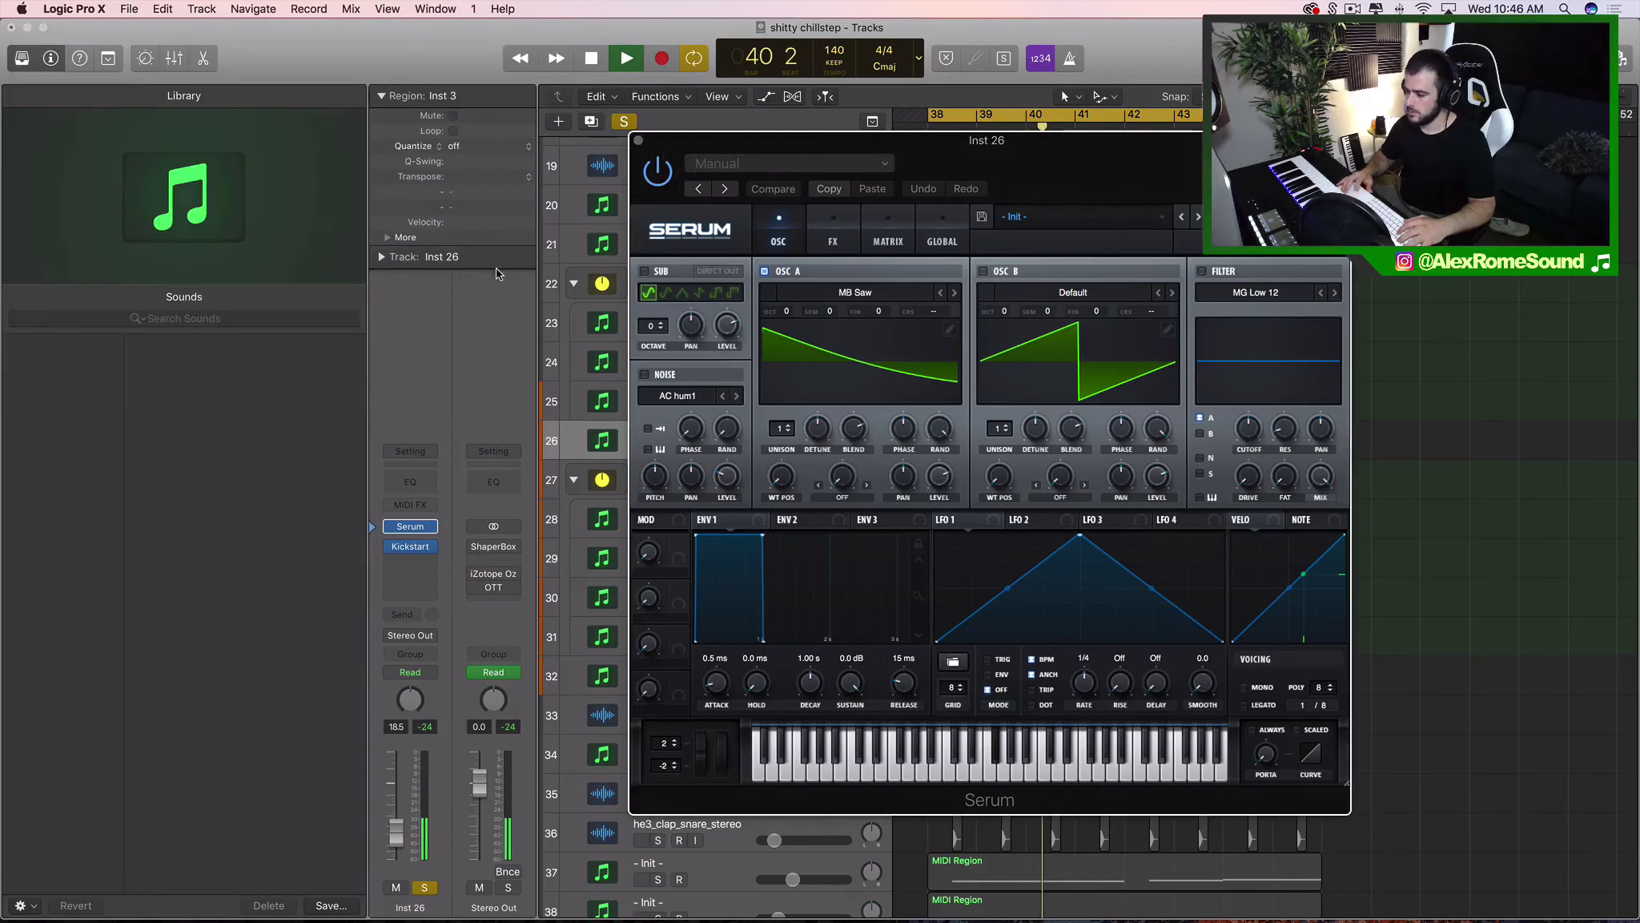
key("space")
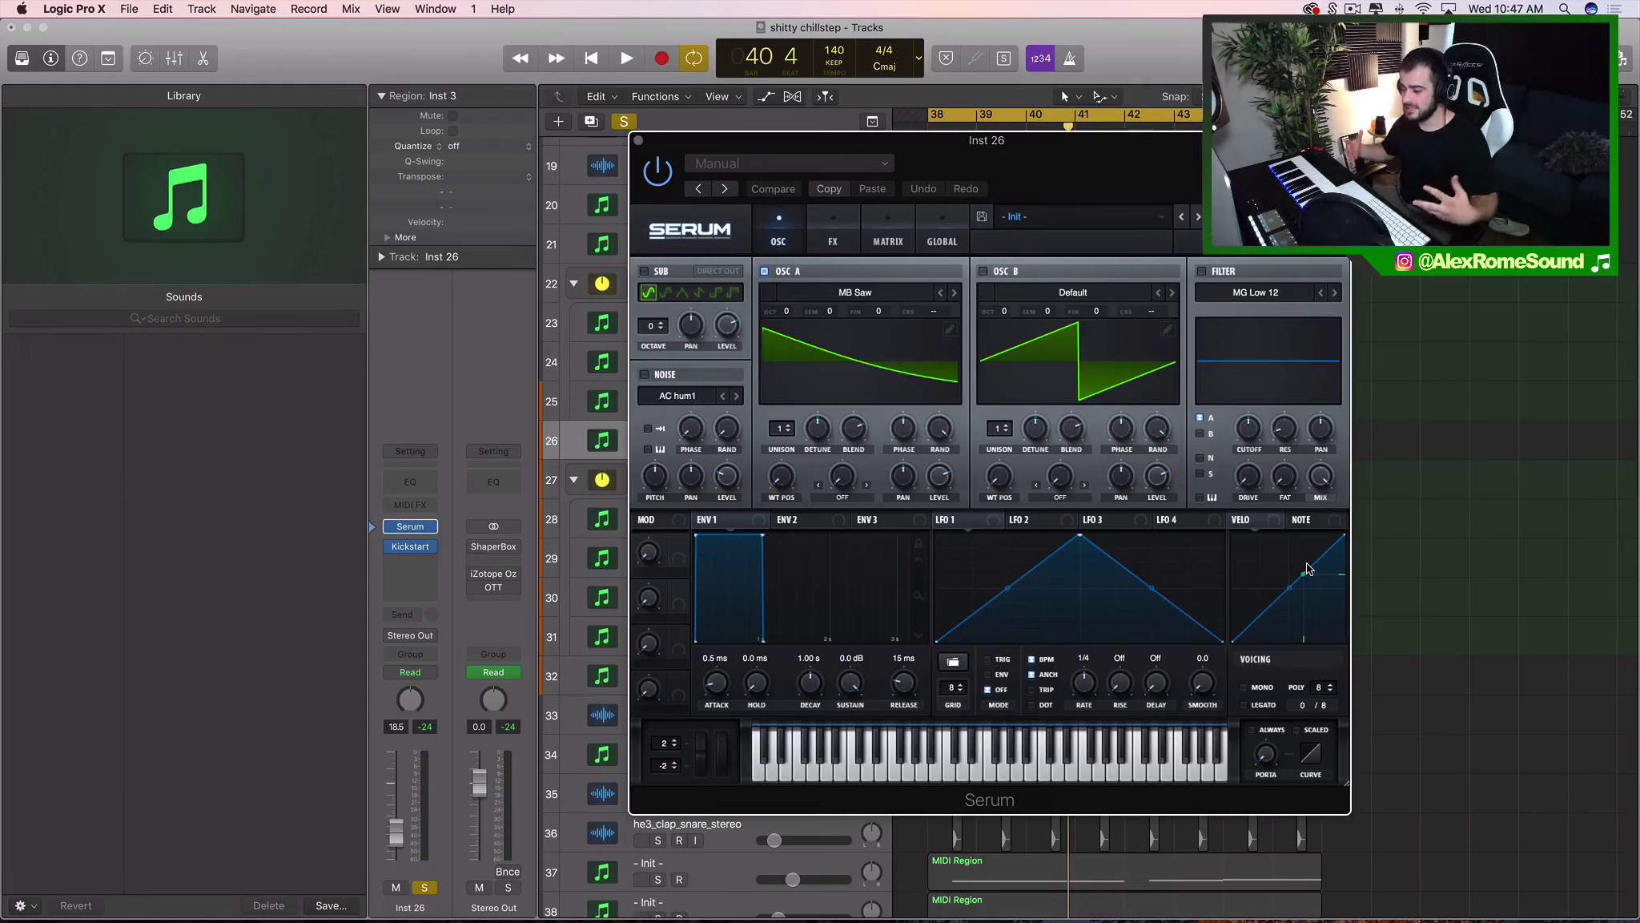
left_click(1243, 687)
left_click(1244, 705)
left_click(638, 140)
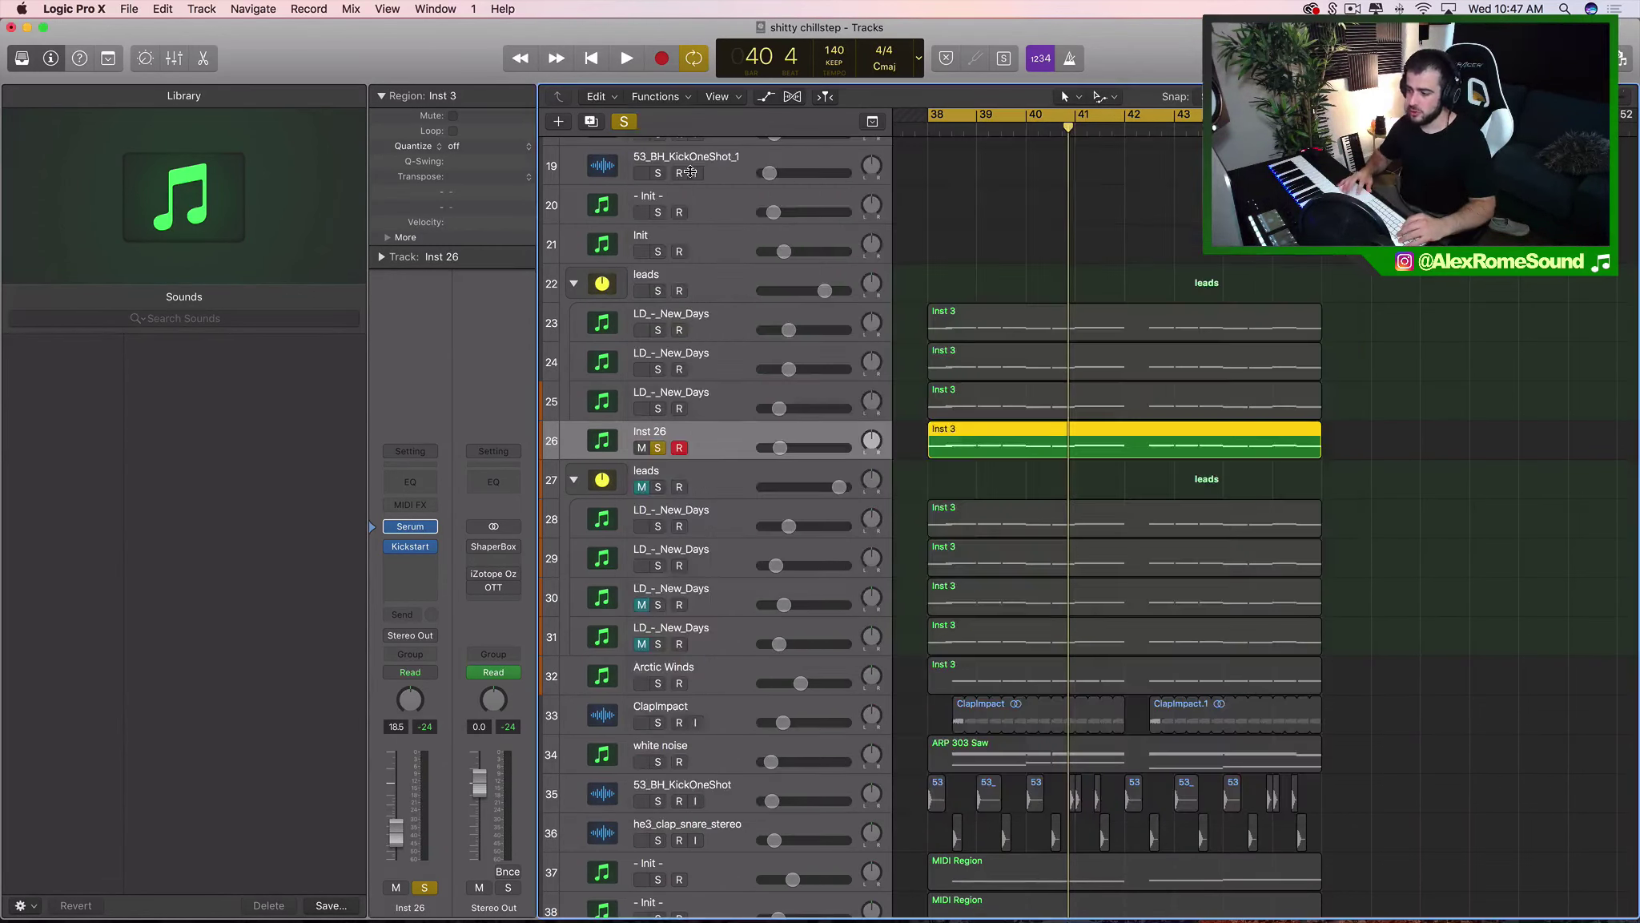
double_click(1087, 454)
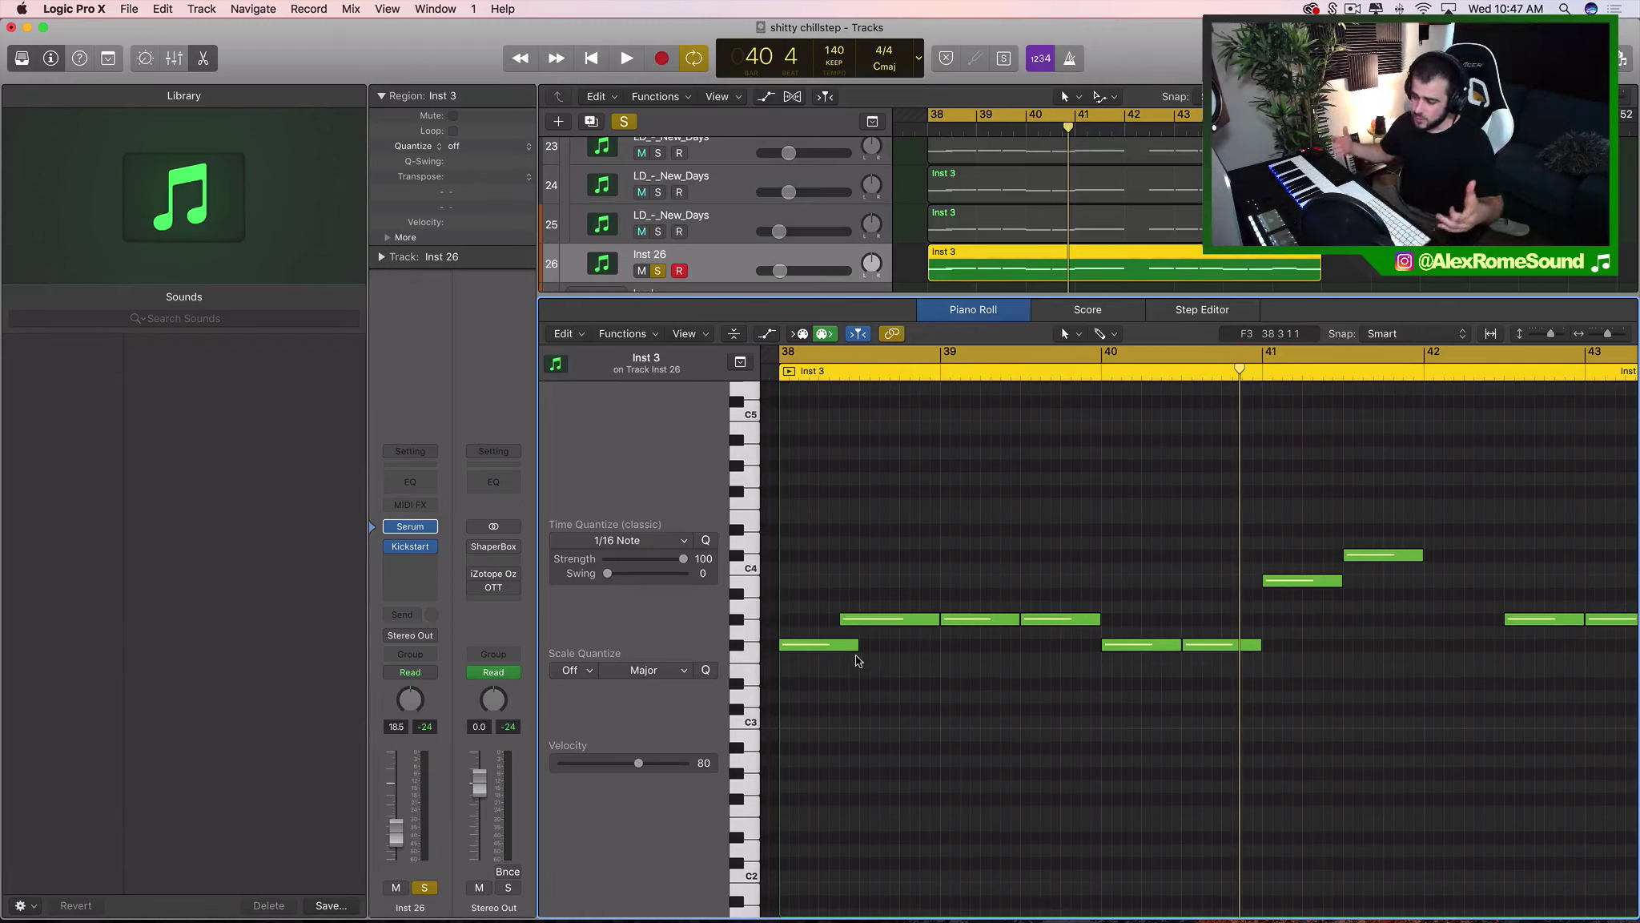
left_click(847, 644)
left_click(879, 588)
left_click(901, 619)
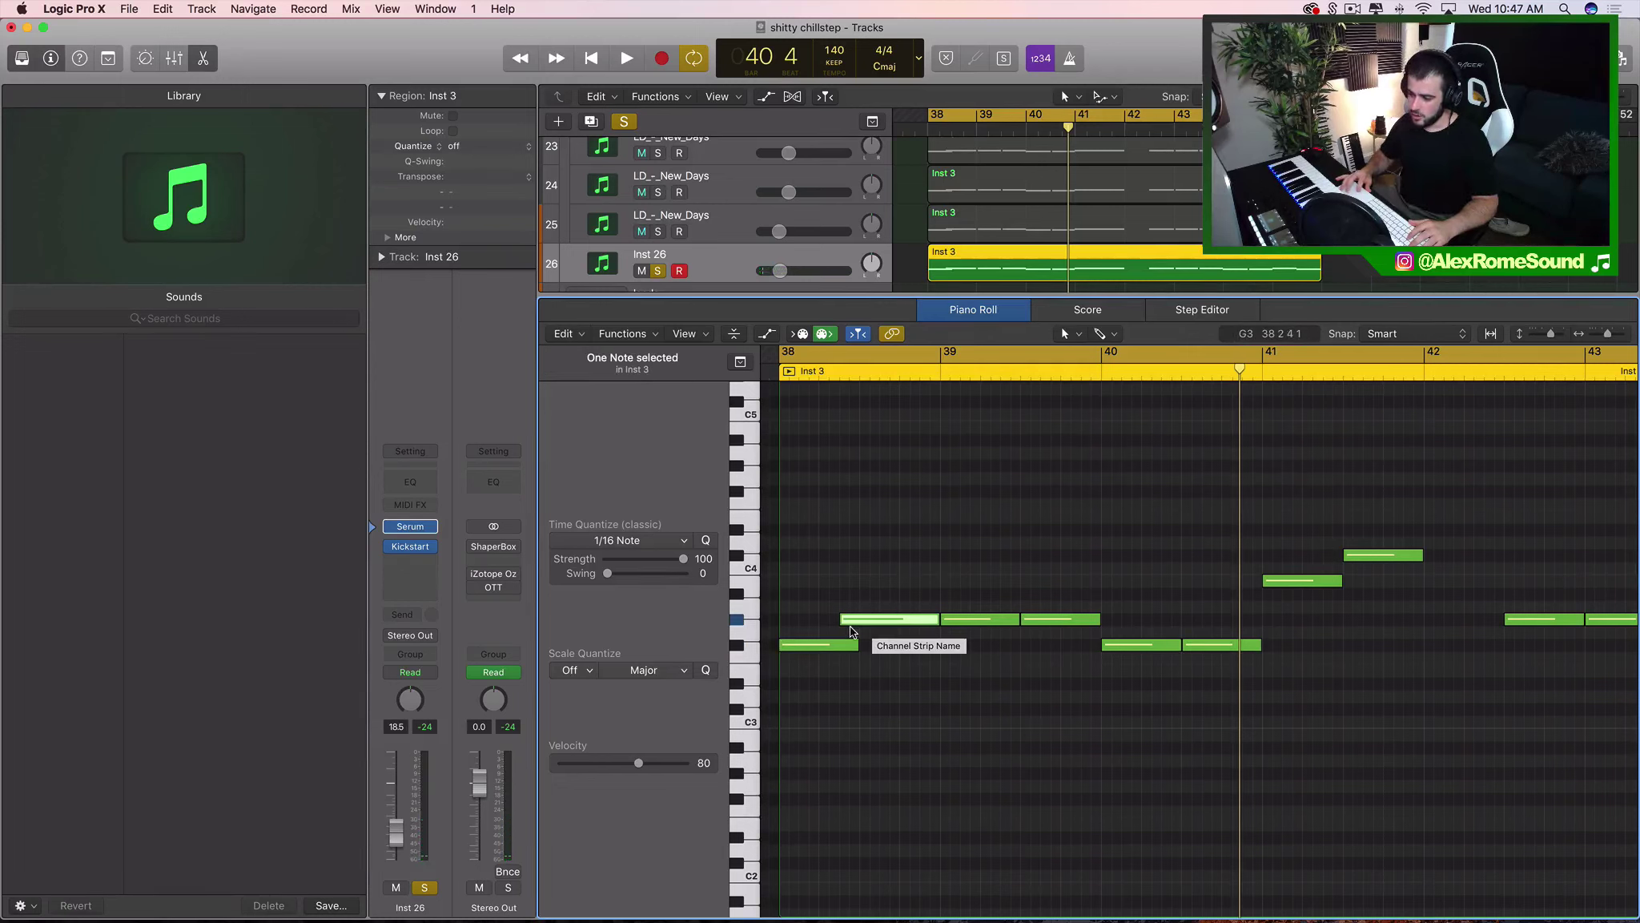
left_click(909, 646)
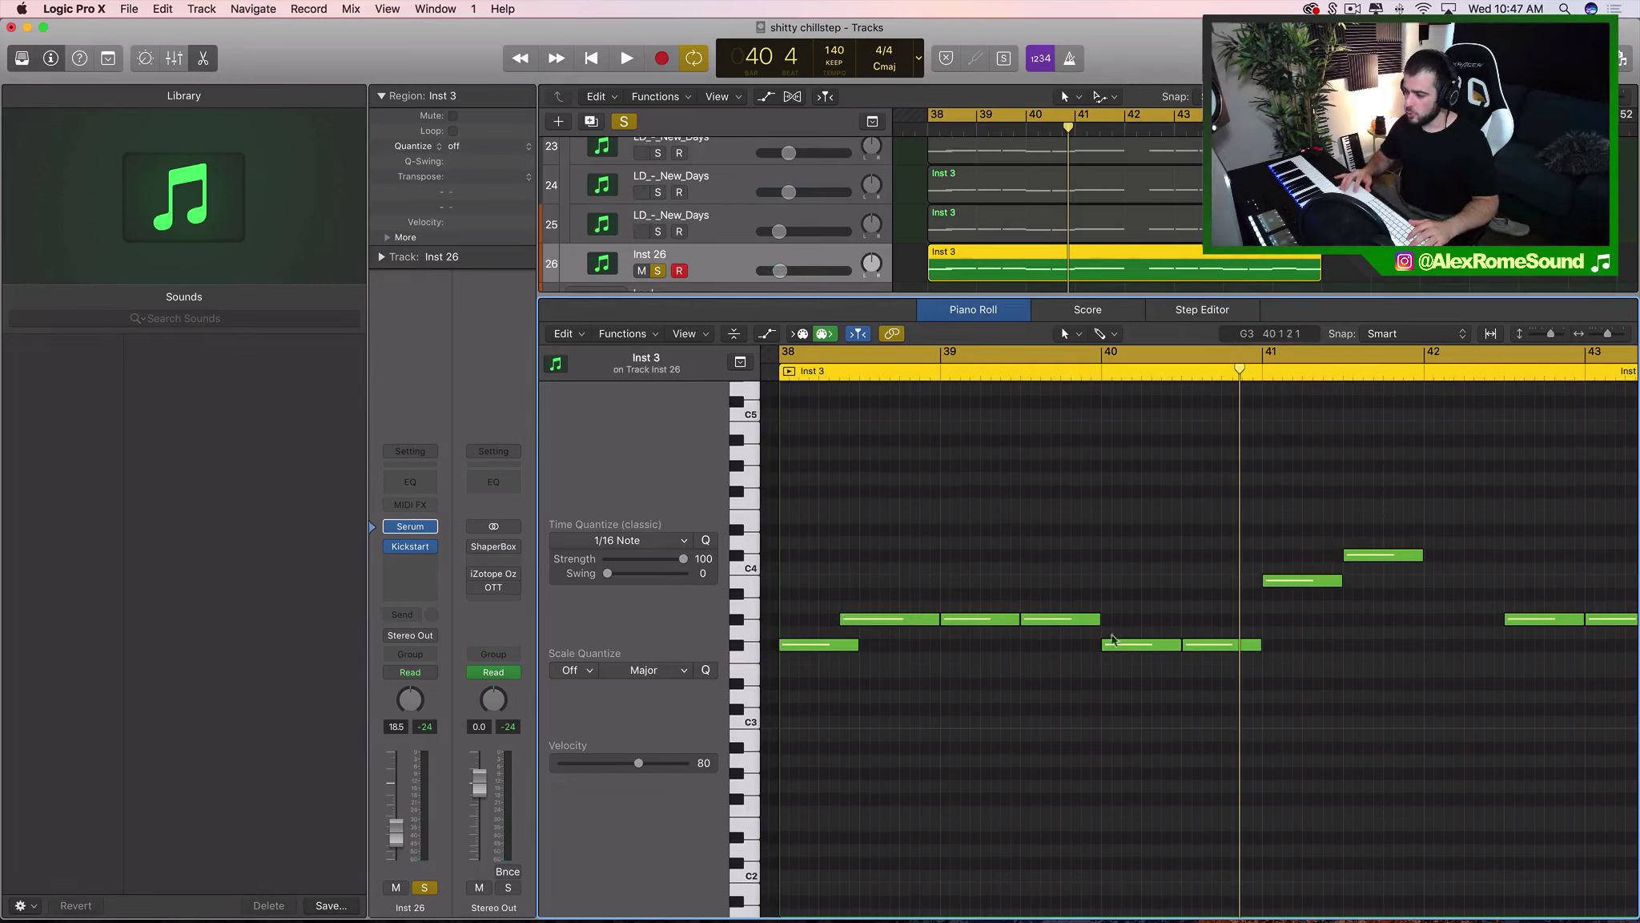
left_click(1128, 648)
left_click(1131, 662)
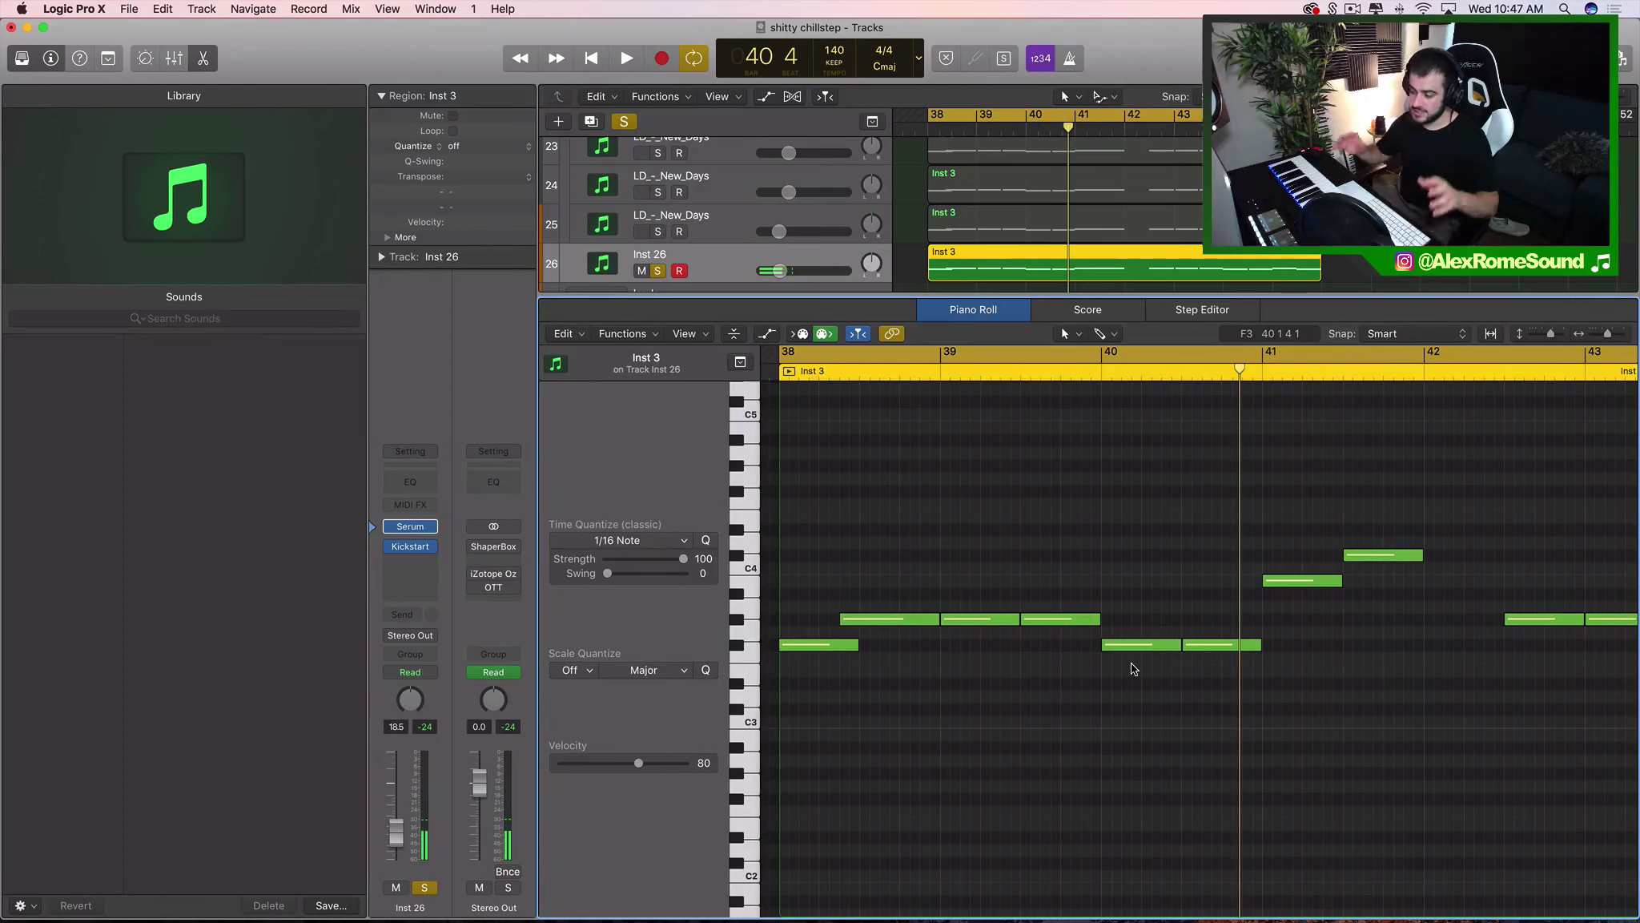
scroll(1201, 680, "right", 3)
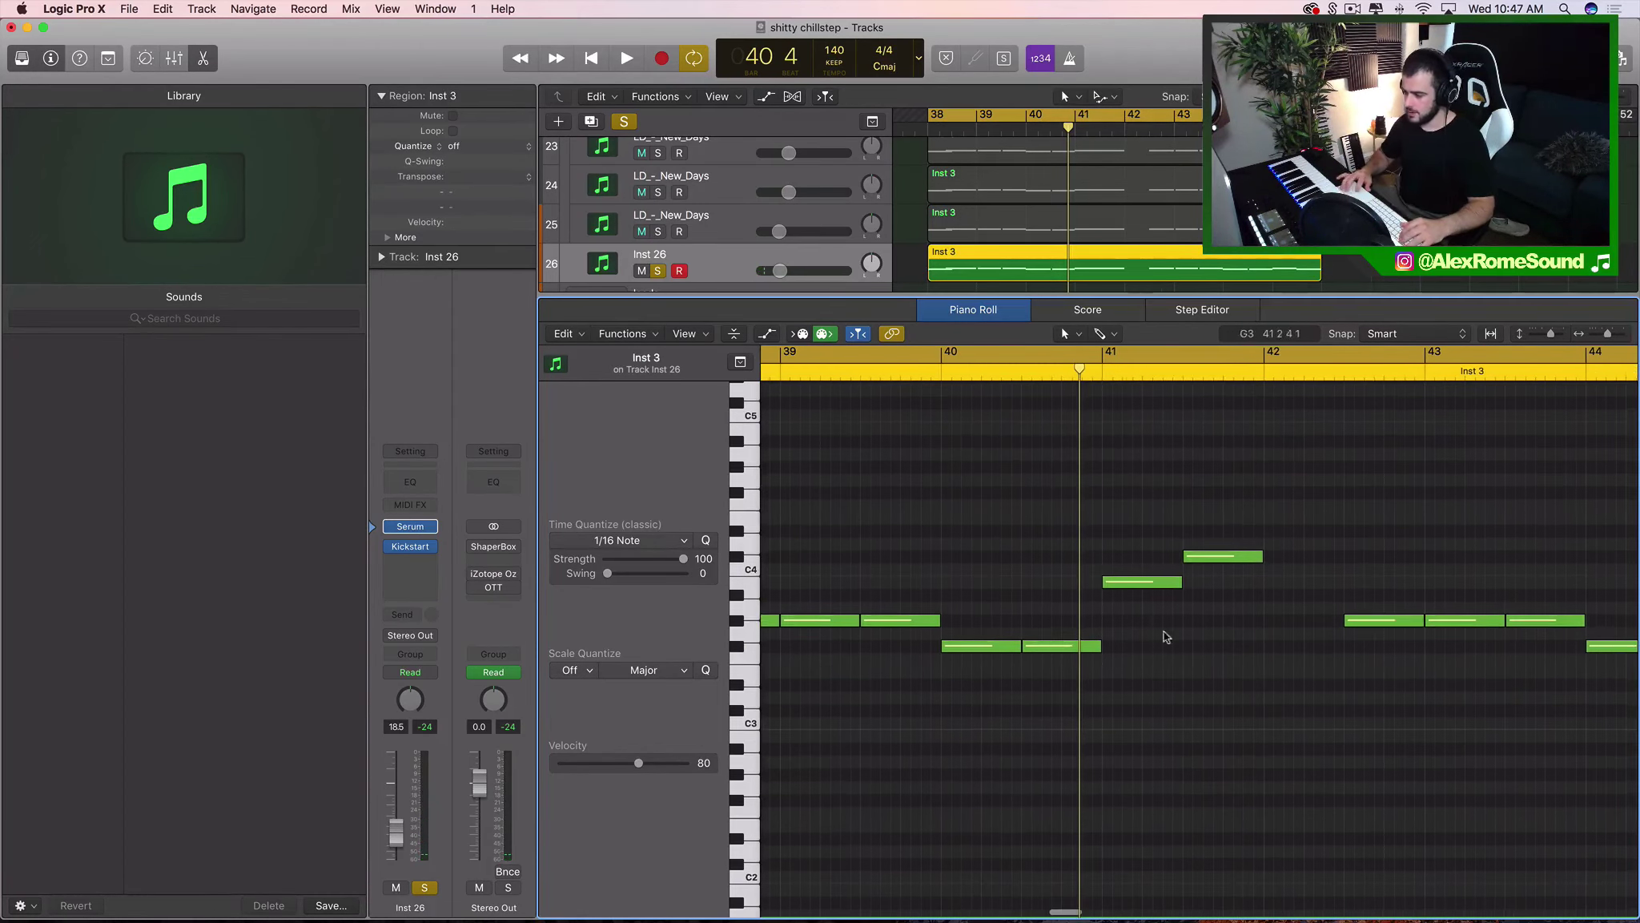
scroll(1206, 556, "right", 5)
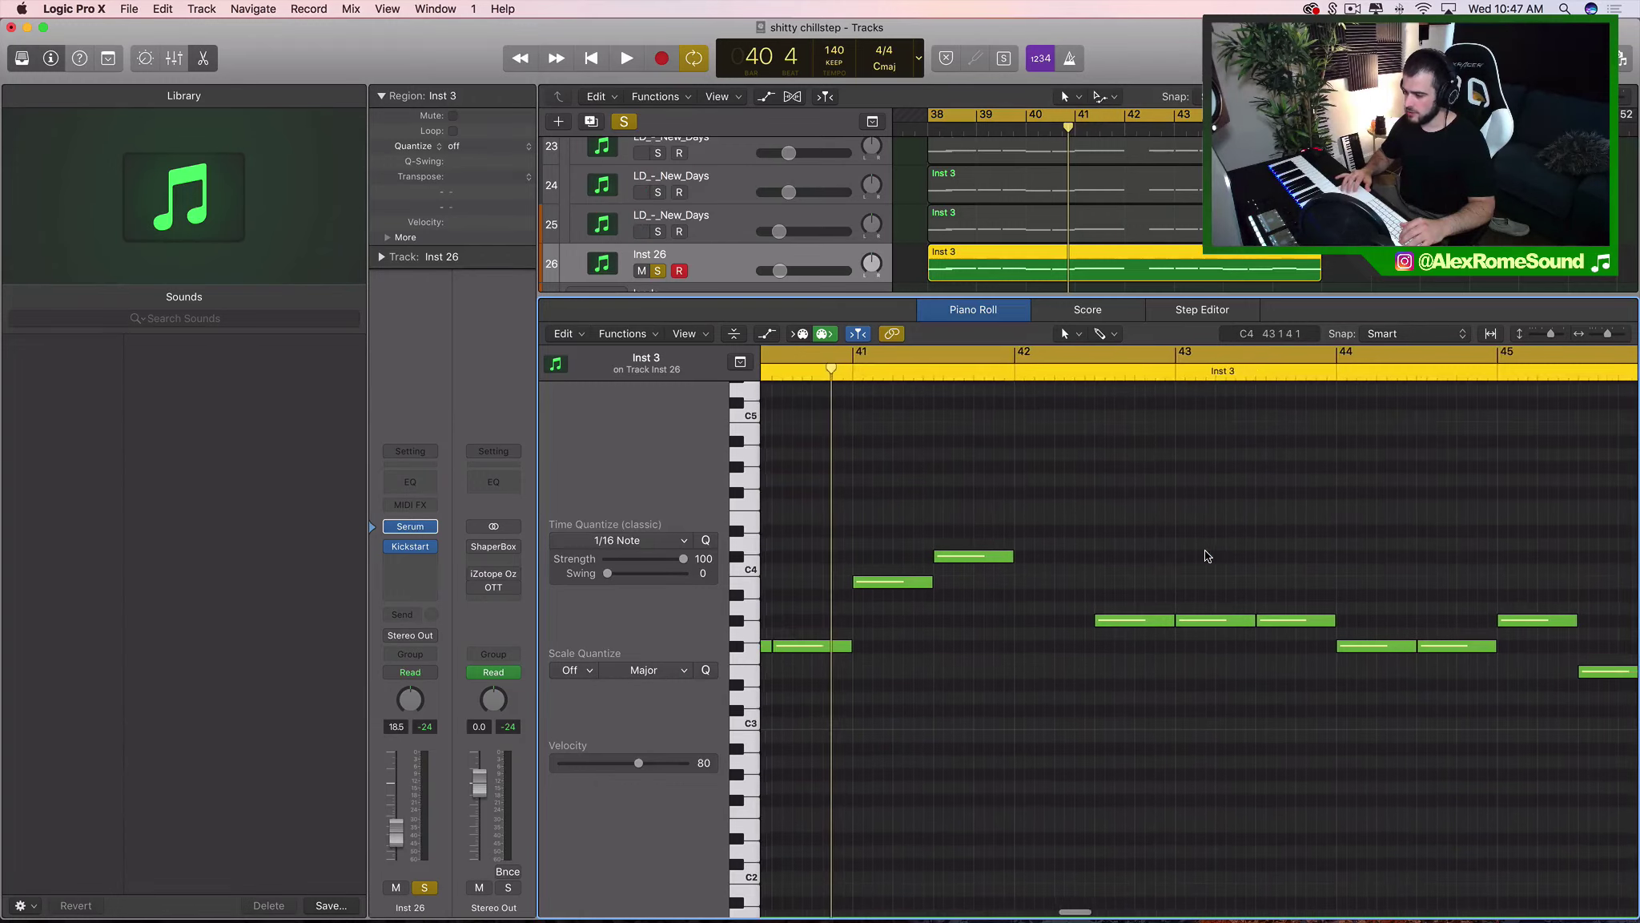
scroll(1033, 580, "right", 3)
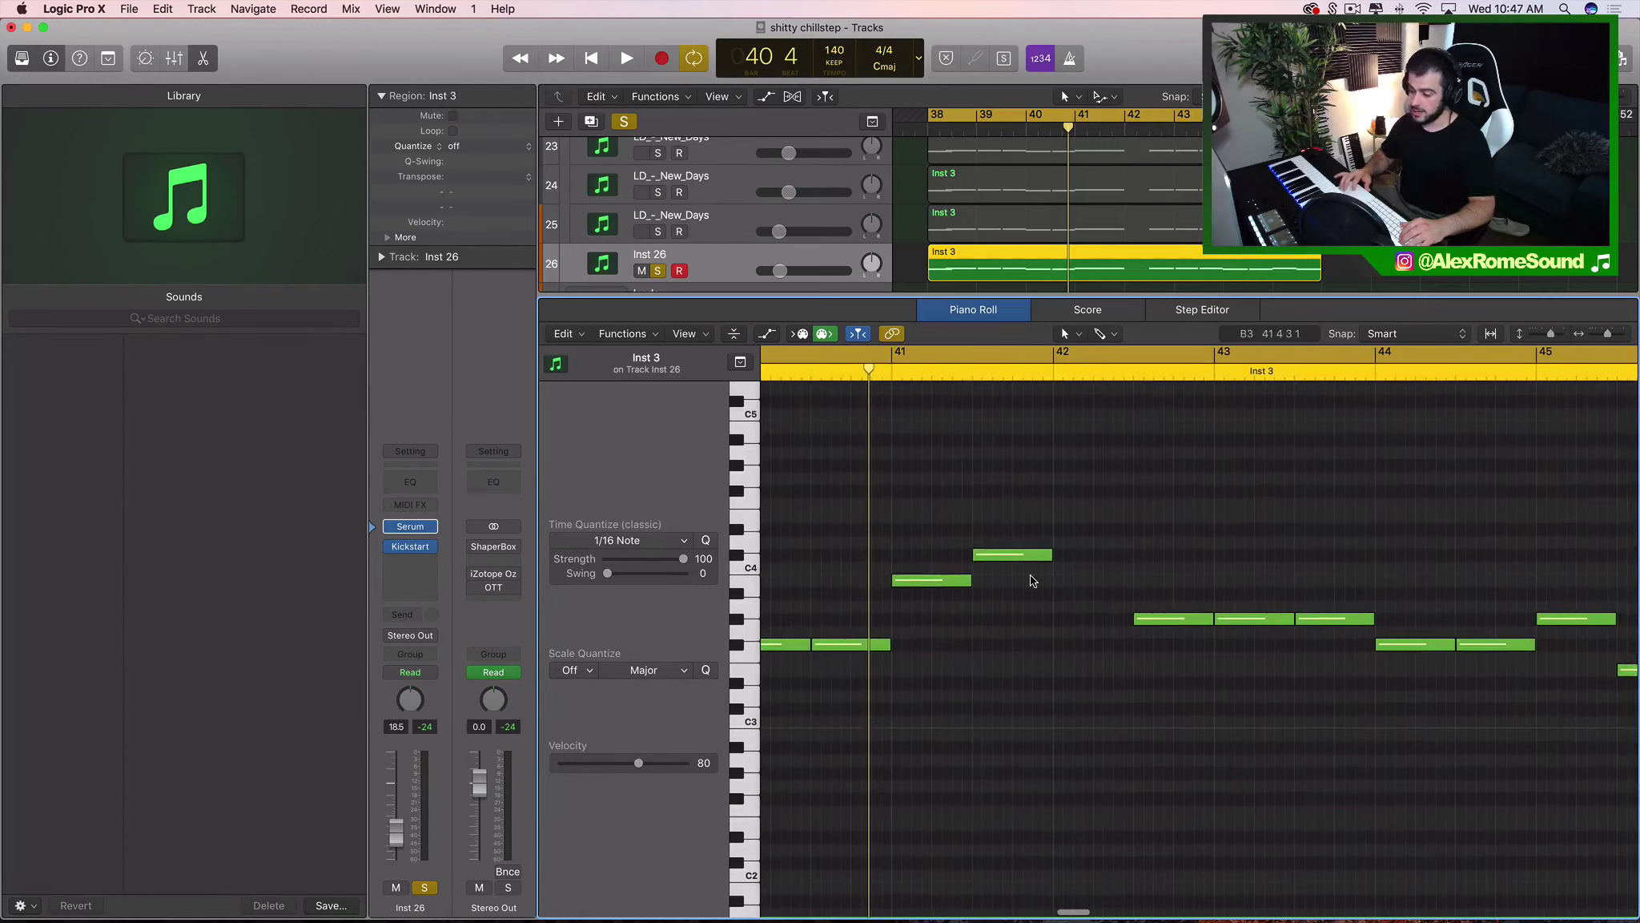
scroll(1130, 597, "left", 3)
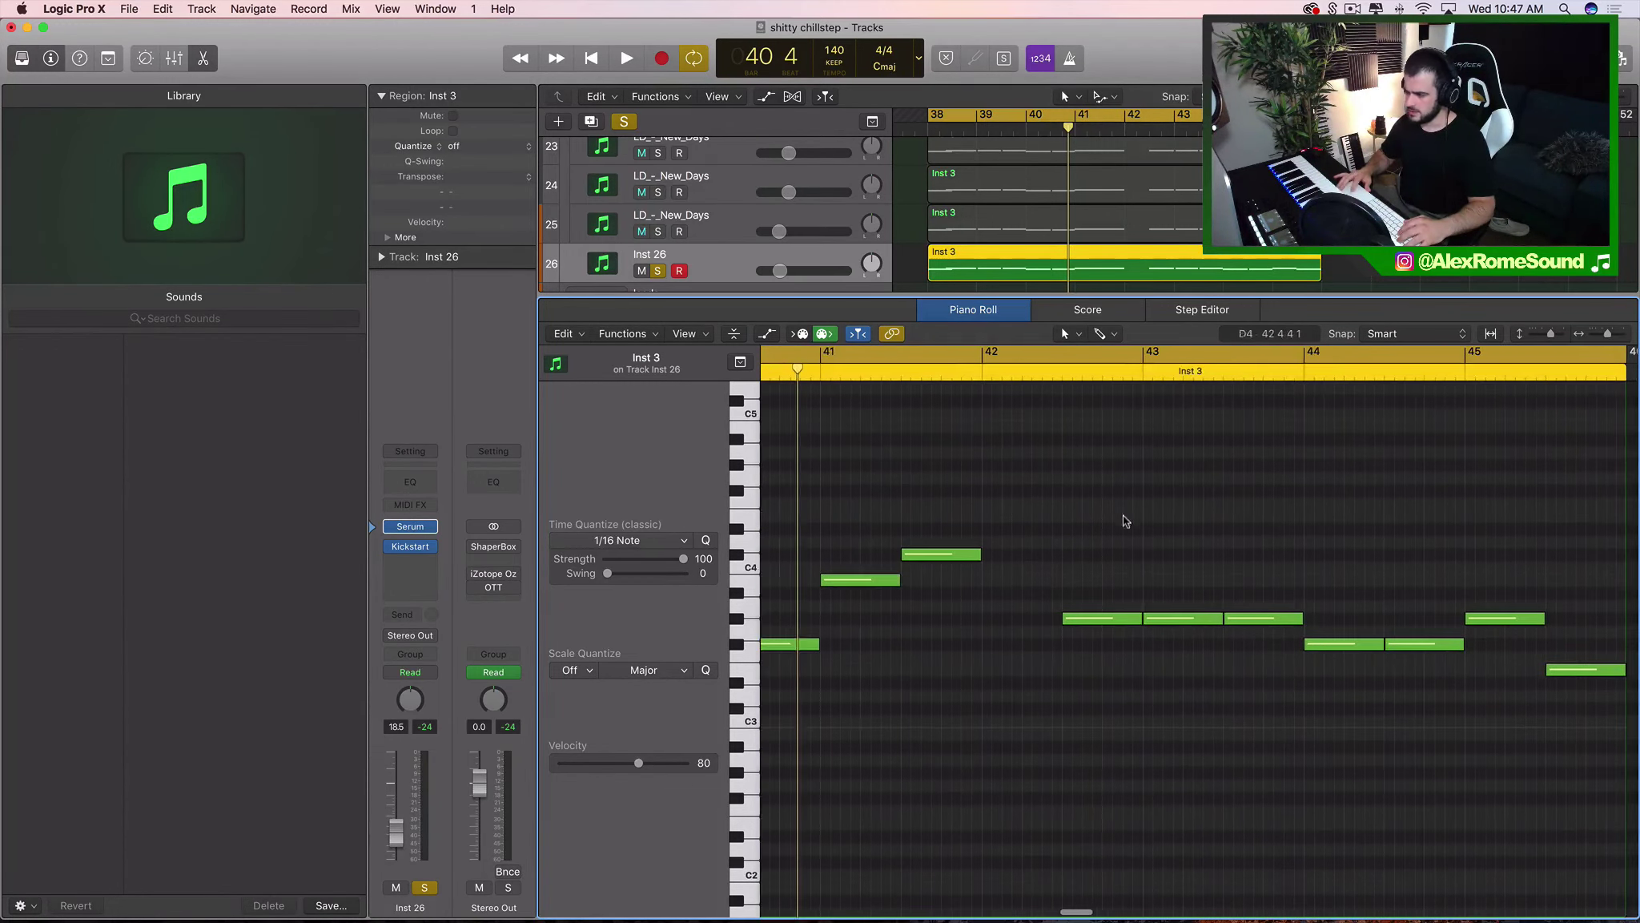
left_click_drag(1010, 303, 1122, 720)
scroll(1145, 673, "up", 5)
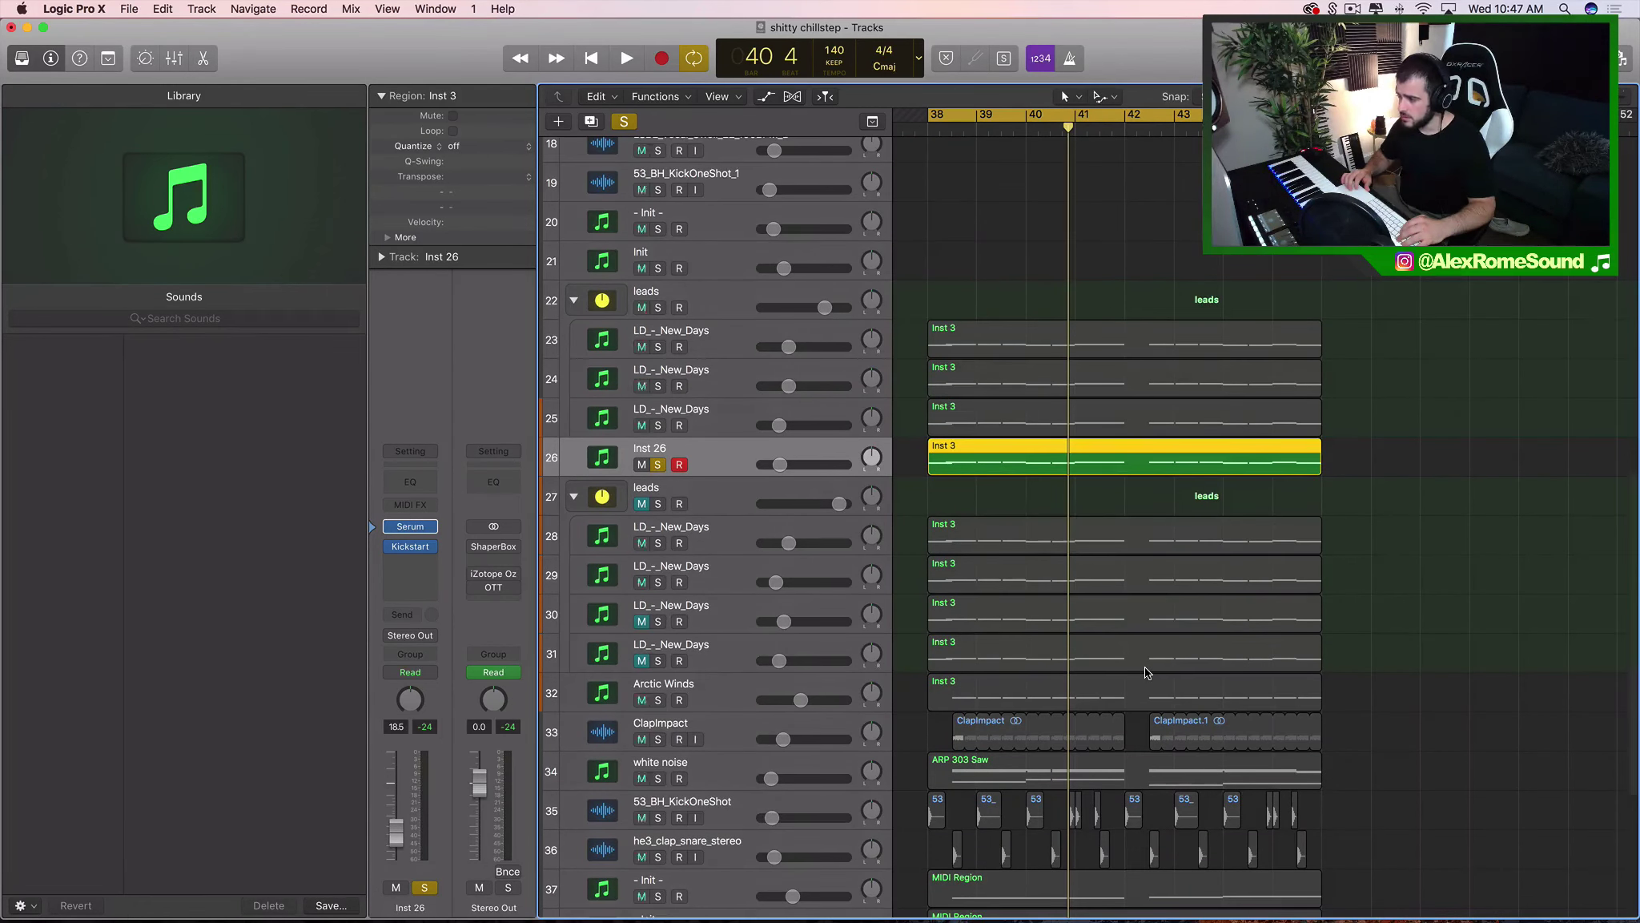
Reopen Serum on track 26 and raise oscillator A's unison to 9 voices.
left_click(413, 529)
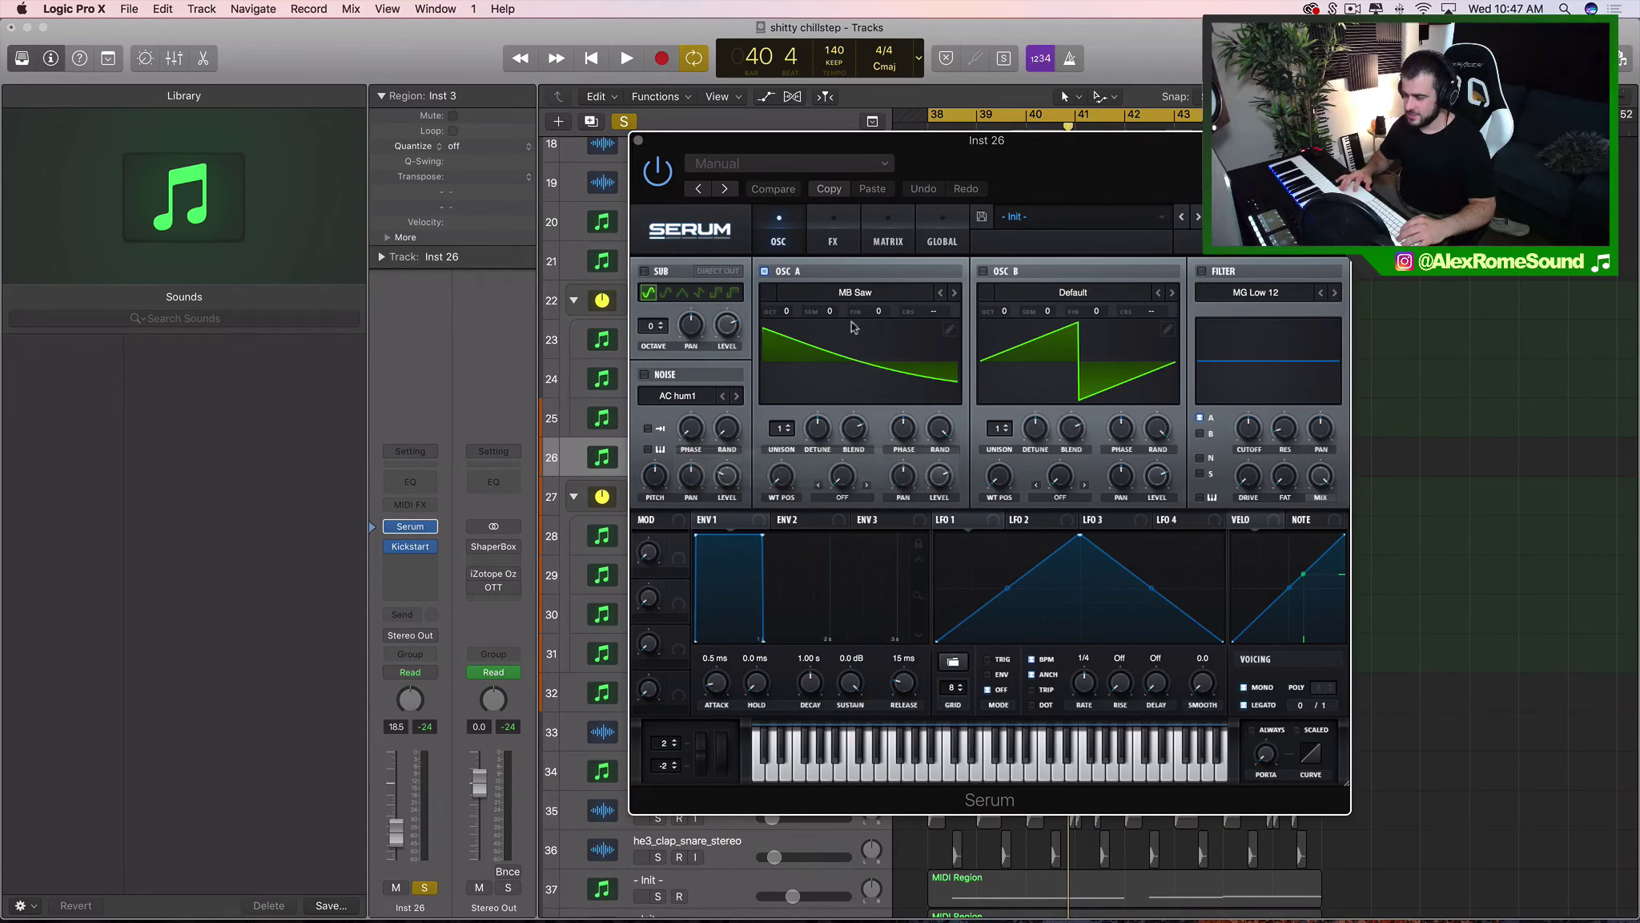
left_click_drag(793, 419, 784, 365)
mouse_move(813, 454)
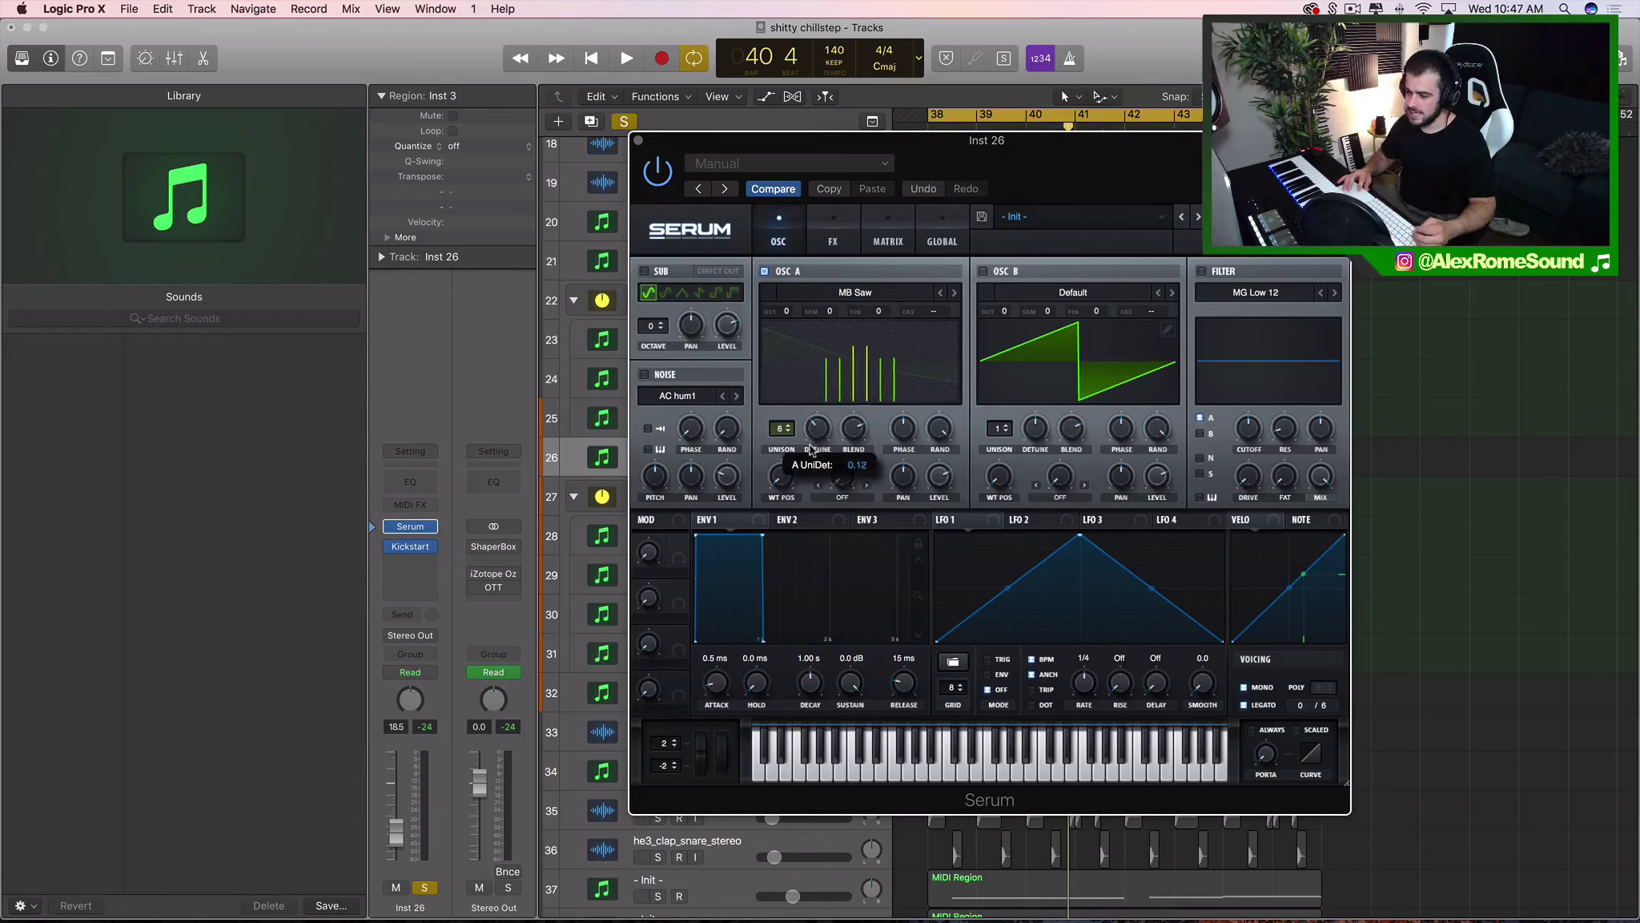
left_click_drag(780, 428, 783, 394)
Play back to check the thicker lead's glide, then switch Serum to its FX page.
key("space")
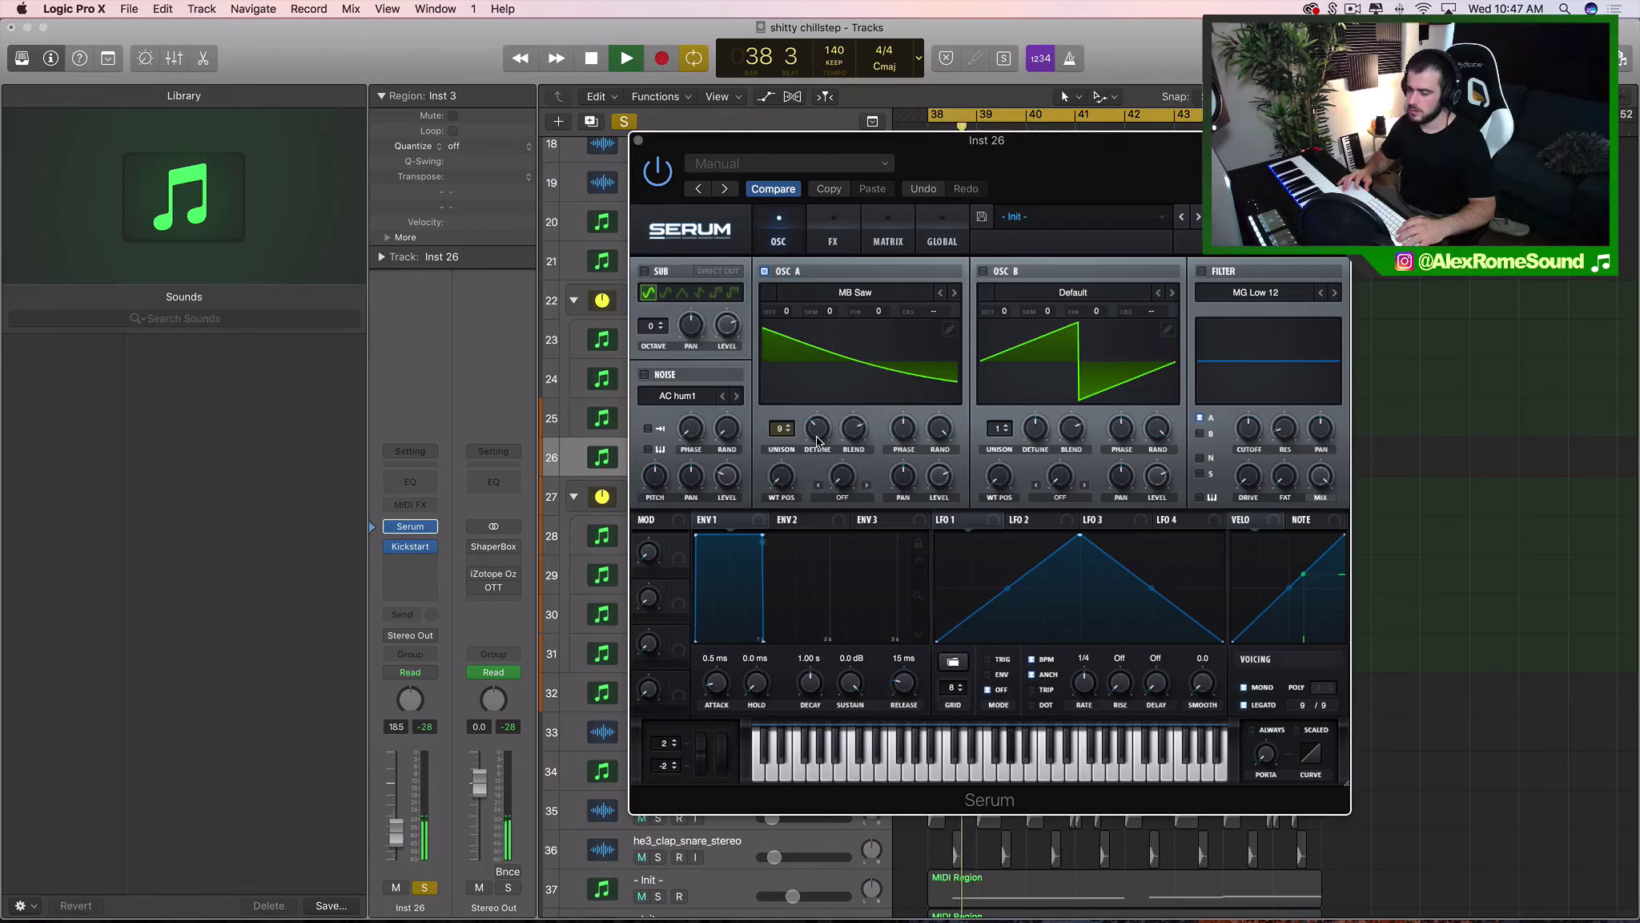
key("space")
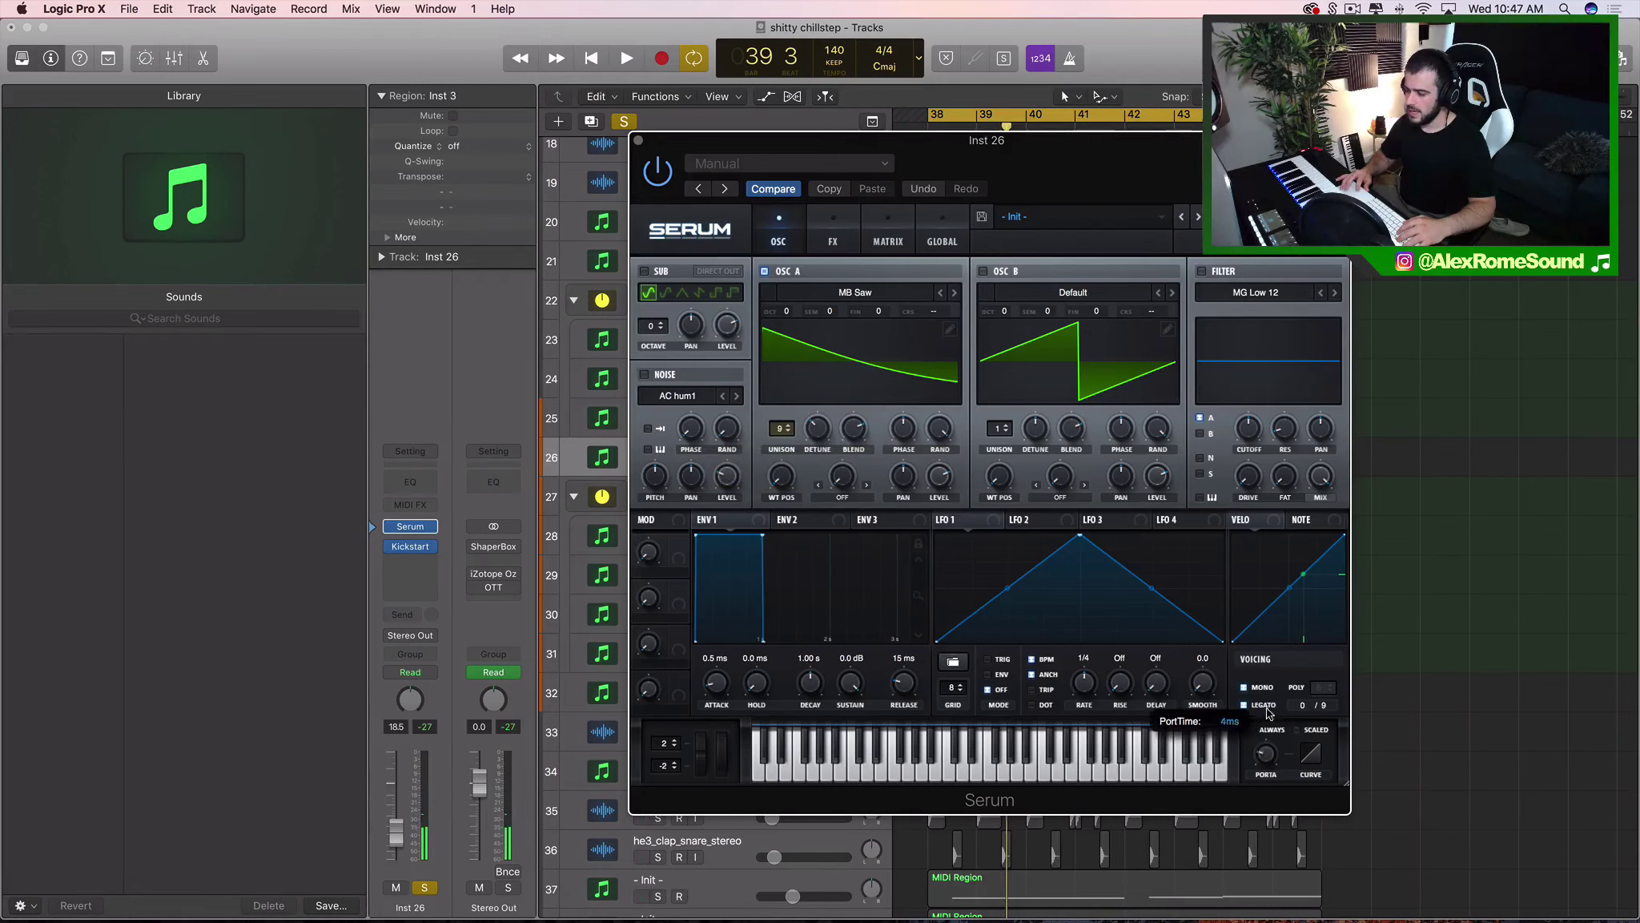
key("space")
key("space")
left_click(842, 241)
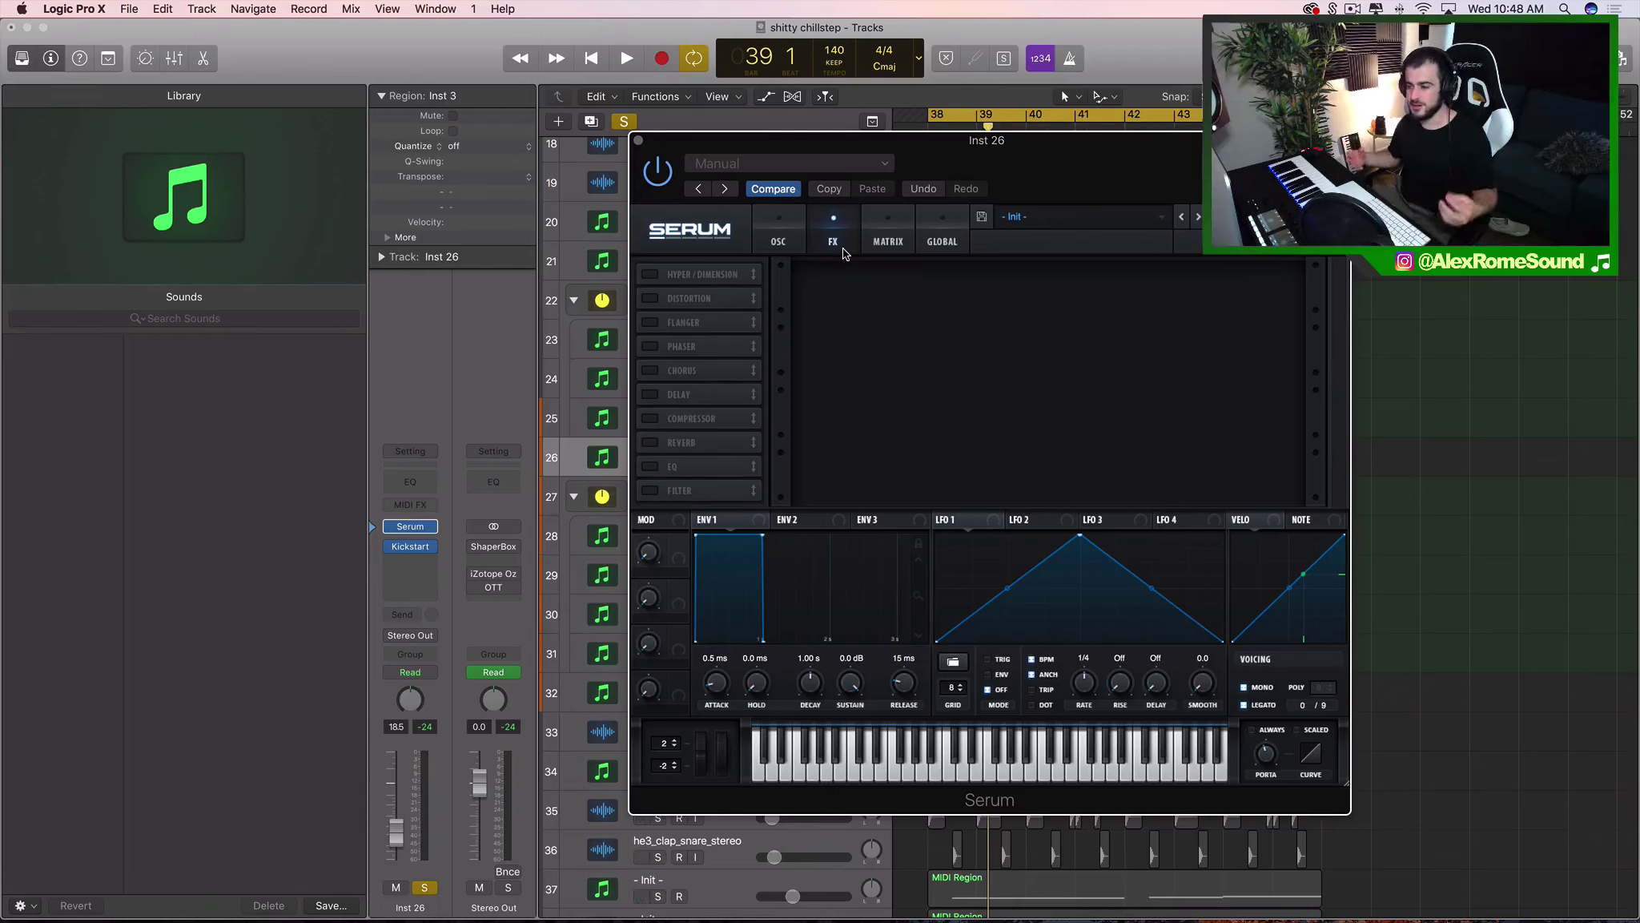
Enable Serum's Distortion effect and set its mode to Sin Fold.
left_click(649, 299)
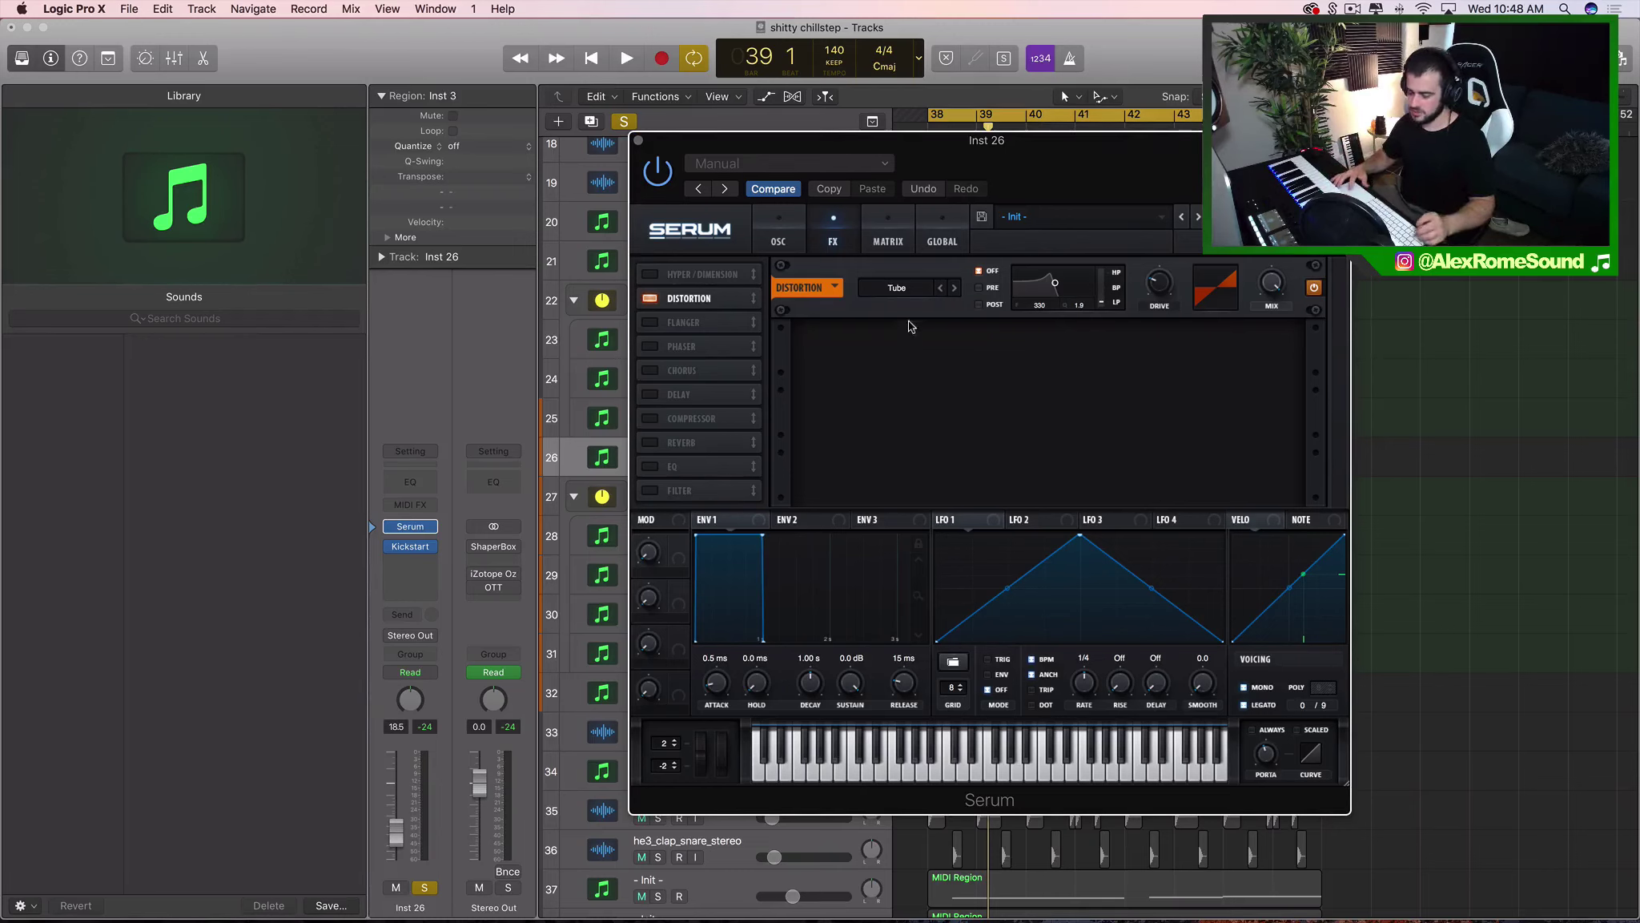
left_click(921, 289)
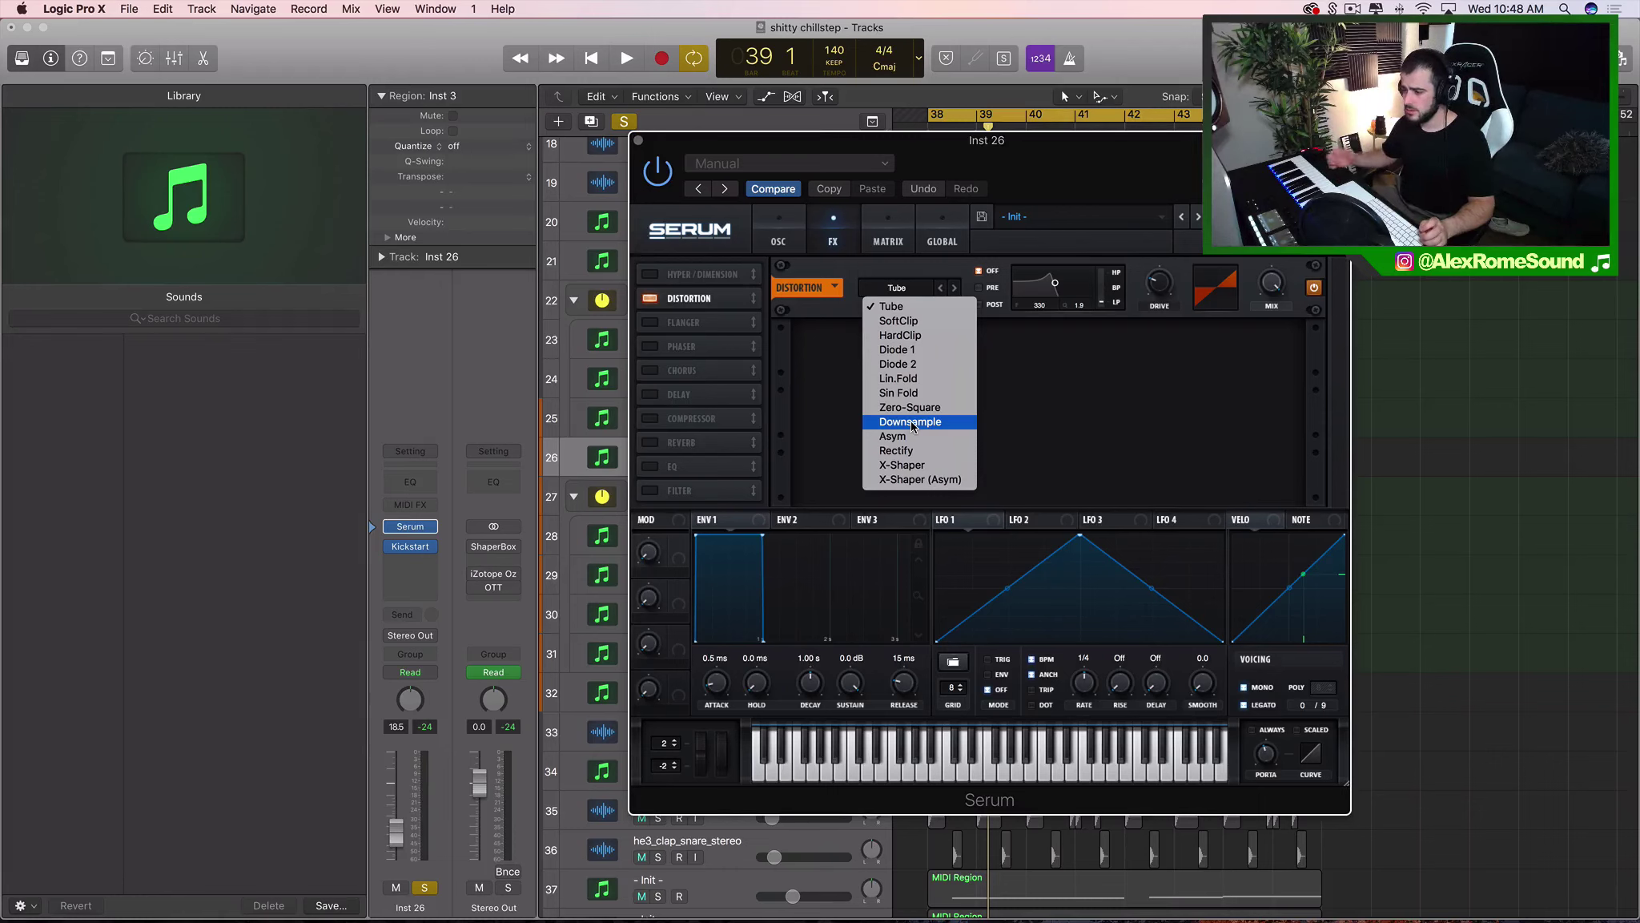
left_click(898, 392)
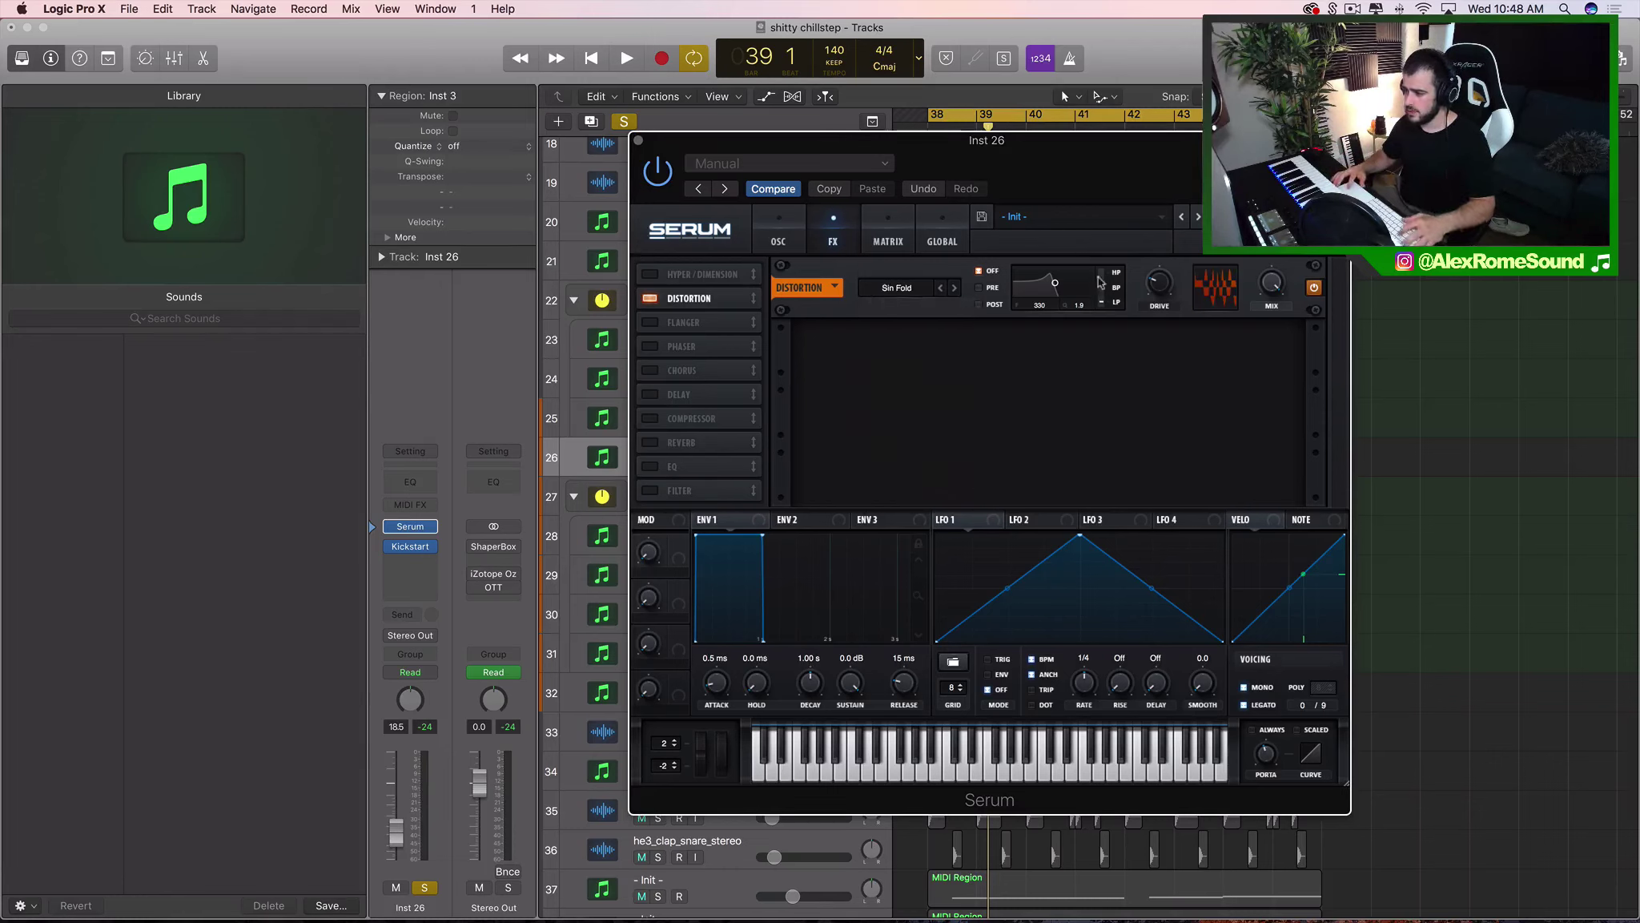
Audition the distortion and pull its Drive down to roughly 12%.
mouse_move(1164, 276)
key("space")
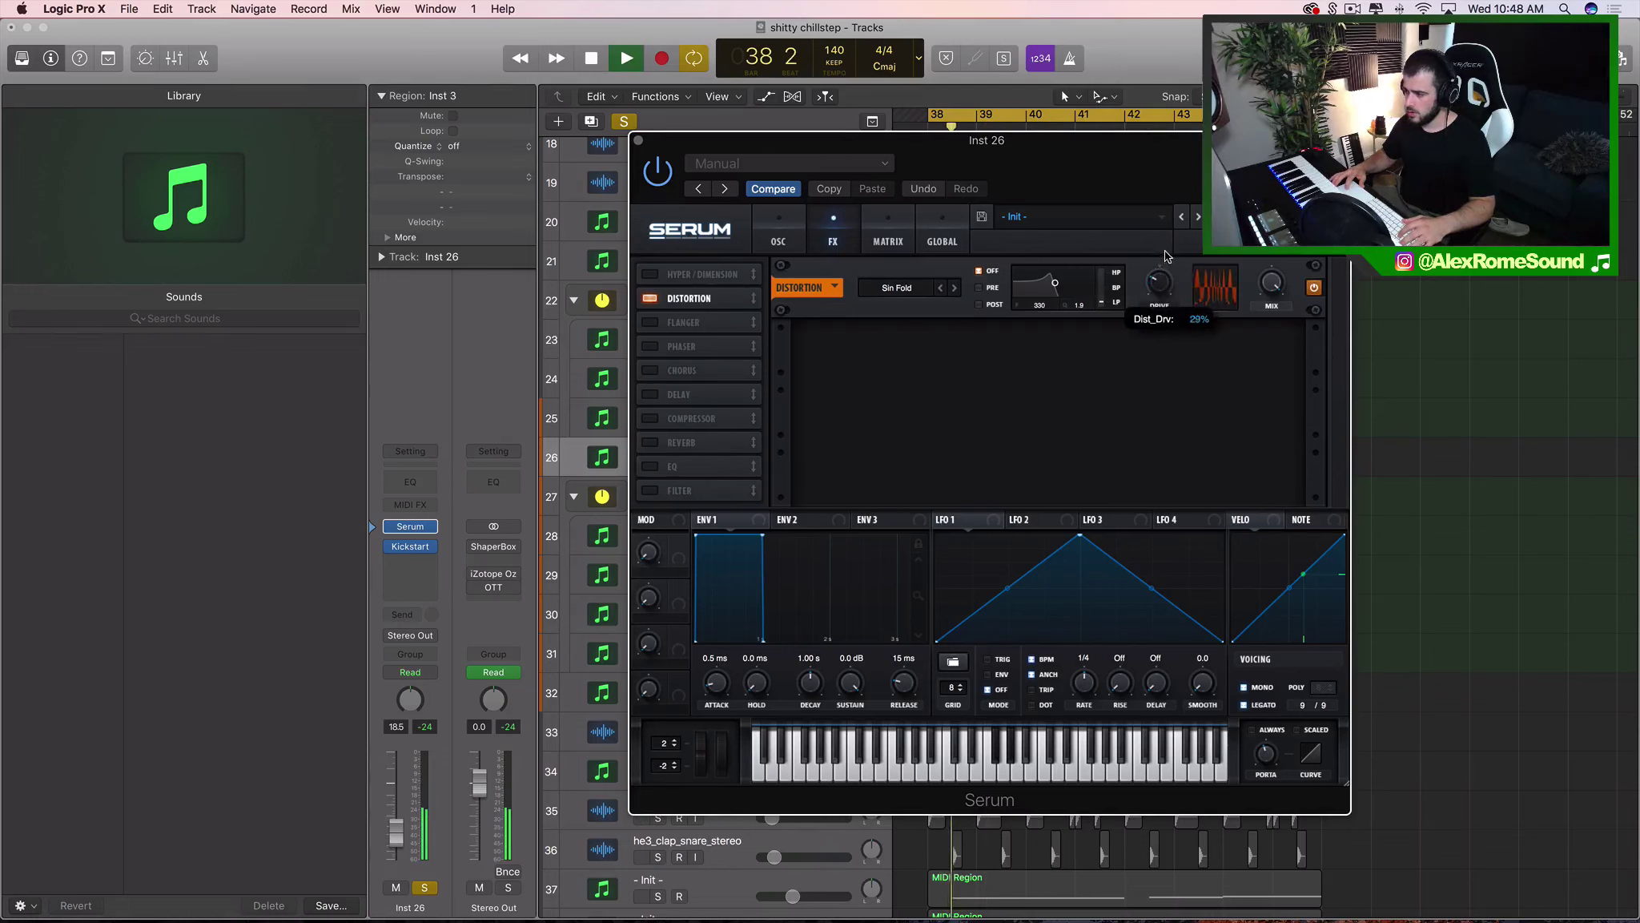
key("space")
key("space")
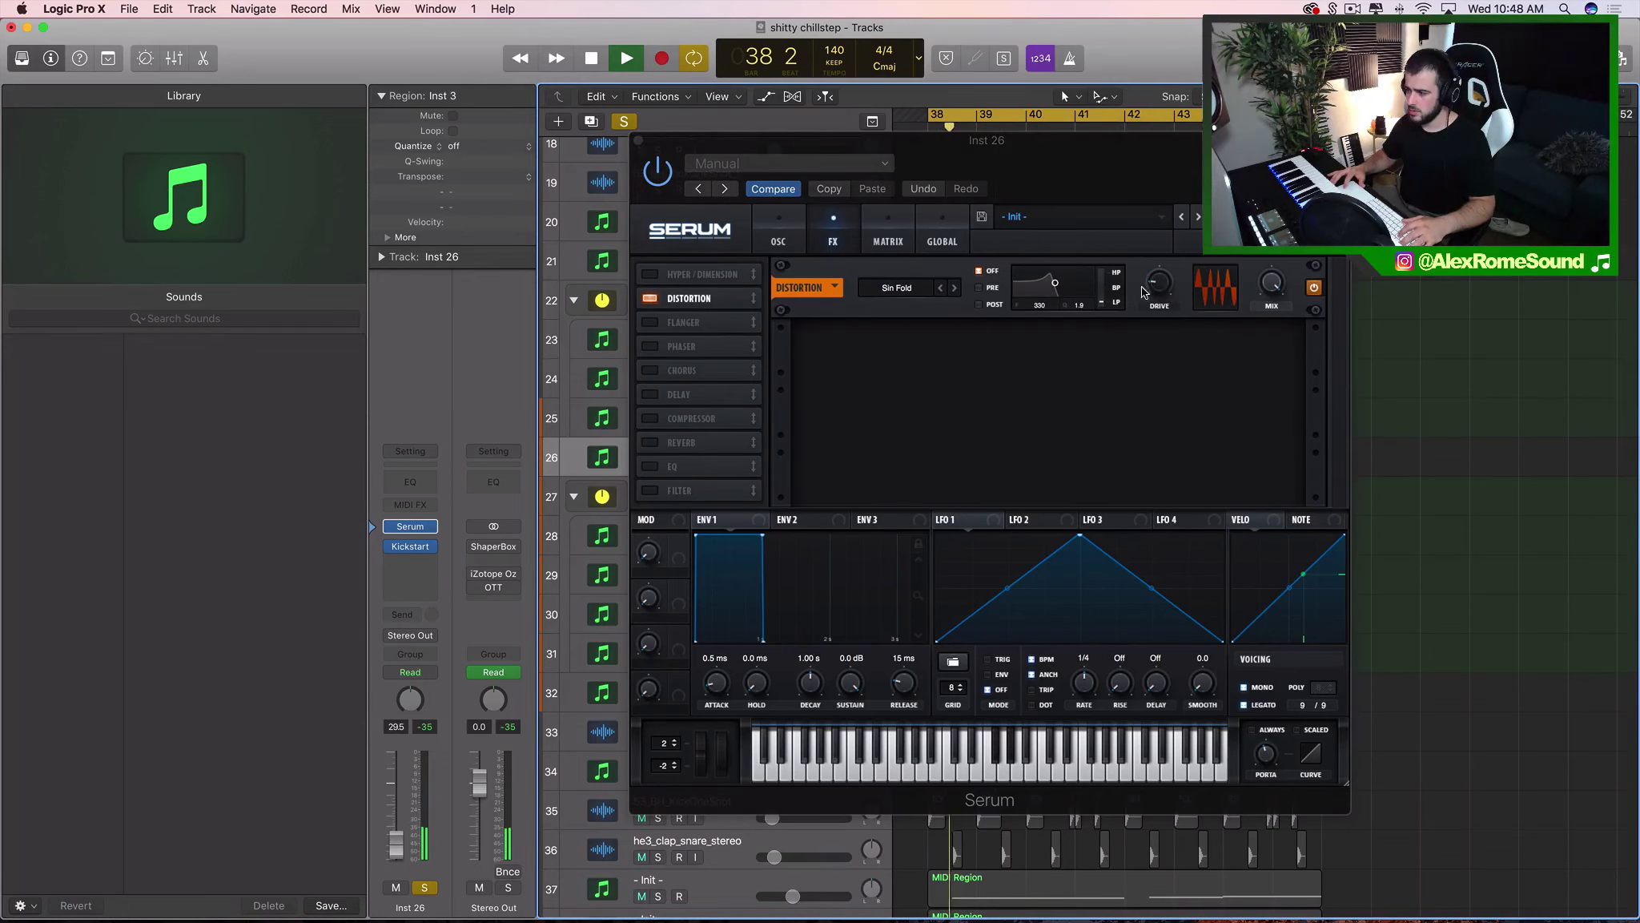
left_click_drag(1159, 285, 1167, 308)
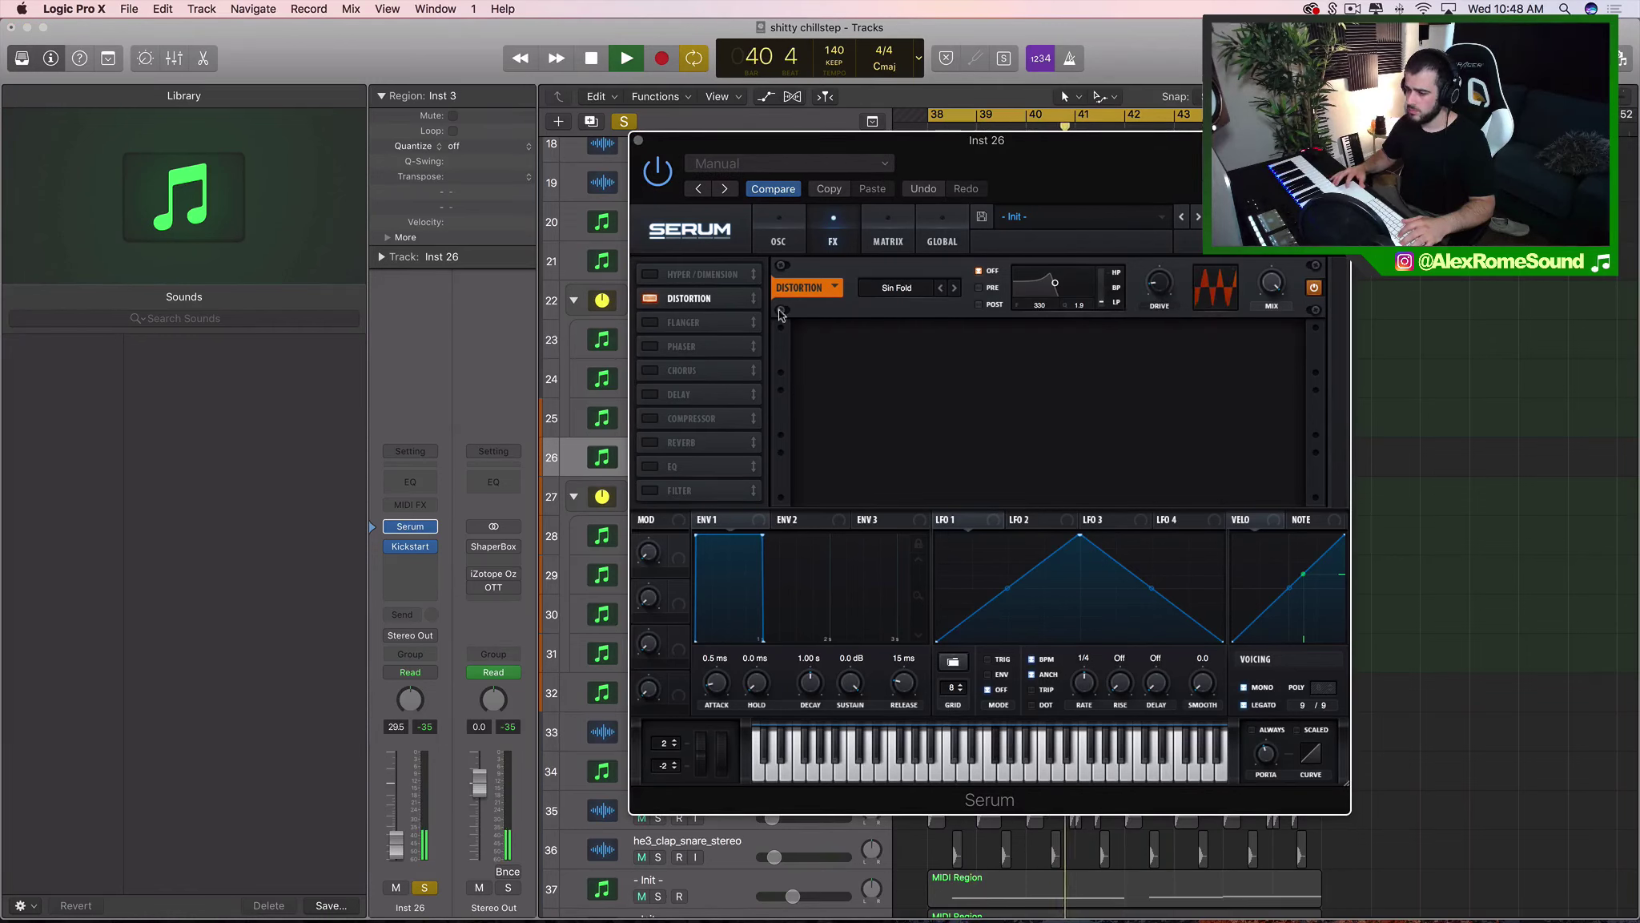
key("space")
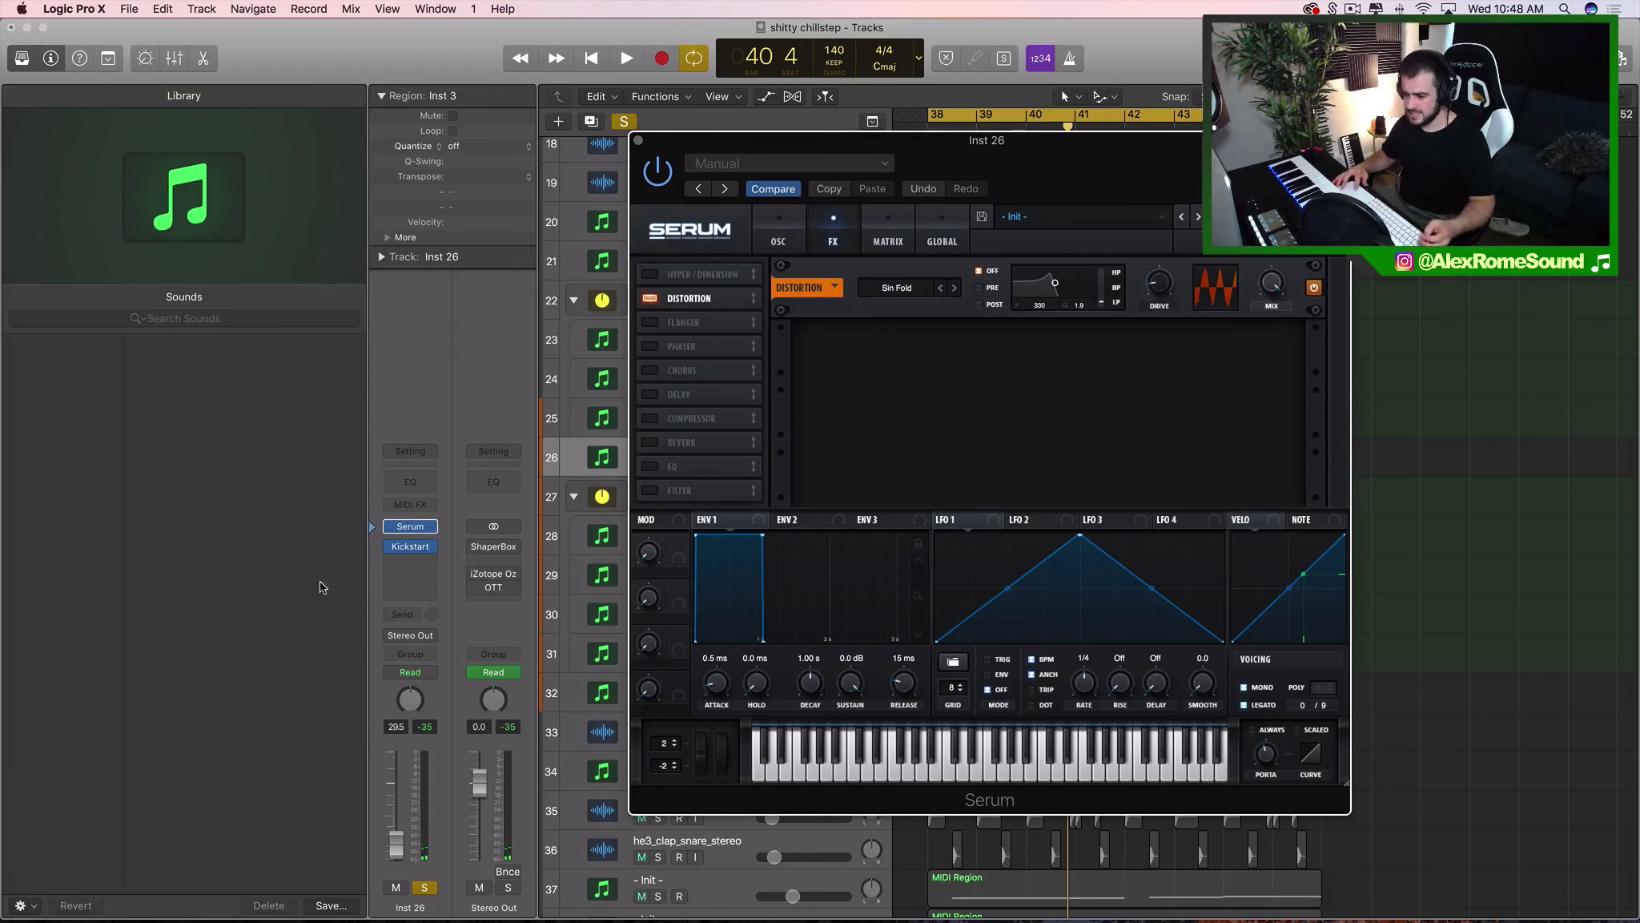
Insert an Imaging > Direction Mixer in the empty slot below Kickstart on Inst 26.
left_click(410, 564)
mouse_move(458, 769)
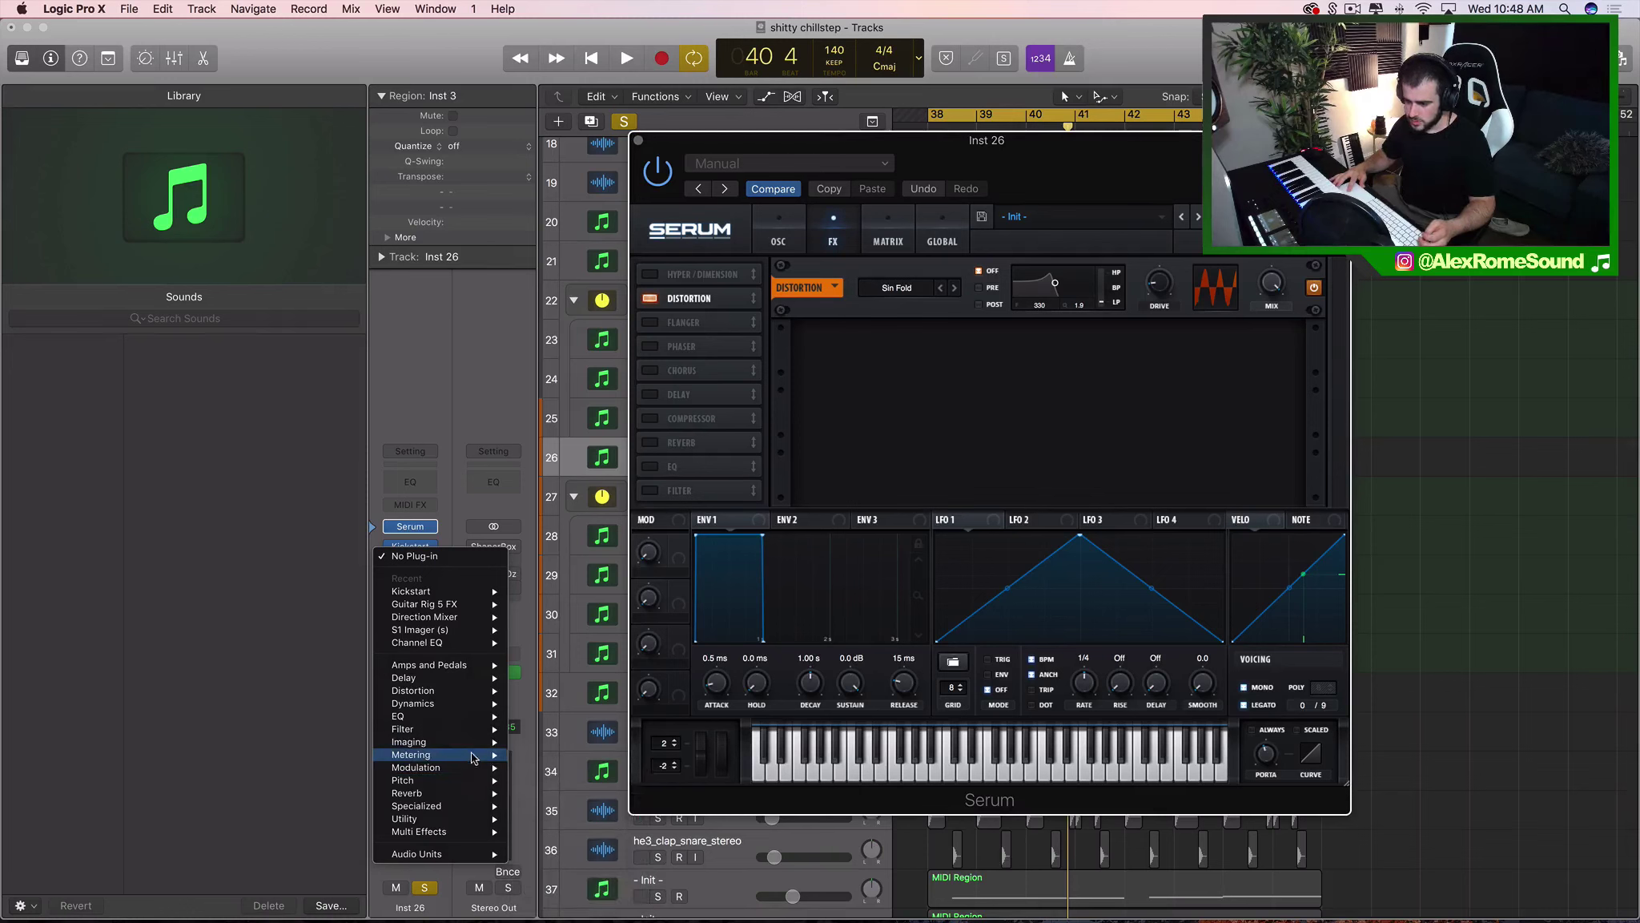
mouse_move(632, 759)
left_click(711, 757)
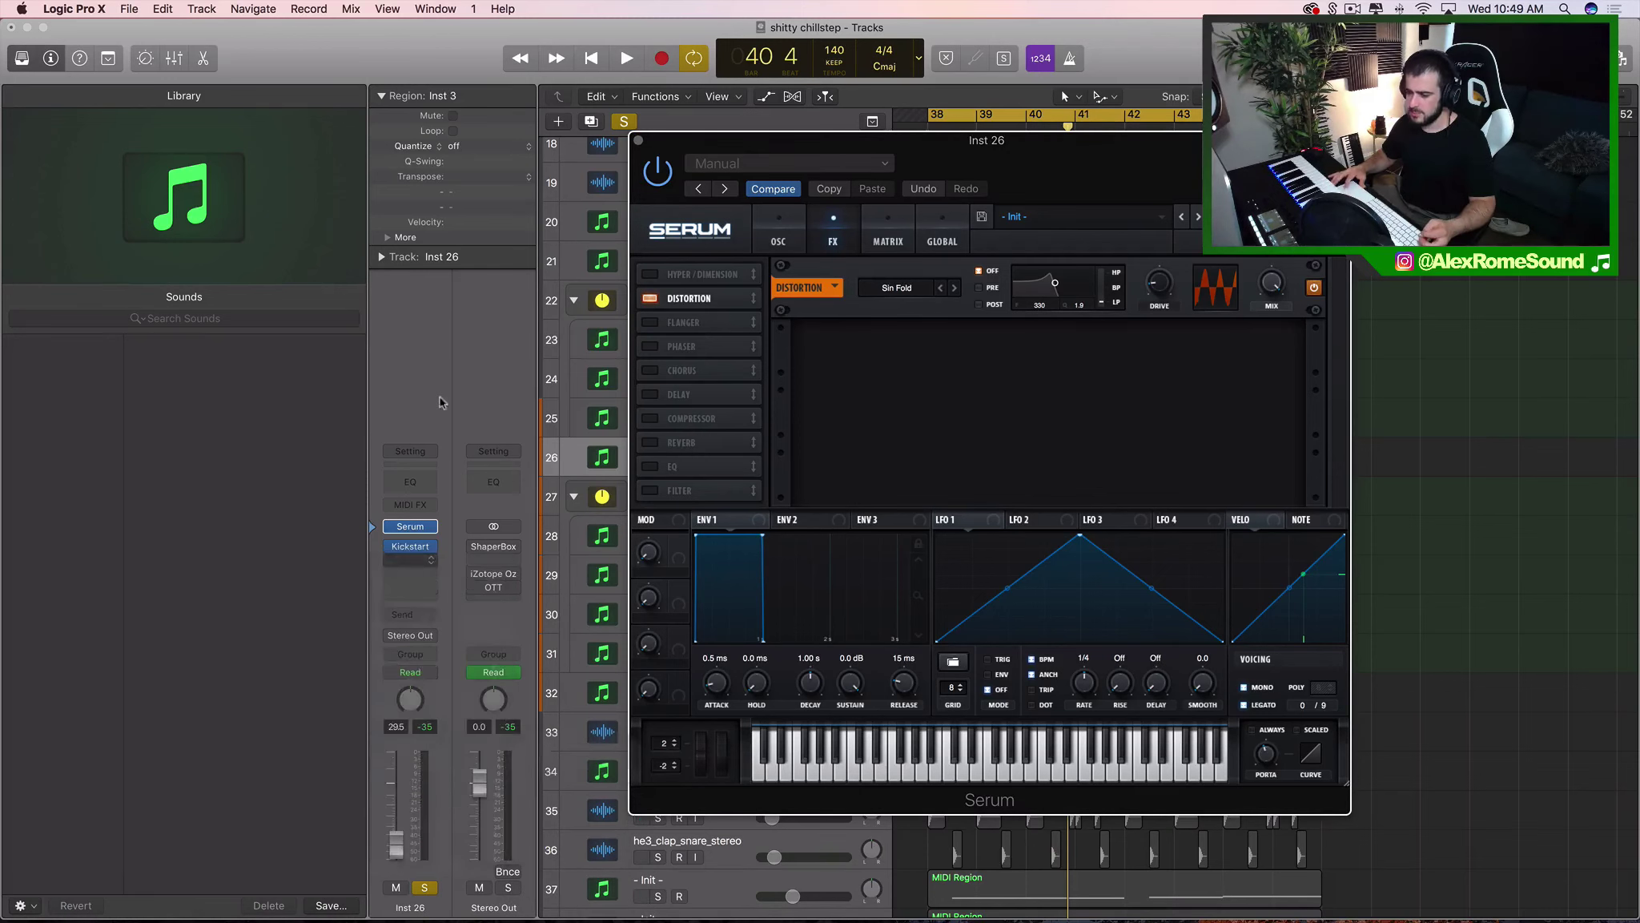
Narrow the Direction Mixer spread to about 0.3, audition the lead, and close the window.
left_click_drag(244, 261, 216, 266)
key("space")
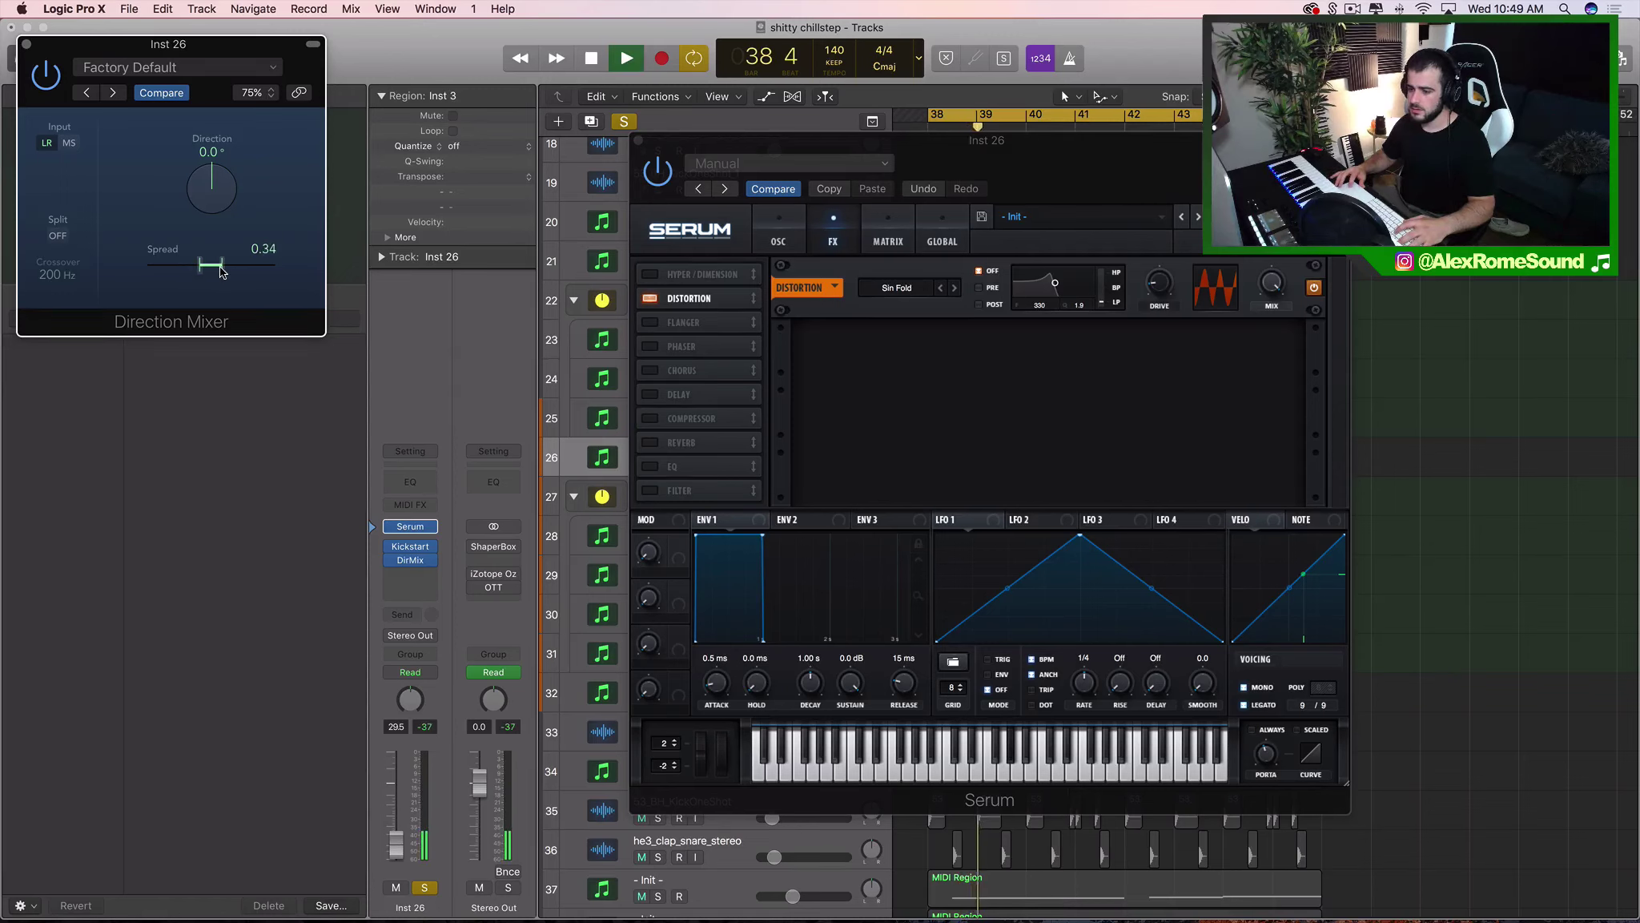
key("space")
left_click(26, 44)
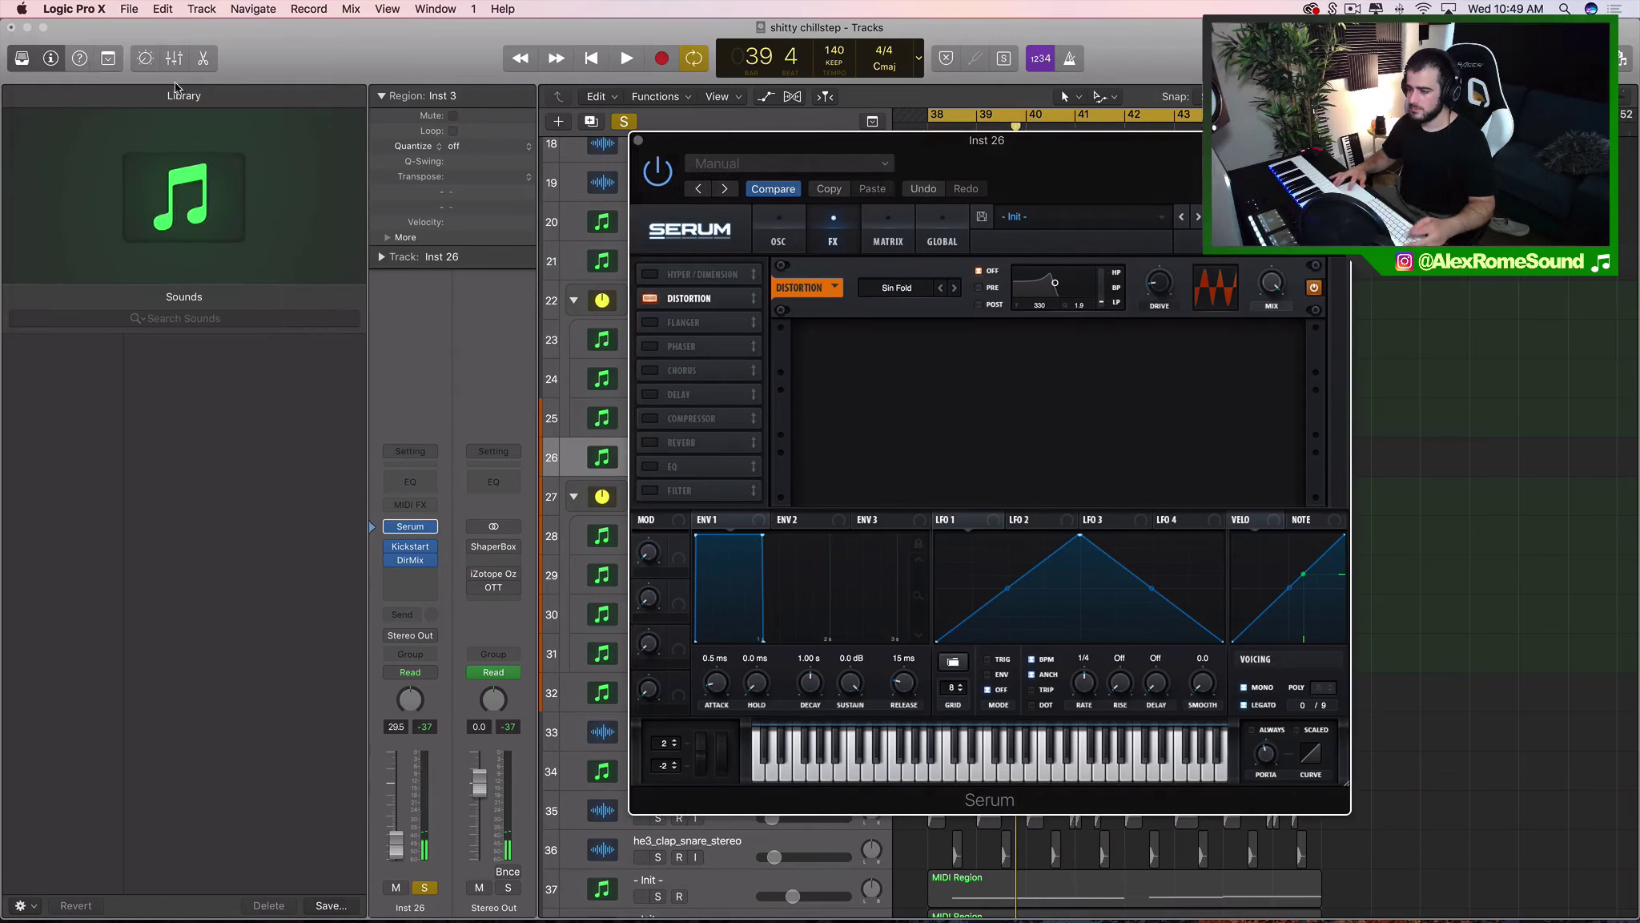
Switch on Serum's Hall reverb (about 0.9 s decay) and play the lead to hear it.
key("ctrl+m")
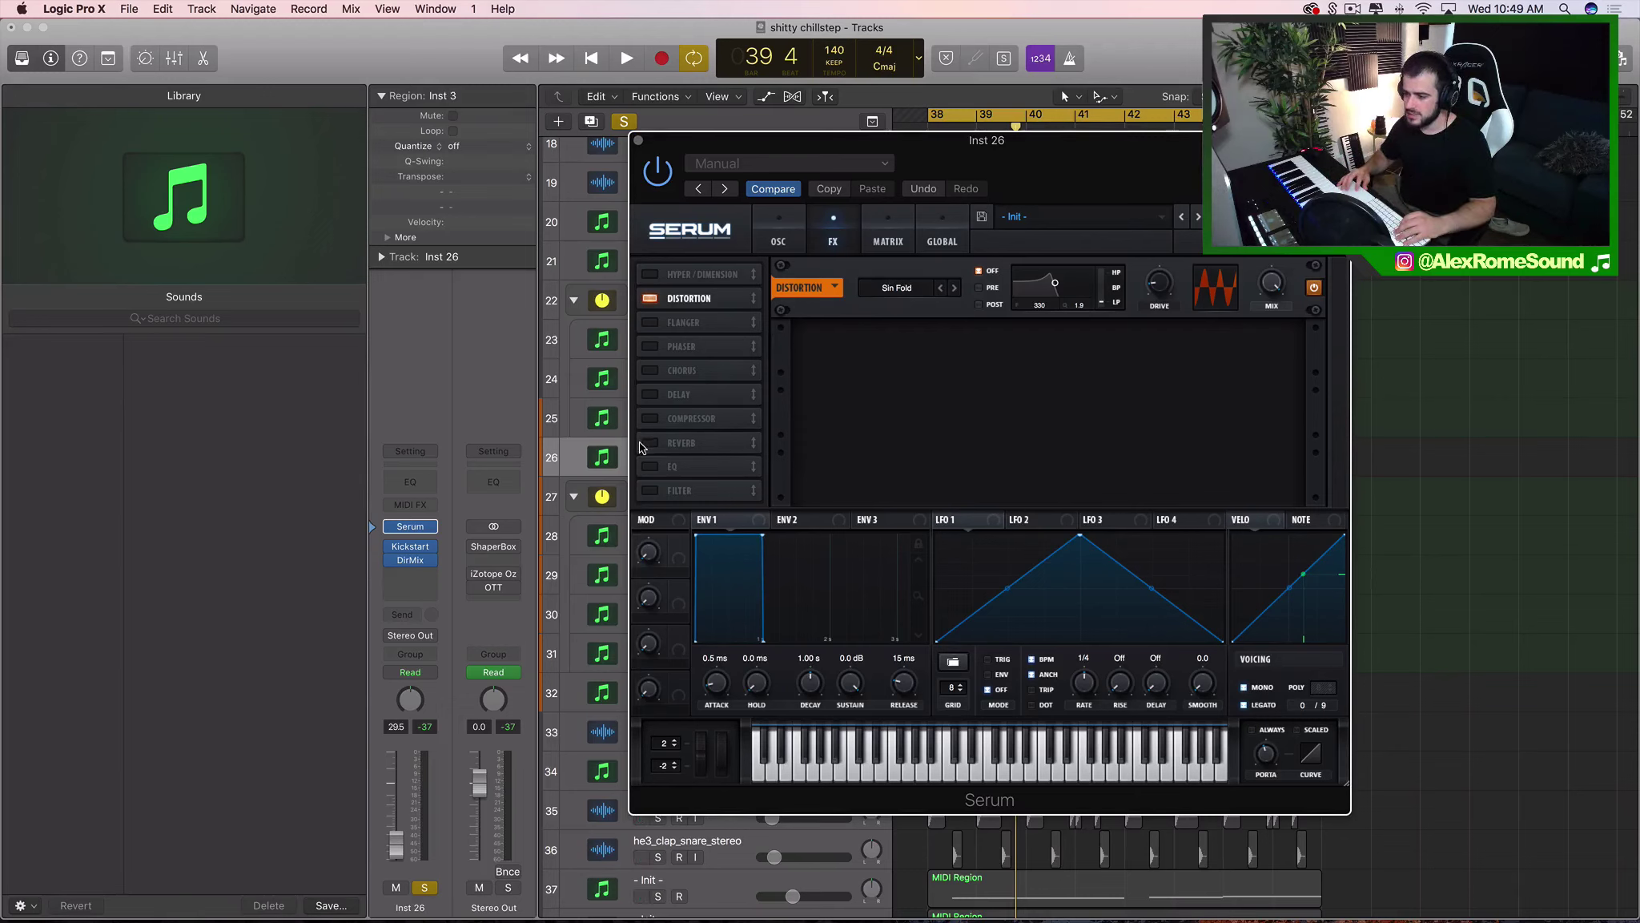
left_click(668, 445)
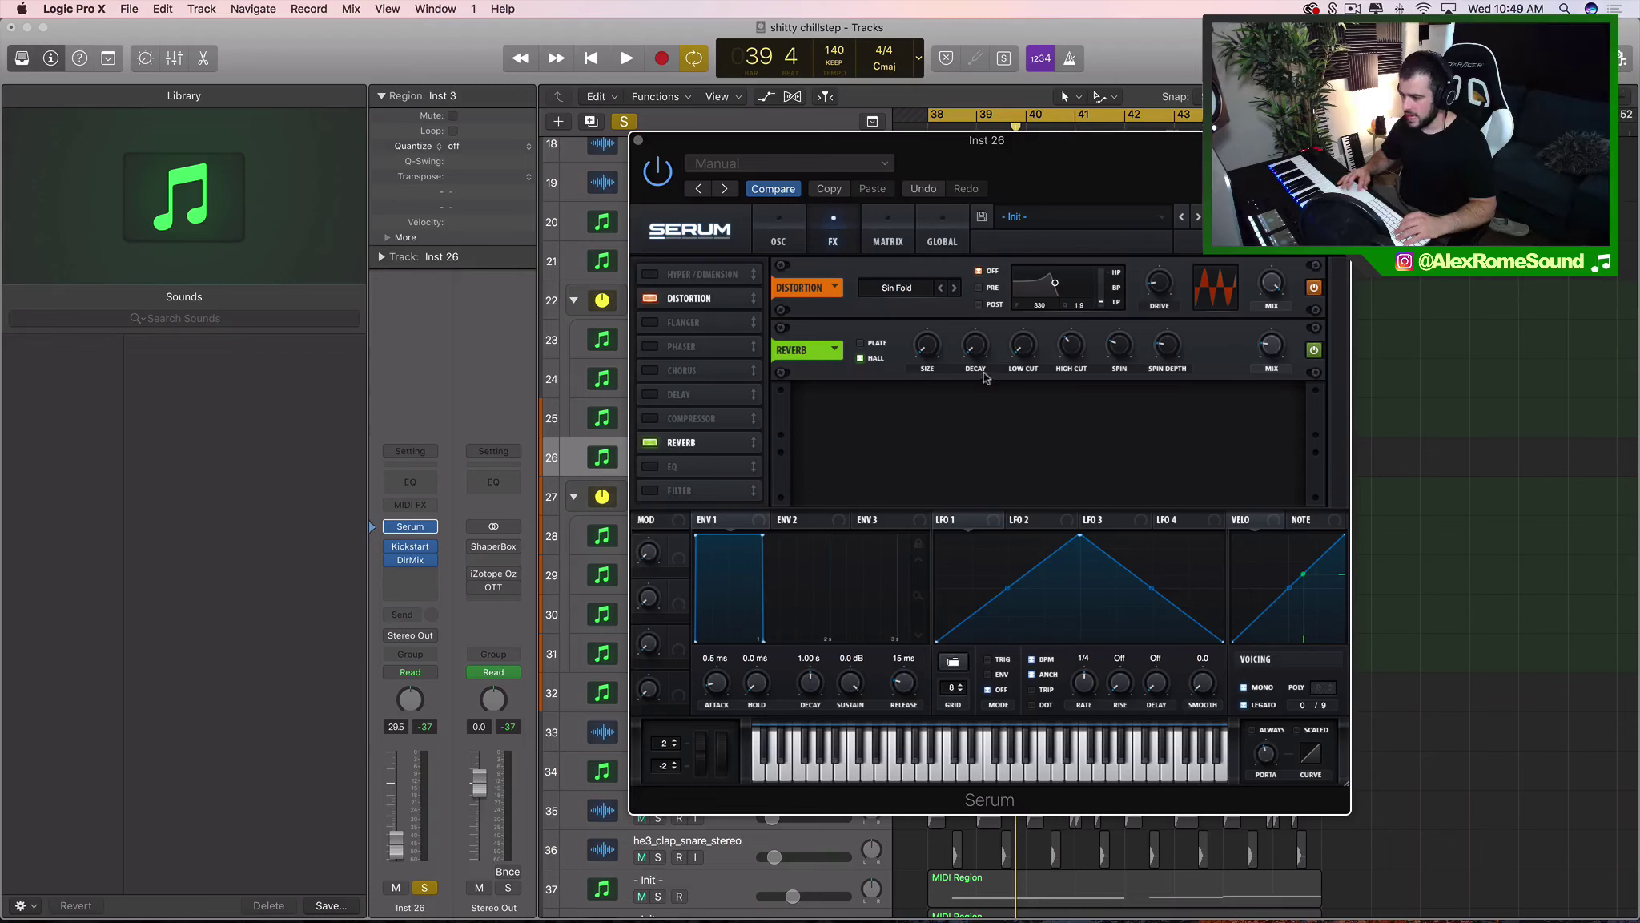
mouse_move(978, 357)
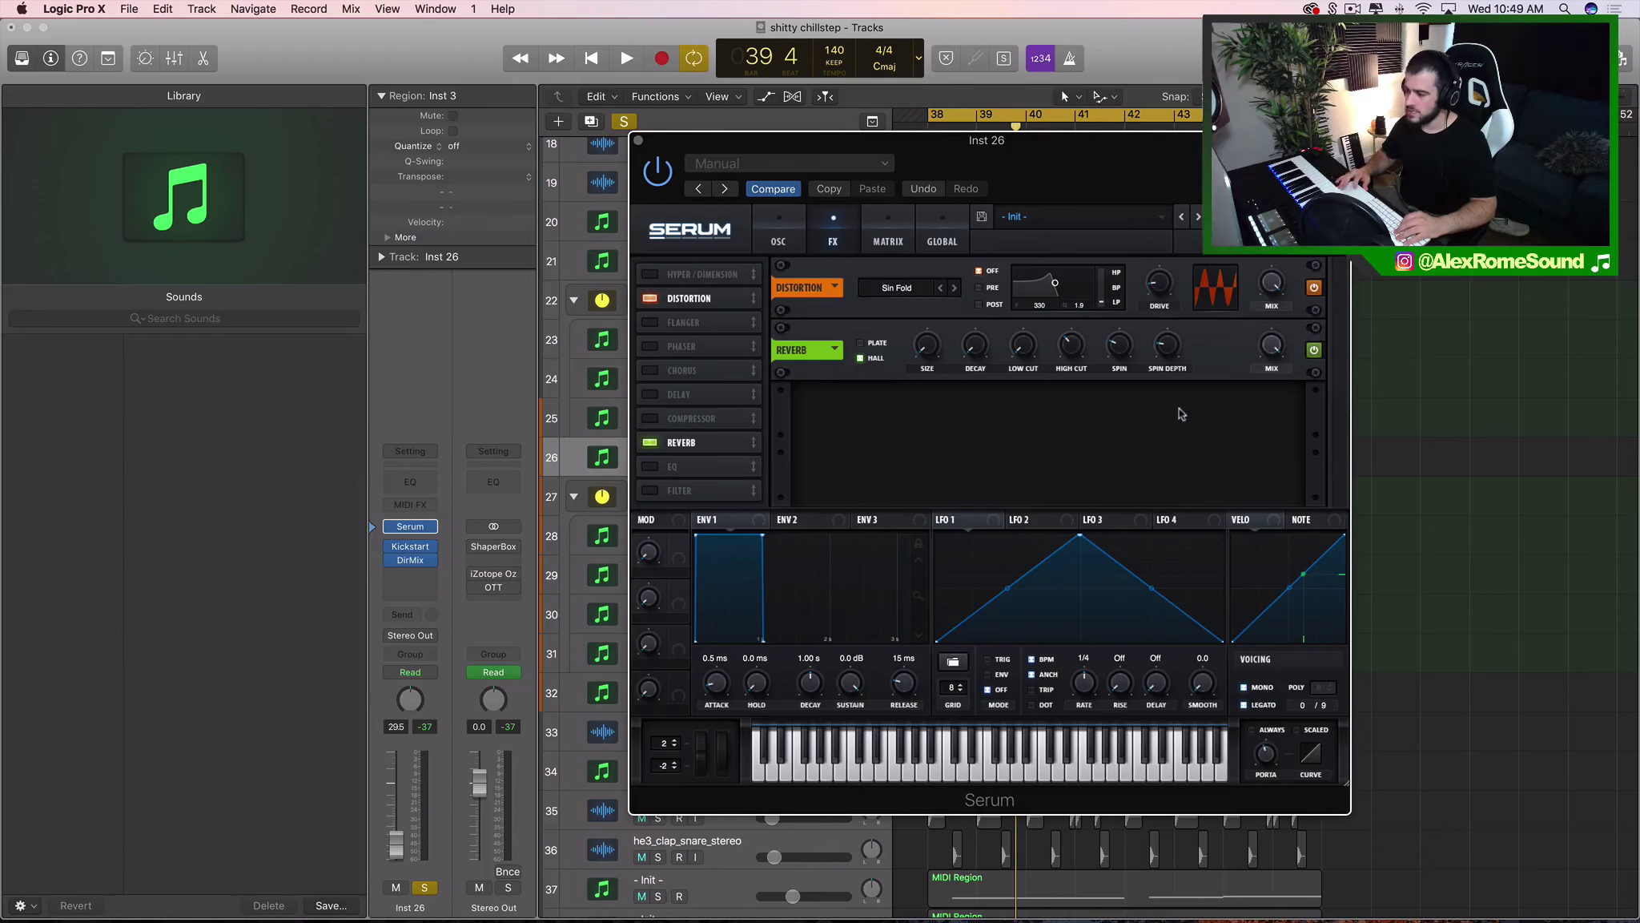
key("space")
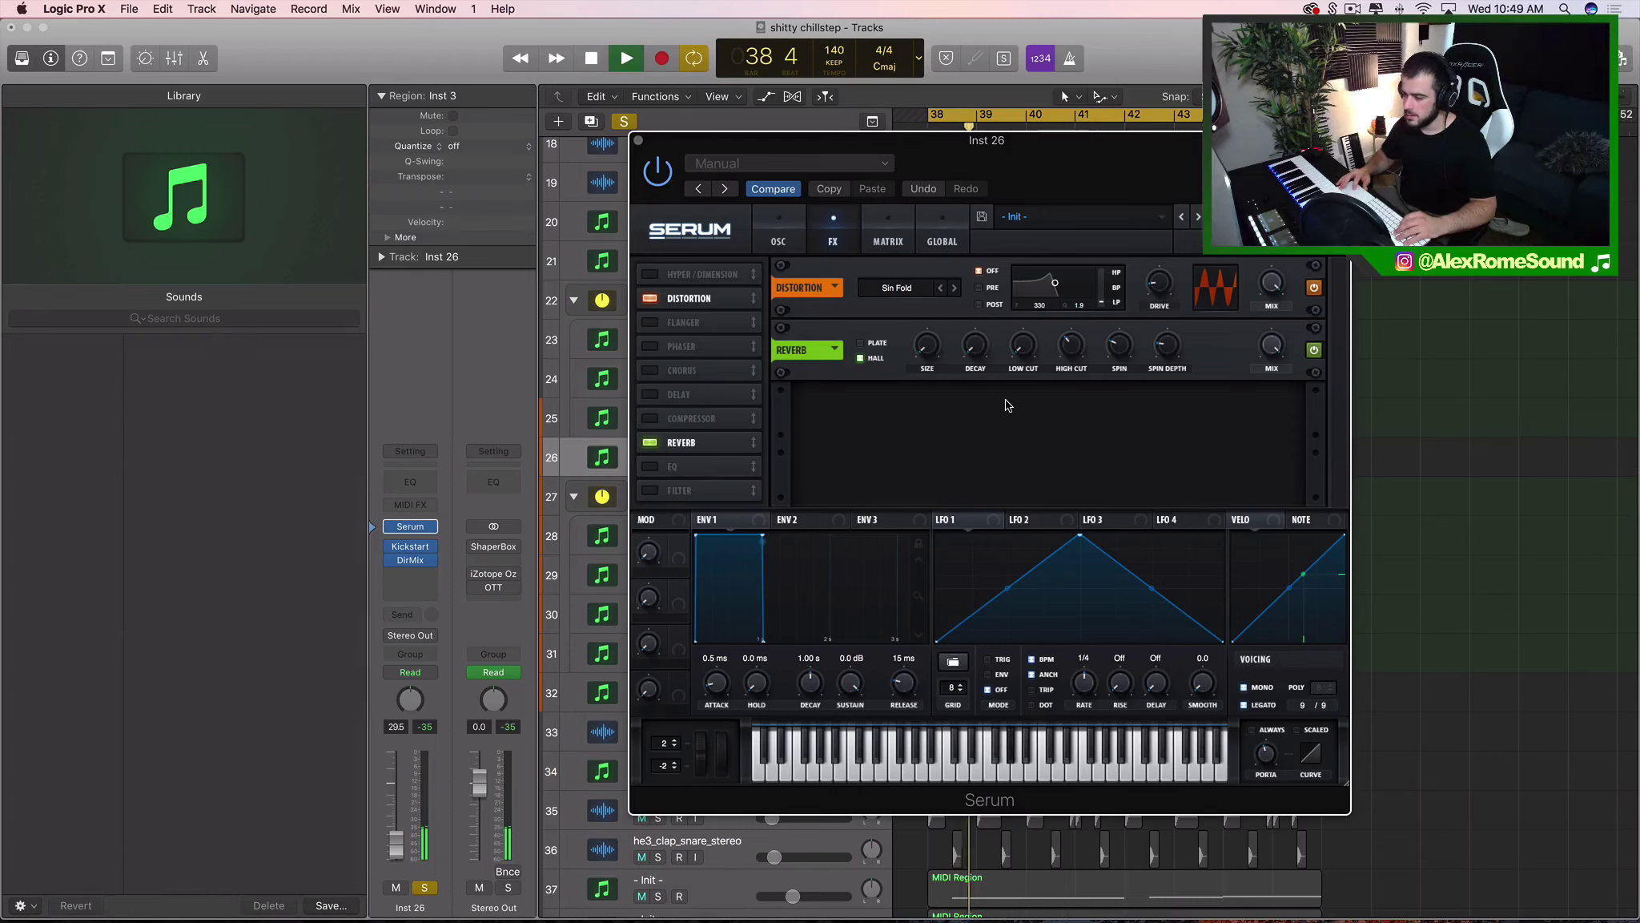
key("space")
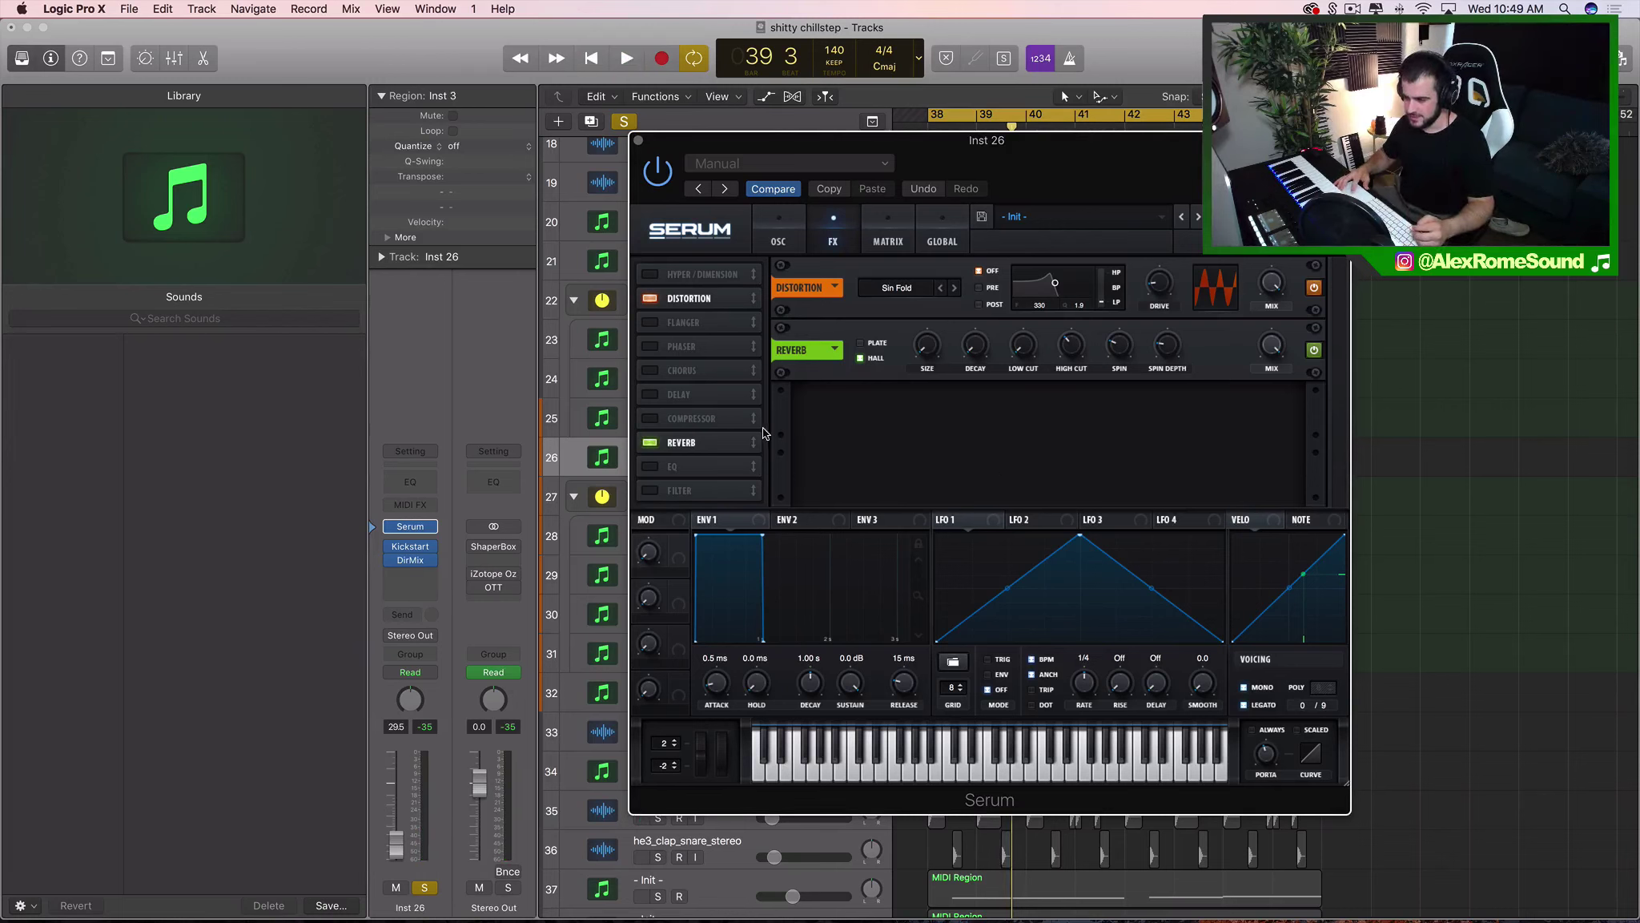
Return to Serum's oscillator page and toggle the noise oscillator on, then back off.
left_click(777, 240)
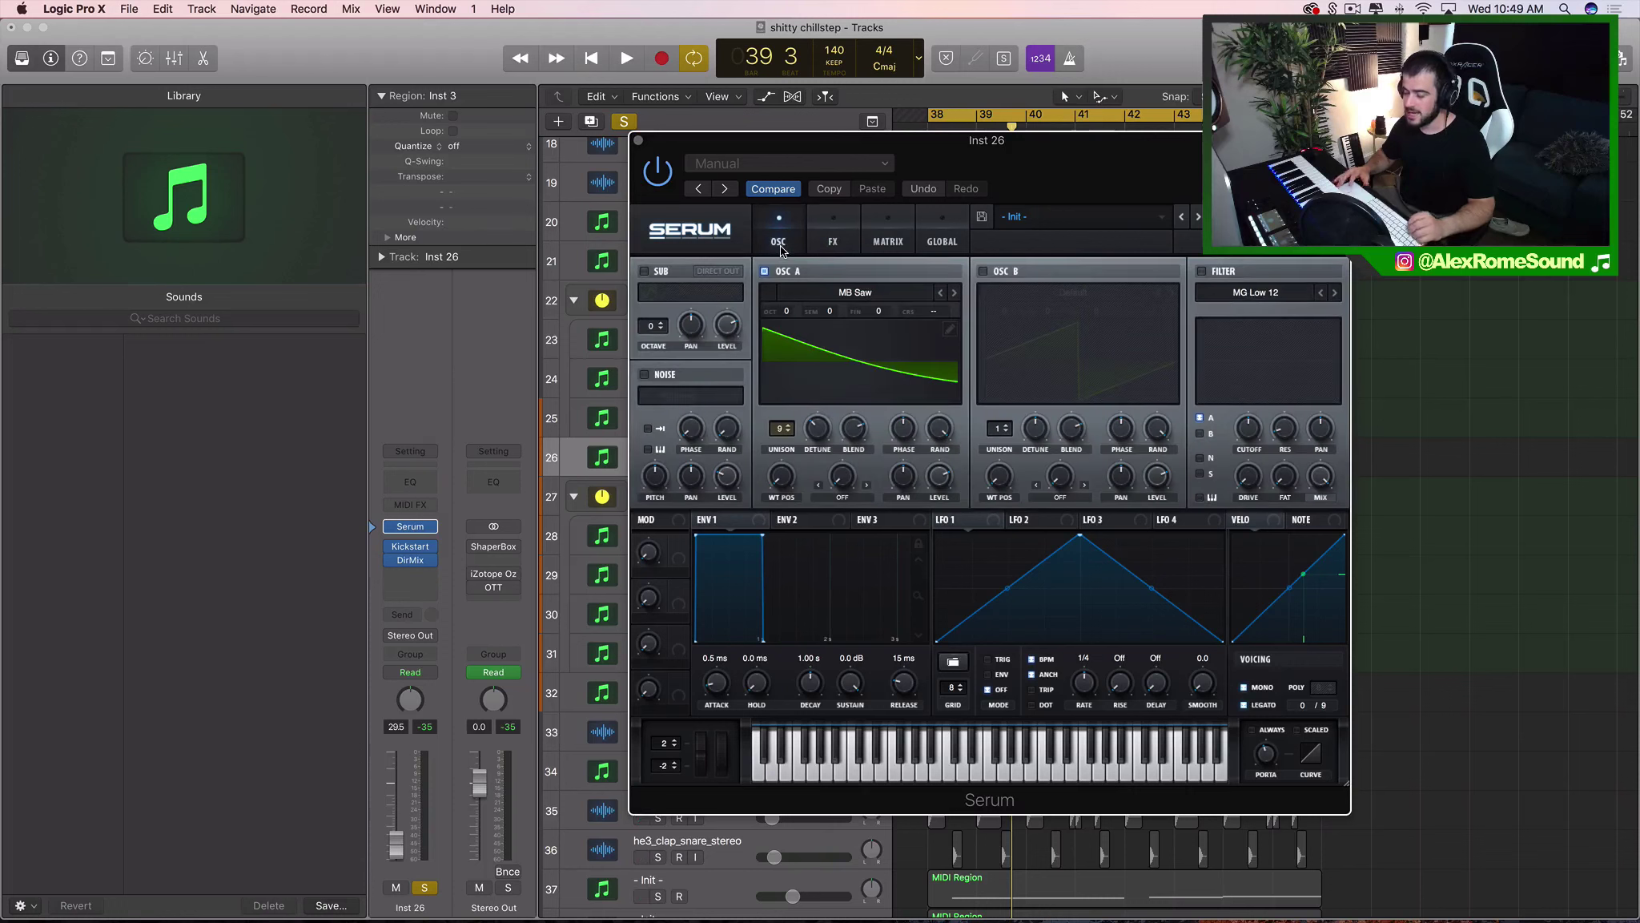
left_click(643, 374)
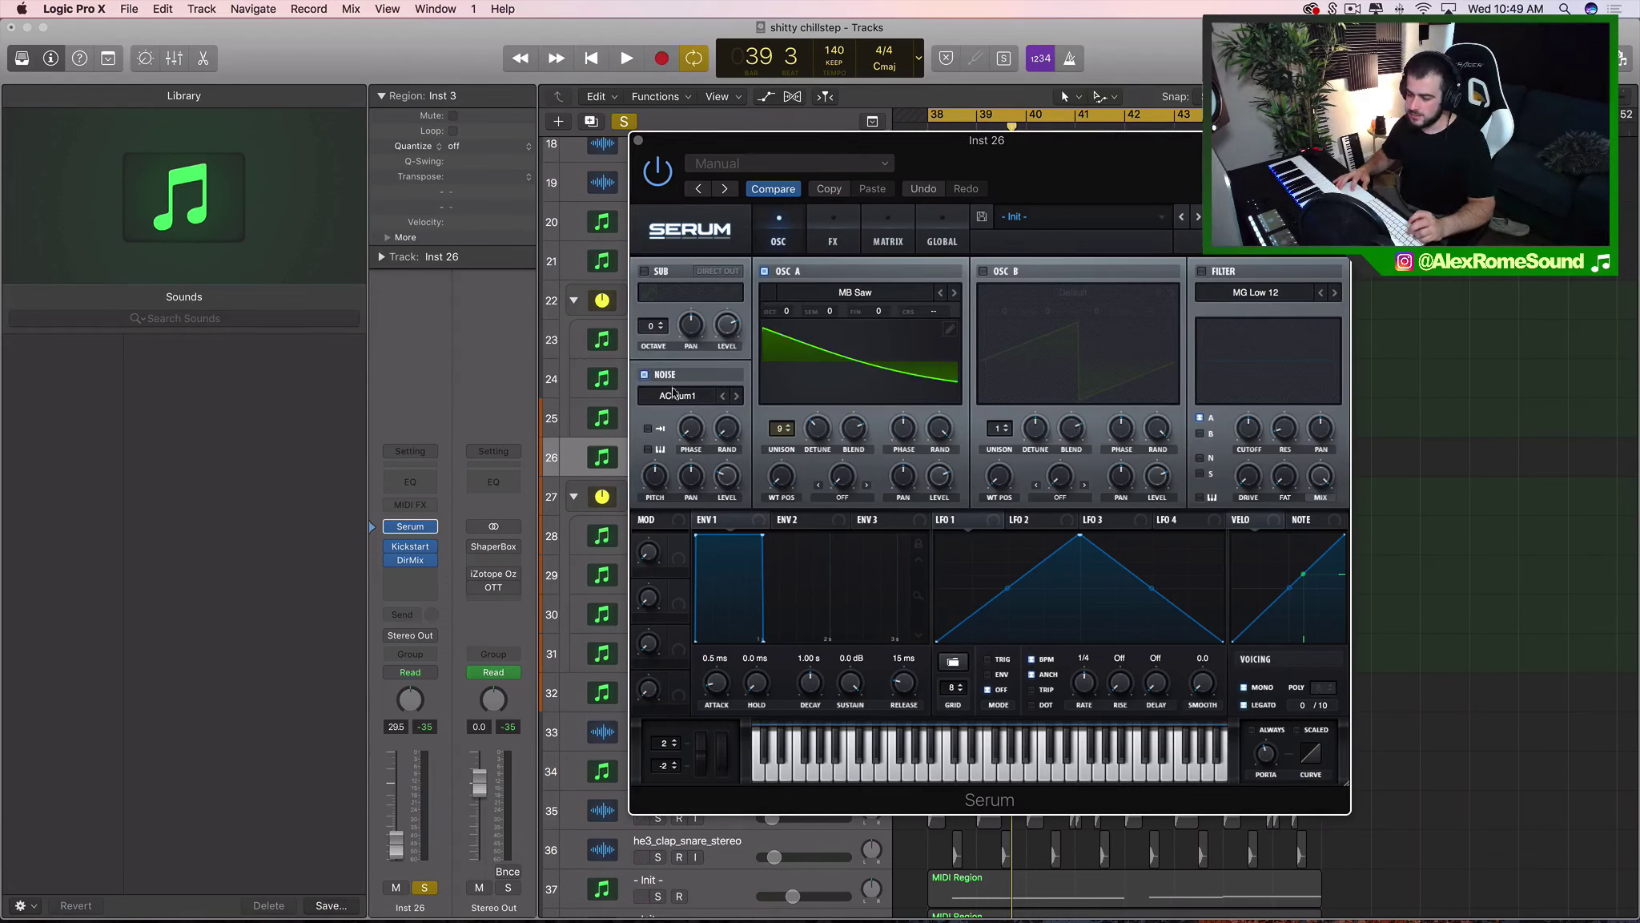
left_click(644, 374)
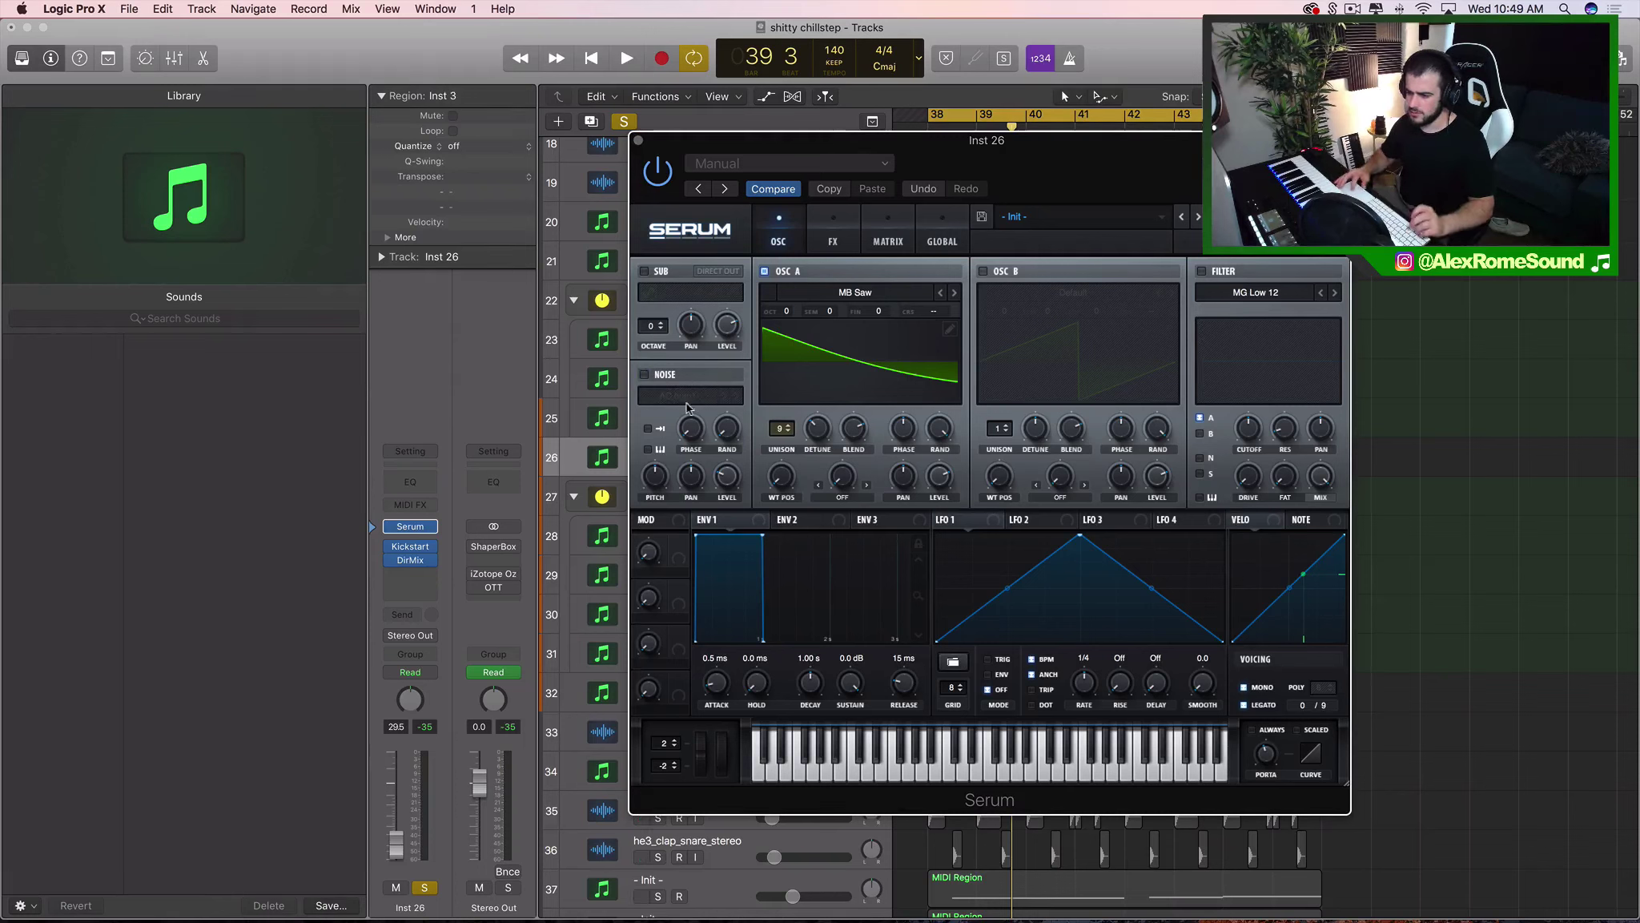
Close Serum and drag Kickstart below DirMix, leaving an empty insert slot between them.
left_click(412, 572)
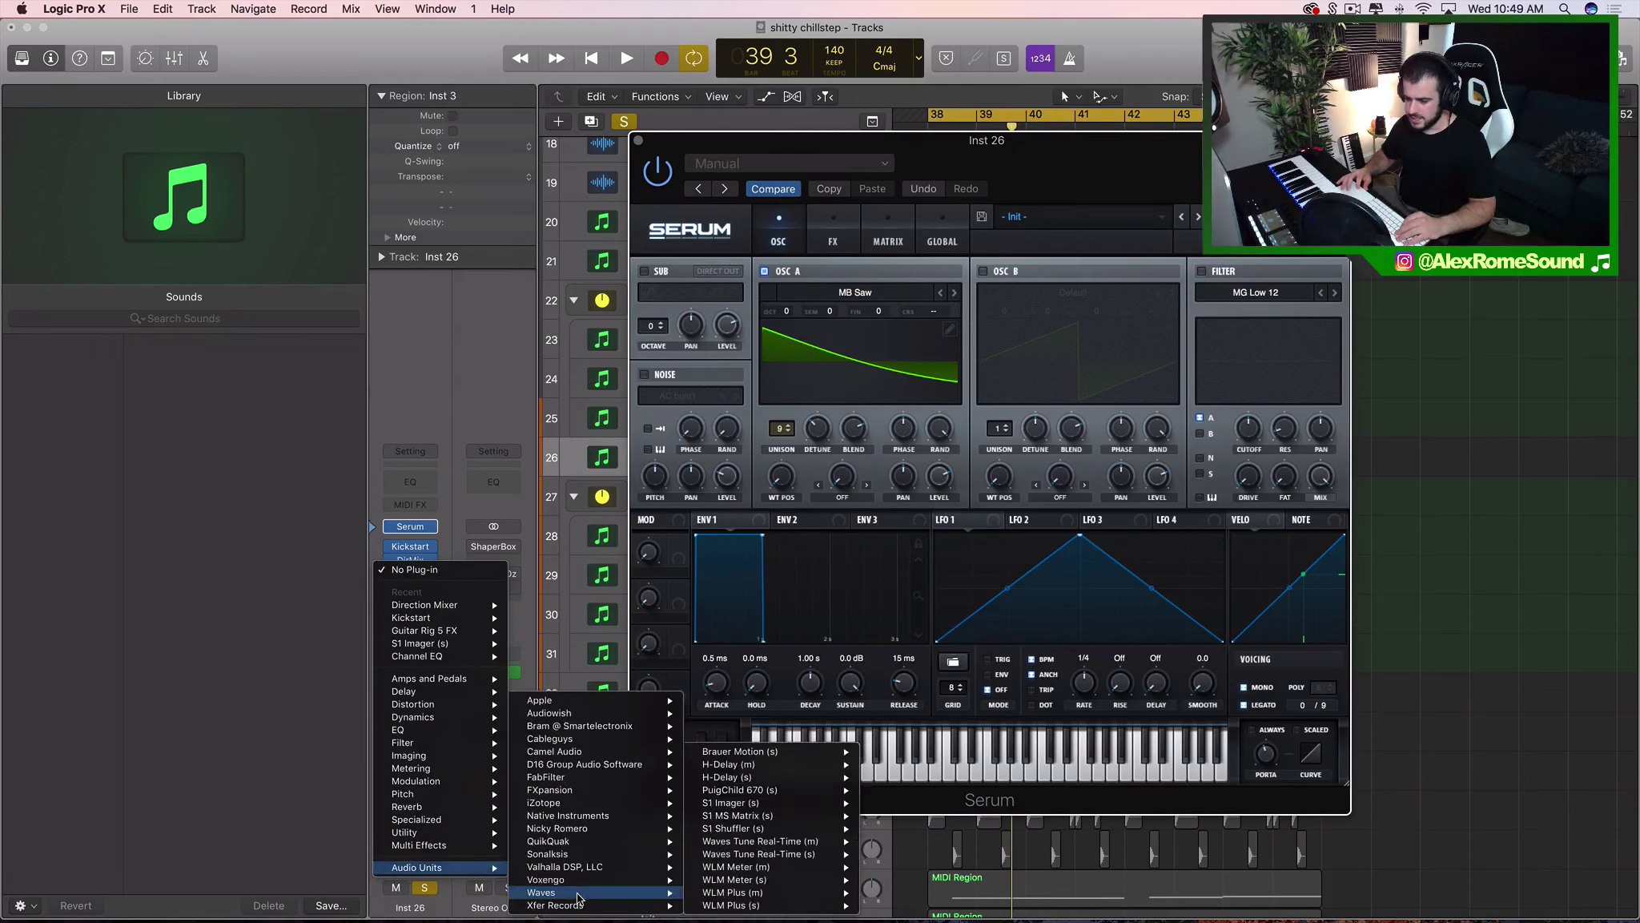
mouse_move(576, 906)
left_click(711, 905)
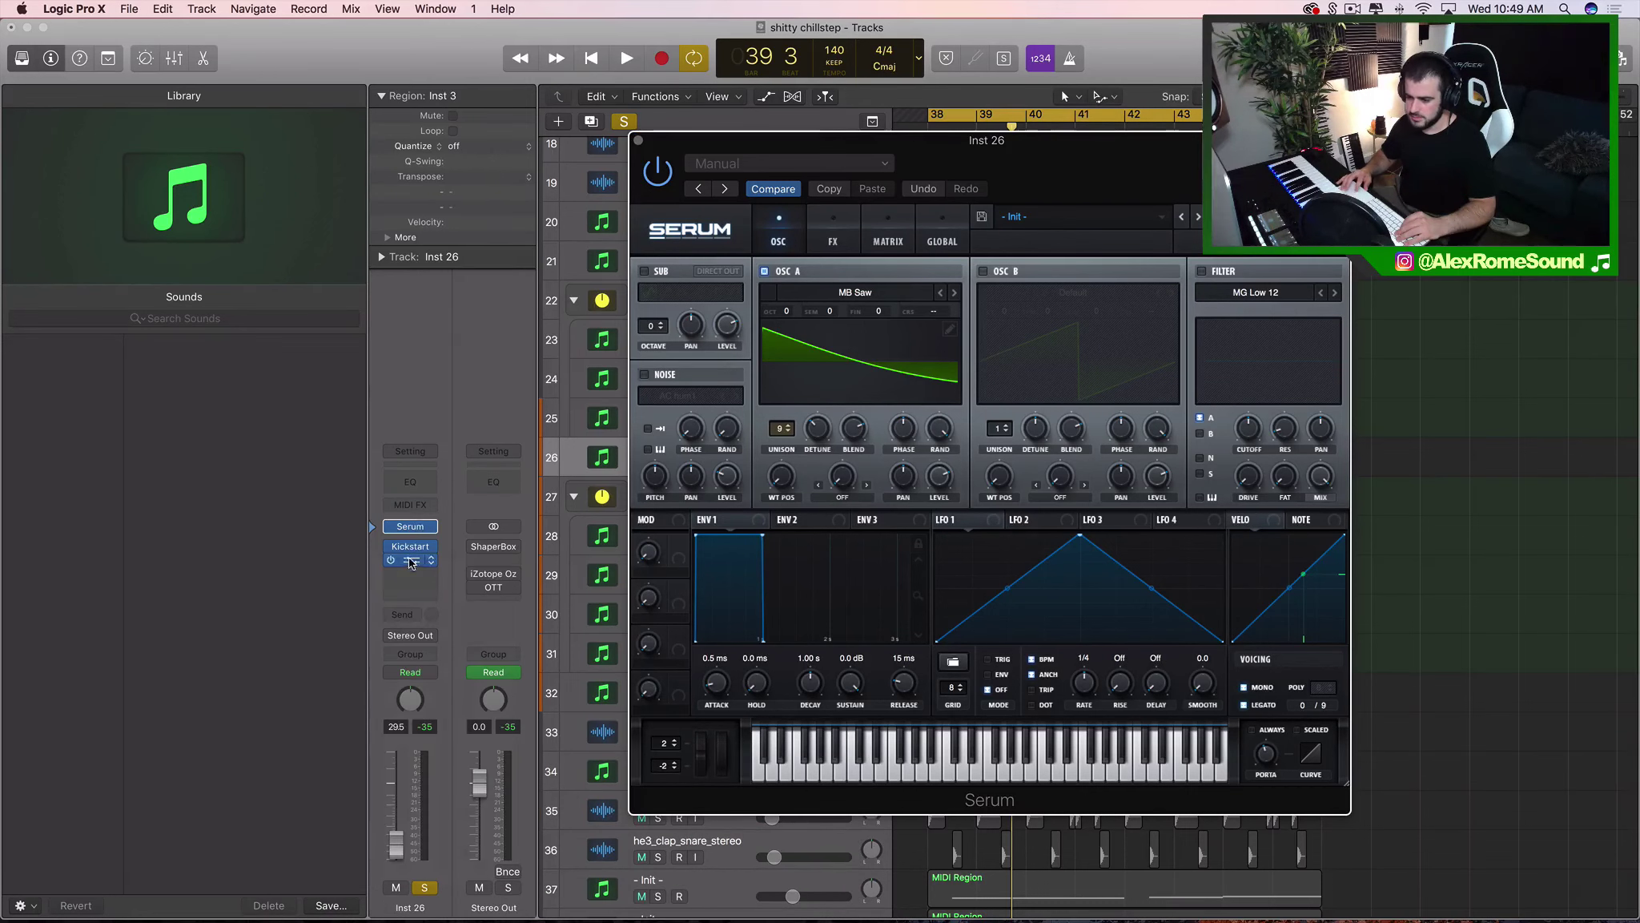
left_click(638, 142)
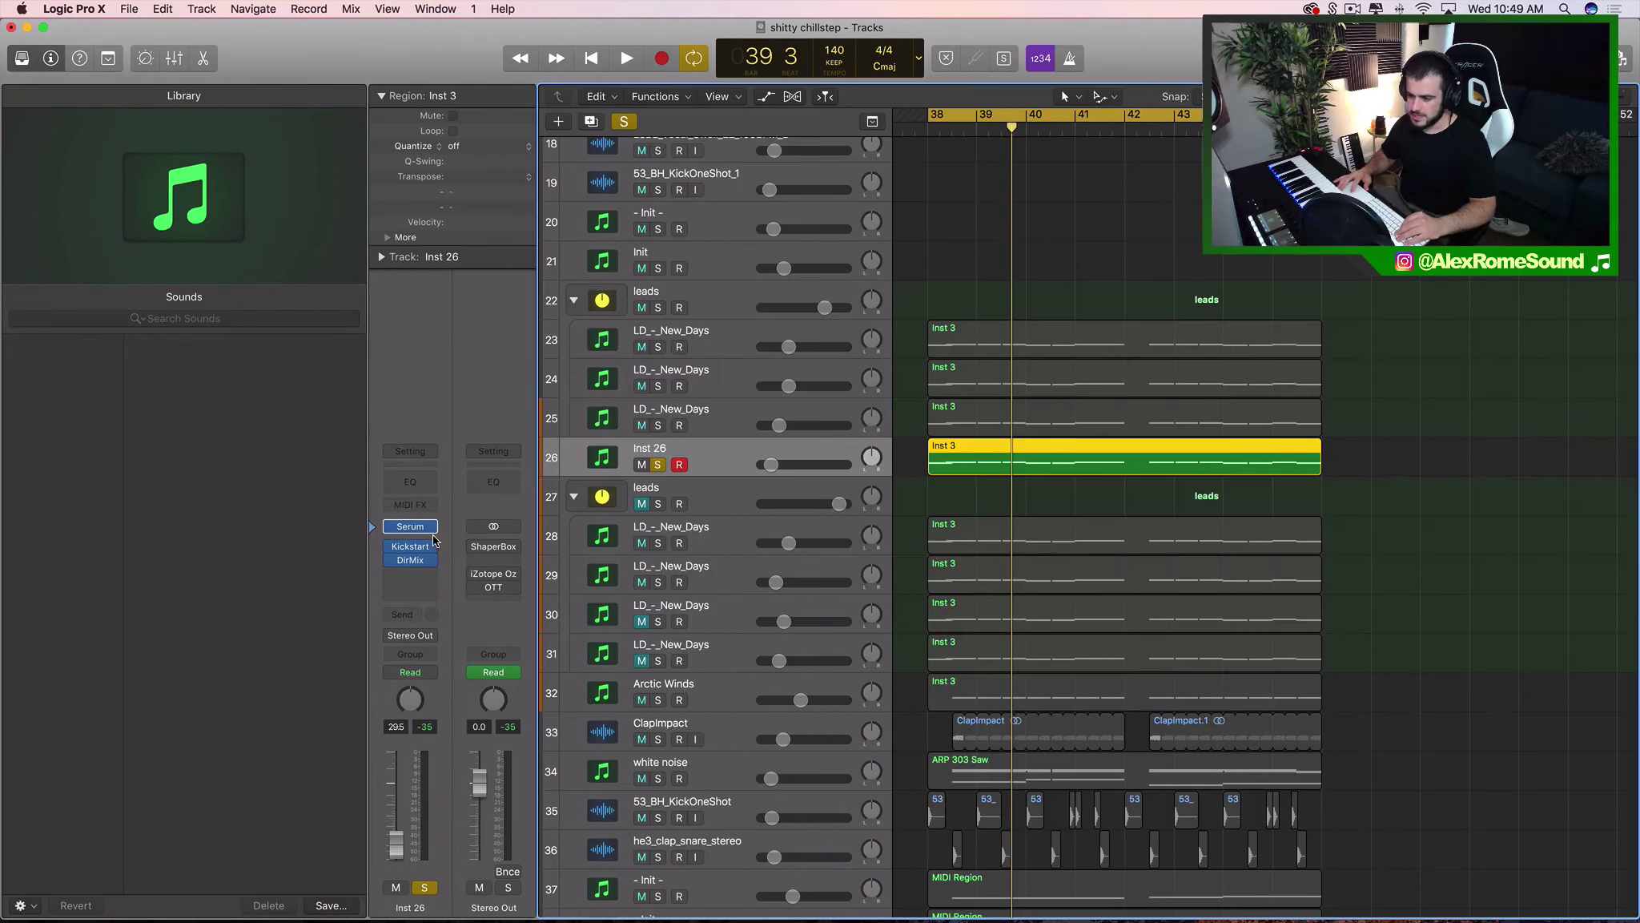
left_click_drag(420, 547, 415, 591)
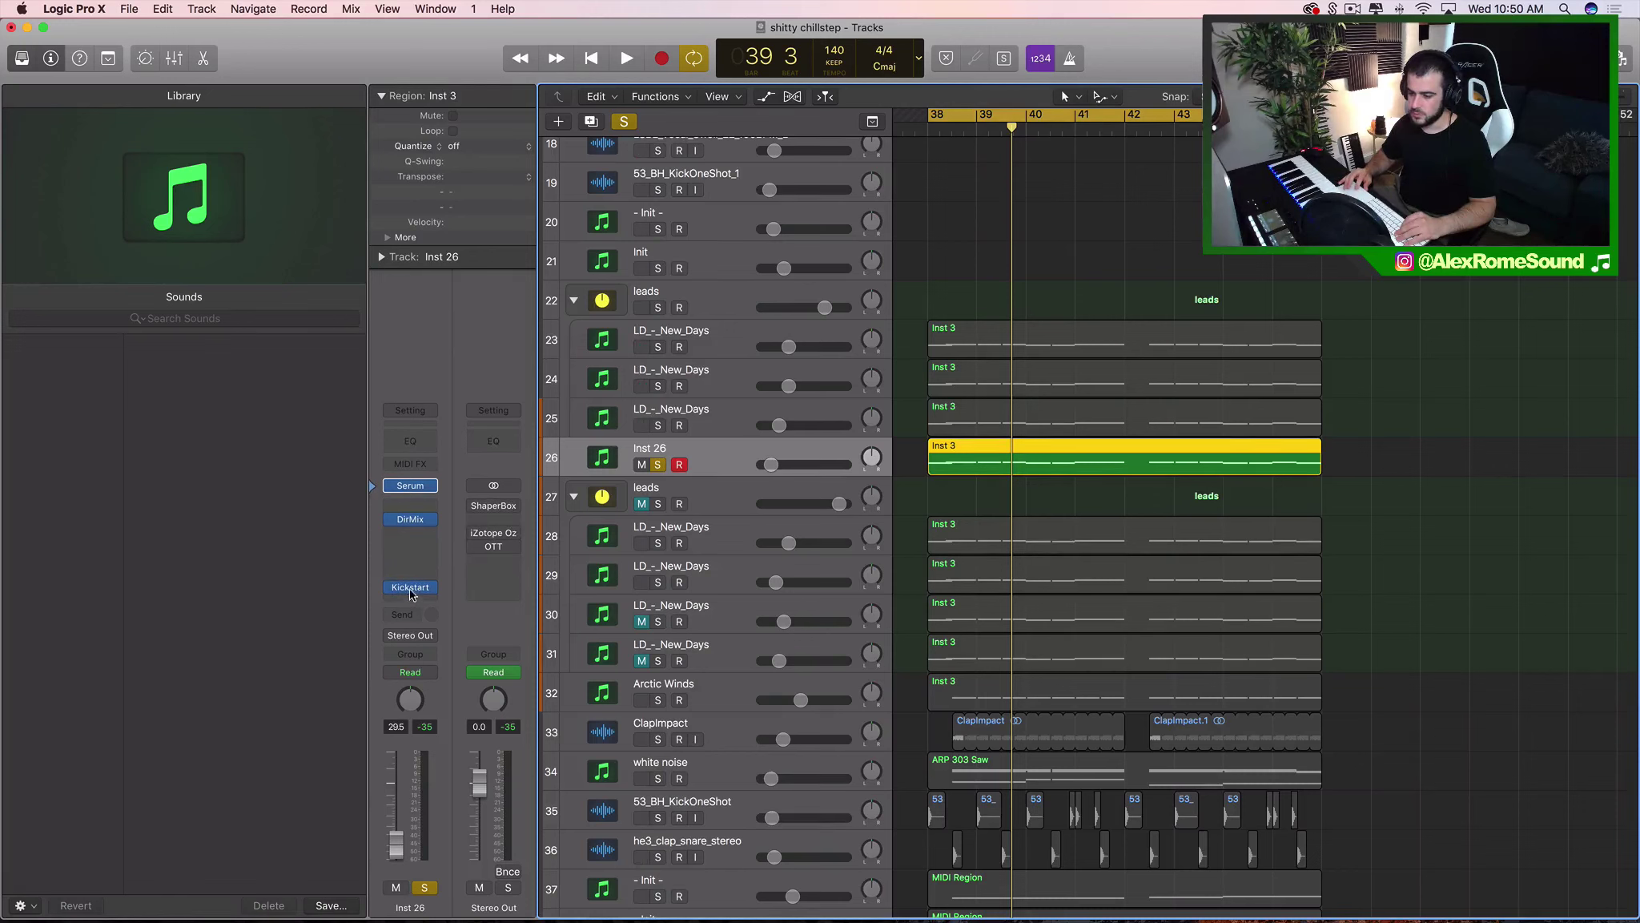
left_click(410, 534)
Insert a stereo Channel EQ into the empty slot after DirMix.
mouse_move(459, 829)
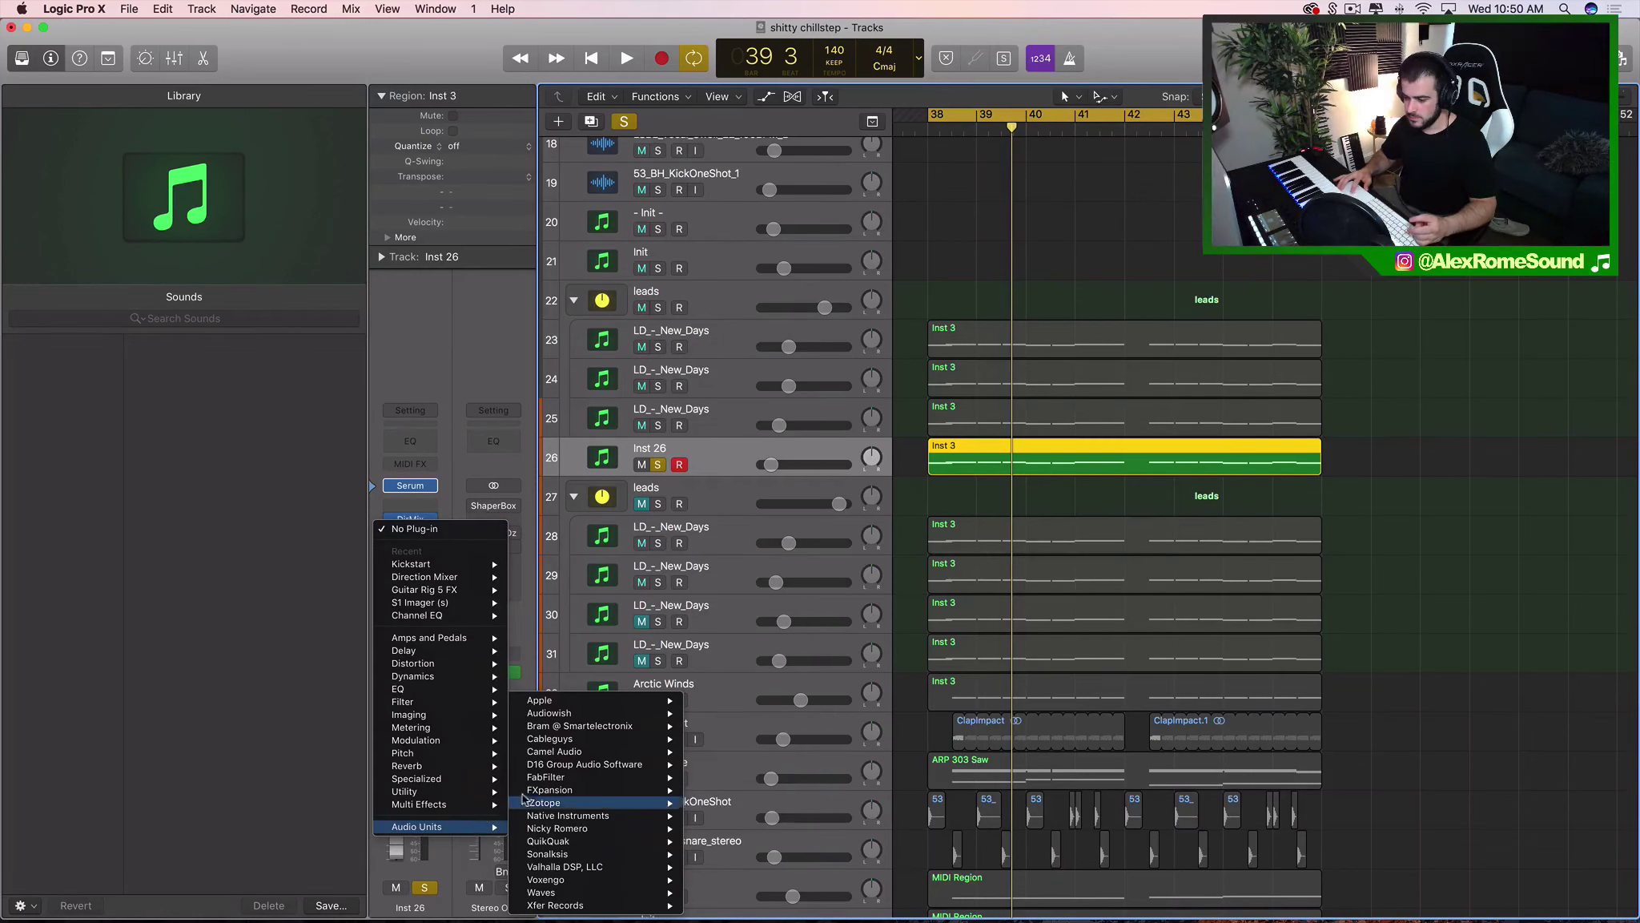
mouse_move(446, 691)
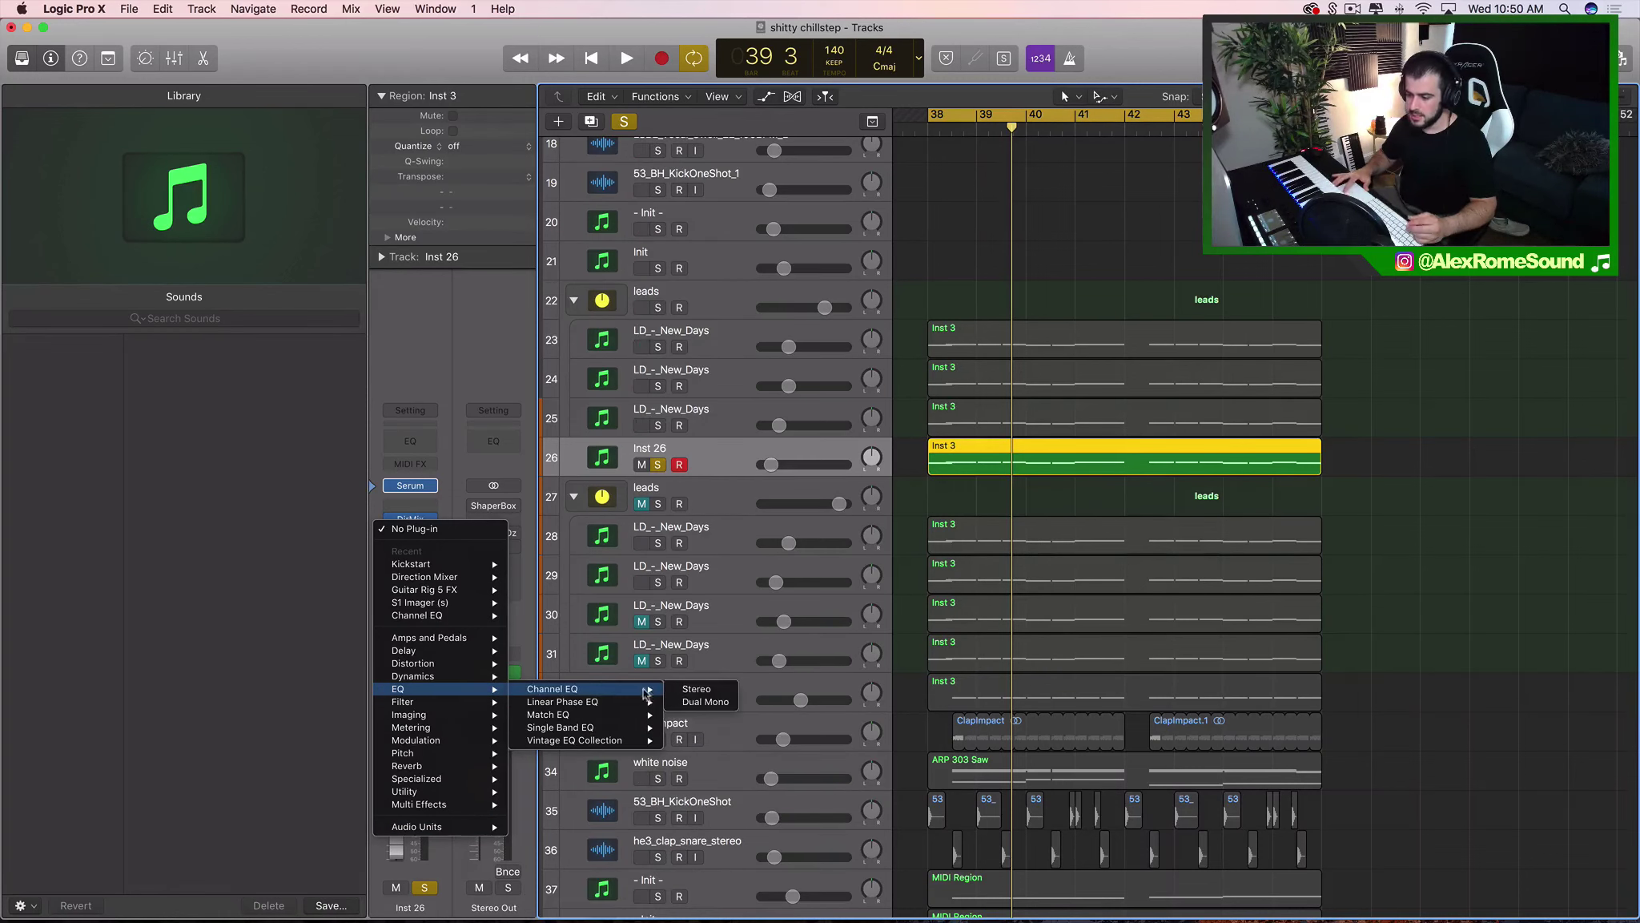
left_click(689, 690)
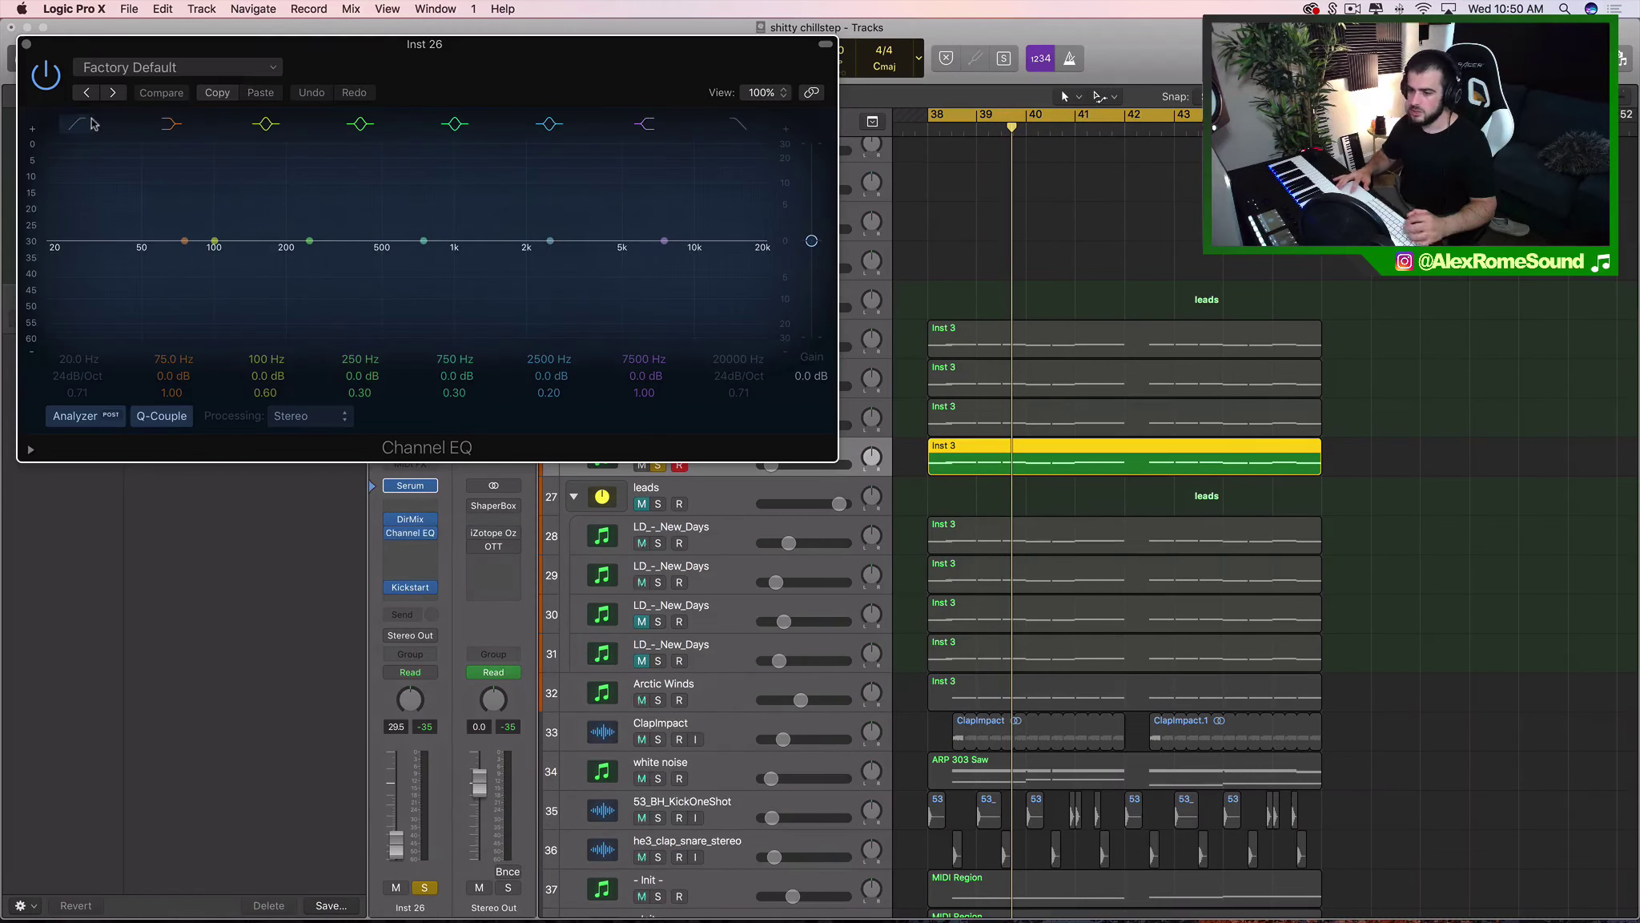
Enable the Channel EQ low cut and raise it to about 425 Hz while playing.
key("space")
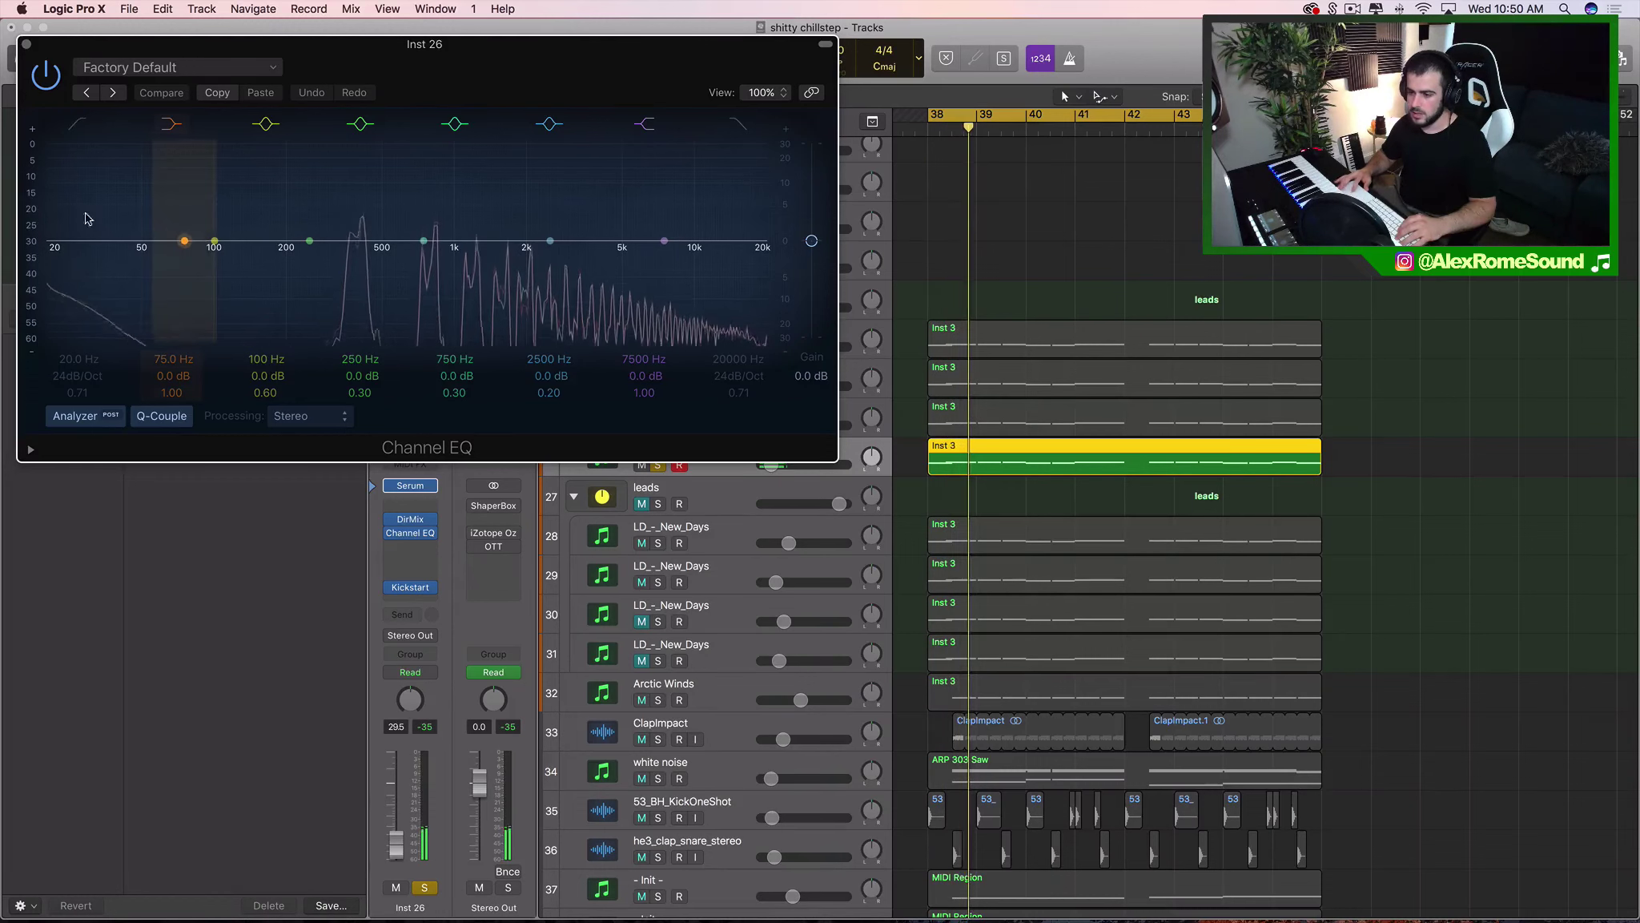
left_click(80, 126)
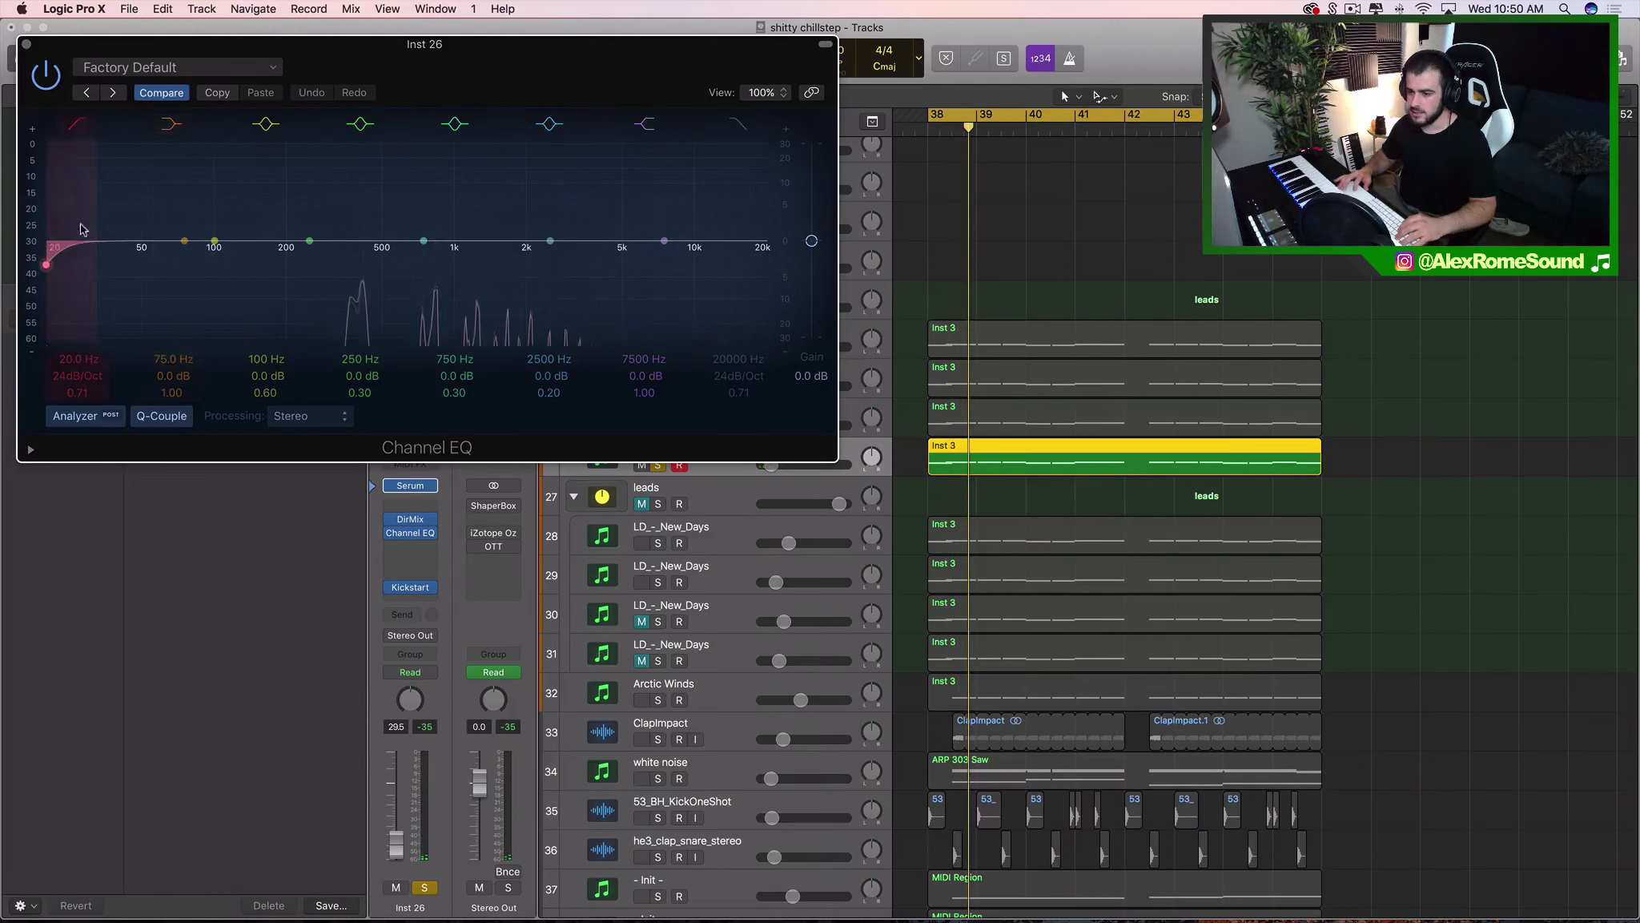
left_click_drag(72, 264, 406, 284)
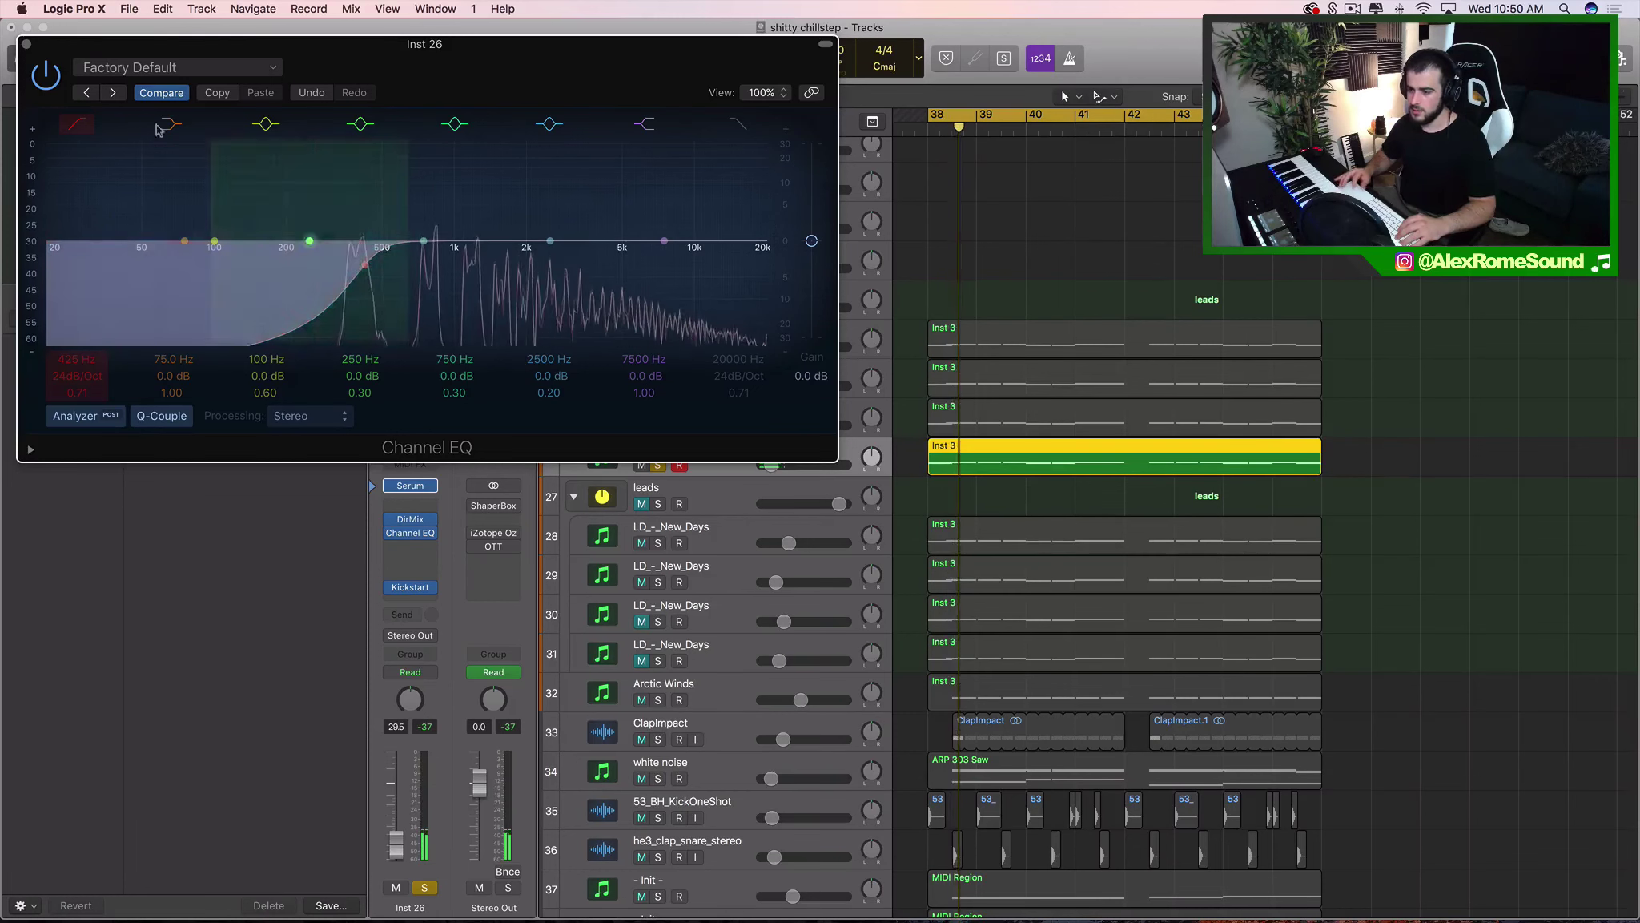
left_click(34, 69)
left_click(26, 44)
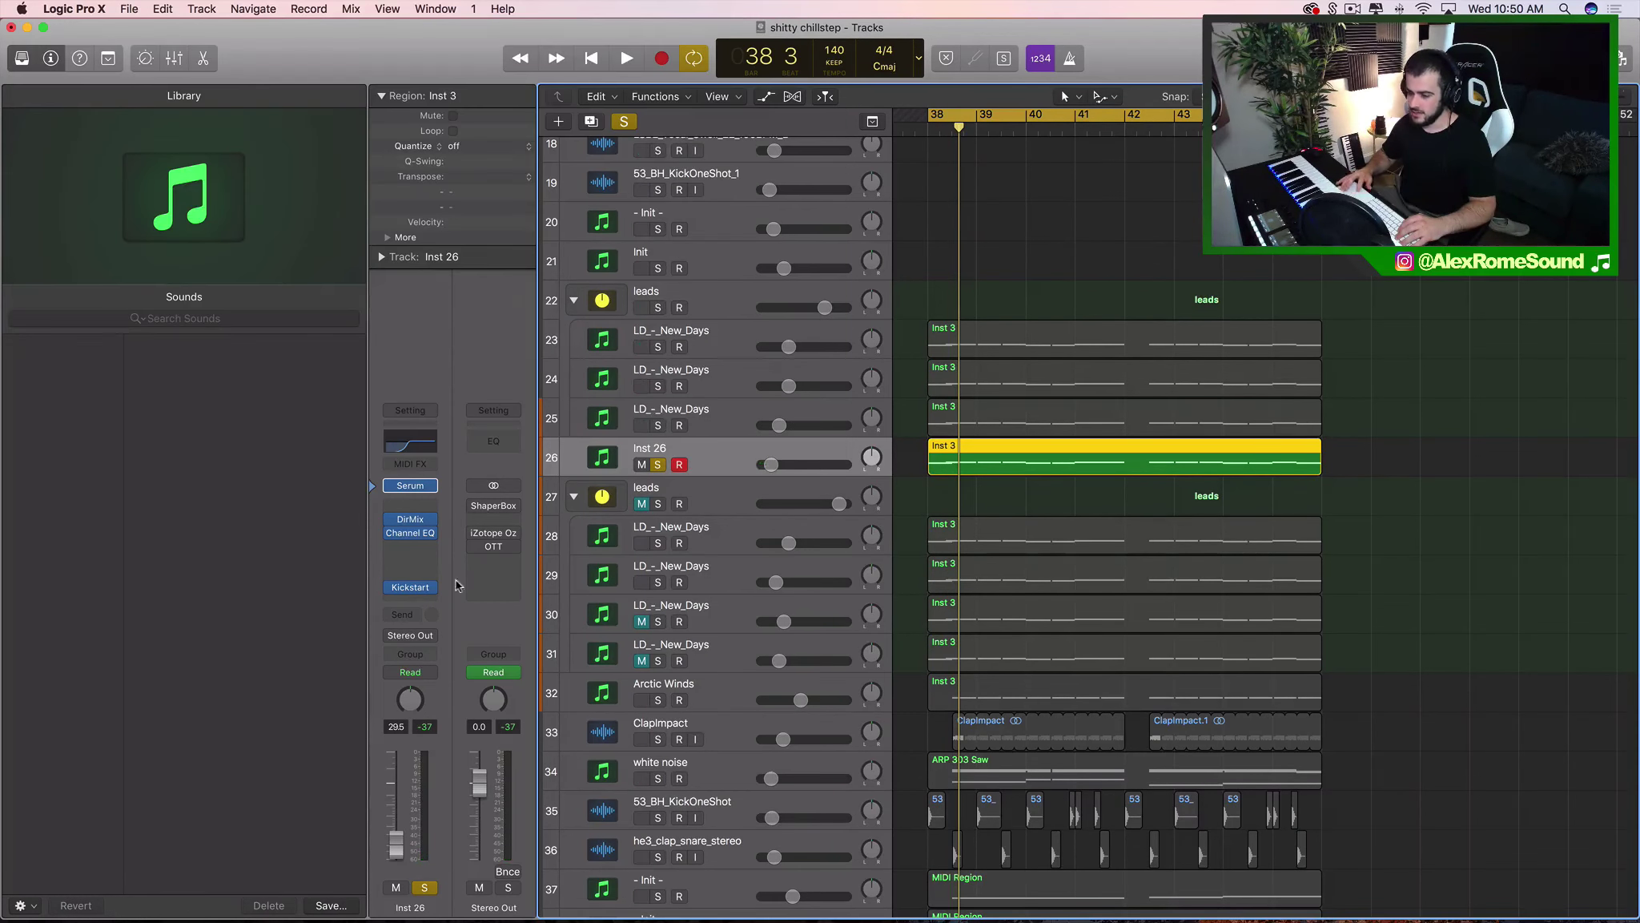
Insert a stereo Waves H-Delay in the empty slot below Channel EQ.
left_click(419, 551)
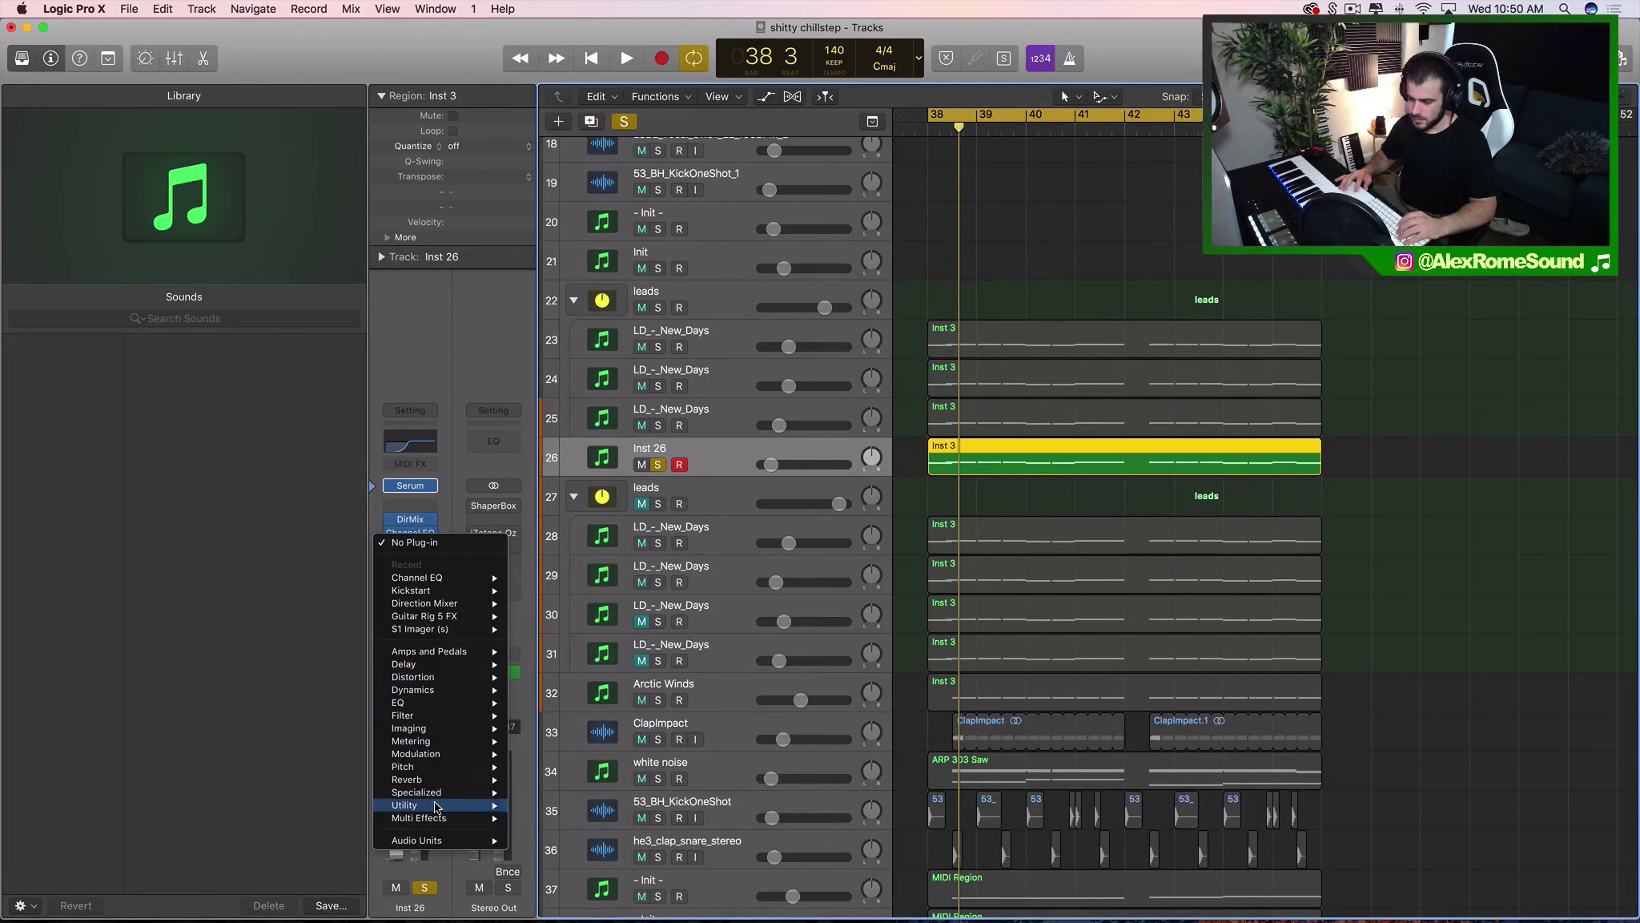
mouse_move(434, 807)
mouse_move(420, 845)
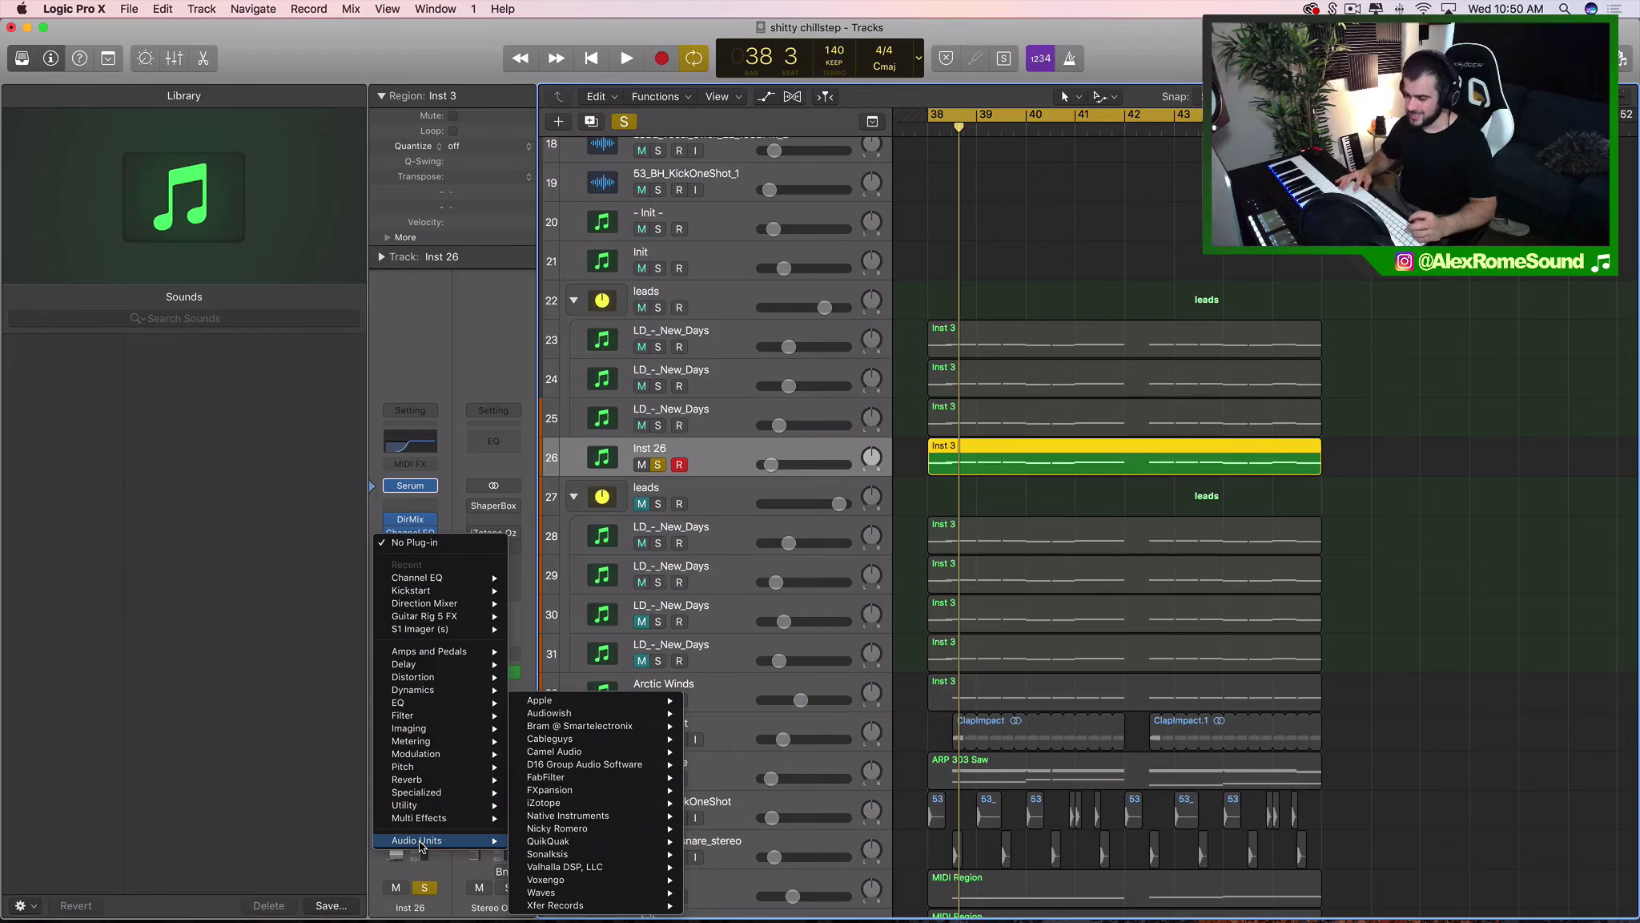
mouse_move(641, 893)
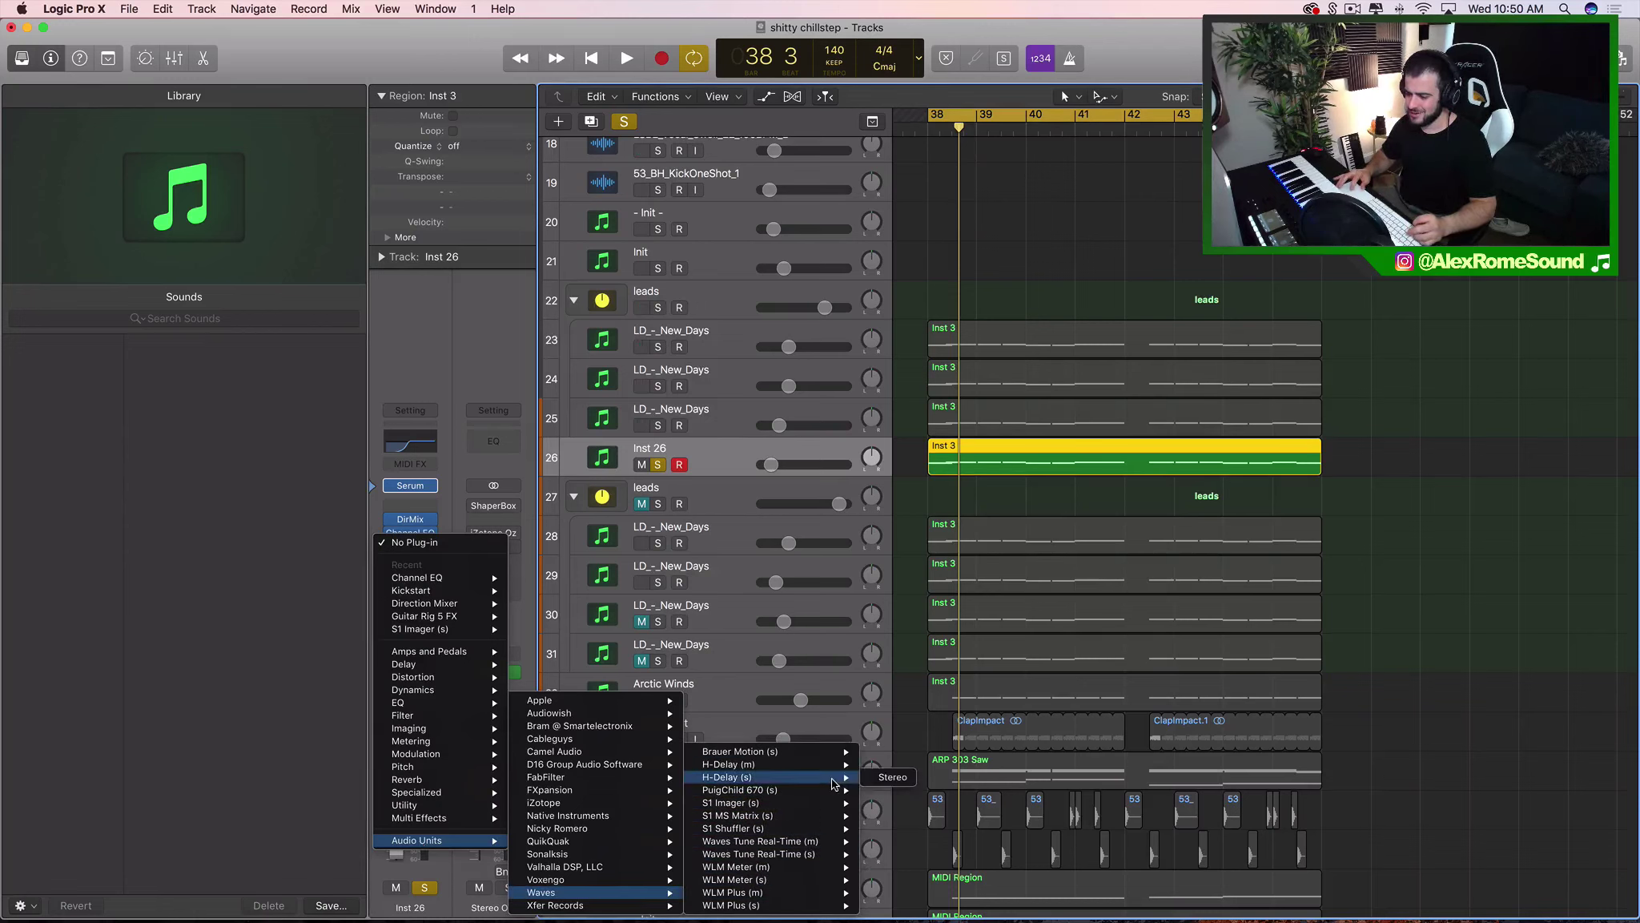
left_click(880, 779)
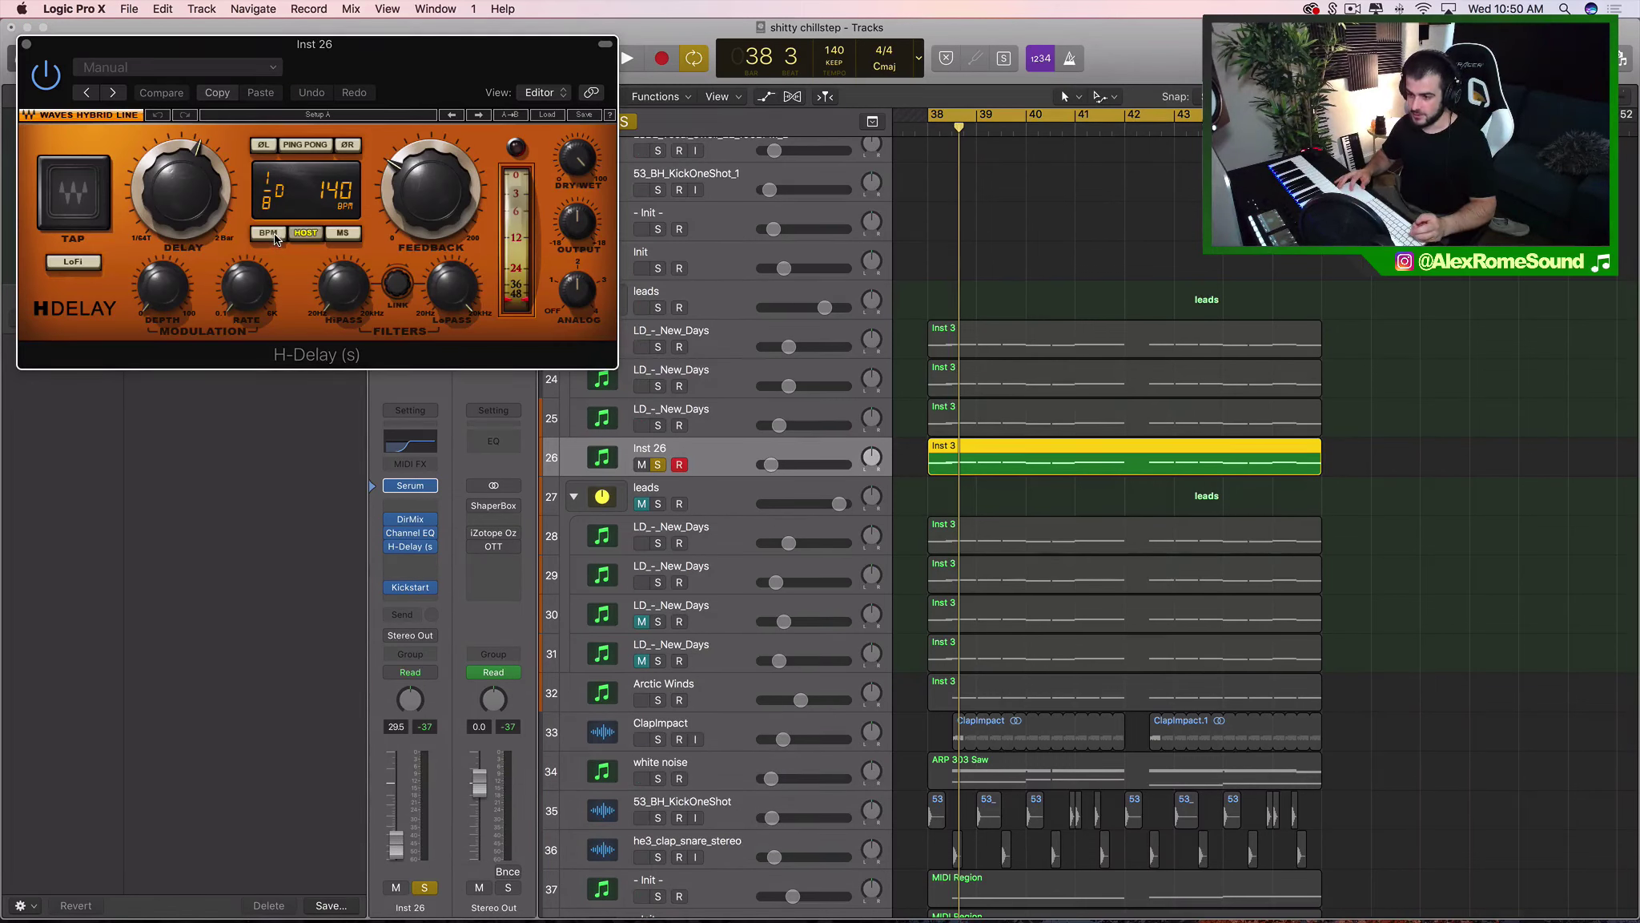
Turn on H-Delay ping-pong, set the delay to 1/2 note, and adjust dry/wet.
left_click(307, 146)
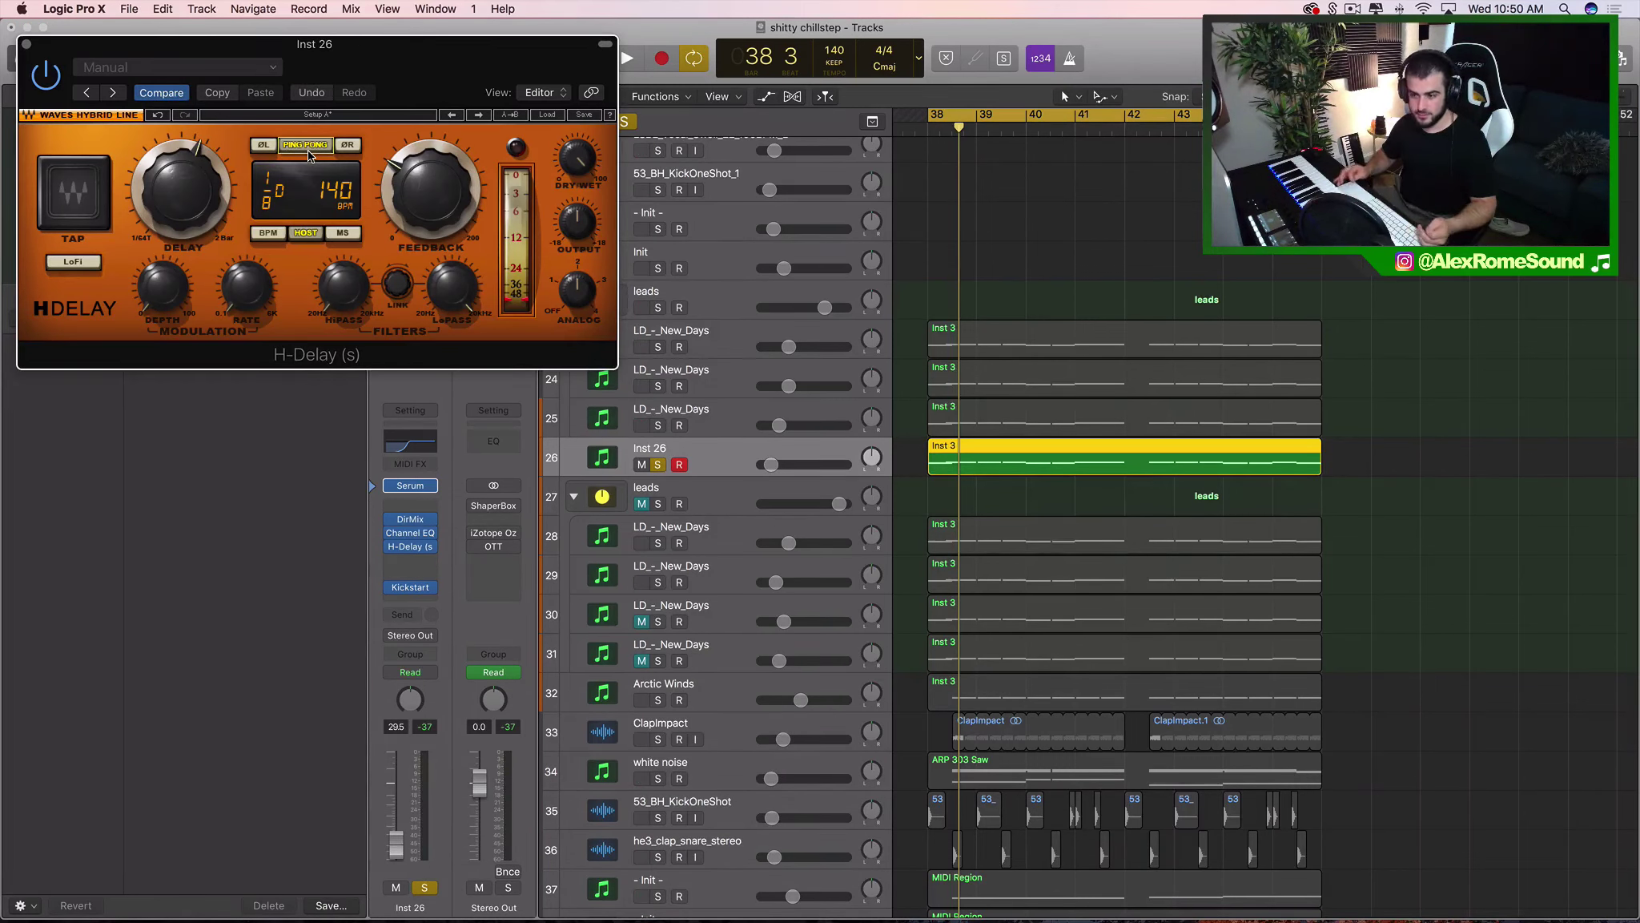
left_click_drag(183, 190, 183, 158)
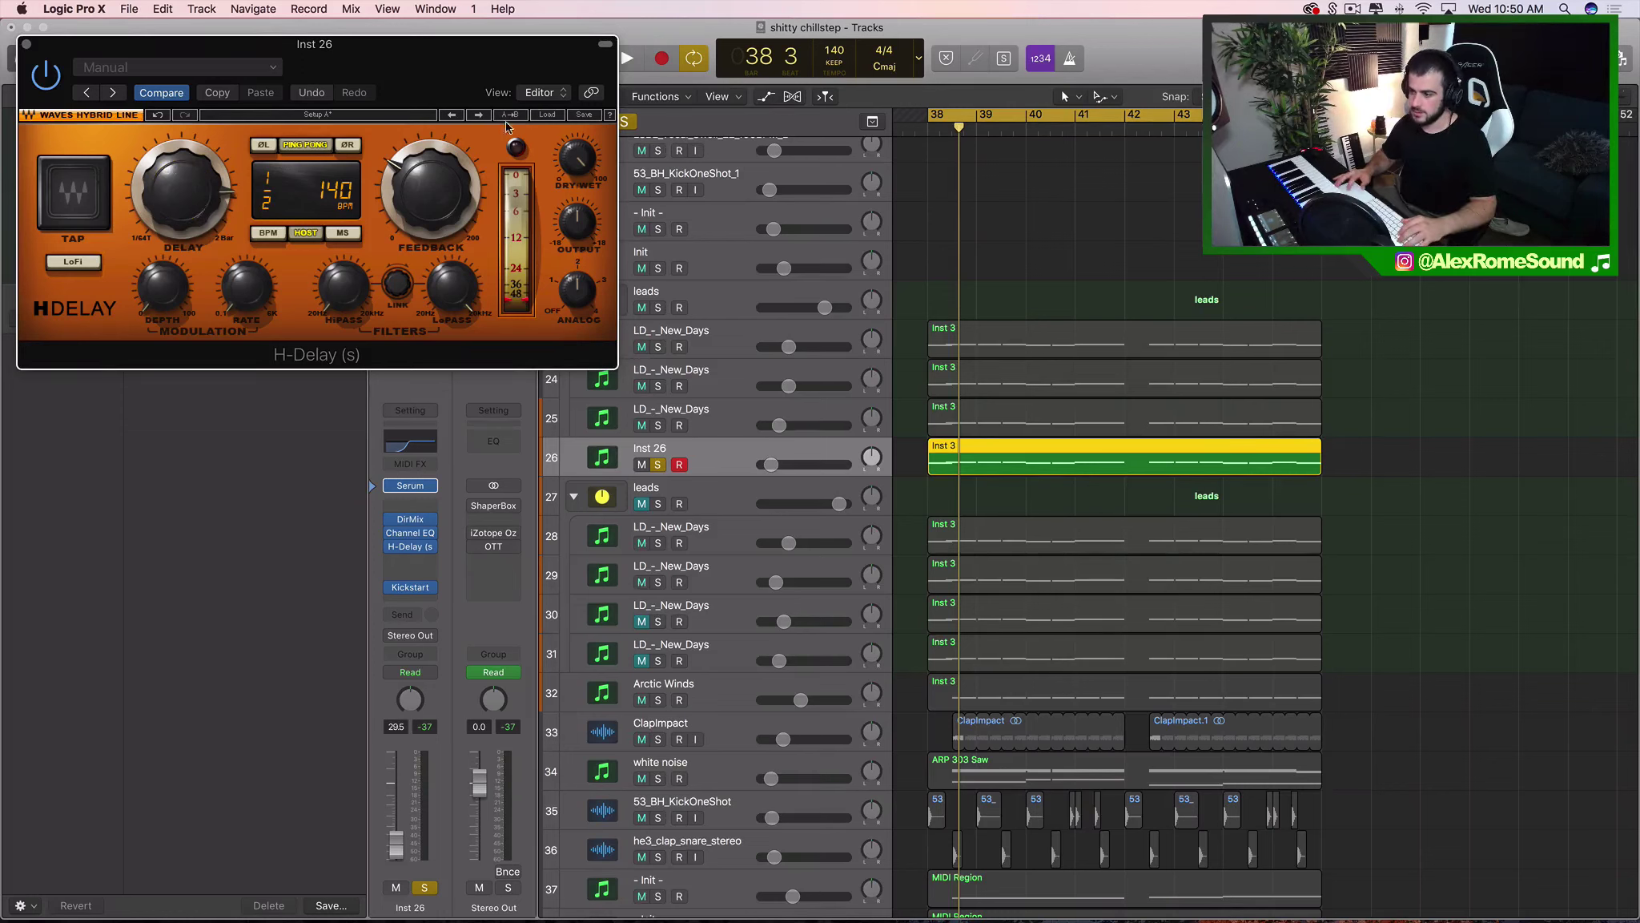
left_click_drag(574, 155, 574, 184)
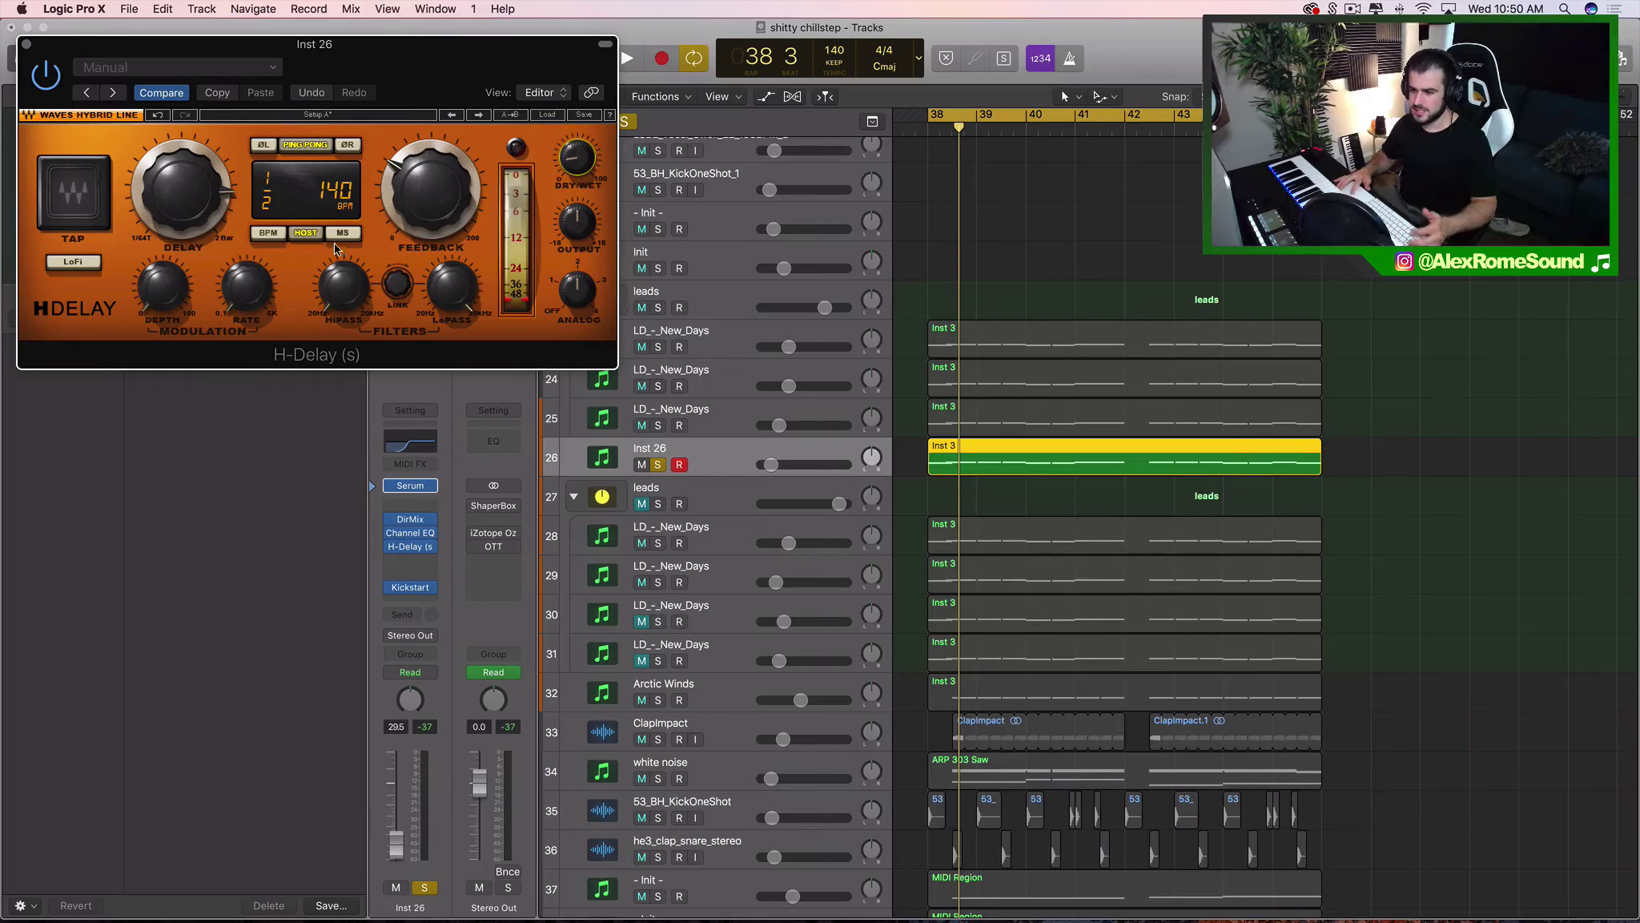
Shorten the H-Delay time to 1/4, then 1/8 note, audition it, and close it.
left_click_drag(218, 199, 218, 228)
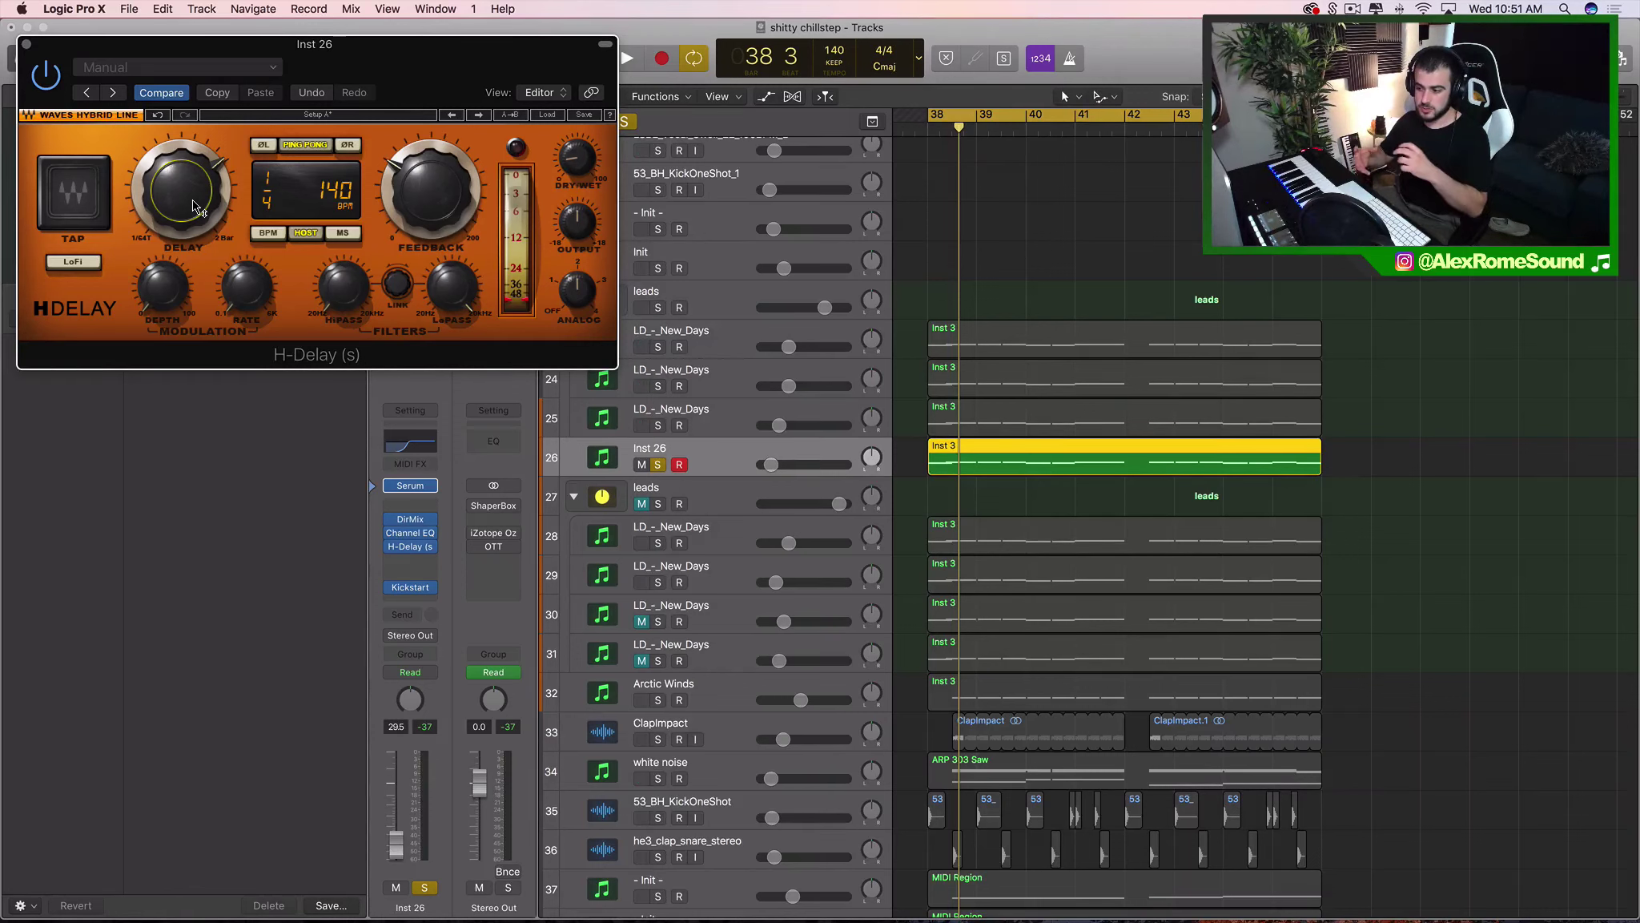
left_click_drag(196, 208, 207, 182)
key("space")
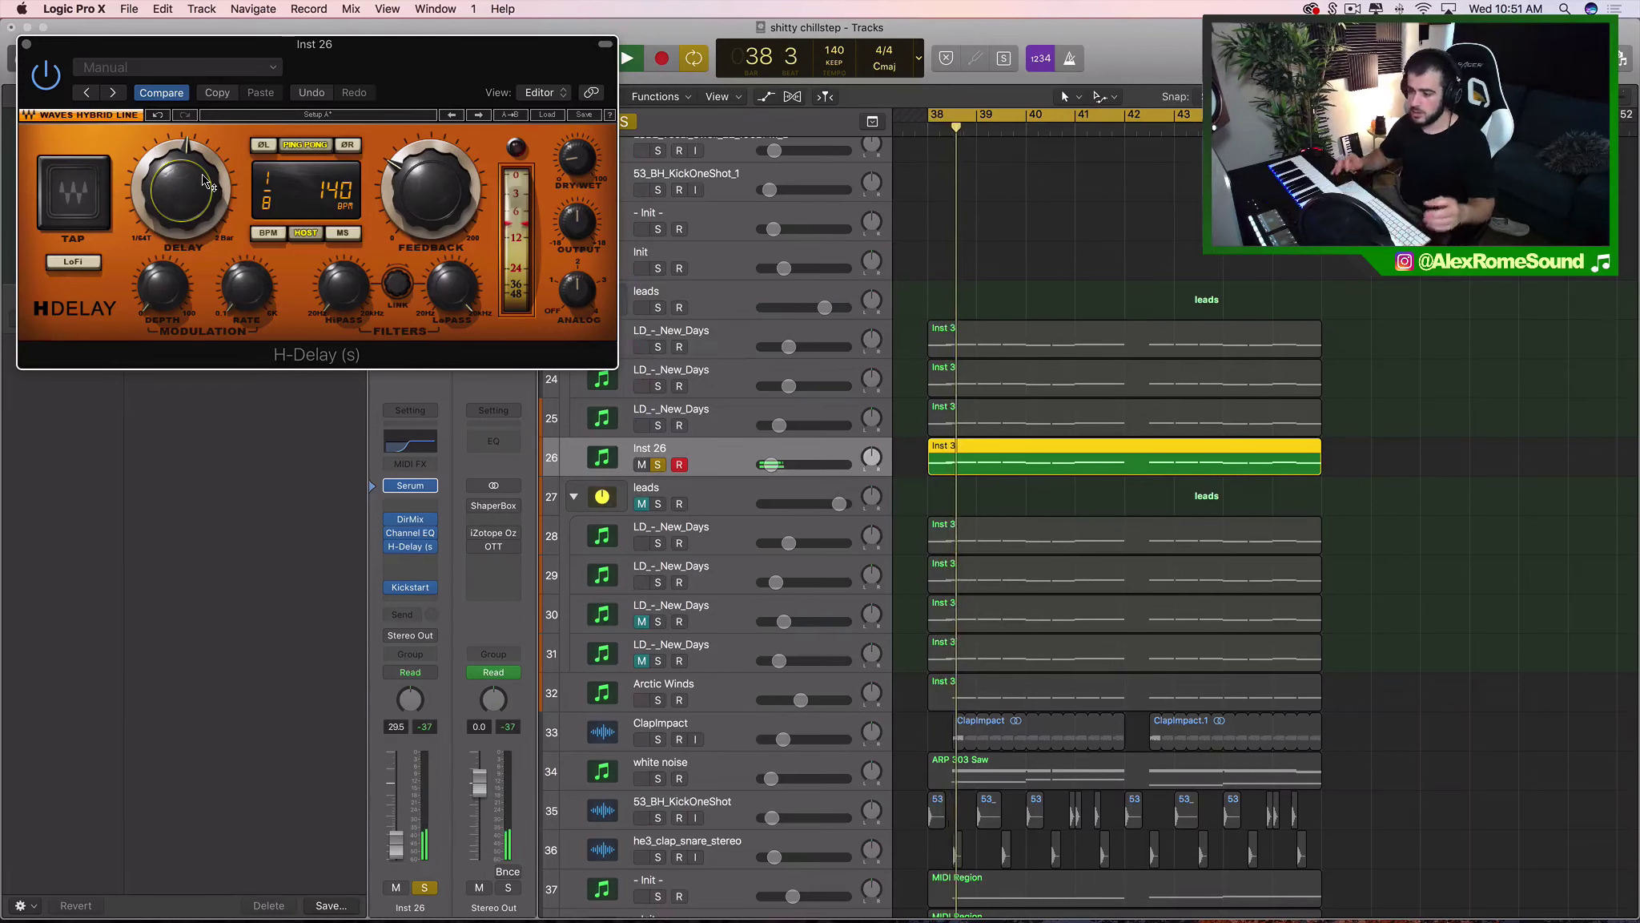
mouse_move(577, 165)
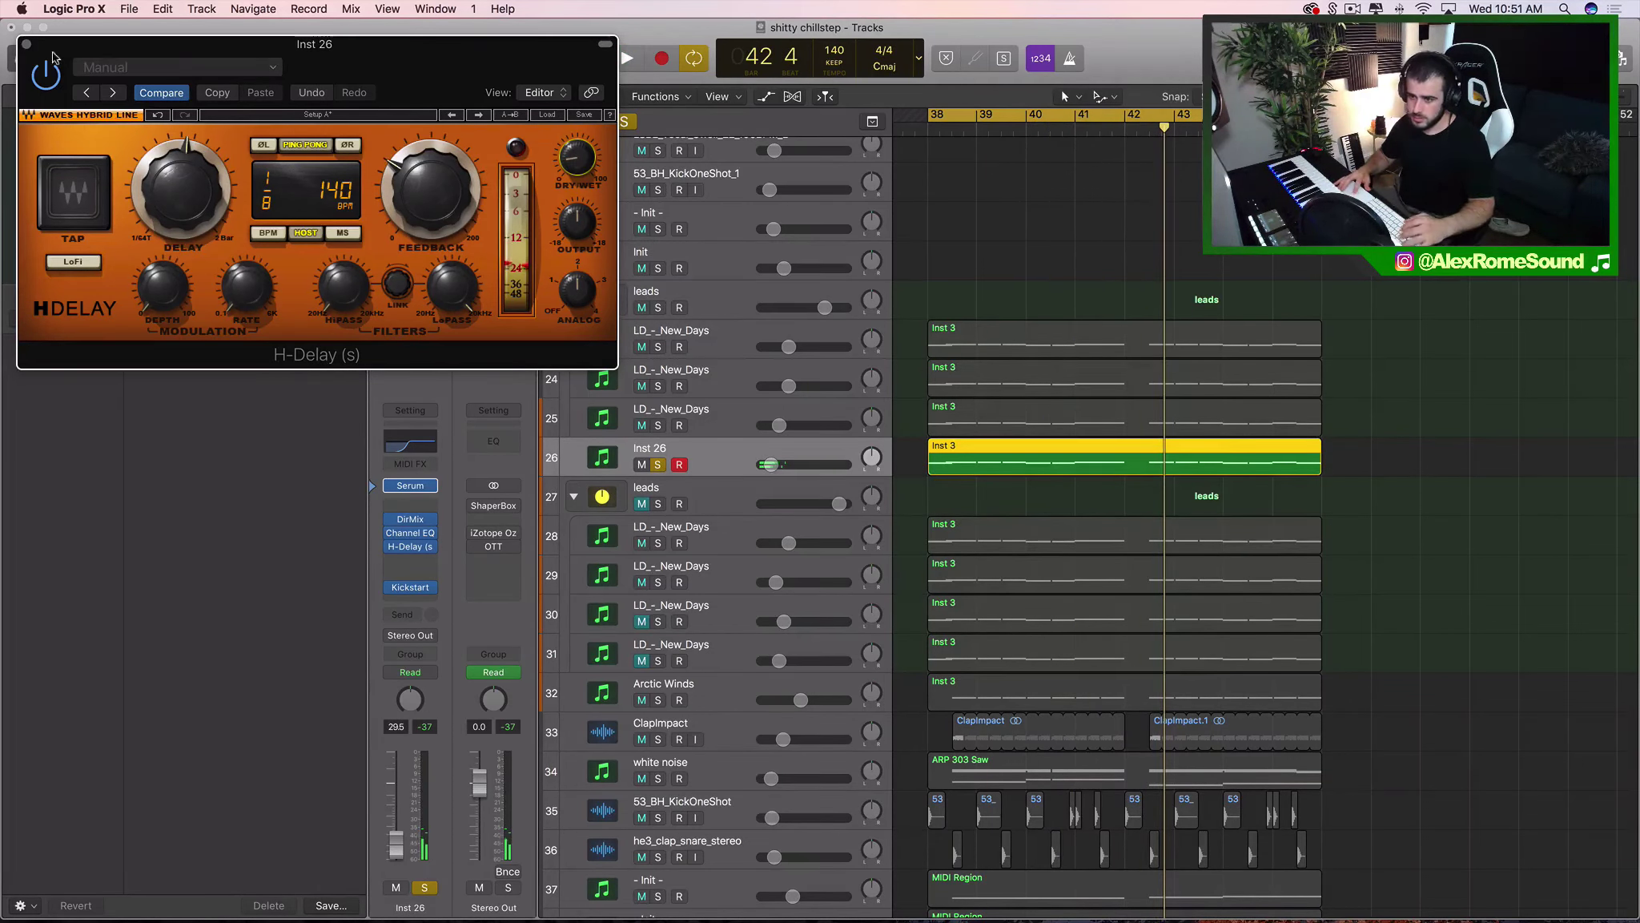
left_click(26, 44)
Insert ValhallaVintageVerb below H-Delay on Inst 26 and move its window aside.
left_click(409, 560)
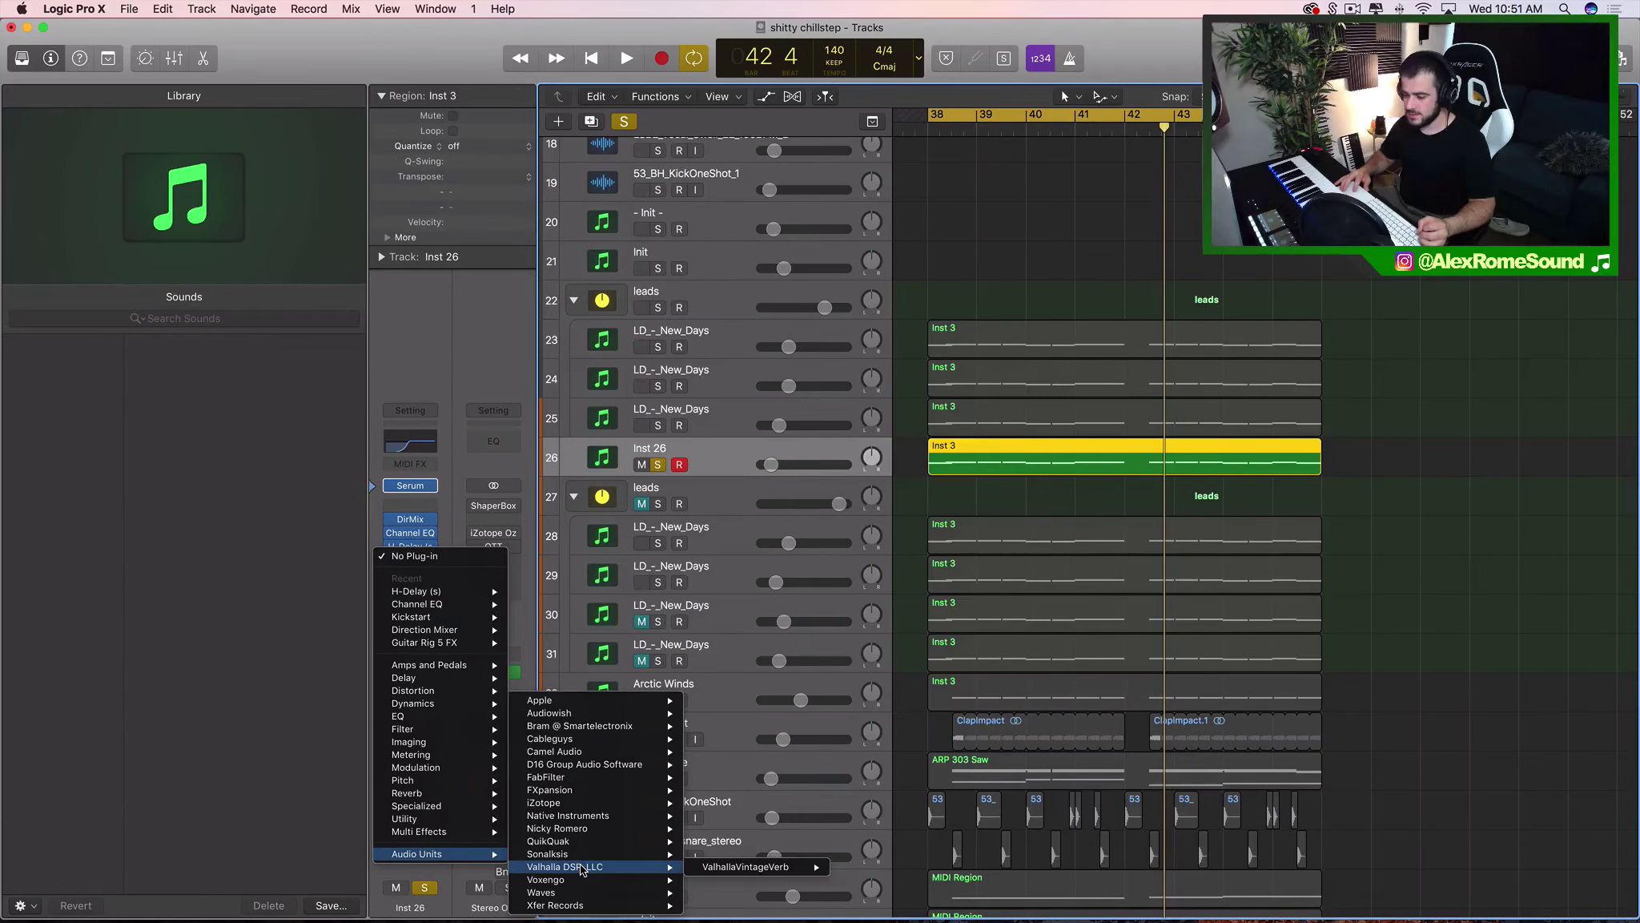
left_click(439, 419)
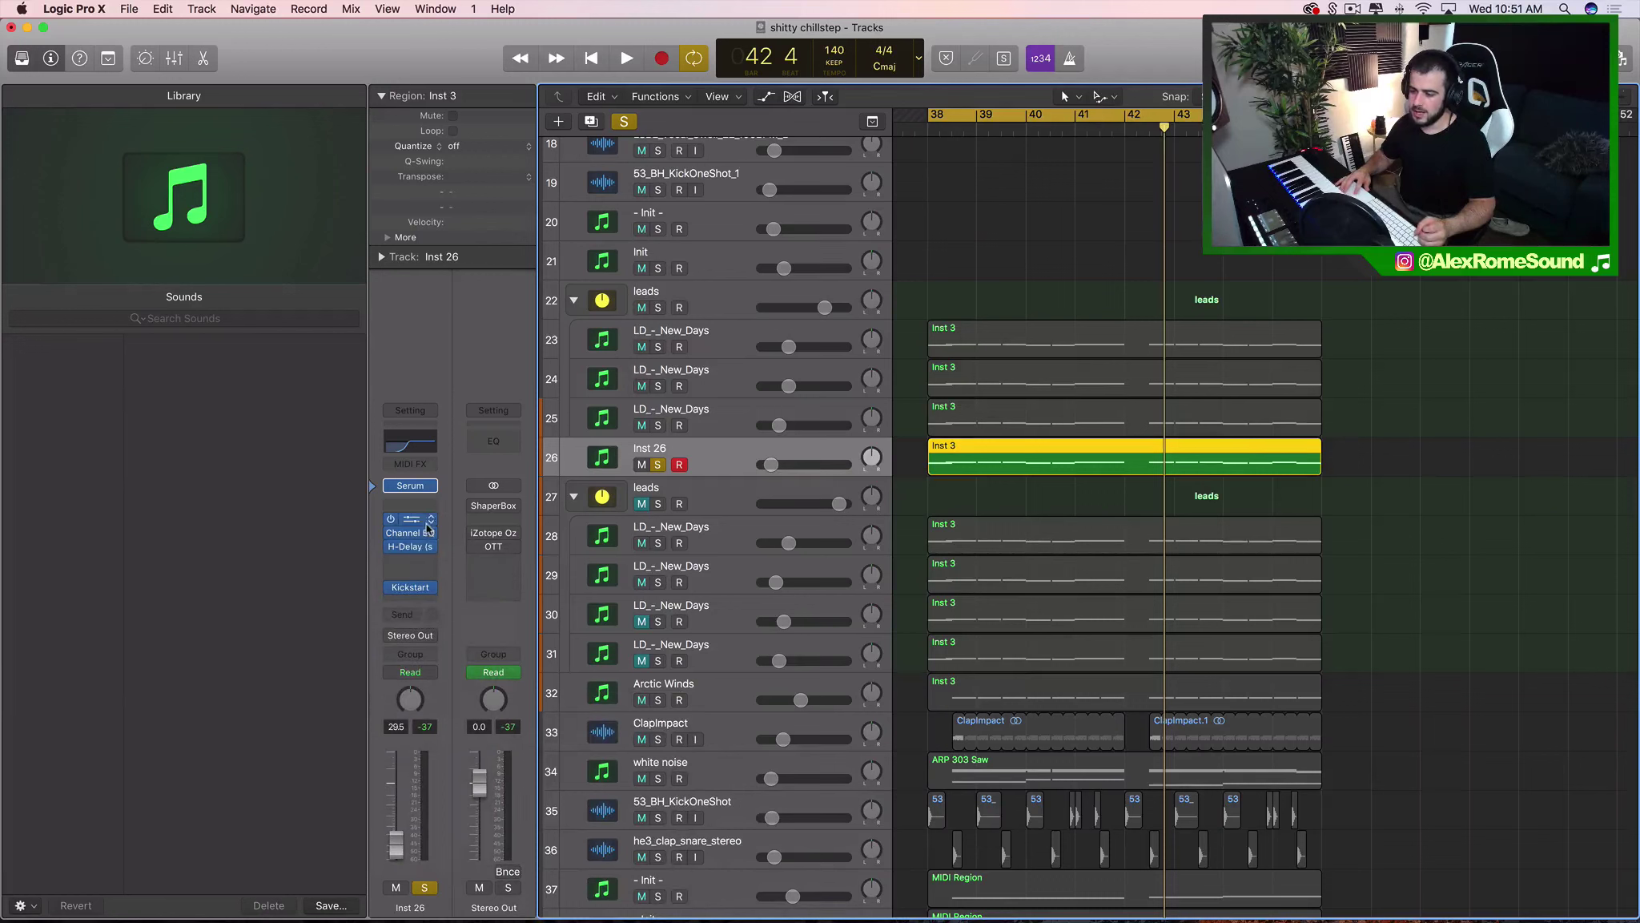
left_click(413, 571)
left_click(850, 861)
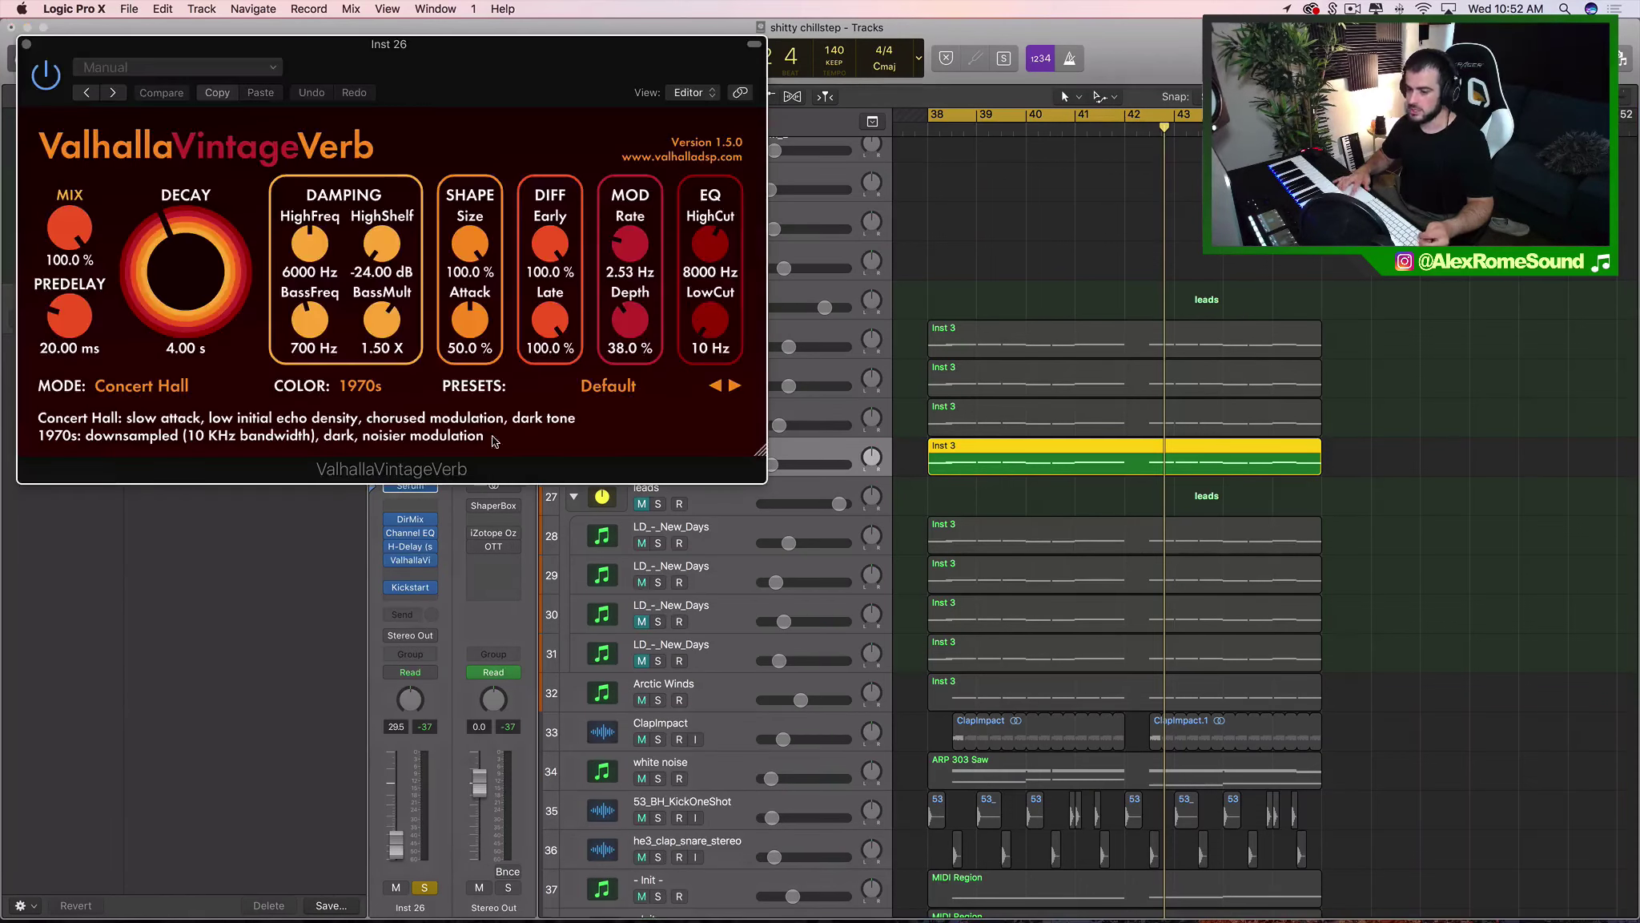
left_click_drag(201, 44, 844, 51)
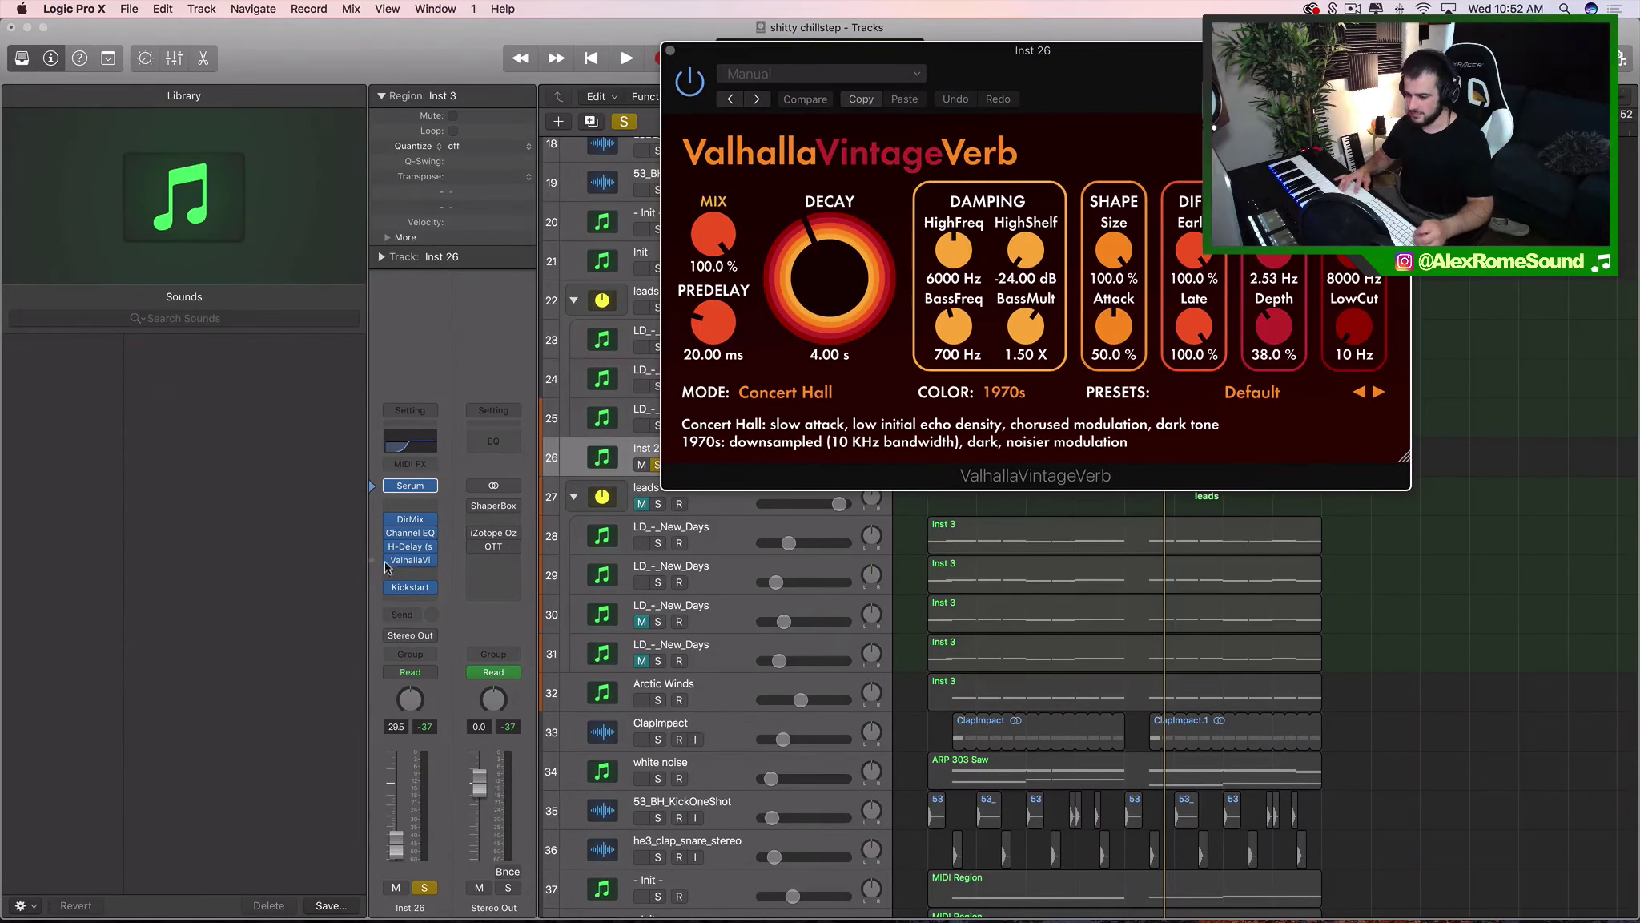
Reopen H-Delay to adjust a control, close it, and reposition the reverb window.
left_click(410, 546)
left_click(576, 286)
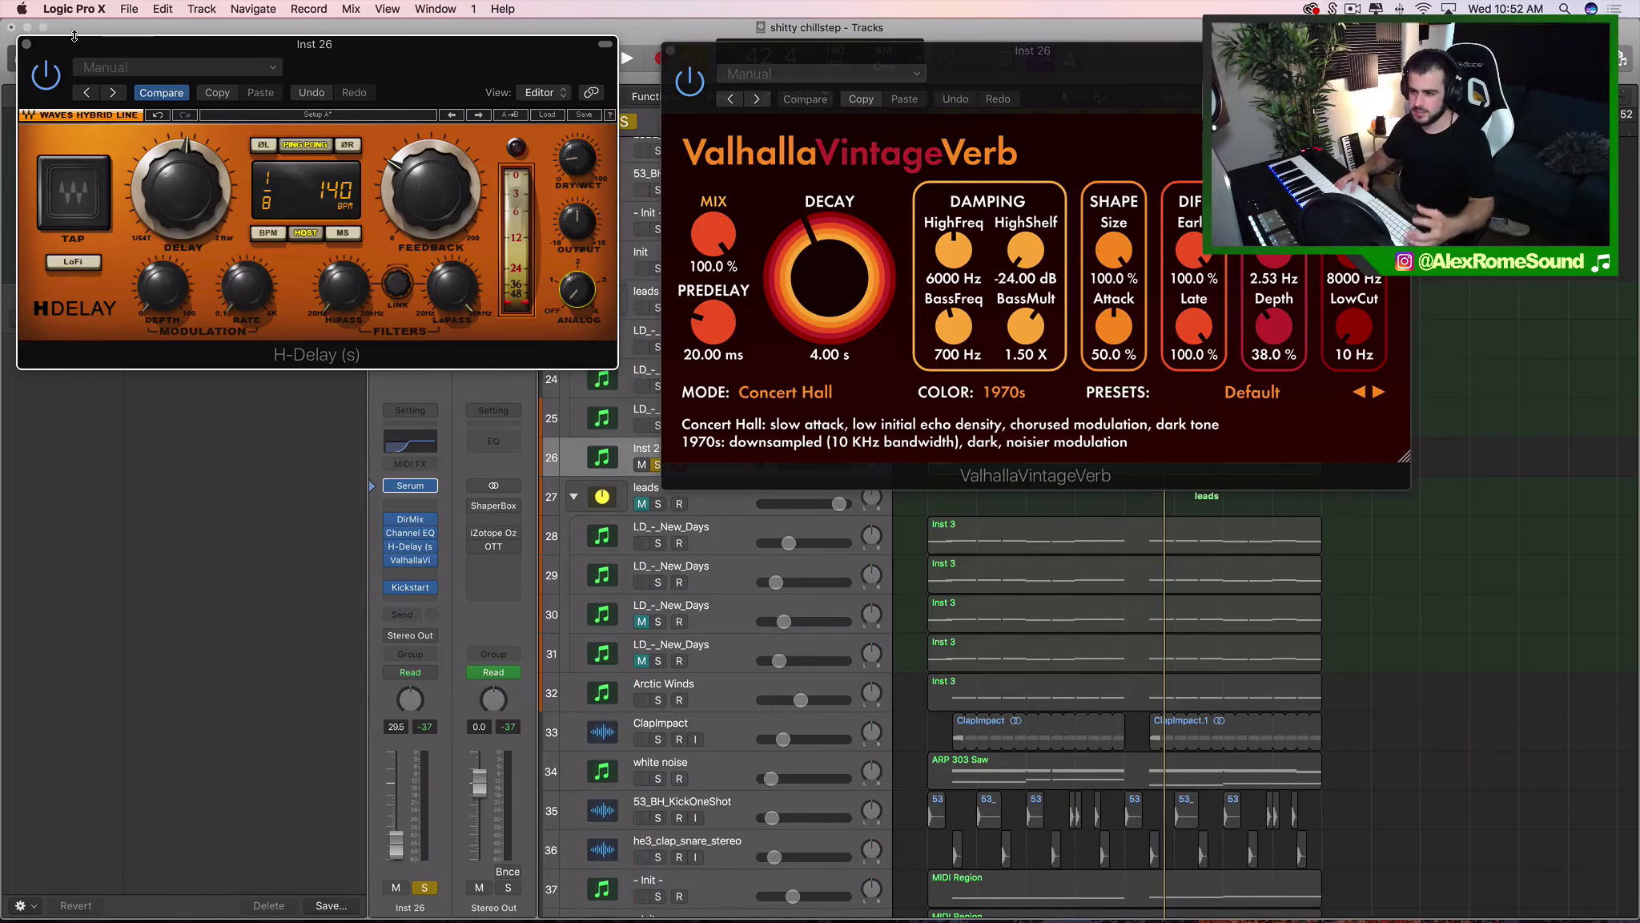
left_click(26, 44)
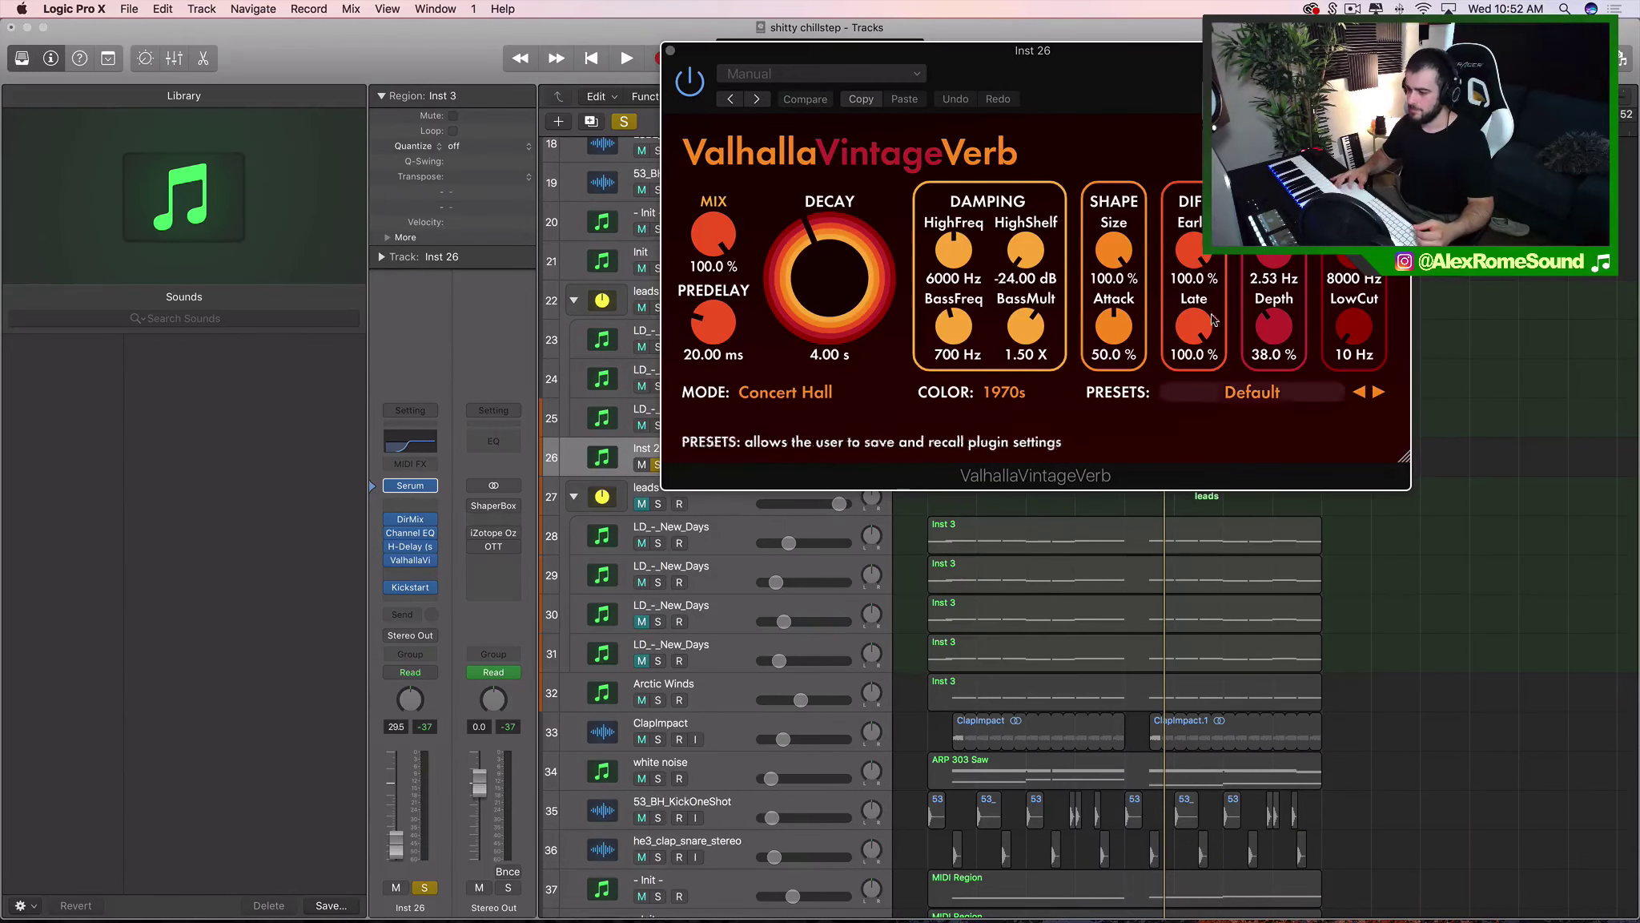
left_click_drag(977, 84, 545, 105)
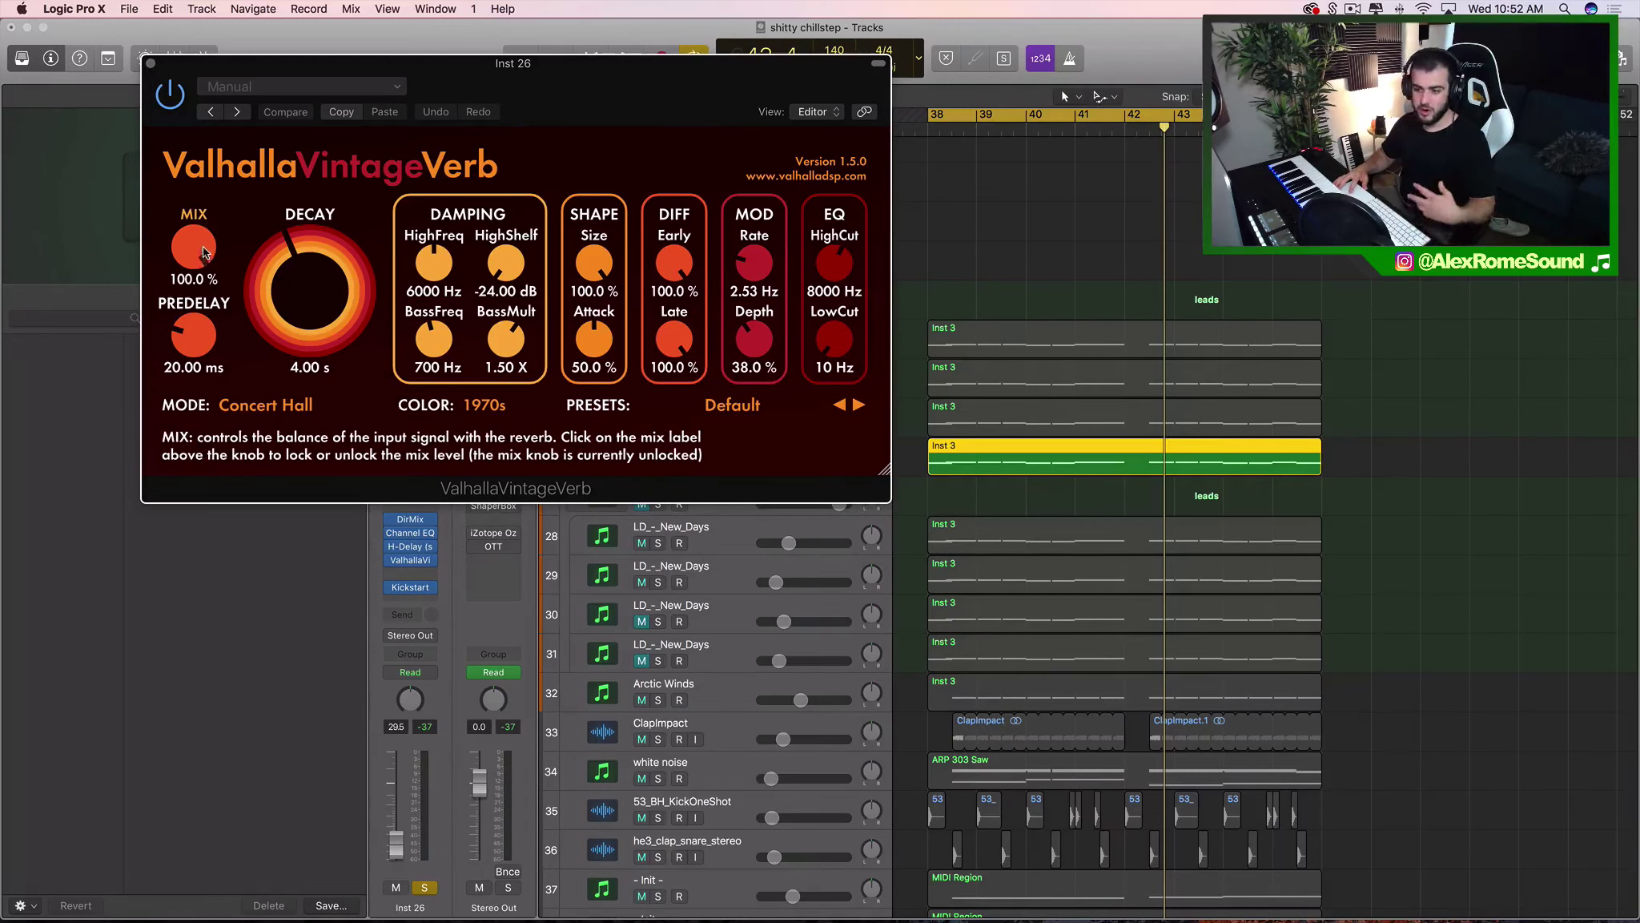
Shorten the VintageVerb decay to 2.06 s and bring the mix down to about 17%.
left_click_drag(203, 252, 244, 297)
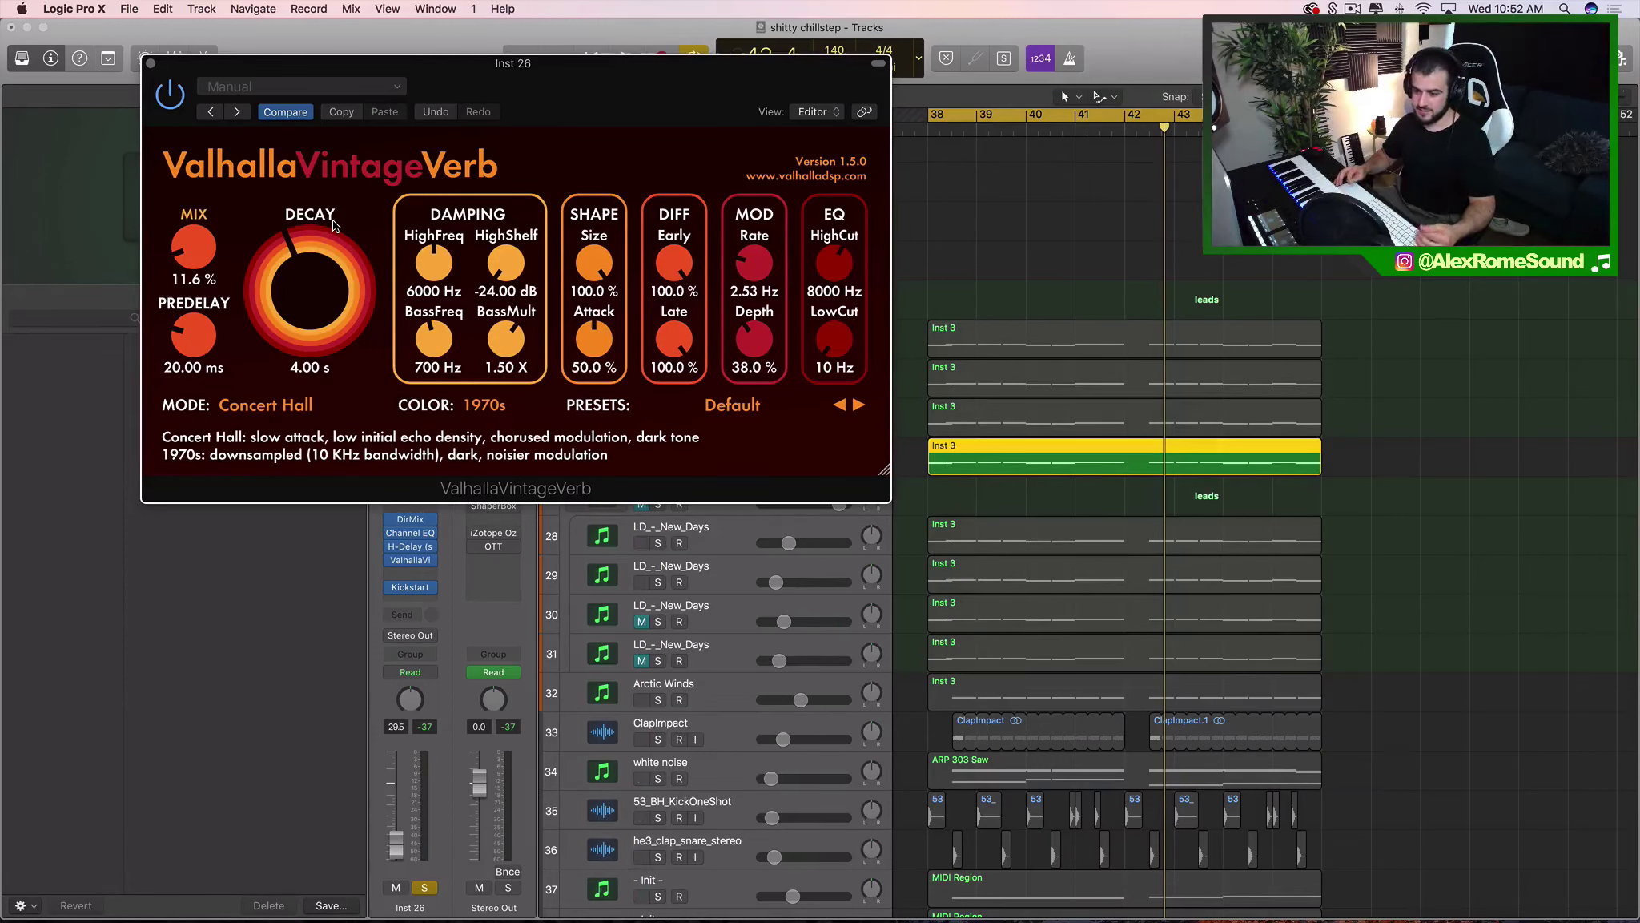
left_click_drag(312, 289, 312, 317)
left_click_drag(198, 236, 200, 227)
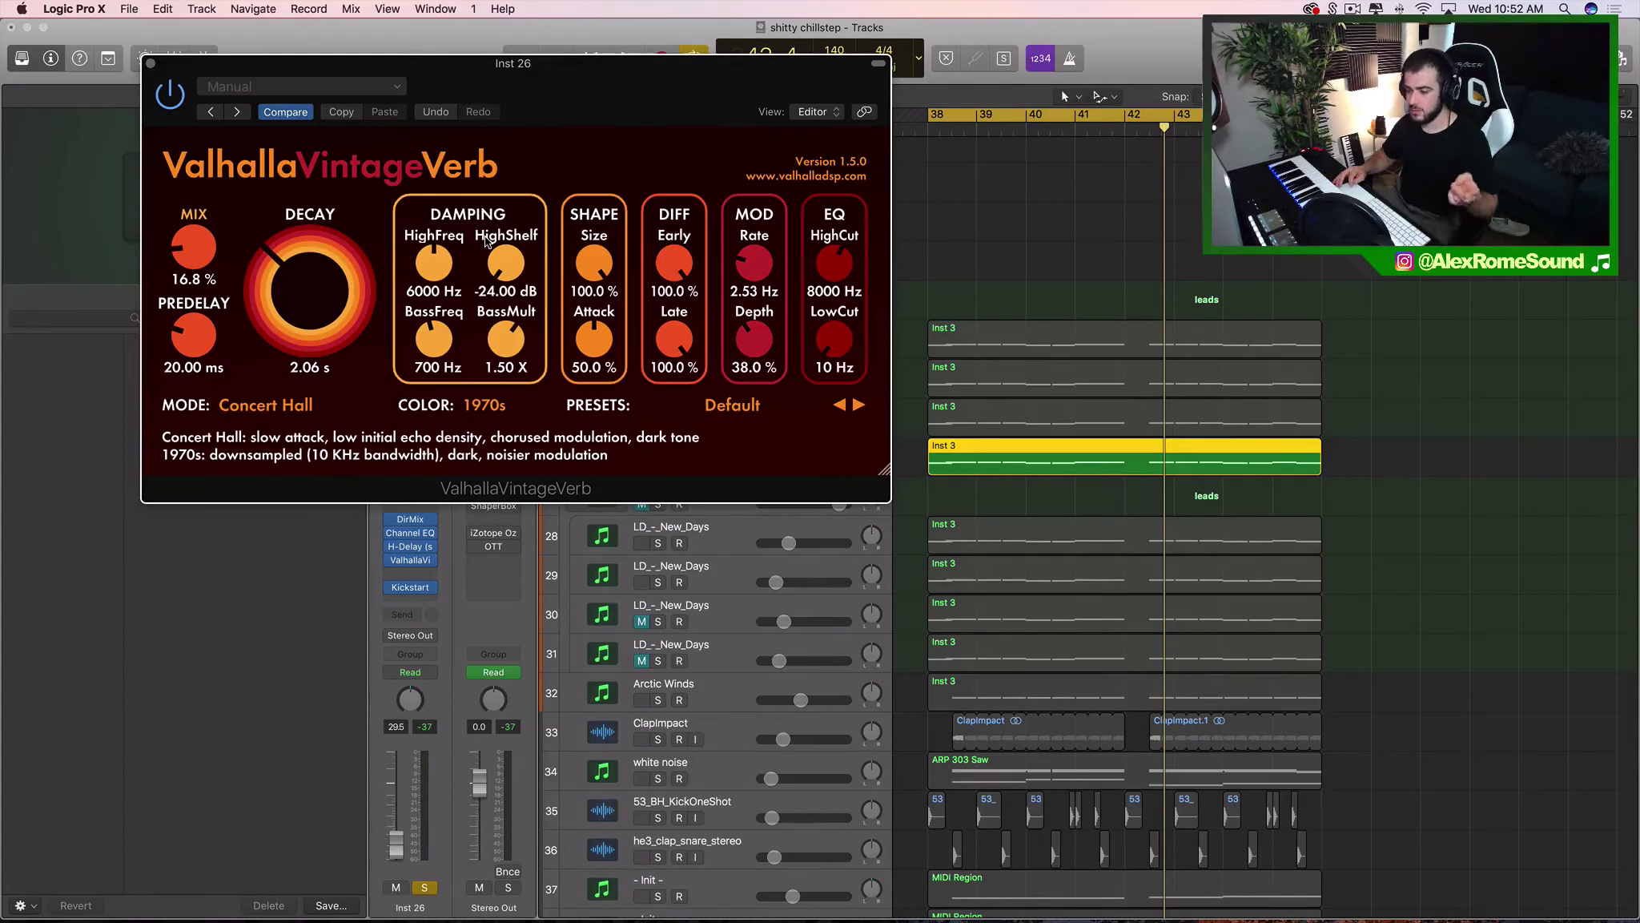
While playing, raise the reverb mix to 24.4% and set its low cut to 380 Hz.
key("space")
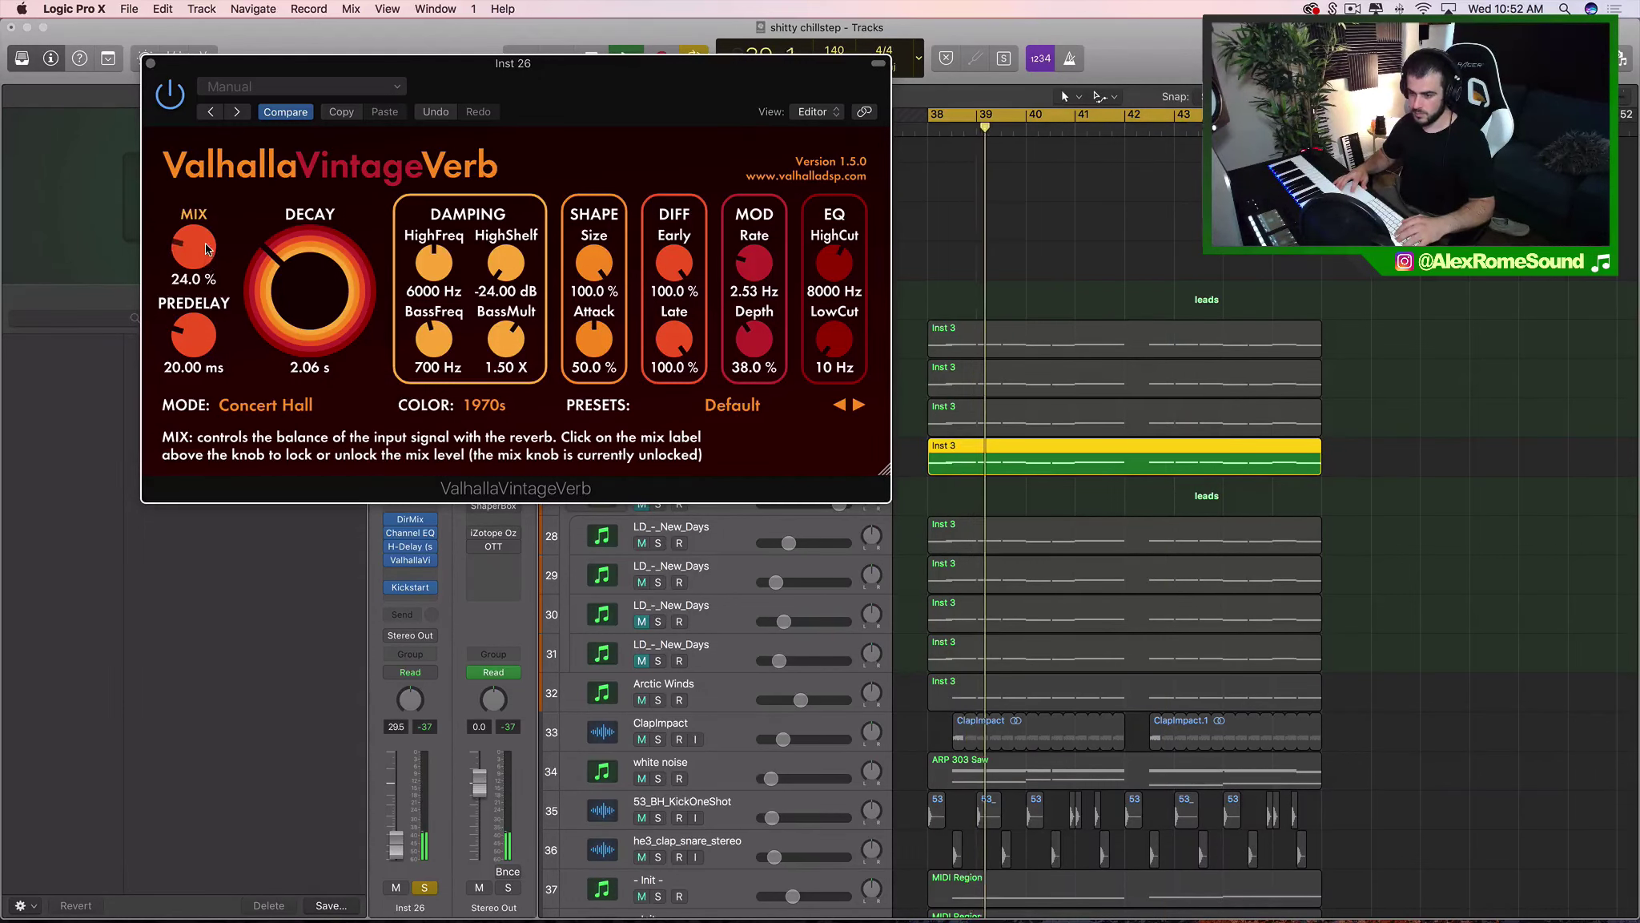
left_click_drag(207, 265, 207, 248)
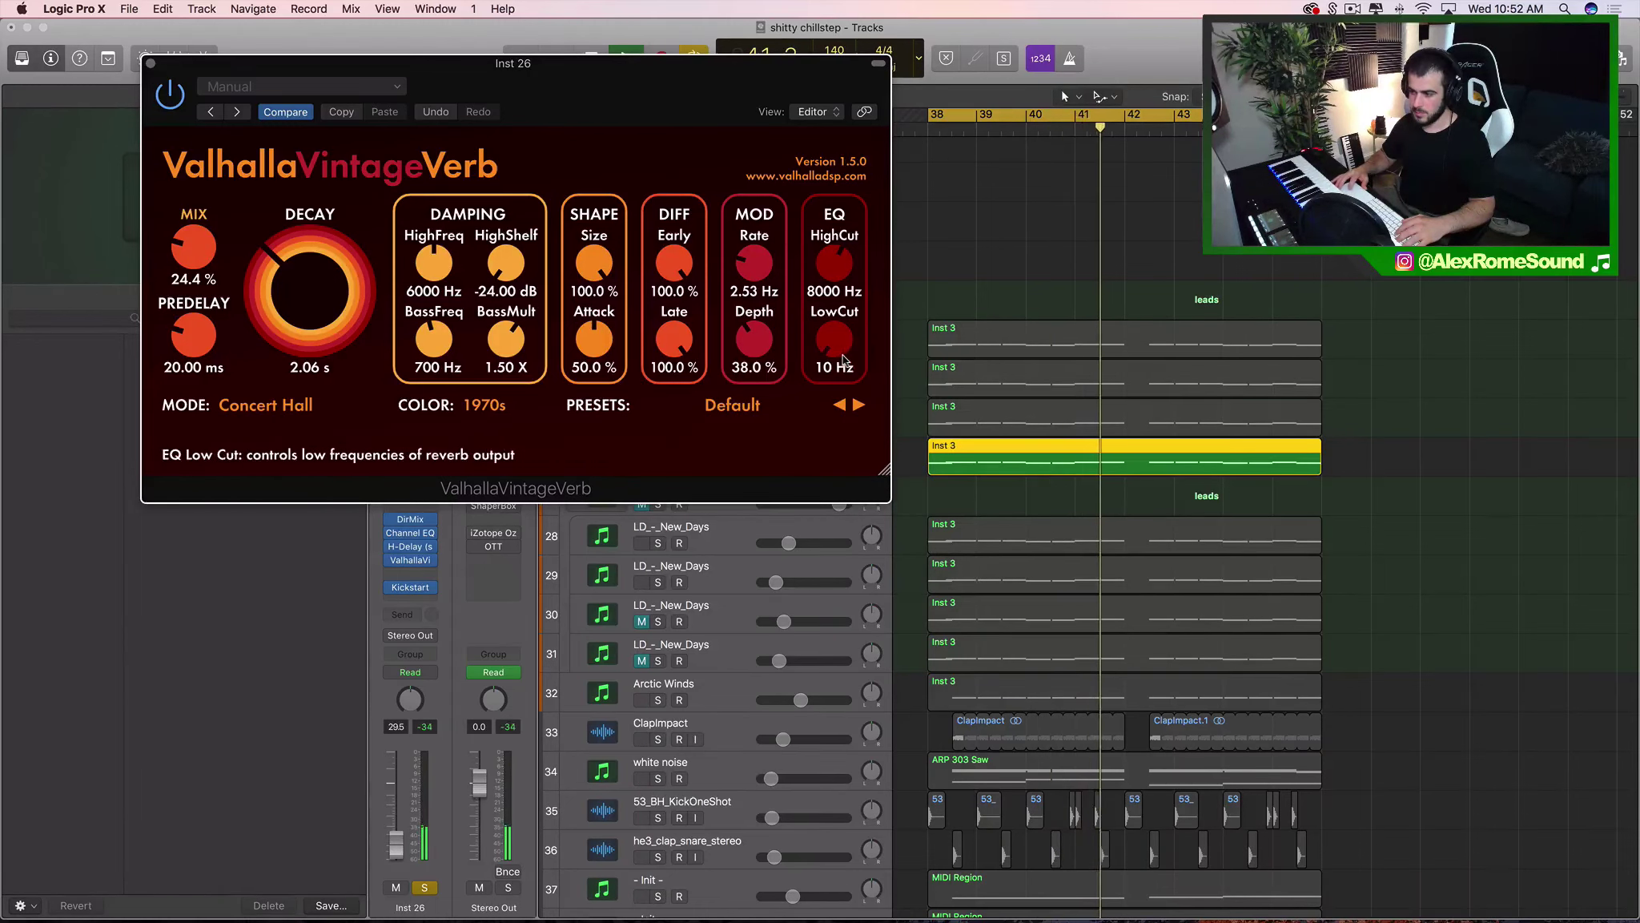
left_click_drag(837, 356, 840, 309)
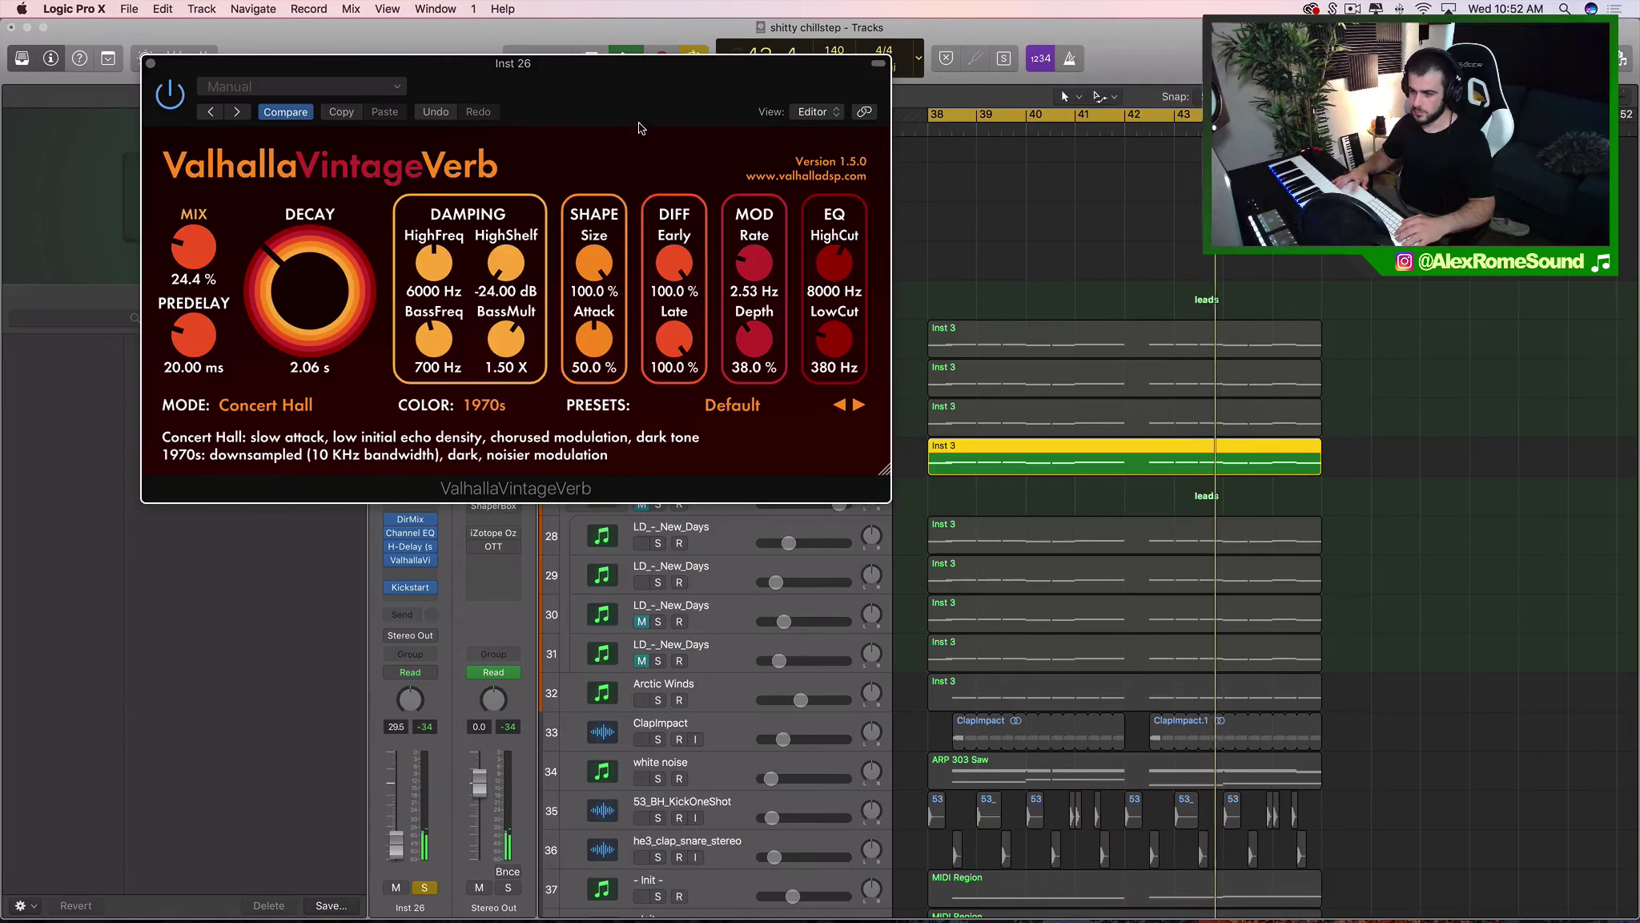
key("super+w")
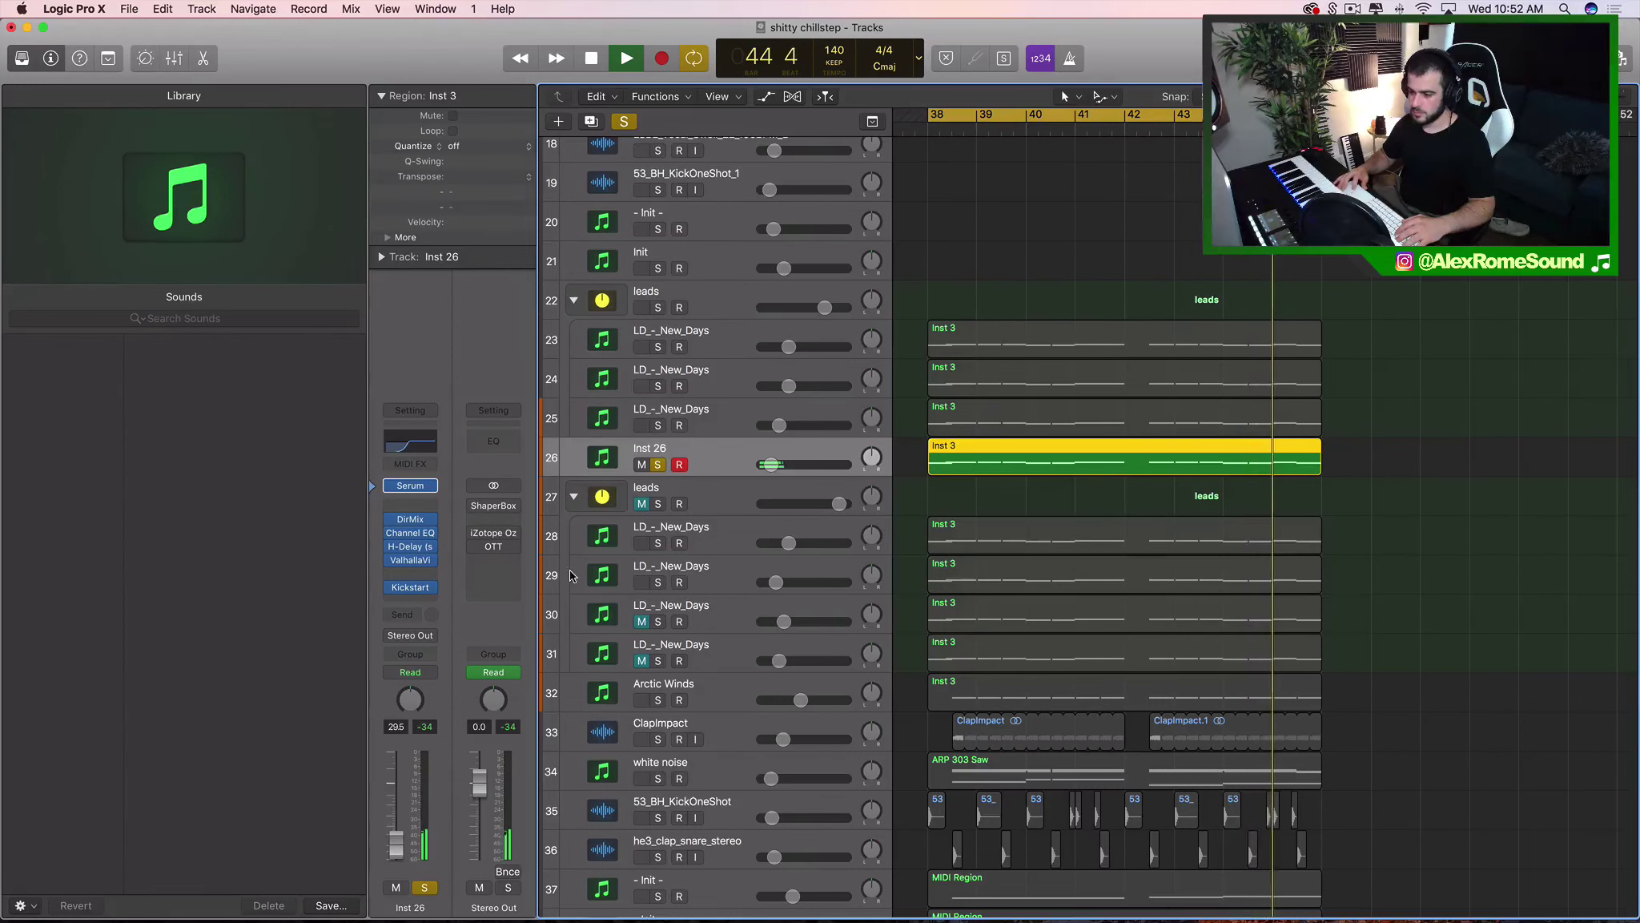
key("space")
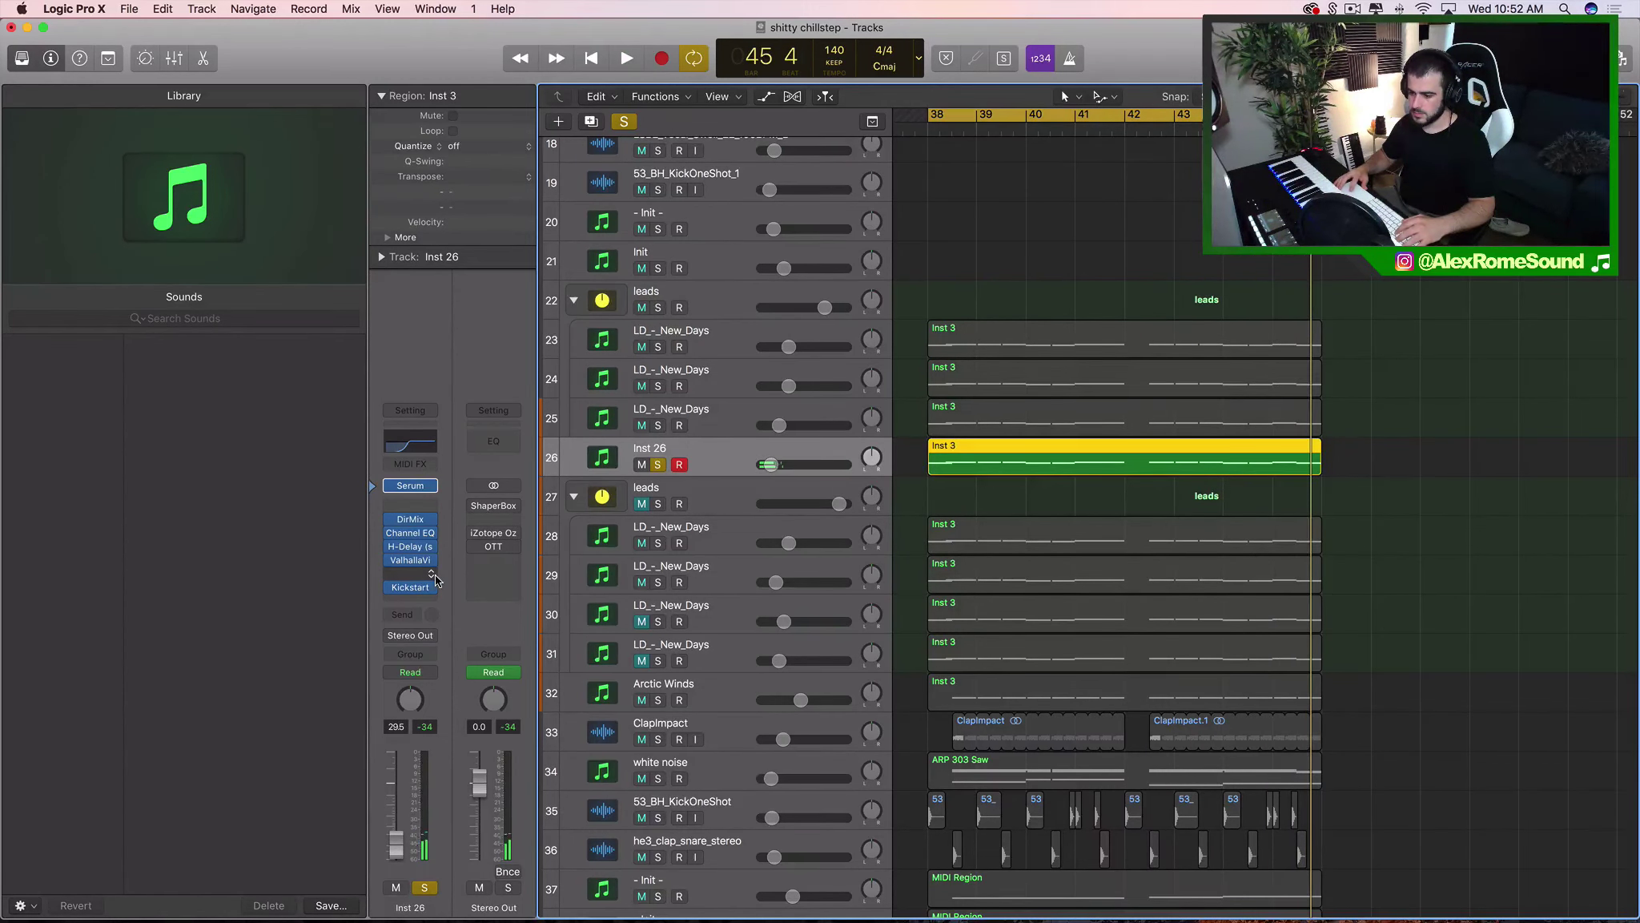
left_click(433, 573)
Insert a stereo Xfer OTT after VintageVerb on Inst 26.
mouse_move(445, 867)
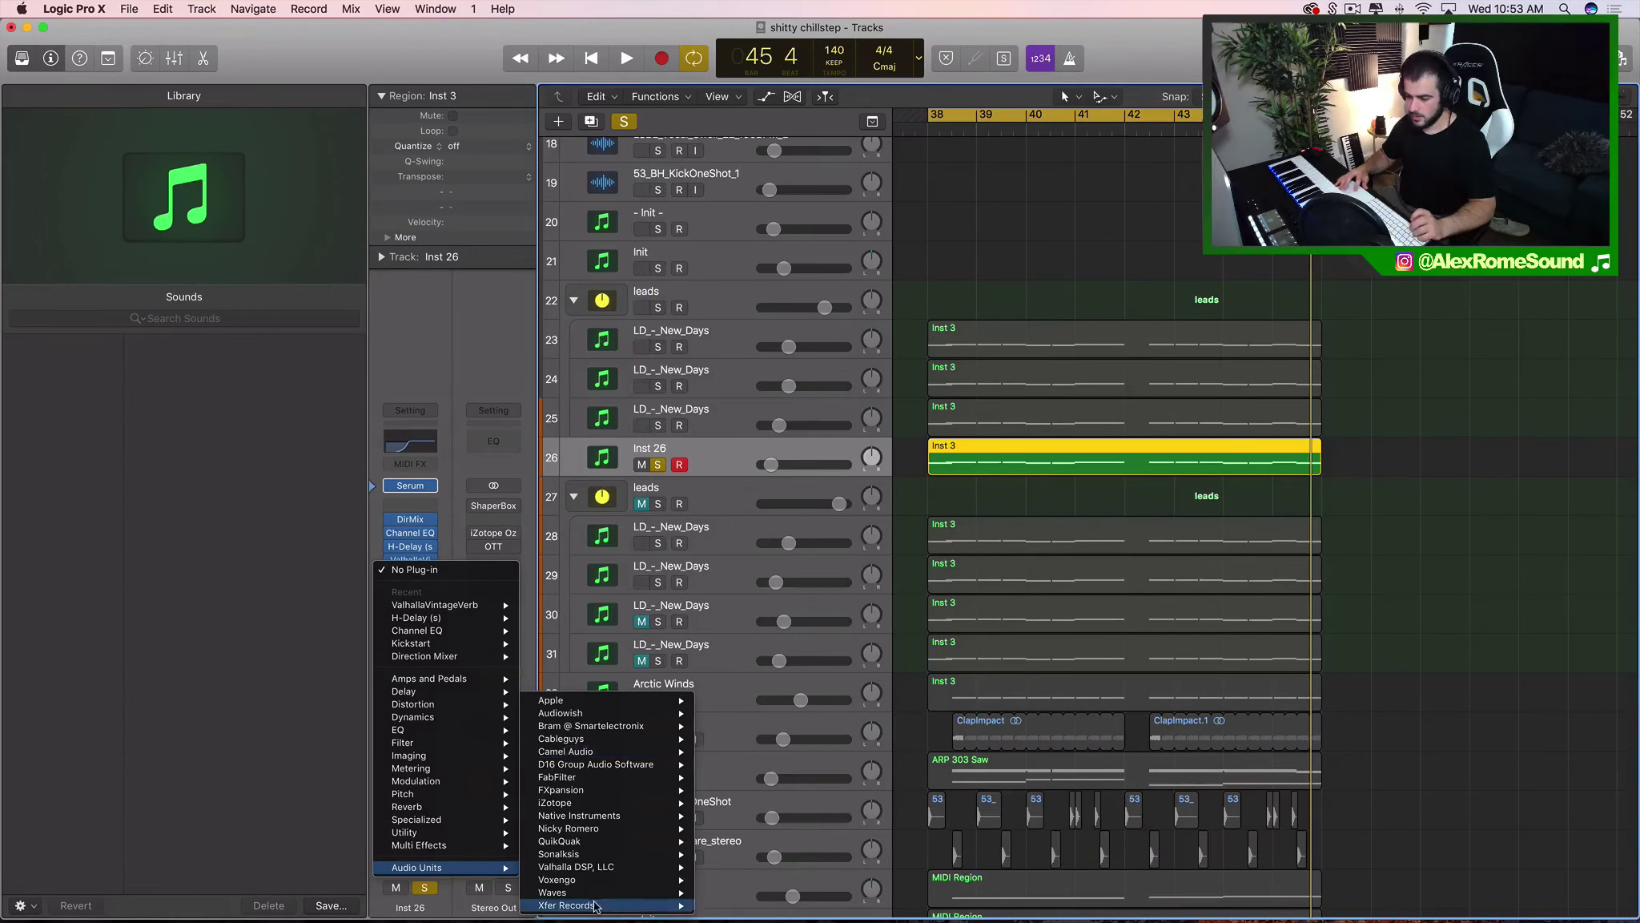
mouse_move(608, 905)
mouse_move(801, 905)
left_click(881, 894)
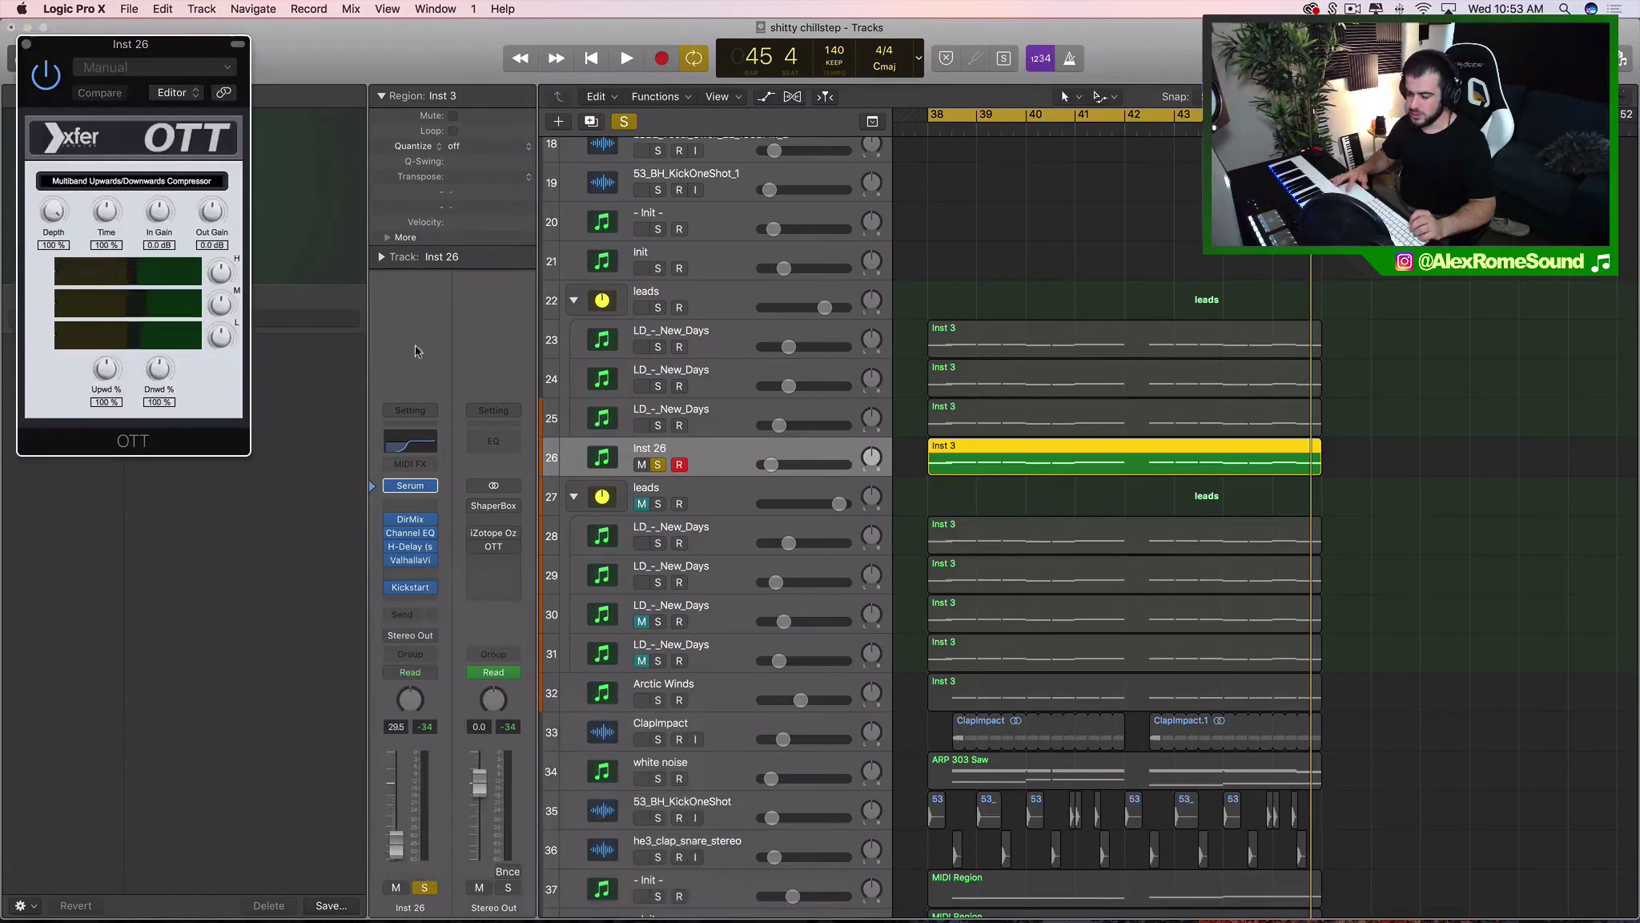
Set OTT depth to about 55% while playing, close it, and unmute most tracks.
left_click_drag(48, 209, 8, 134)
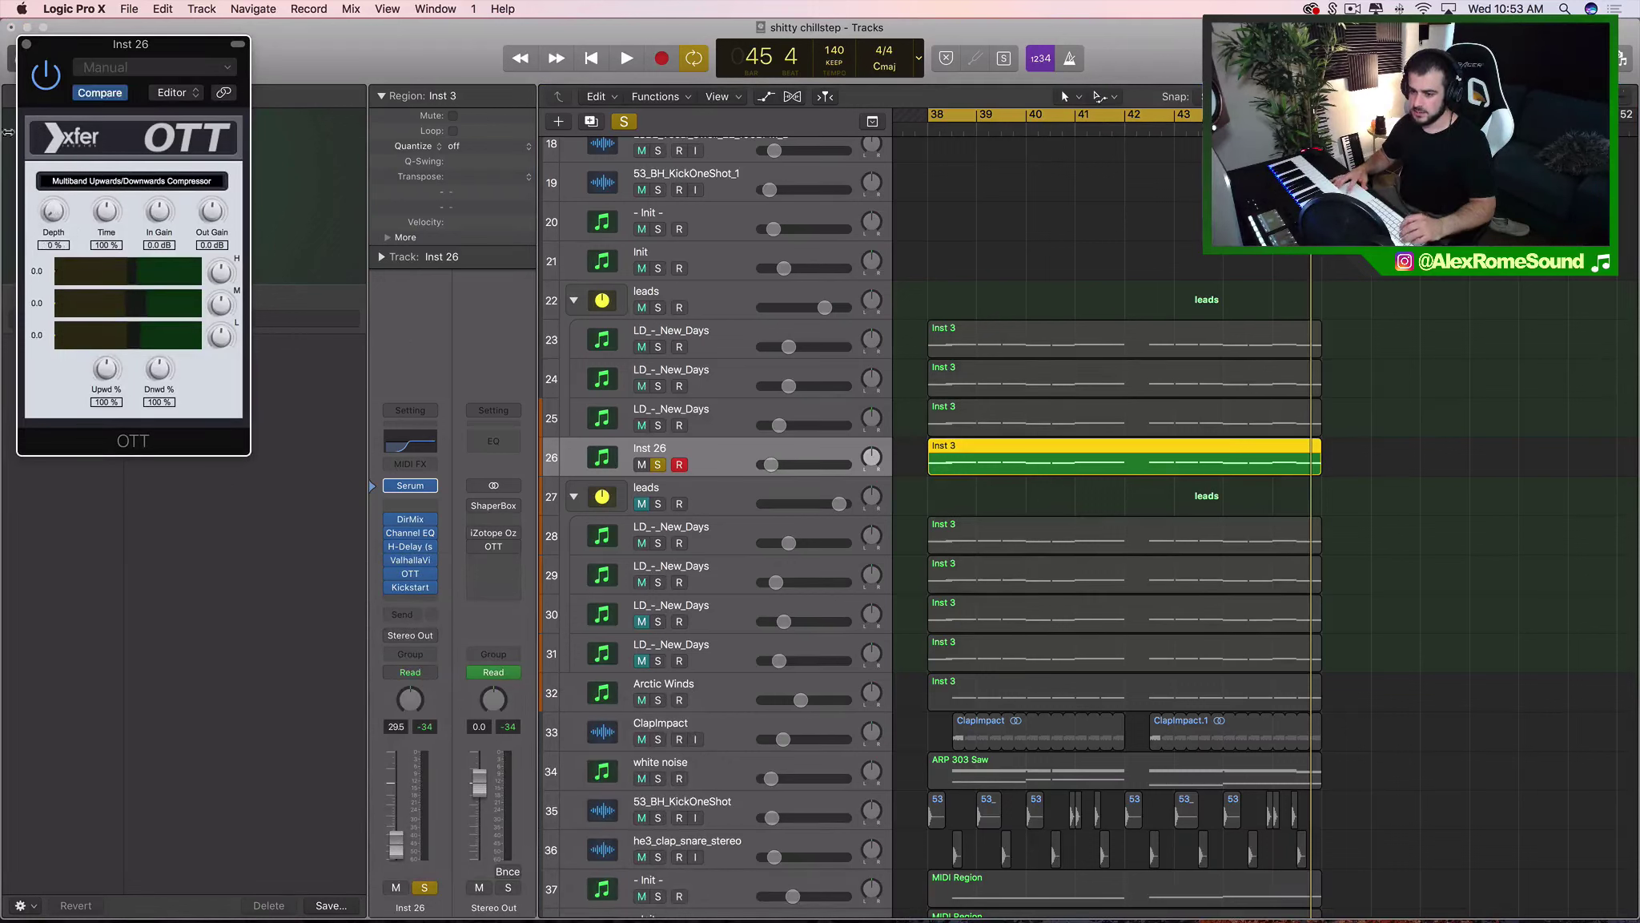
key("space")
left_click_drag(64, 213, 66, 132)
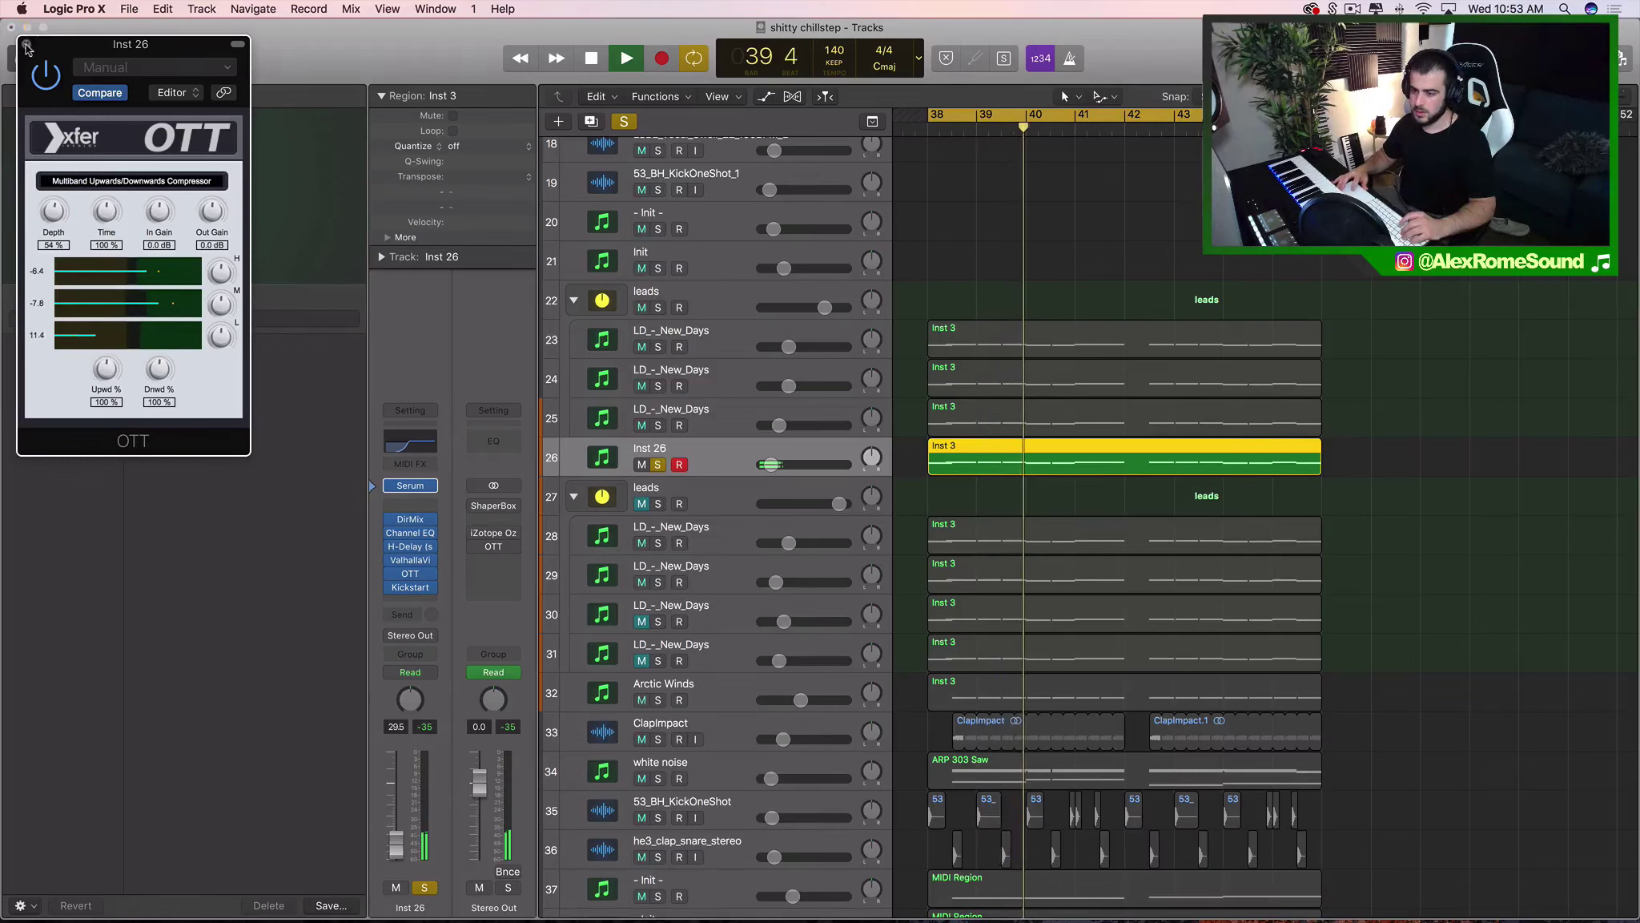
key("super+w")
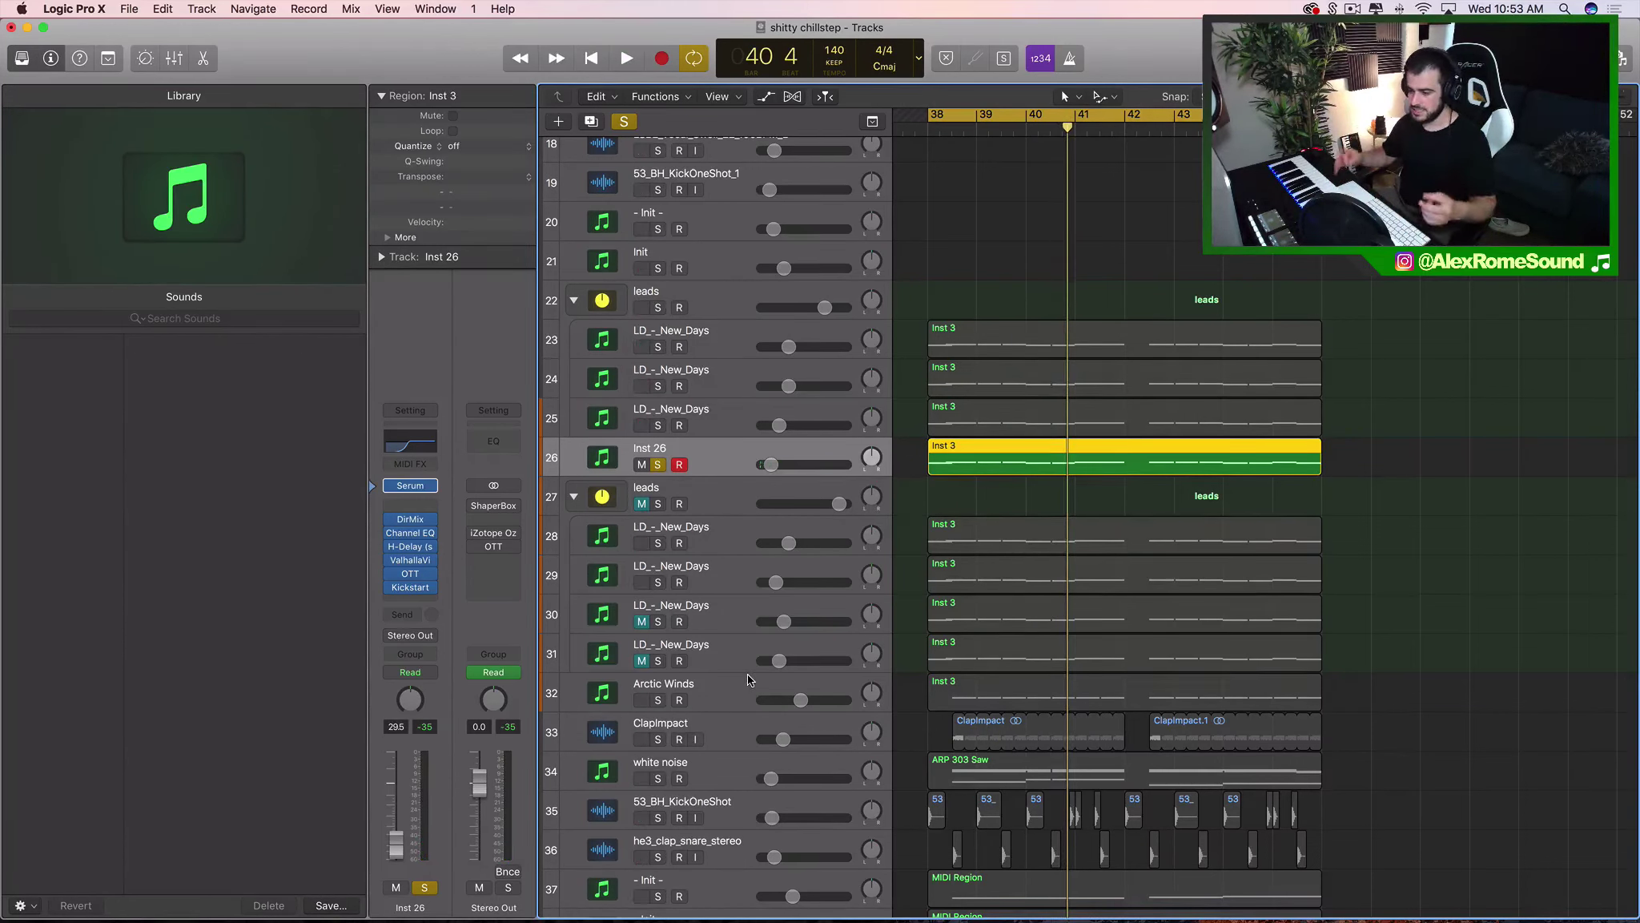
key("ctrl+super+m")
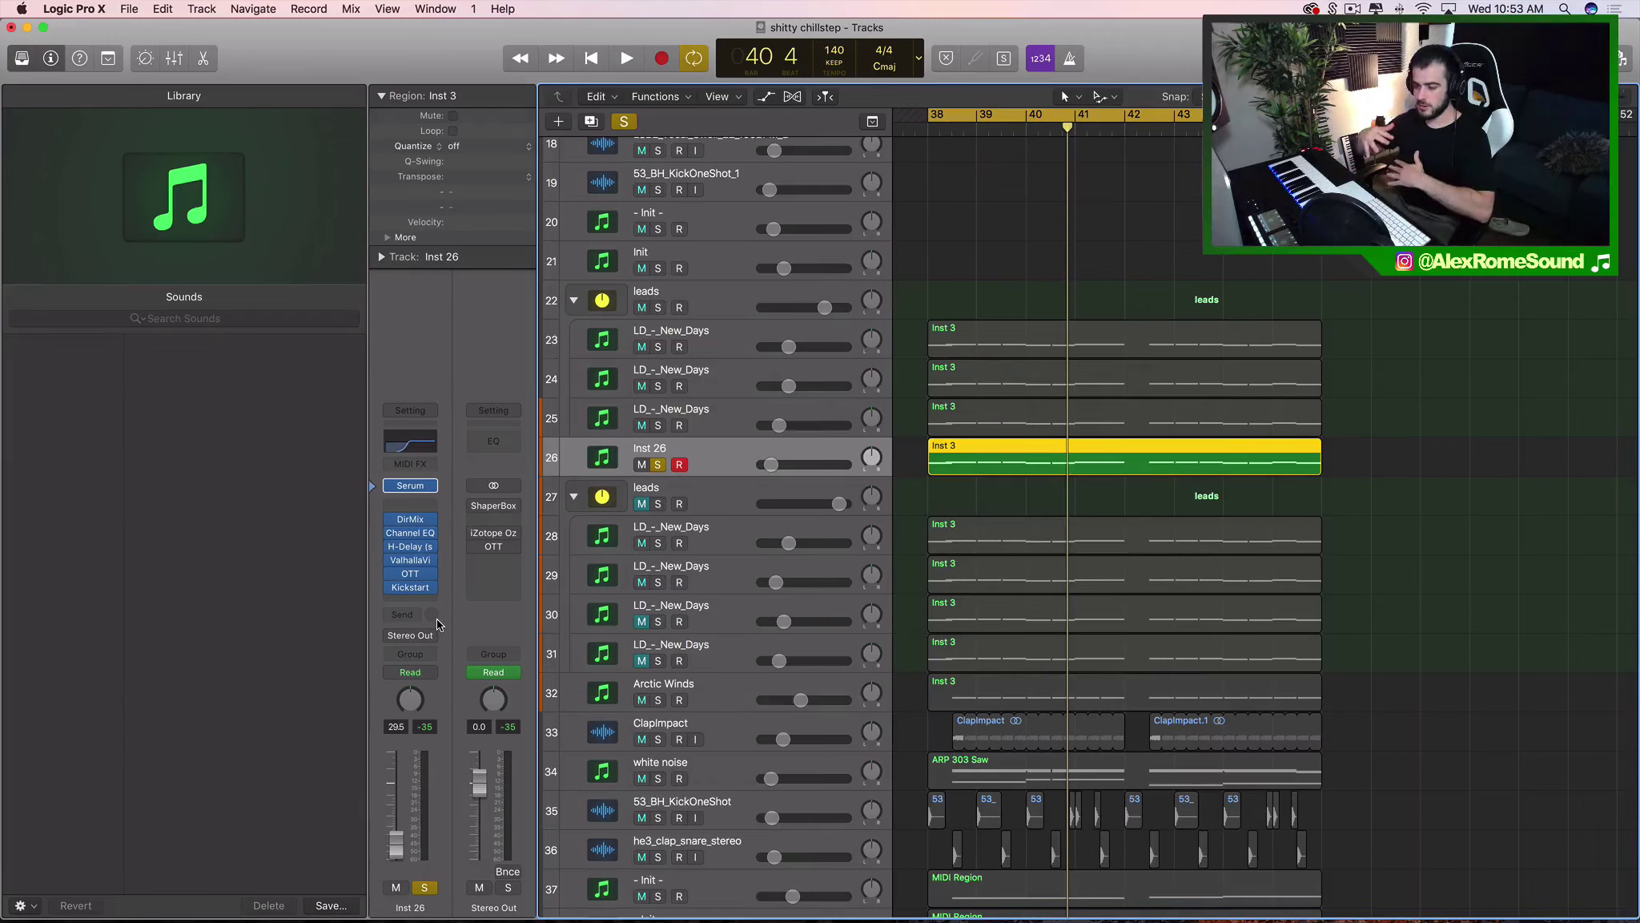
Nudge the VintageVerb mix up to 34.8%, audition the lead, and stop at bar 42.
left_click(414, 562)
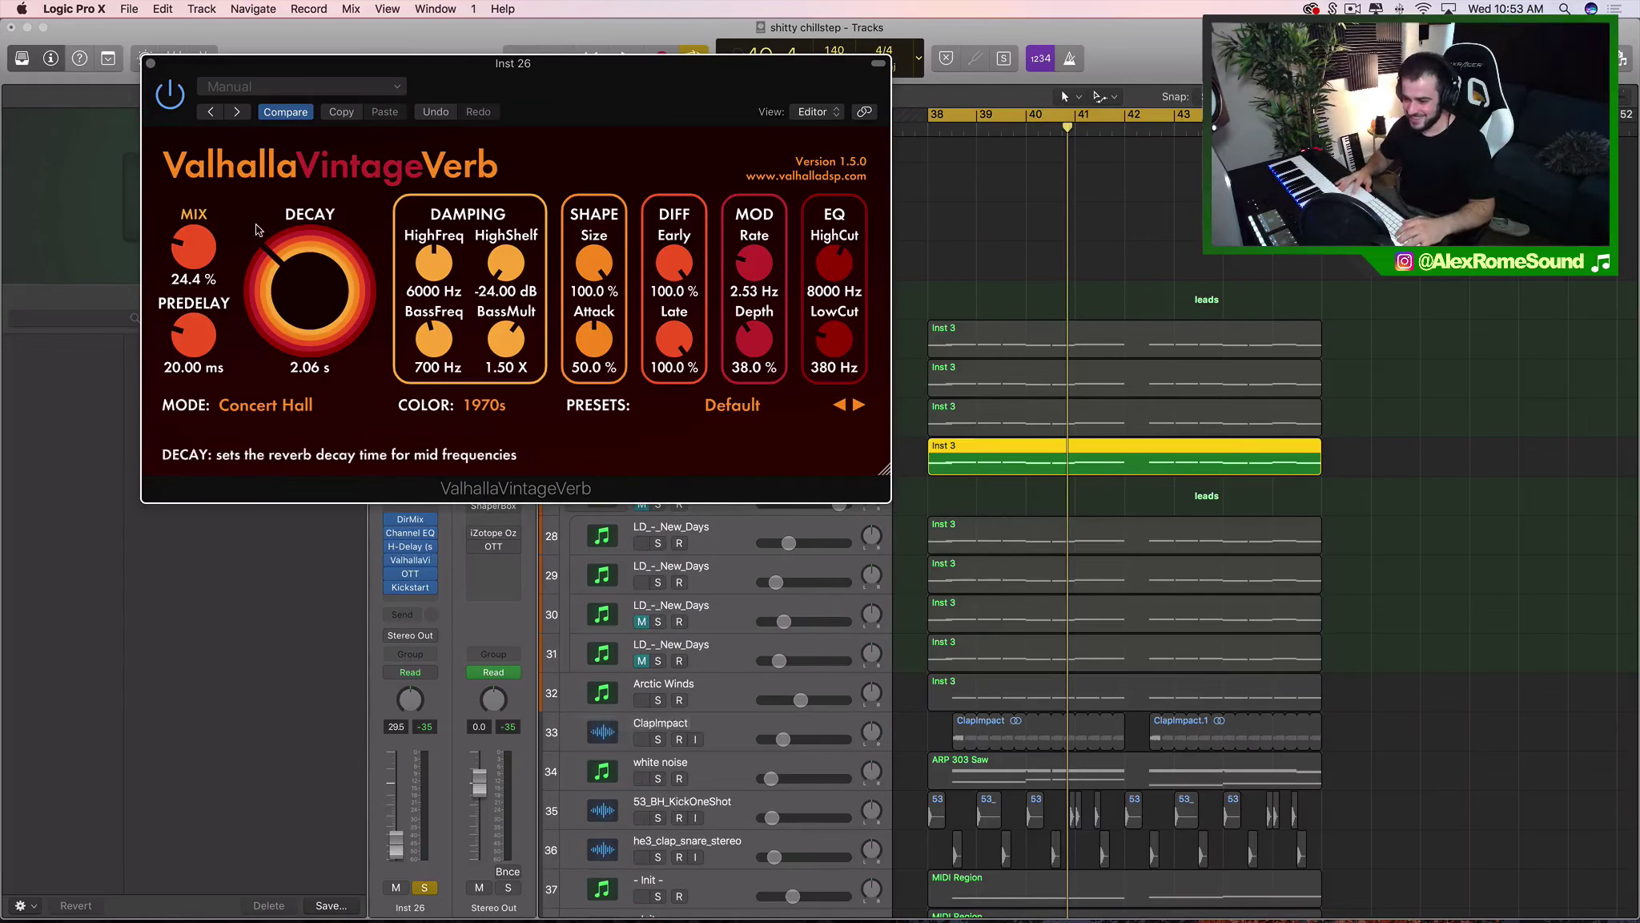
left_click_drag(198, 249, 204, 238)
key("space")
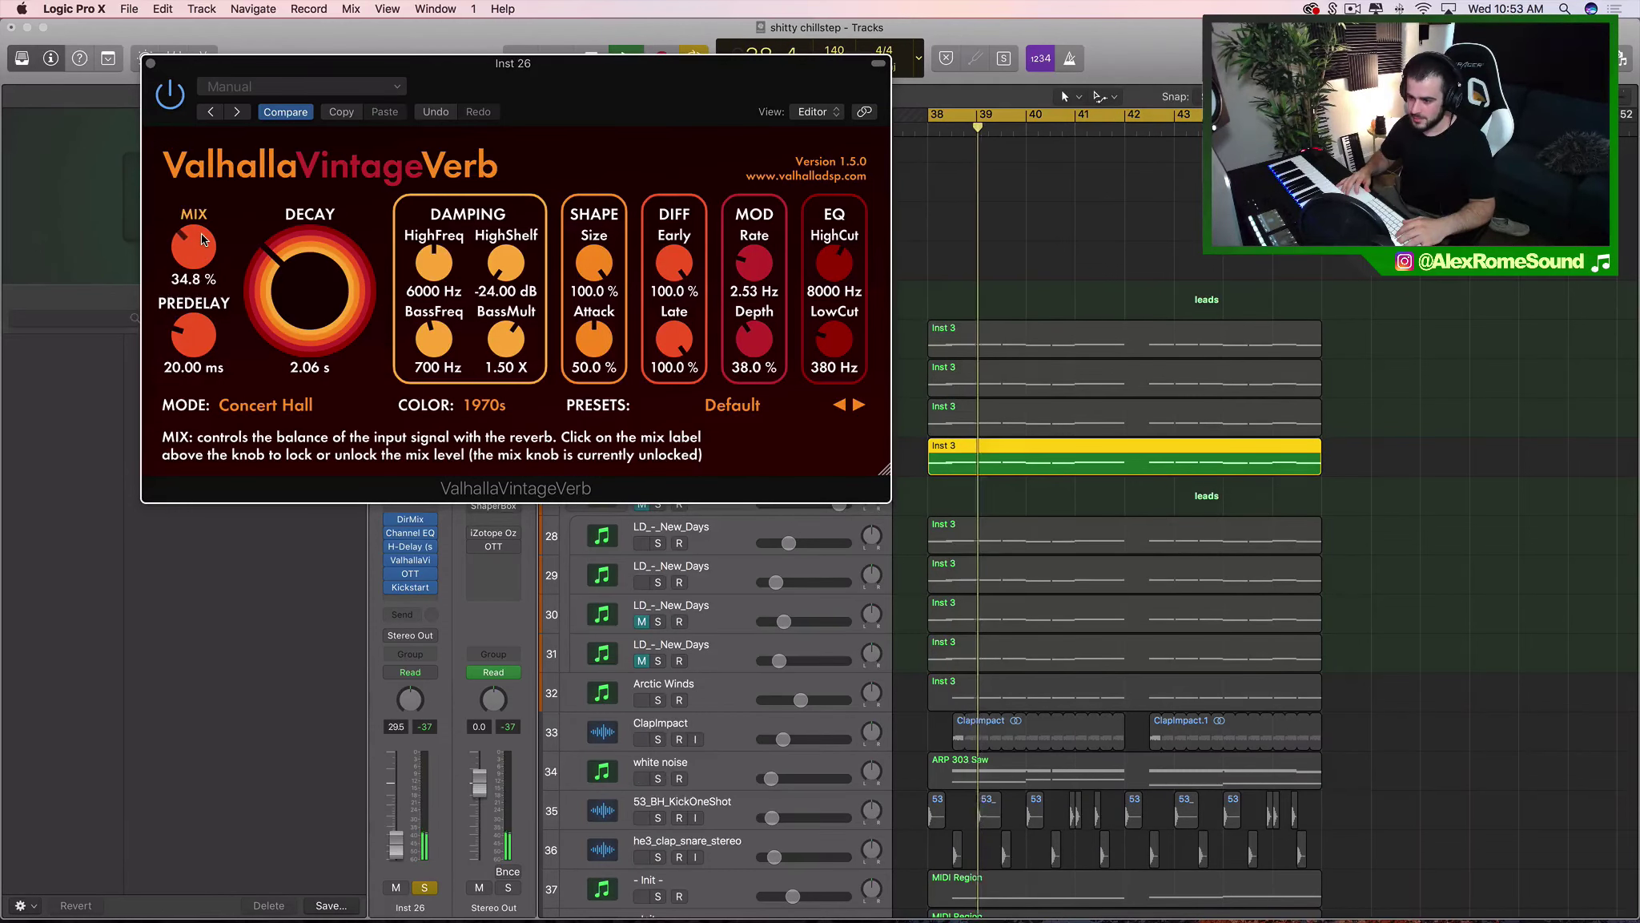
left_click(150, 63)
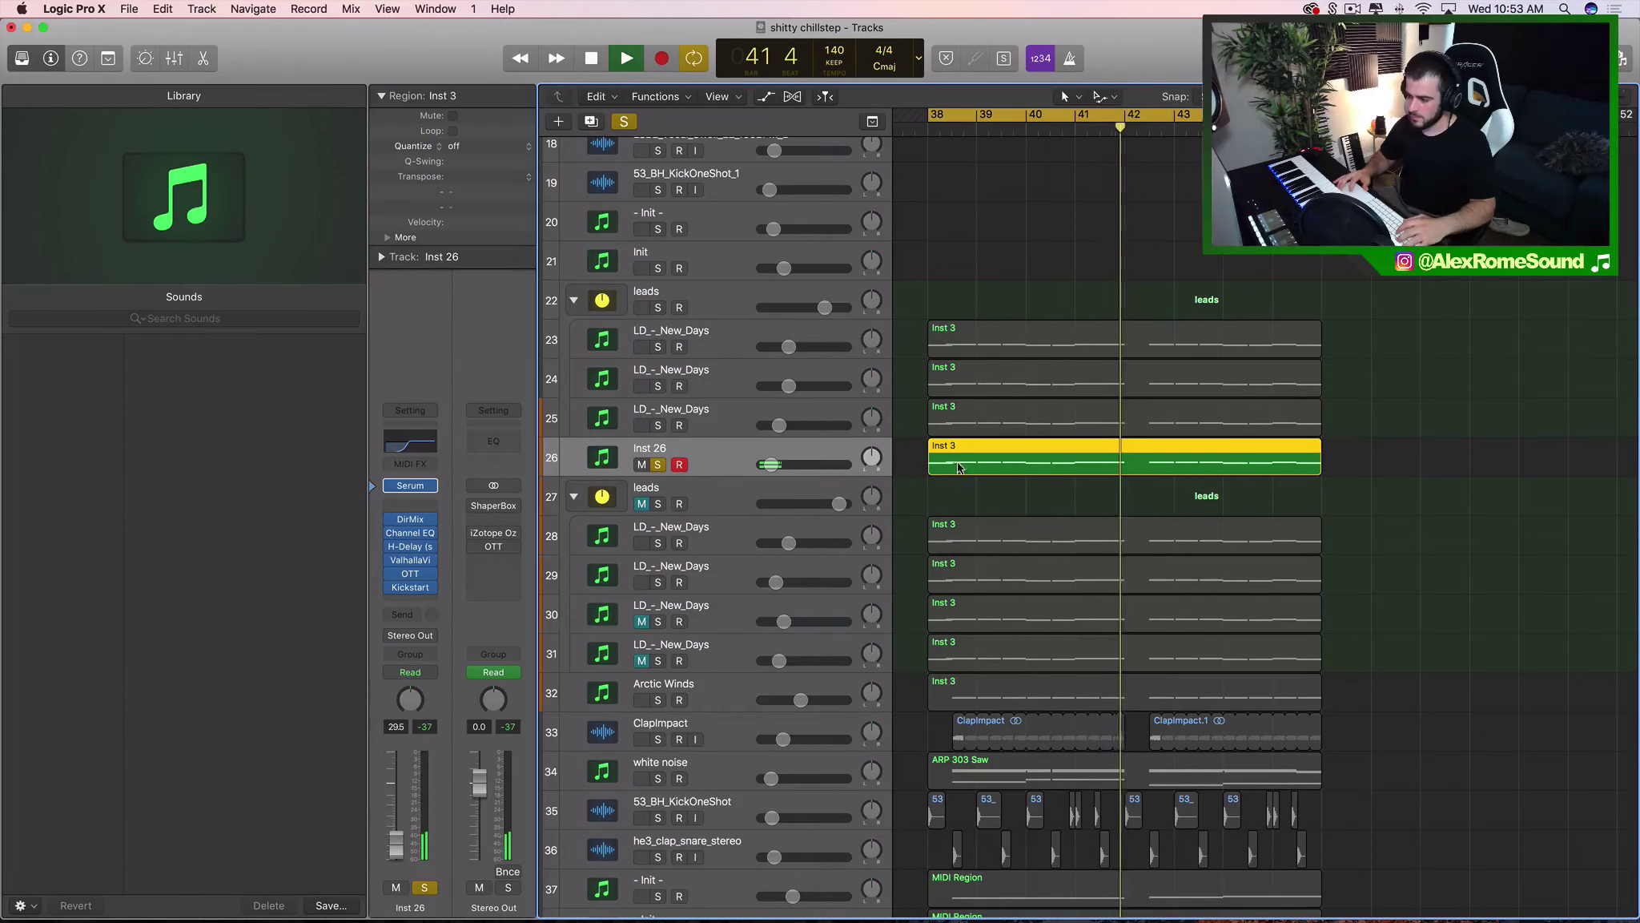
key("space")
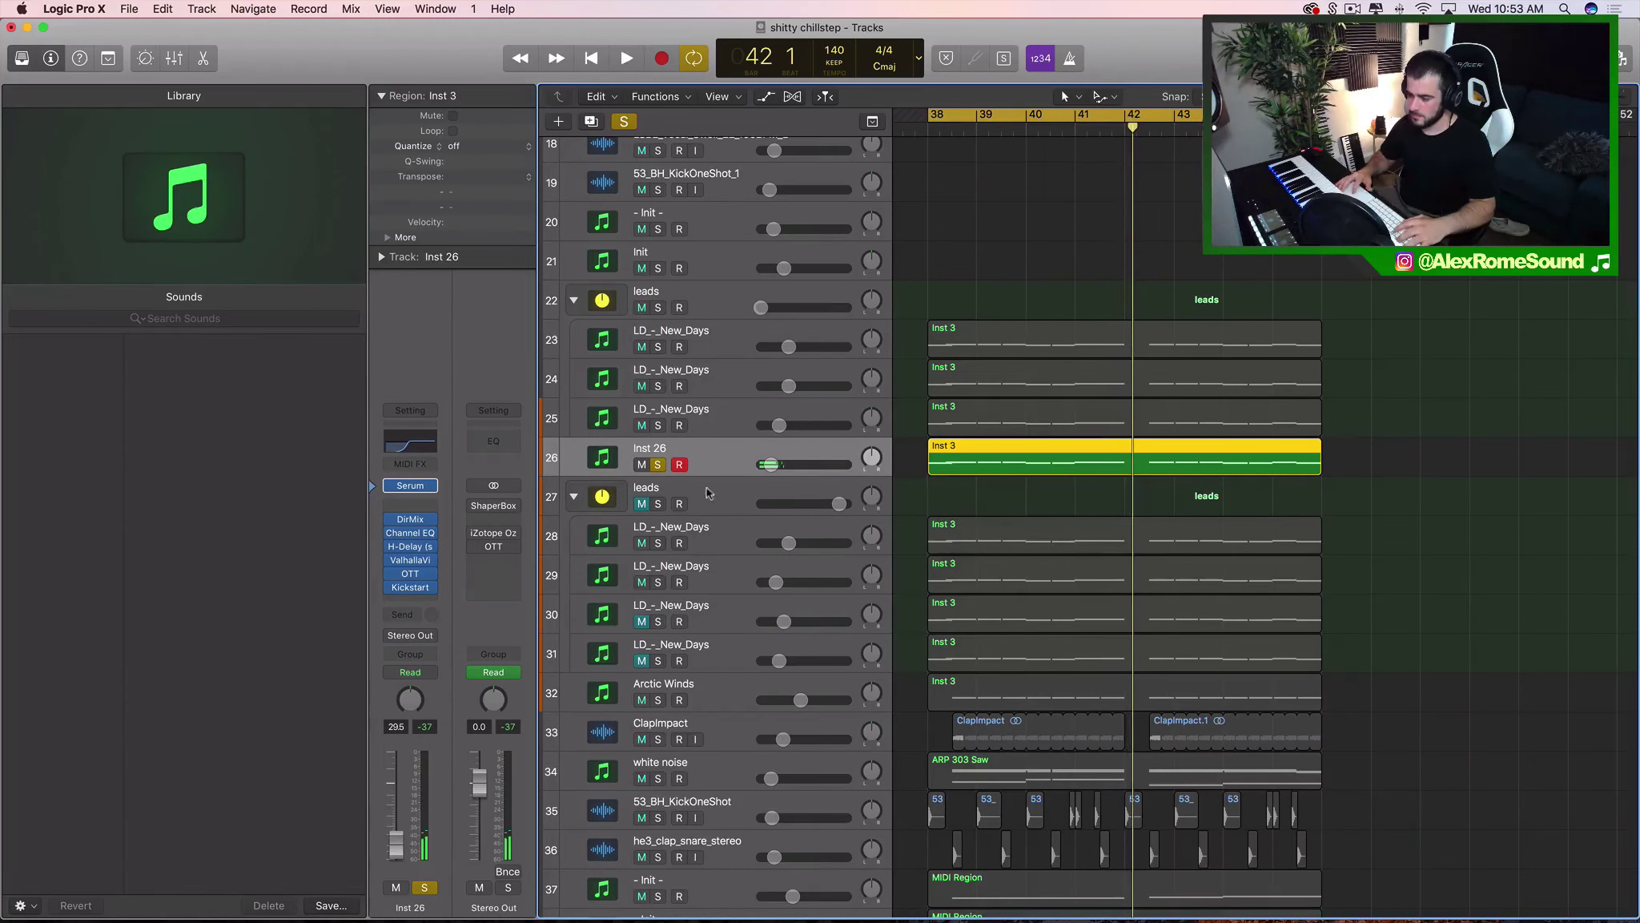
In Serum on Inst 26, redraw oscillator A's wavetable as a square: high first half, low second half.
left_click(411, 486)
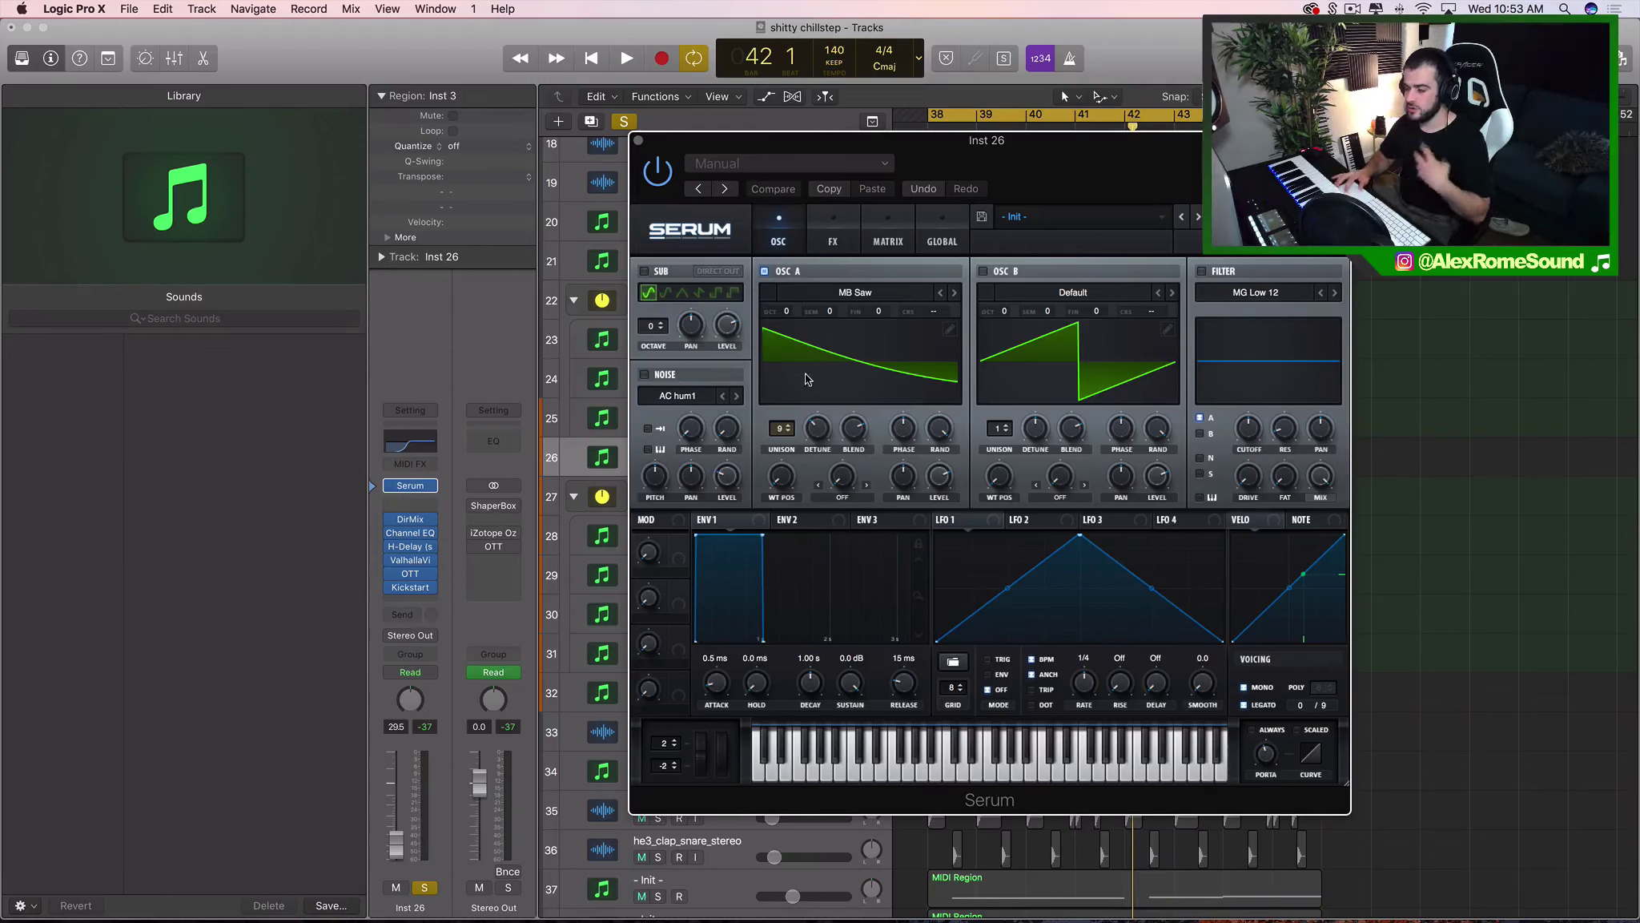
left_click(950, 322)
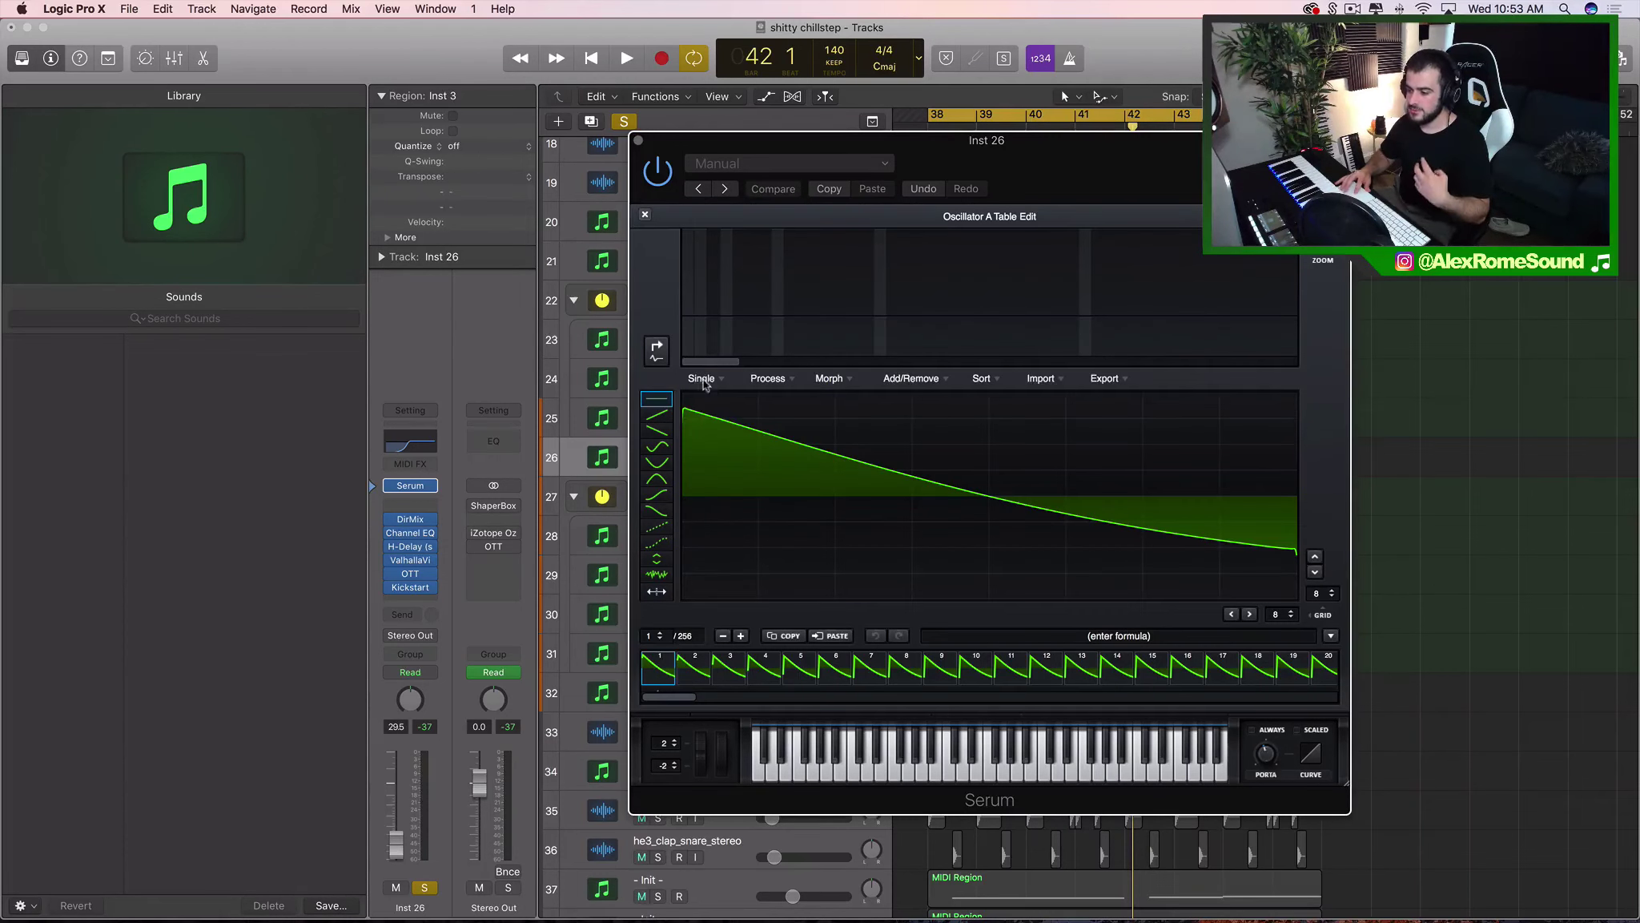
left_click_drag(710, 390, 991, 344)
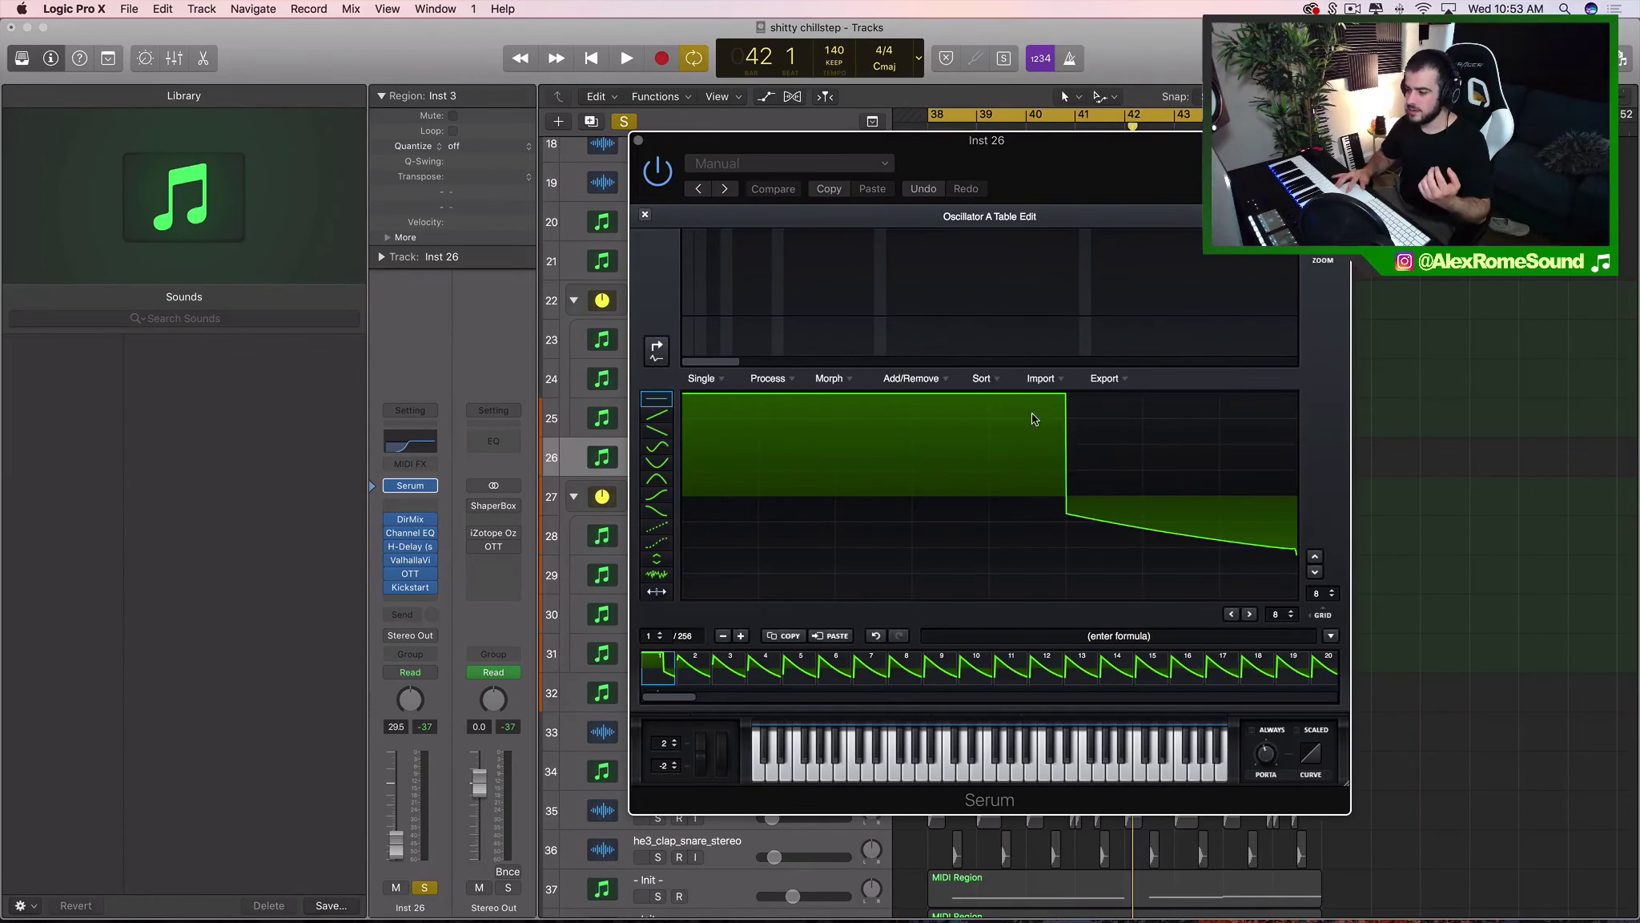
mouse_move(1033, 417)
left_mouse_down()
mouse_move(1033, 599)
mouse_move(1281, 599)
left_mouse_up()
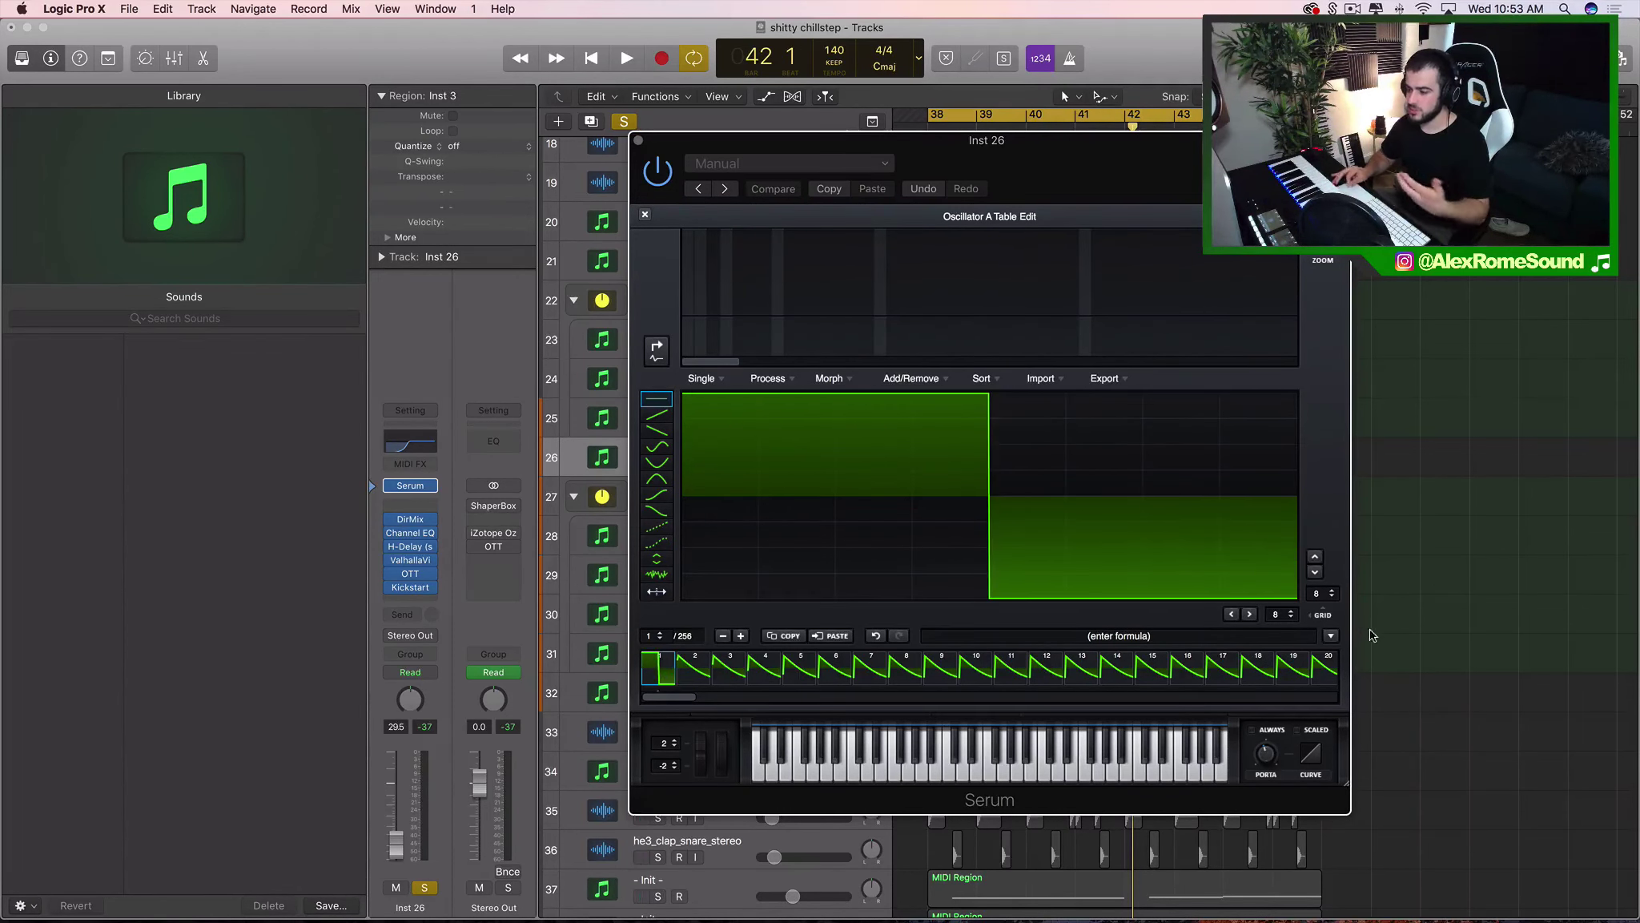
left_click(646, 216)
Audition the square lead, then enable oscillator B with 8 unison voices.
key("space")
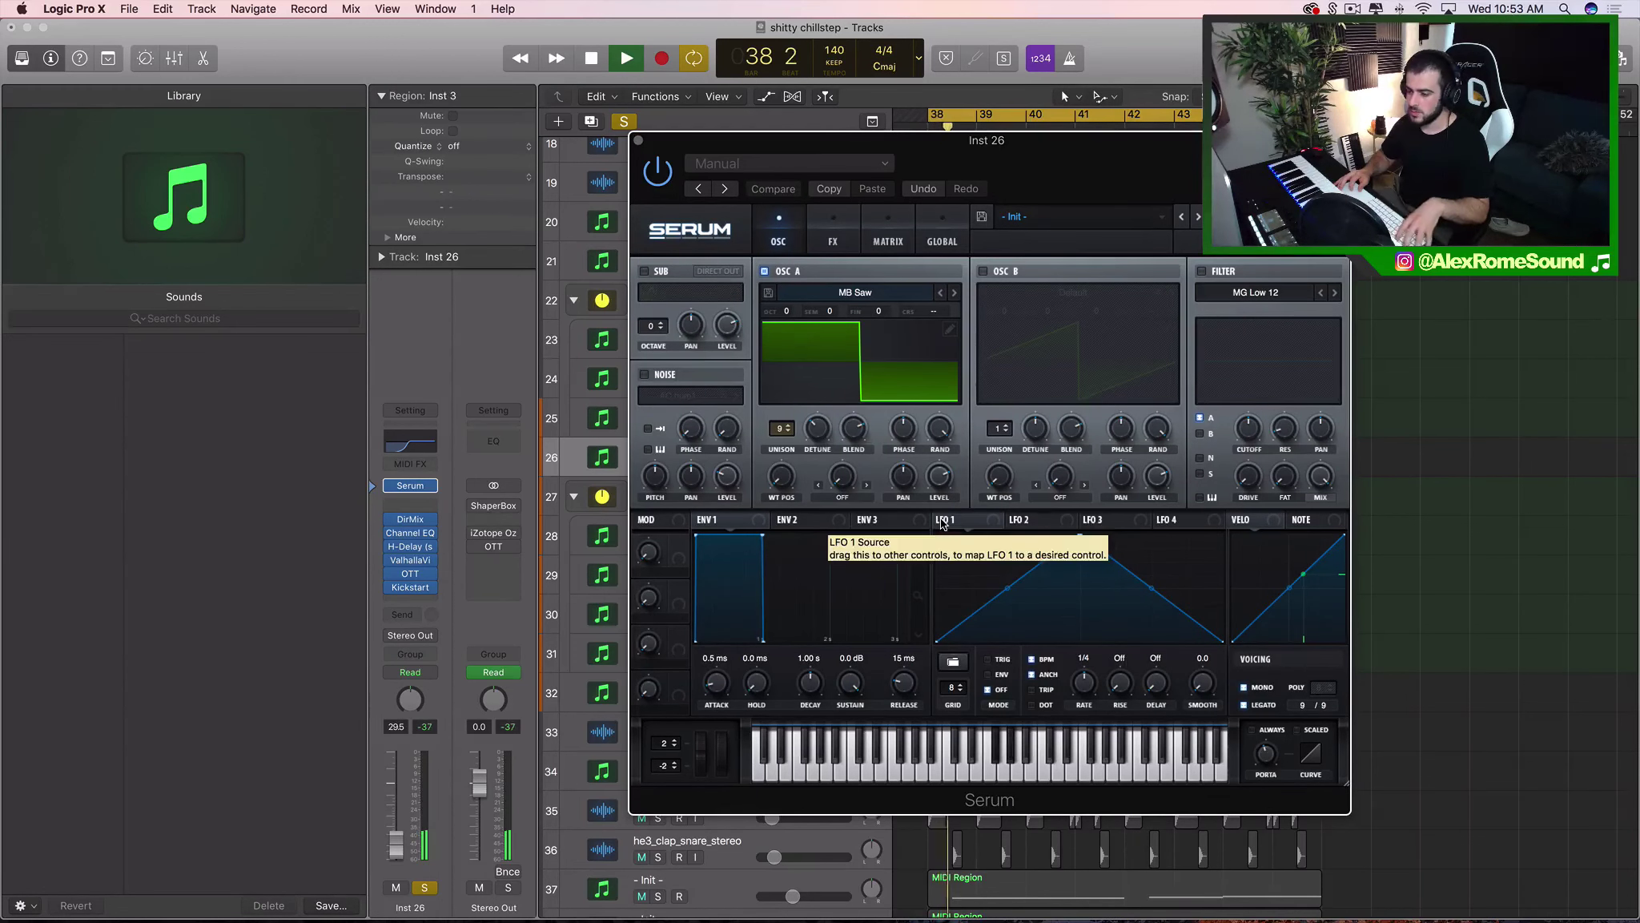
key("space")
left_click(984, 272)
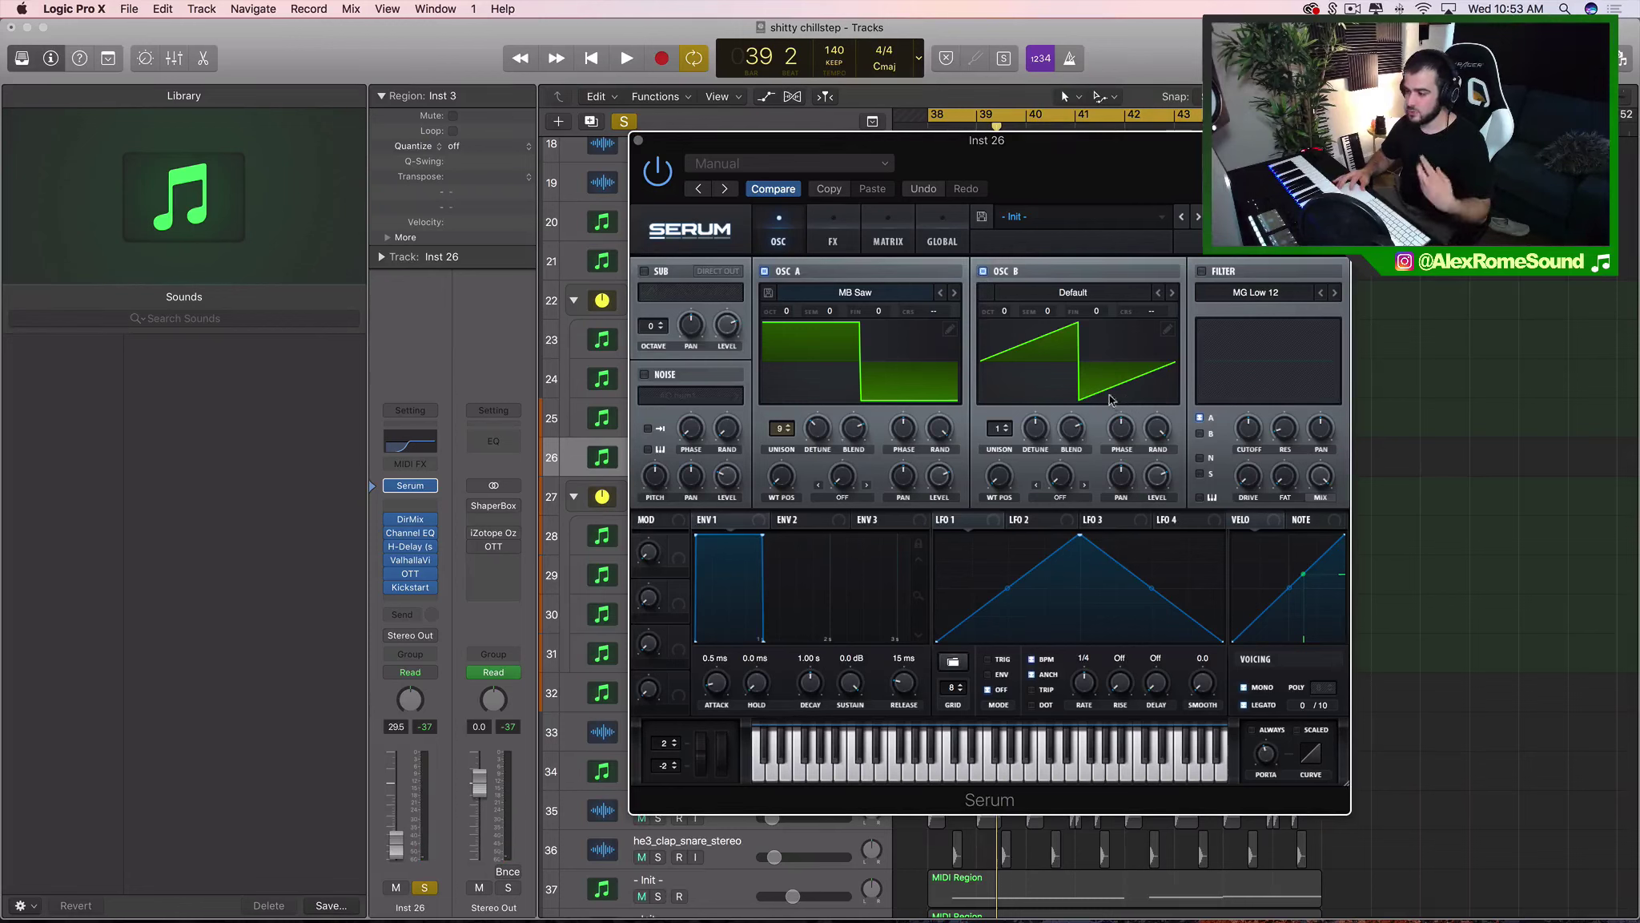
left_click_drag(996, 427, 1008, 369)
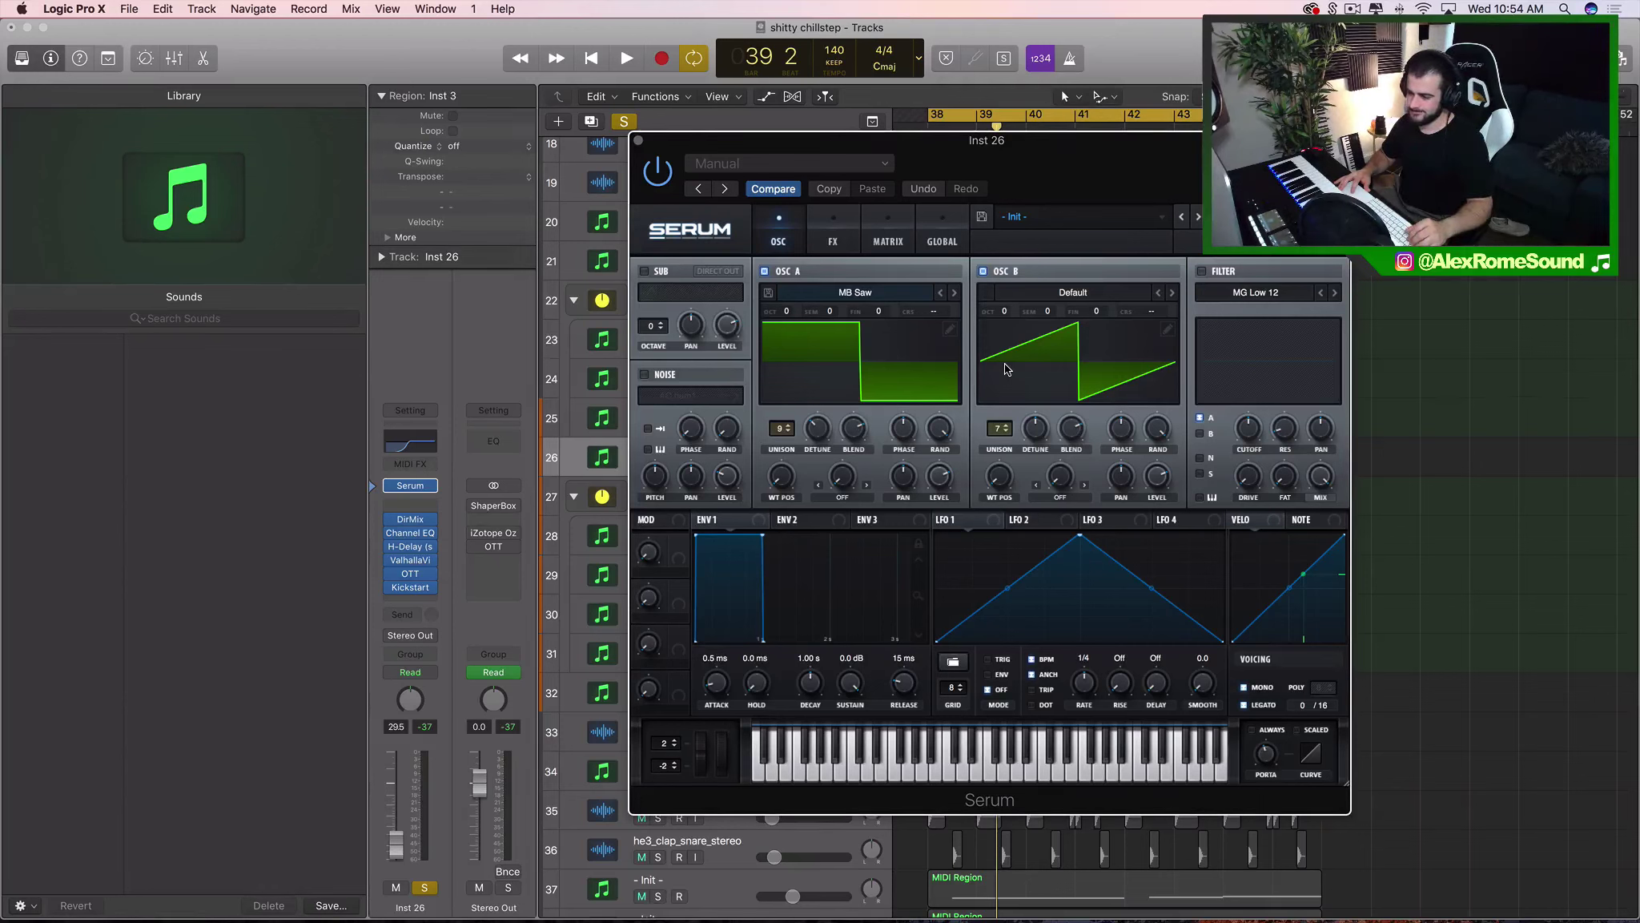
left_click(1002, 427)
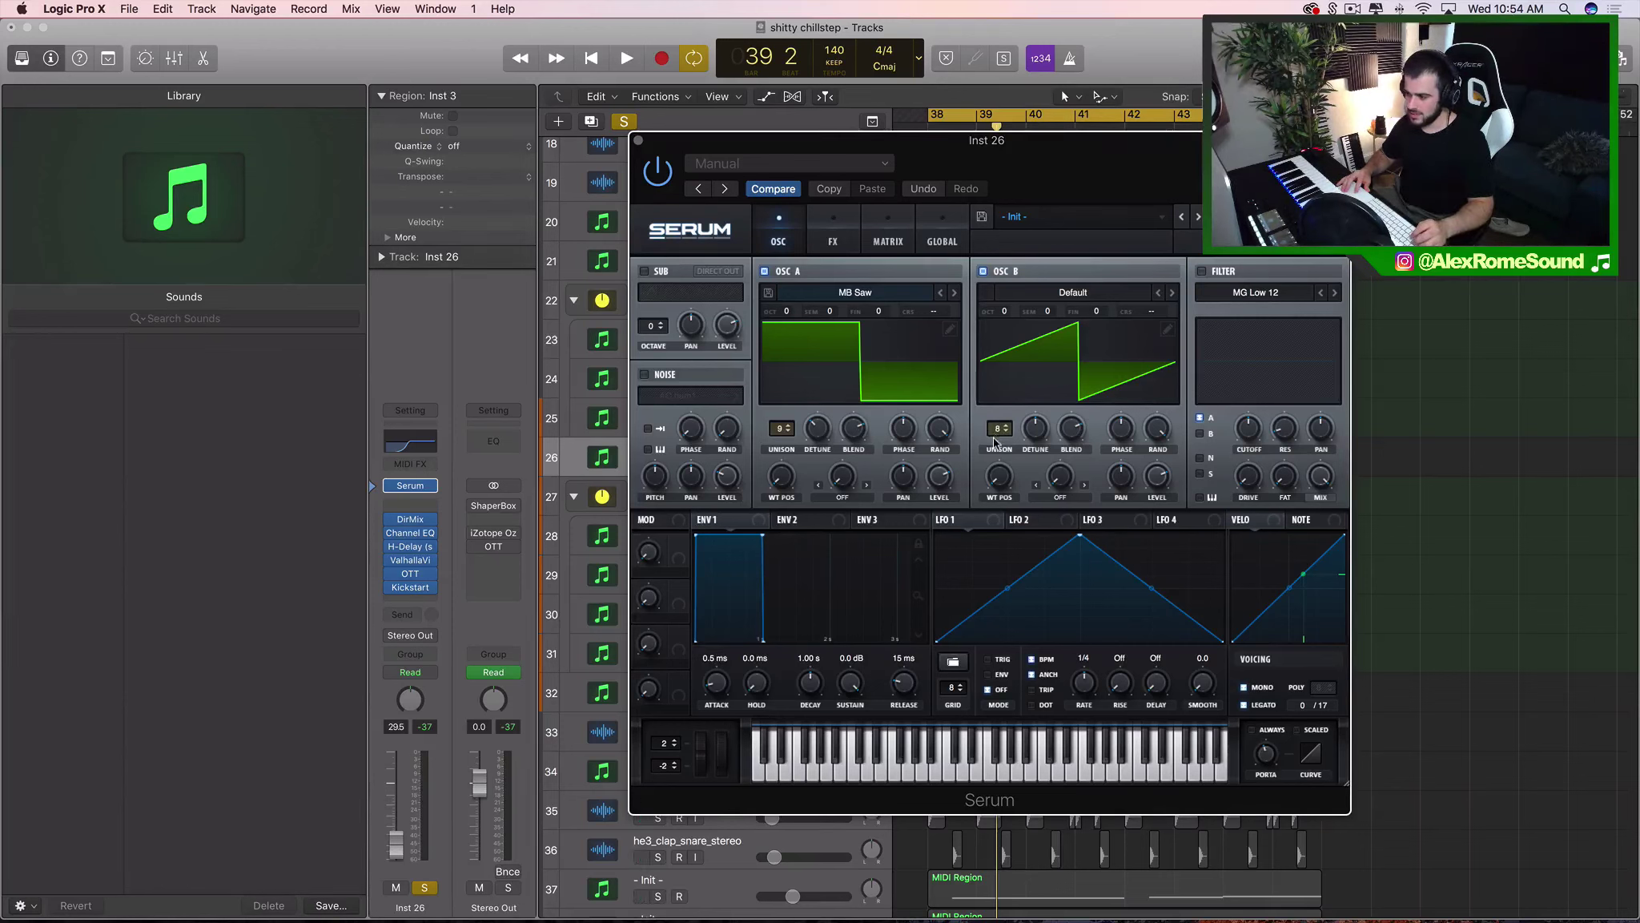
Set oscillator B's wavetable to MB Saw and detune its unison voices.
left_click(1171, 293)
left_click(1172, 294)
left_click(1171, 293)
left_click(1171, 293)
left_click(1172, 293)
left_click(1171, 293)
left_click(1172, 293)
left_click(1172, 293)
left_click(1171, 293)
left_click(1172, 293)
left_click(1172, 293)
left_click(1172, 293)
left_click(1159, 293)
left_click(1160, 293)
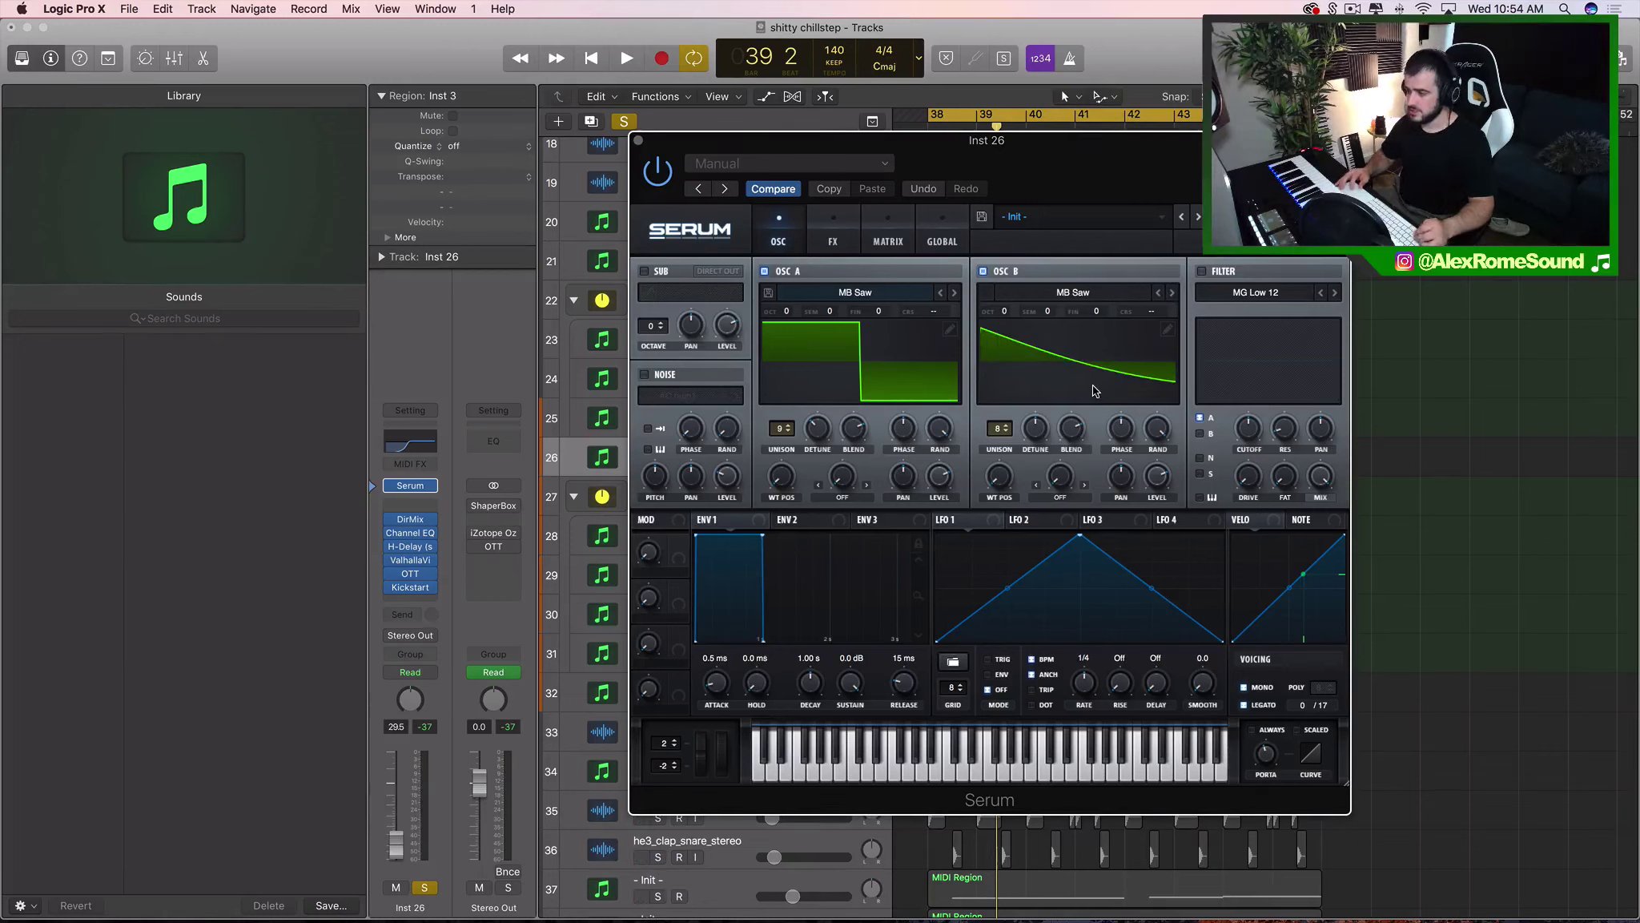
left_click_drag(1038, 434, 1039, 433)
Raise oscillator A's octave to +1 while auditioning the detuned saw lead.
key("space")
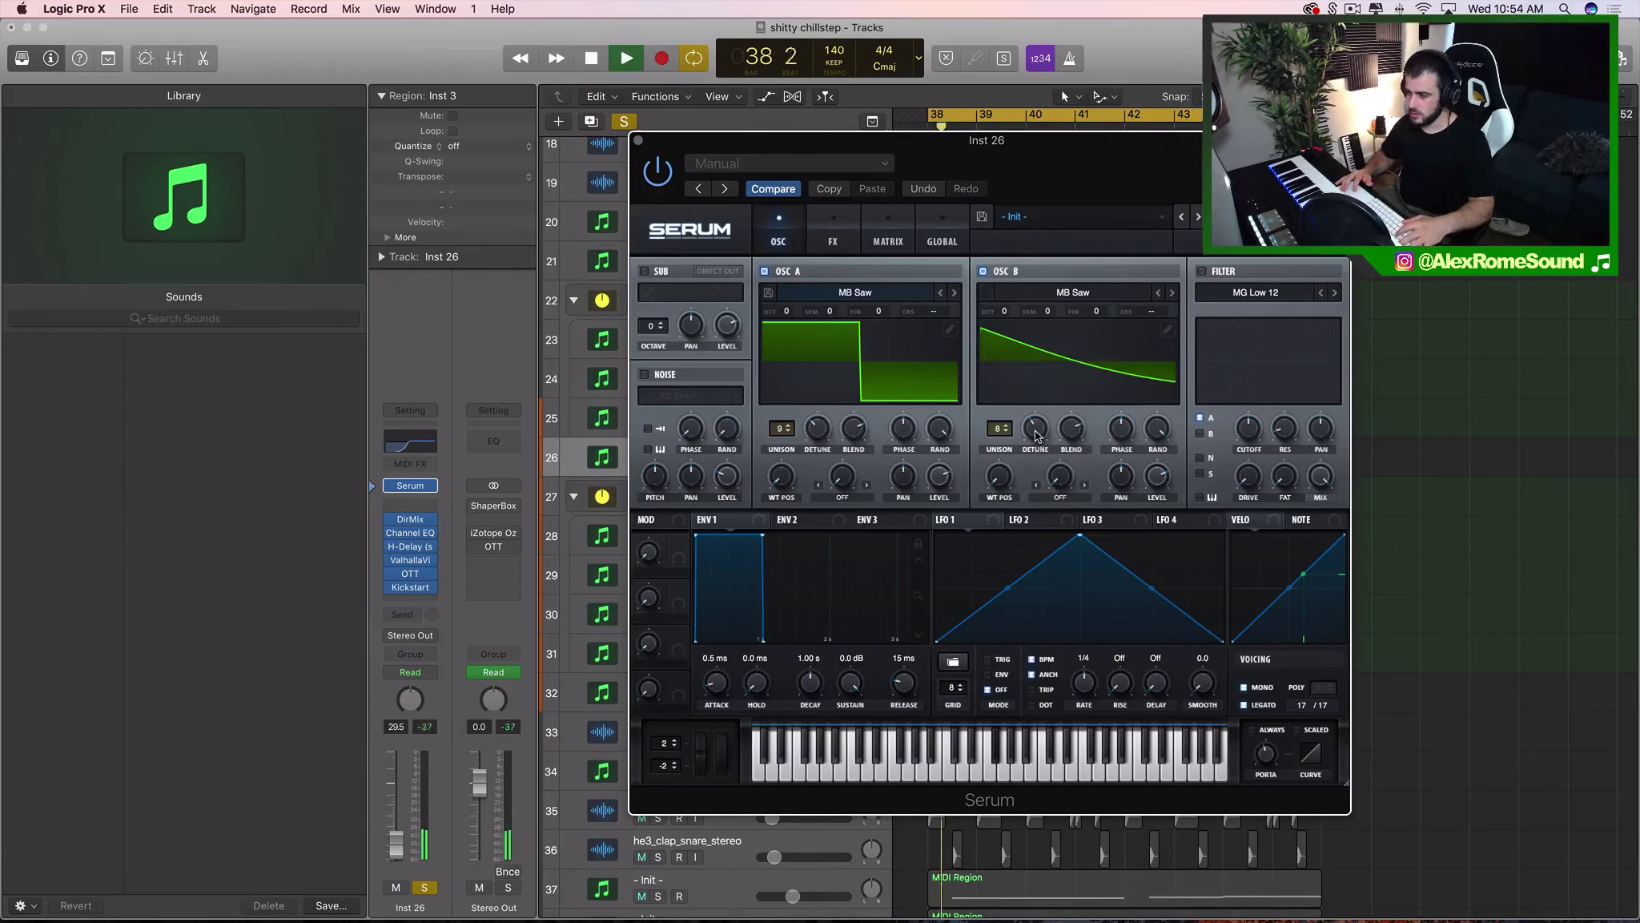
mouse_move(1153, 506)
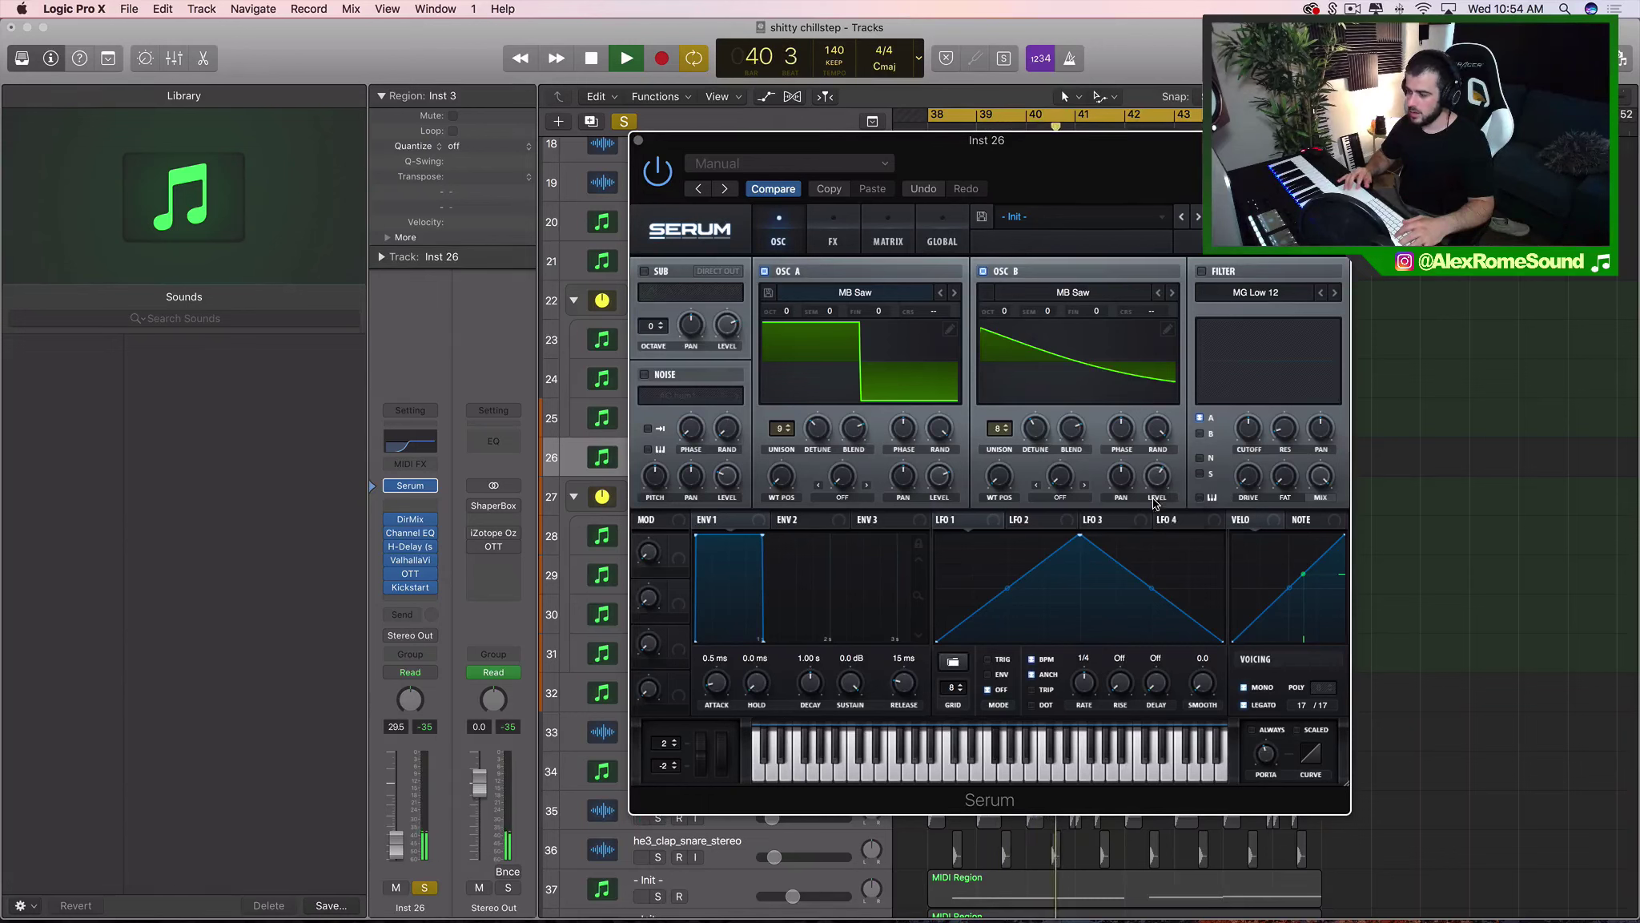
left_click_drag(789, 305, 790, 293)
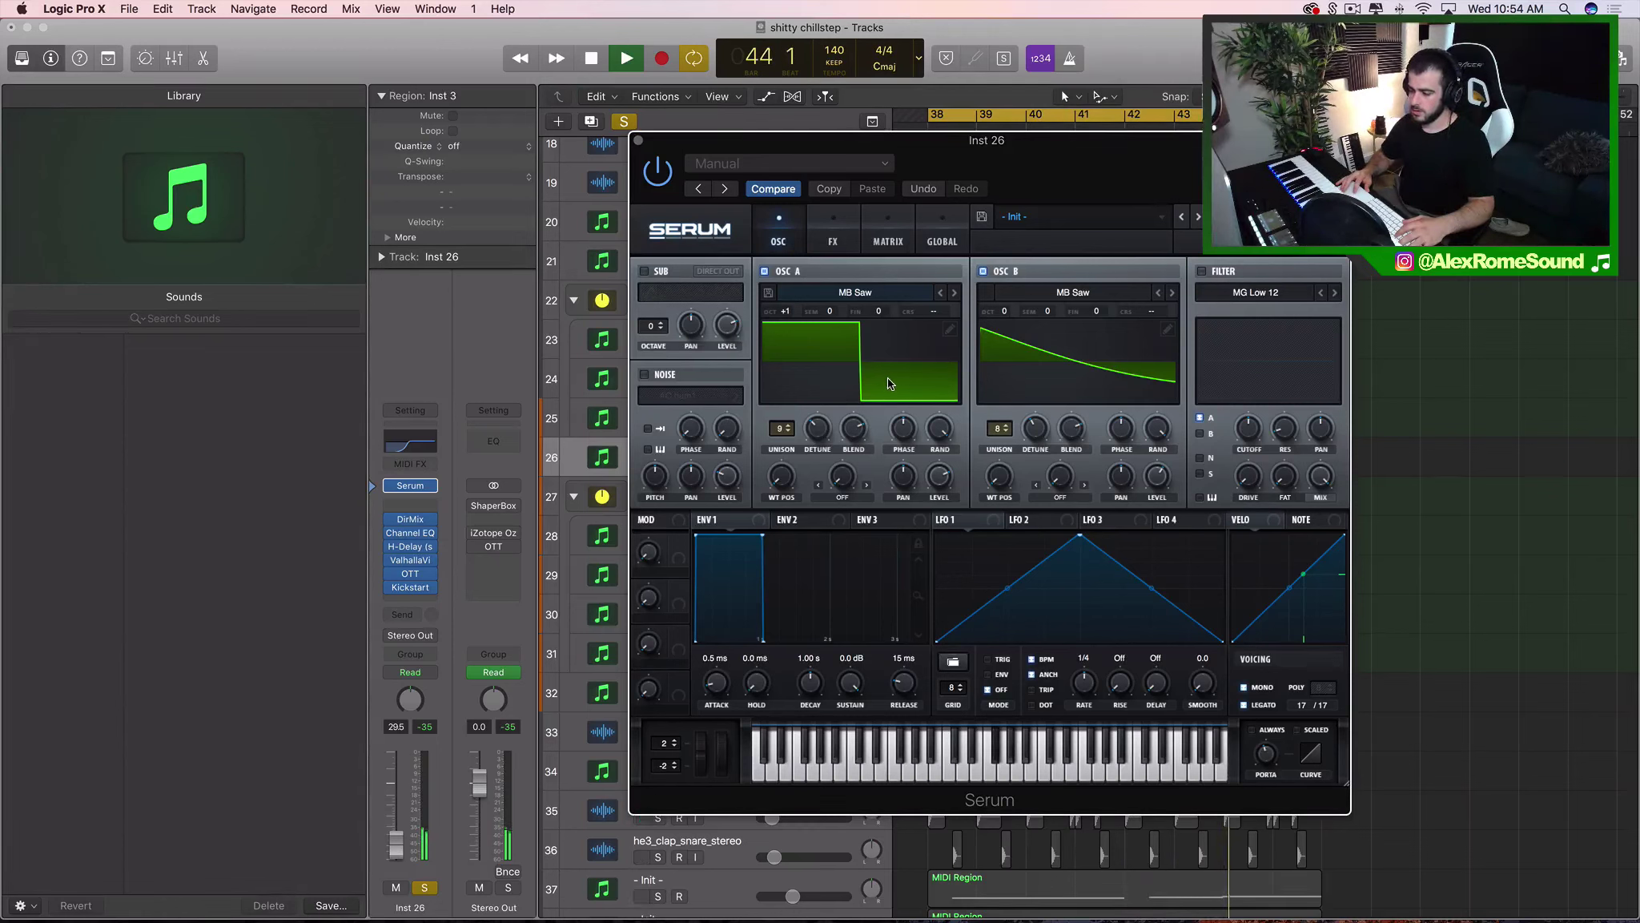
key("space")
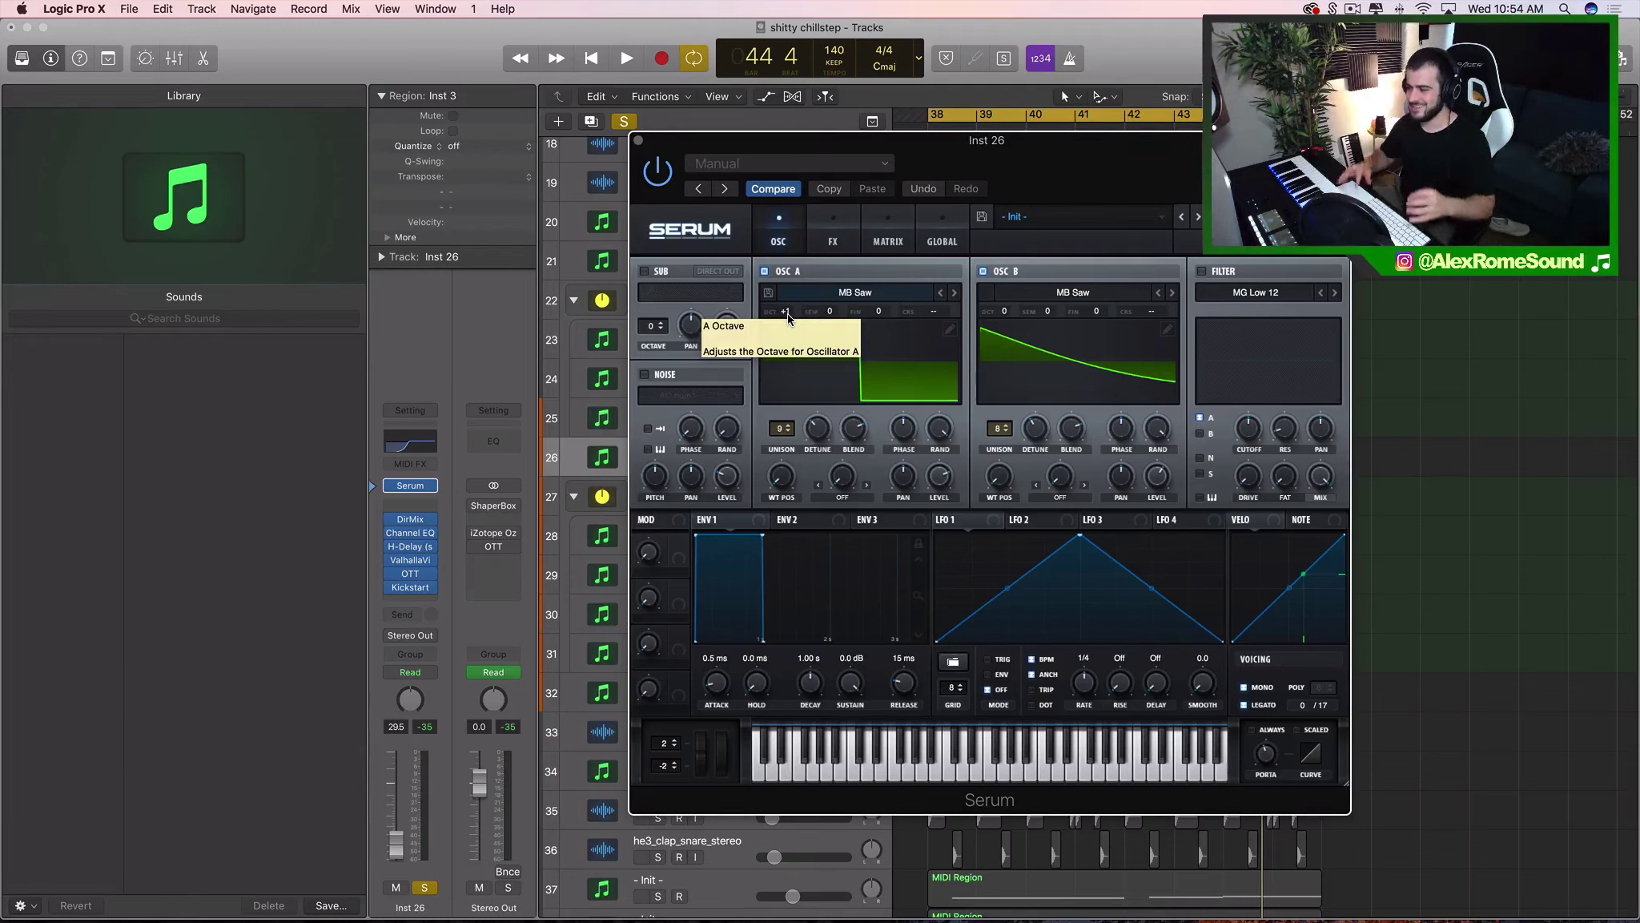
Enable Serum's filter as MG Low 24 with the cutoff lowered to about 3520 Hz.
left_click(1201, 272)
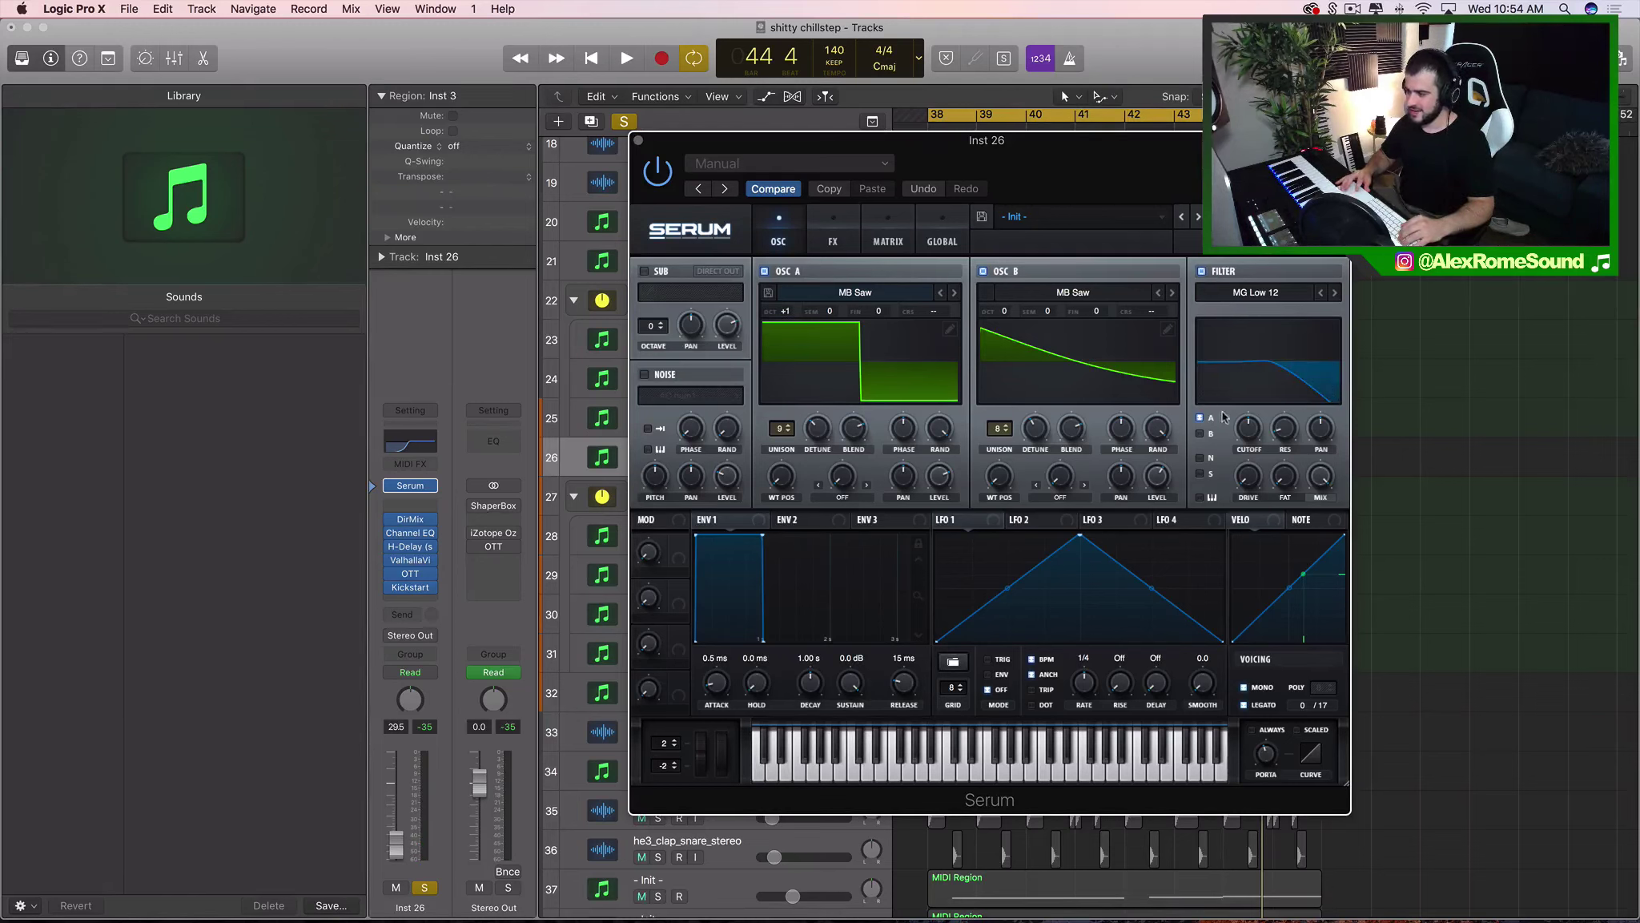
left_click(1334, 292)
left_click(1334, 292)
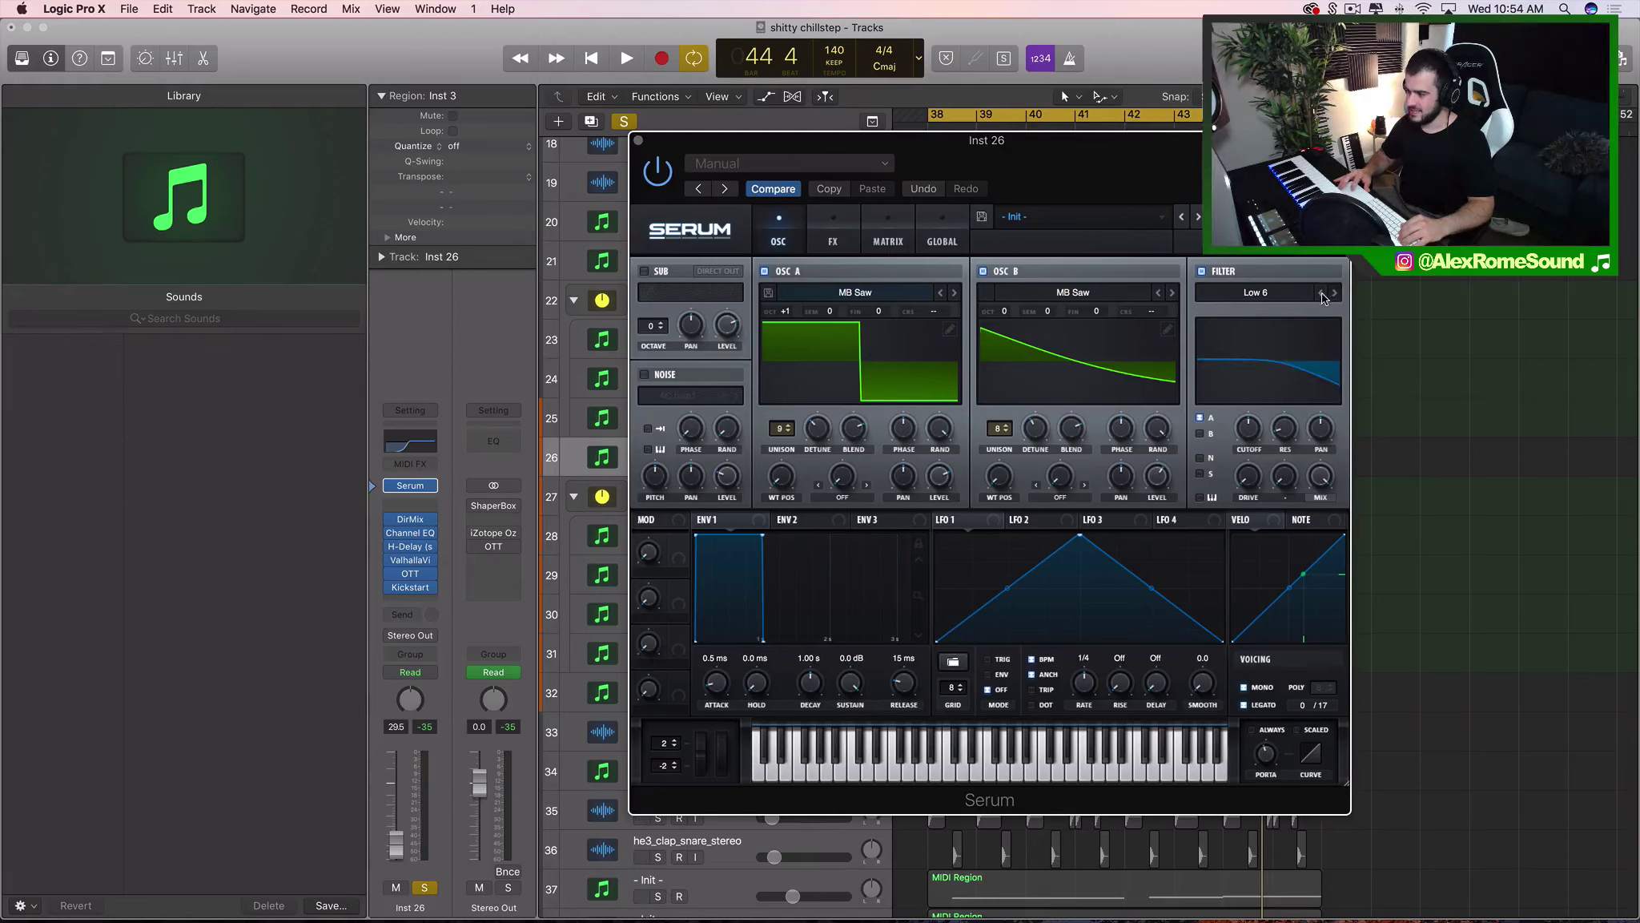
mouse_move(1257, 437)
left_mouse_down()
mouse_move(1247, 417)
mouse_move(1254, 453)
mouse_move(1247, 434)
mouse_move(1281, 400)
mouse_move(1254, 429)
left_mouse_up()
Audition the filtered lead, then close the Serum window.
key("space")
key("space")
key("space")
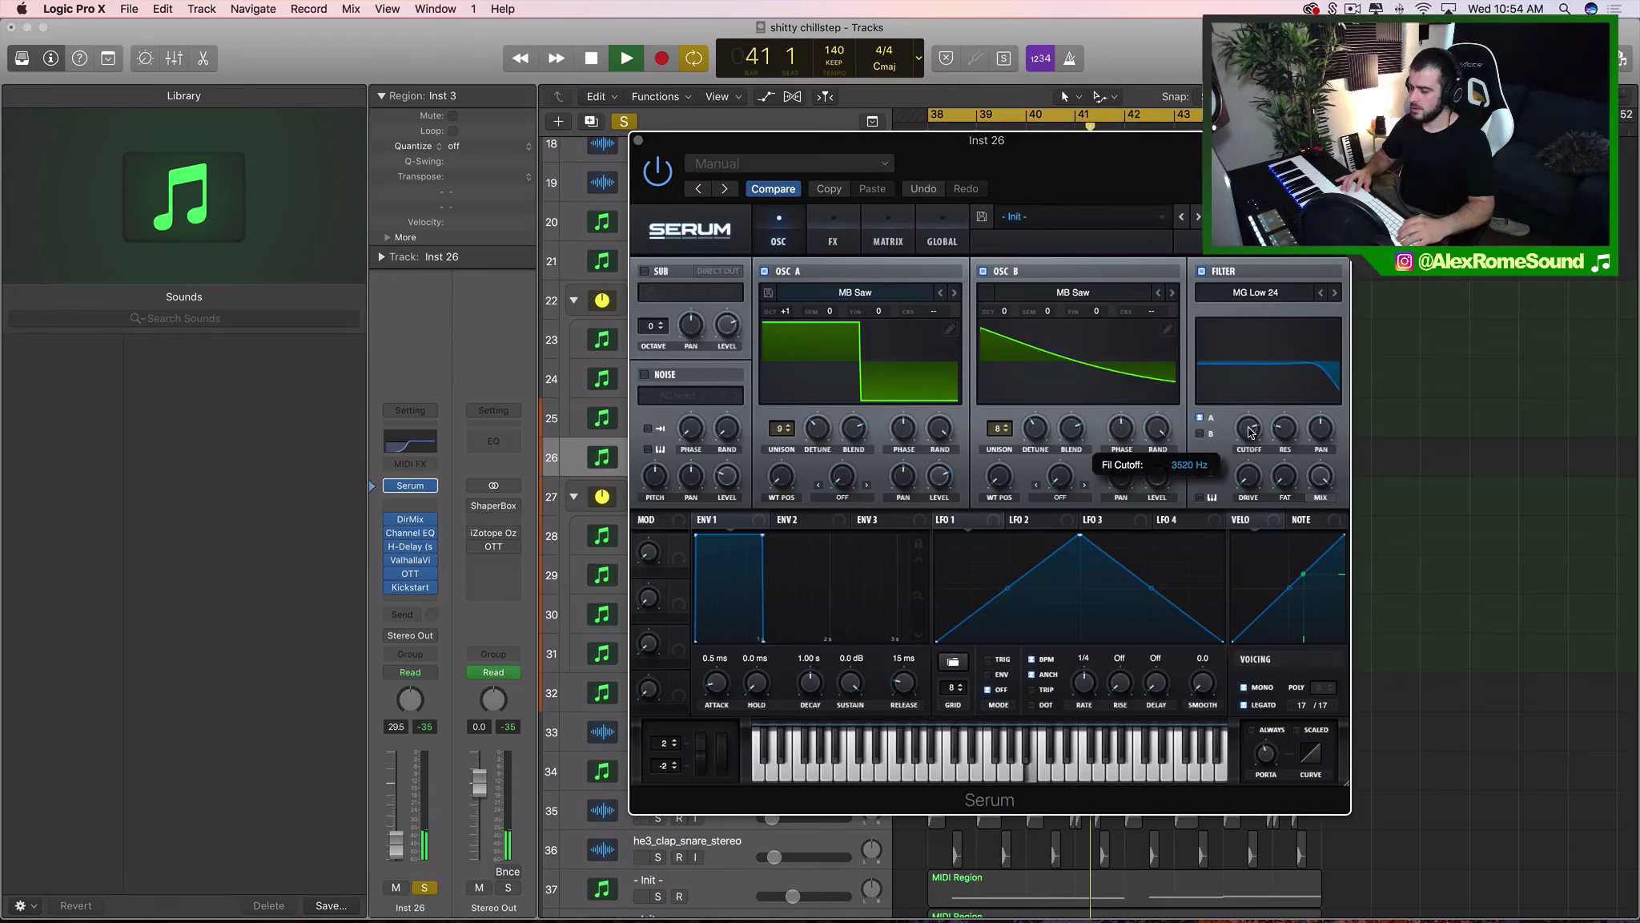
key("space")
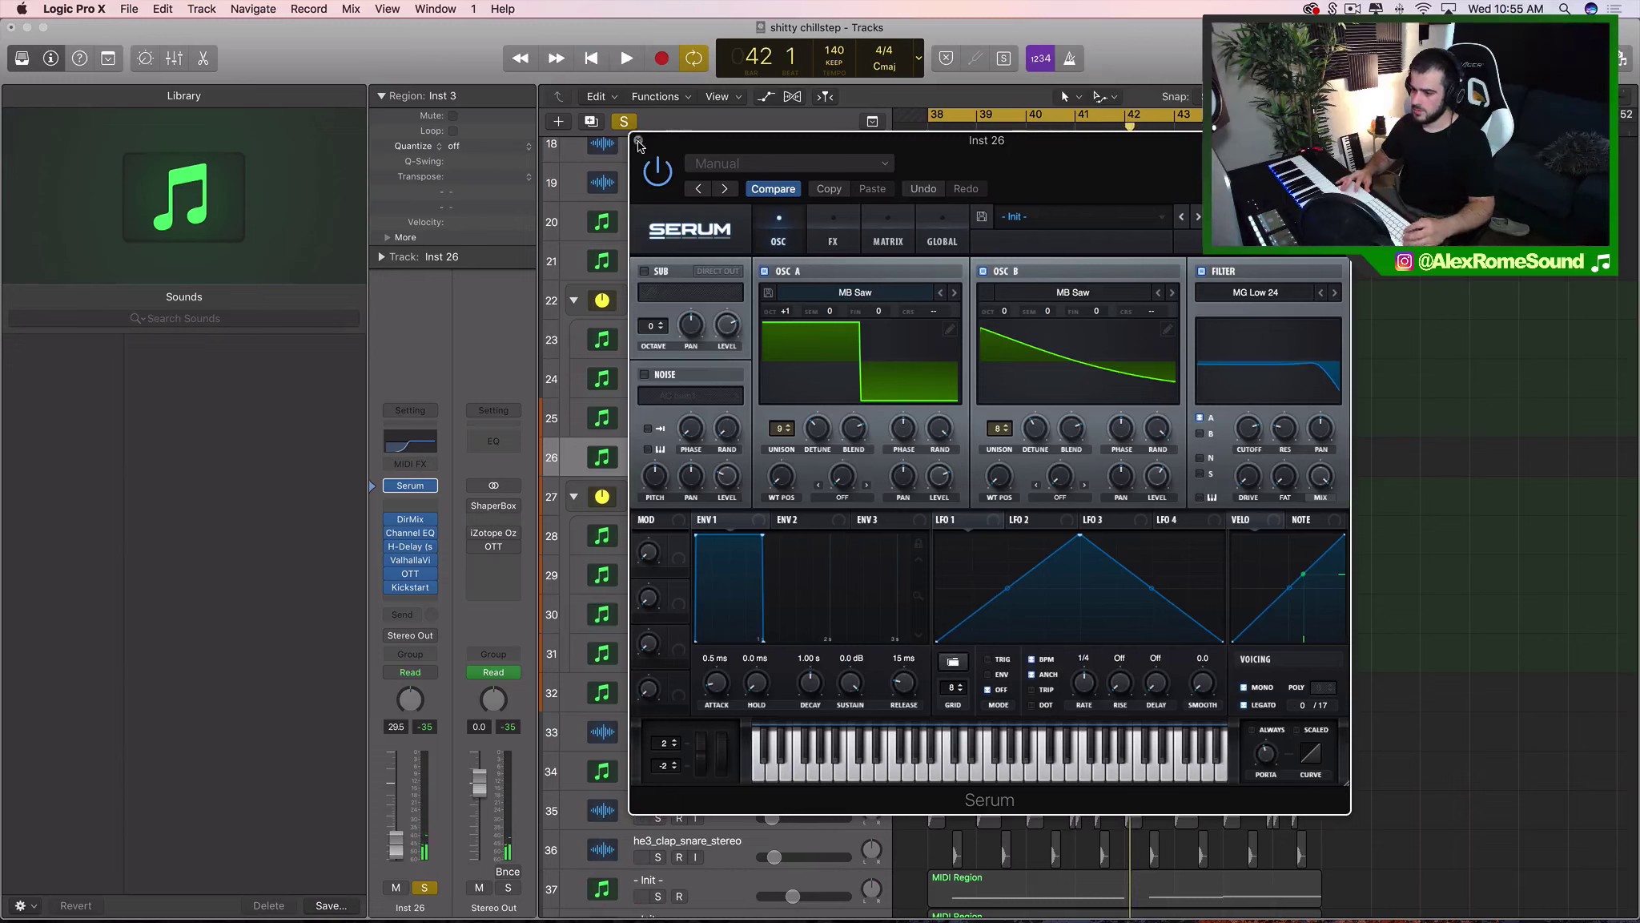
key("super+w")
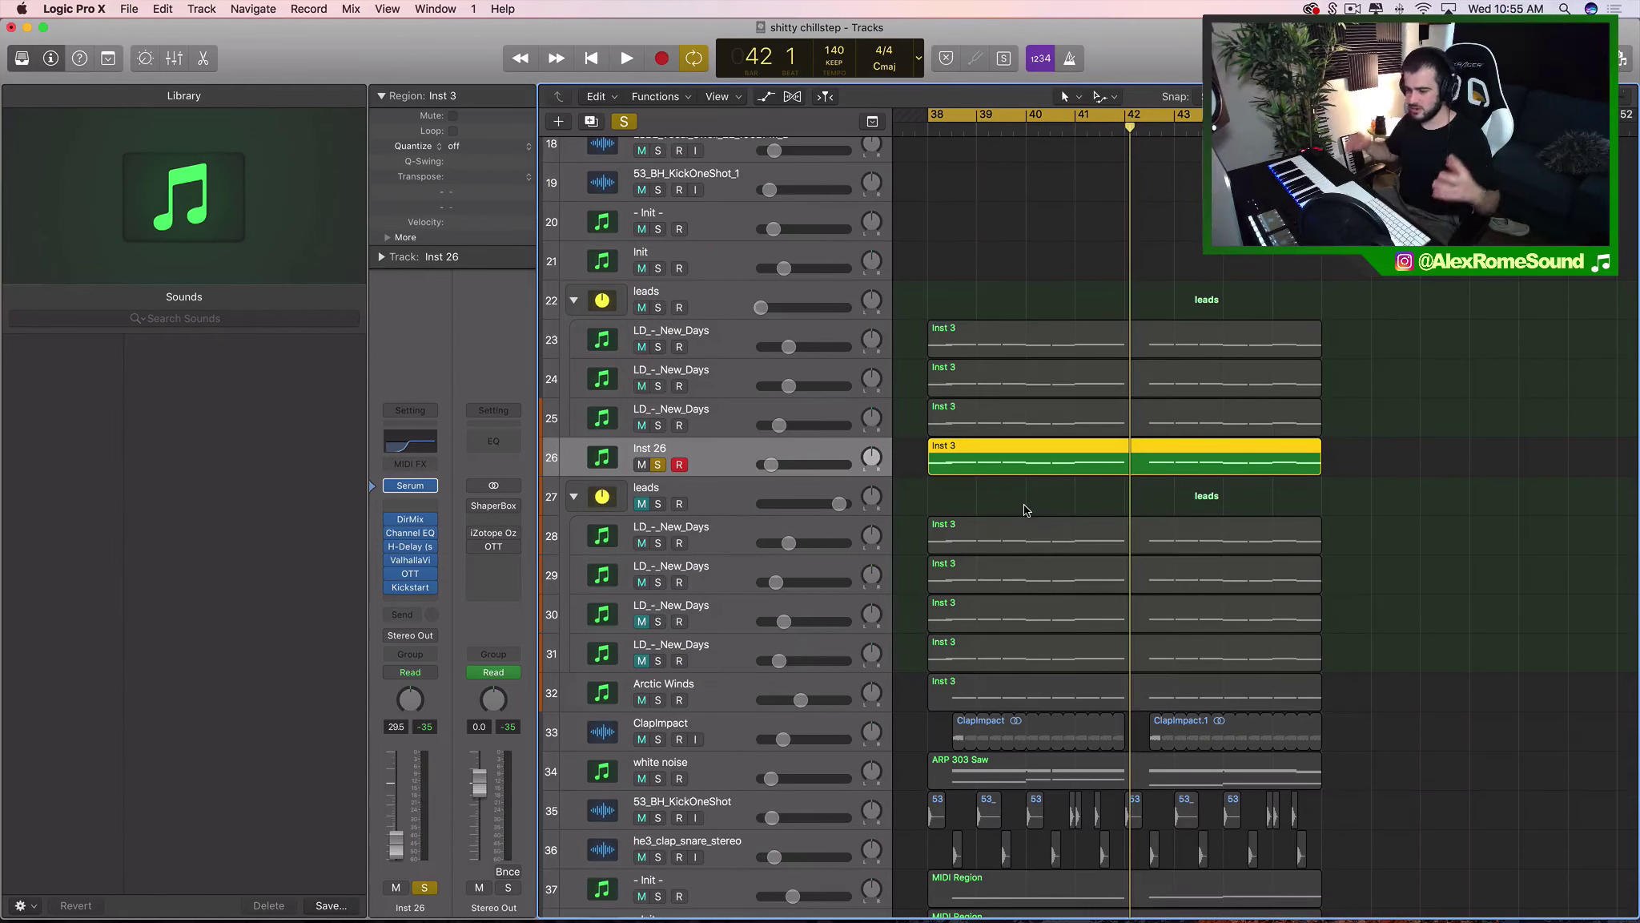
left_click(413, 487)
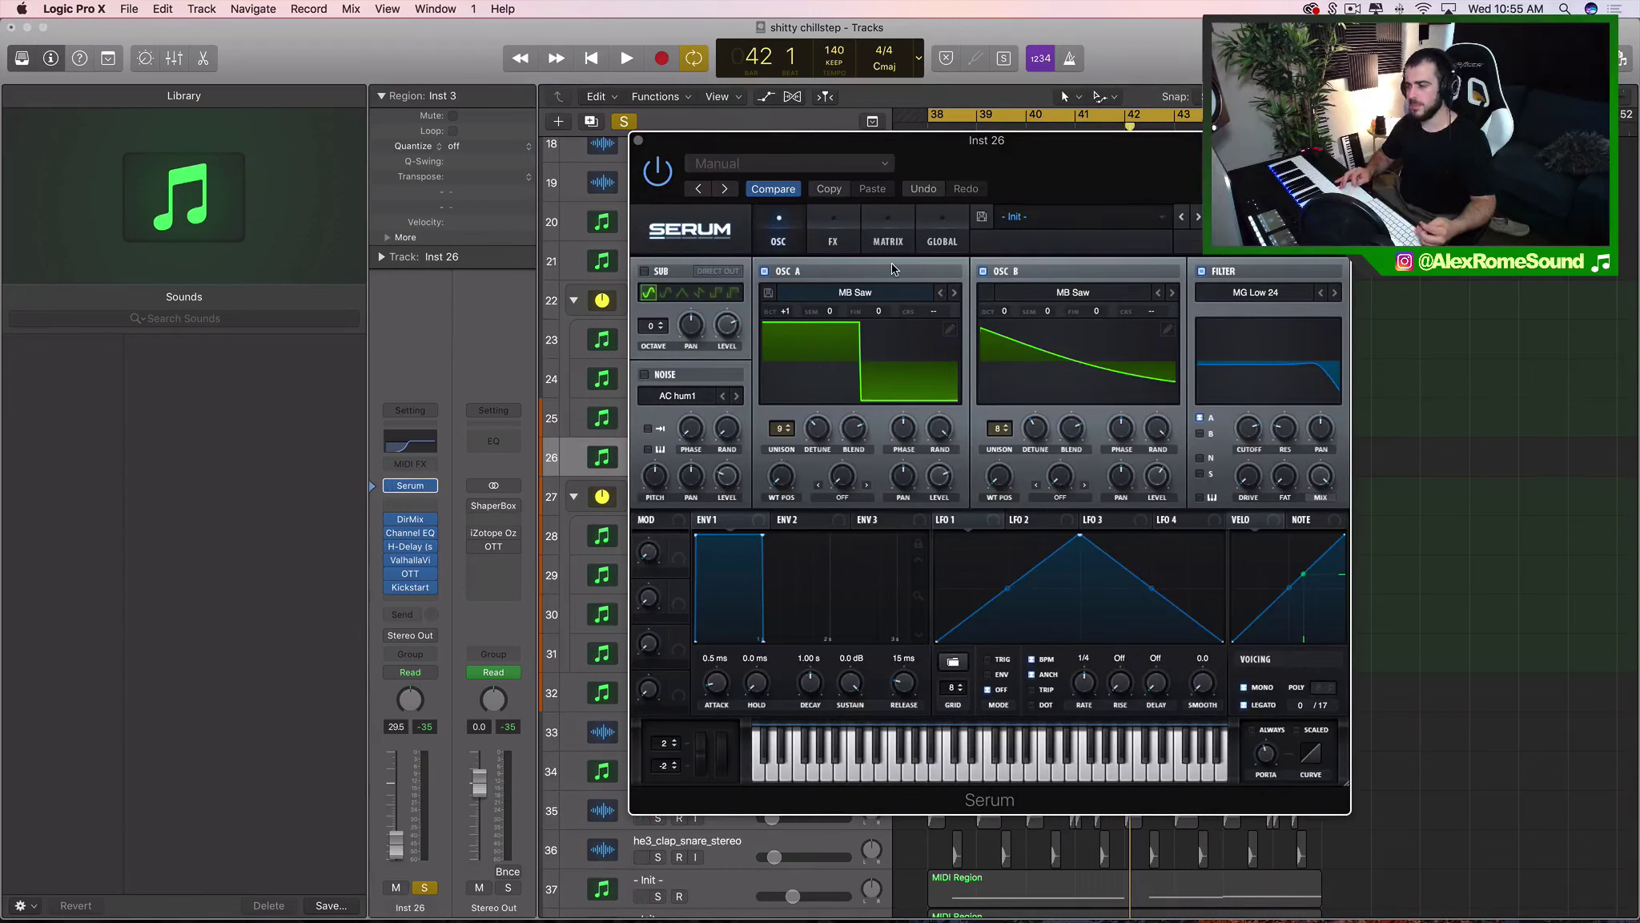
left_click(834, 243)
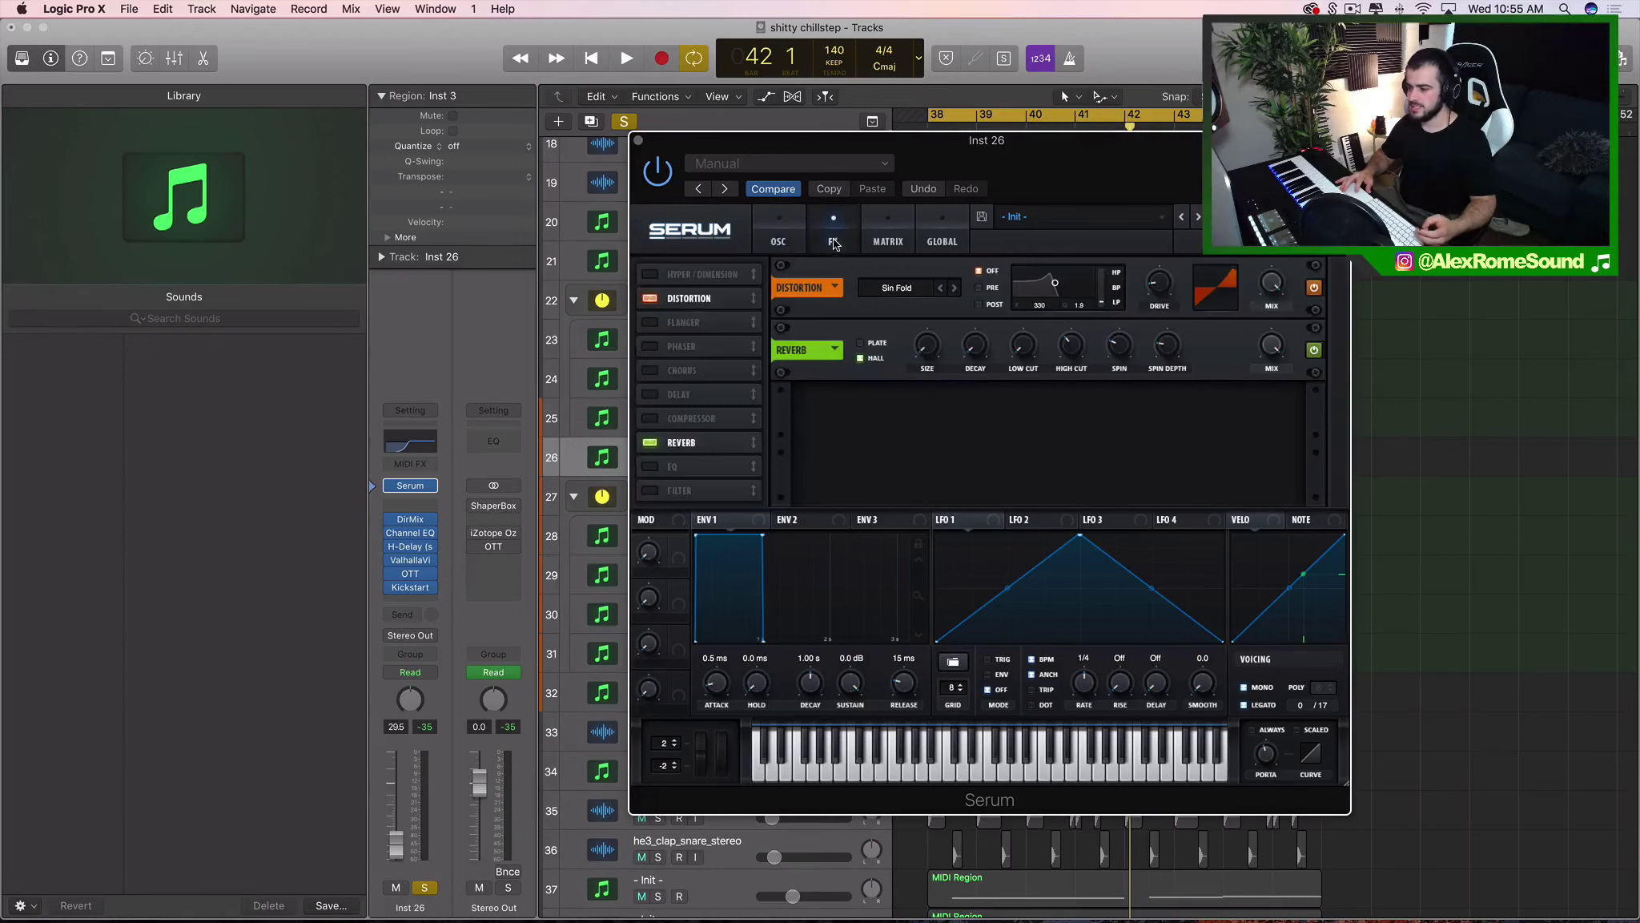
left_click(911, 288)
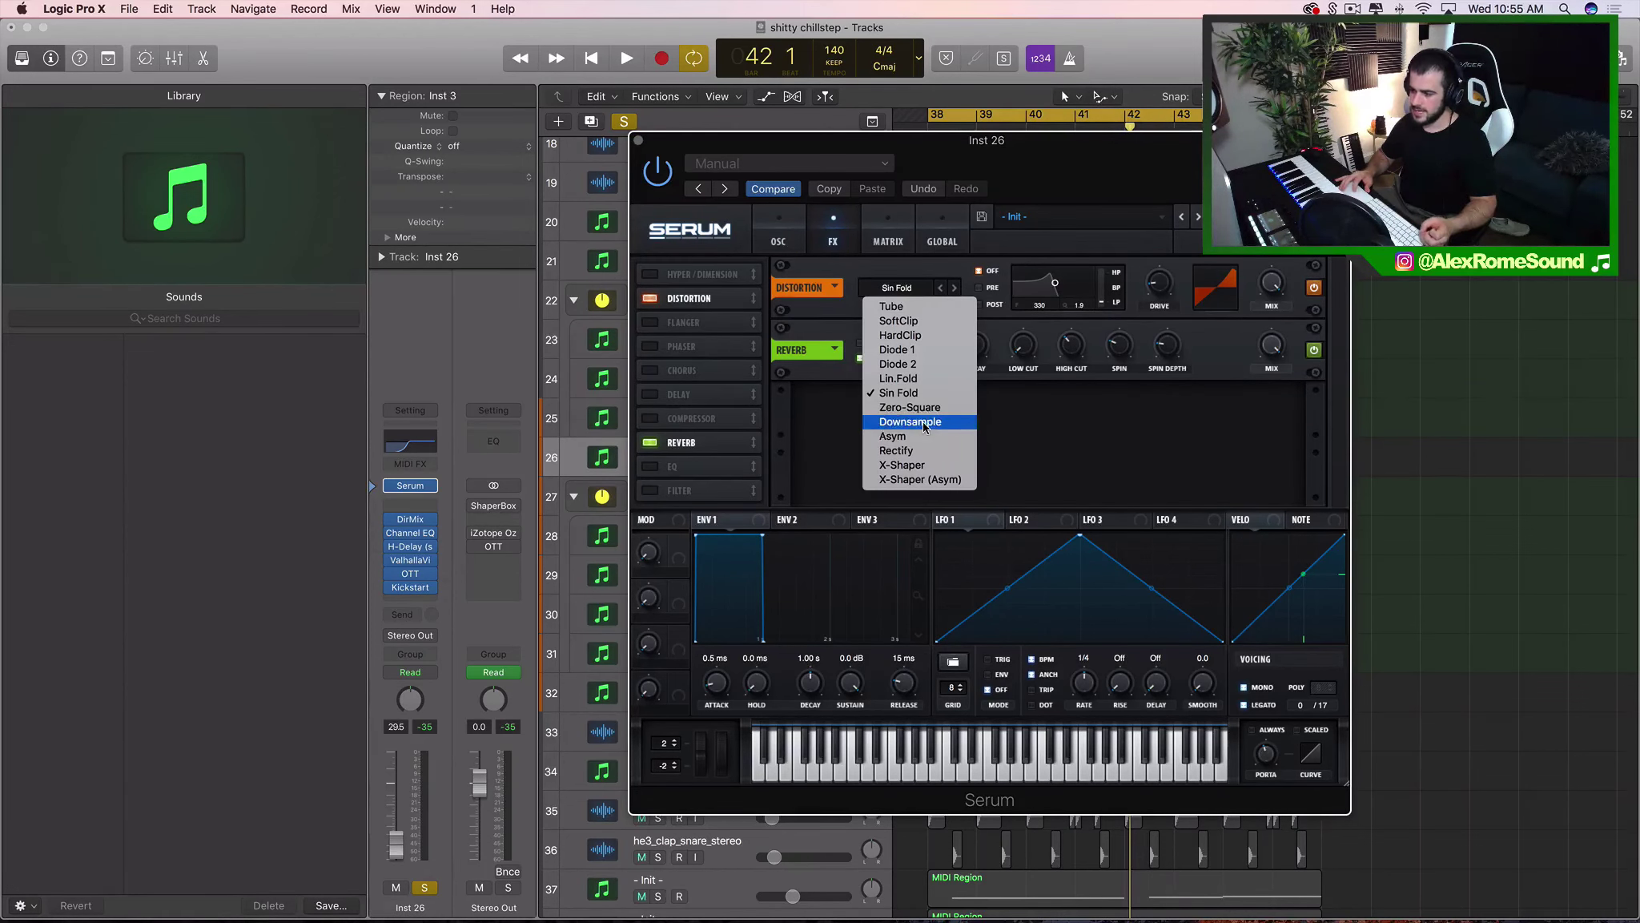
left_click(979, 205)
left_click(780, 241)
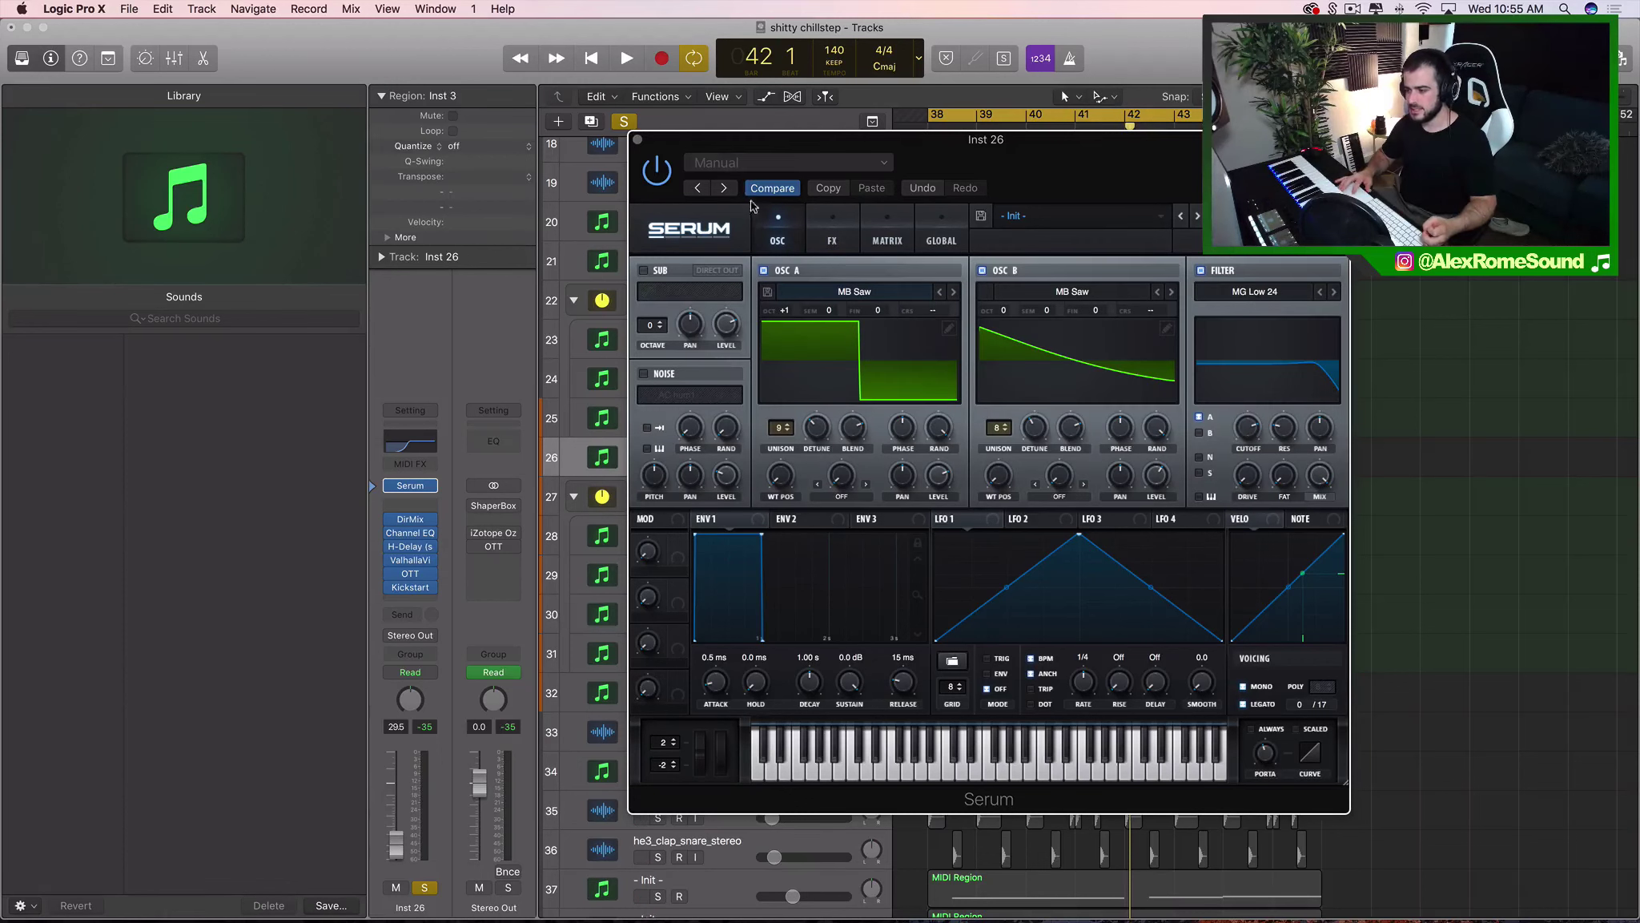
left_click(638, 140)
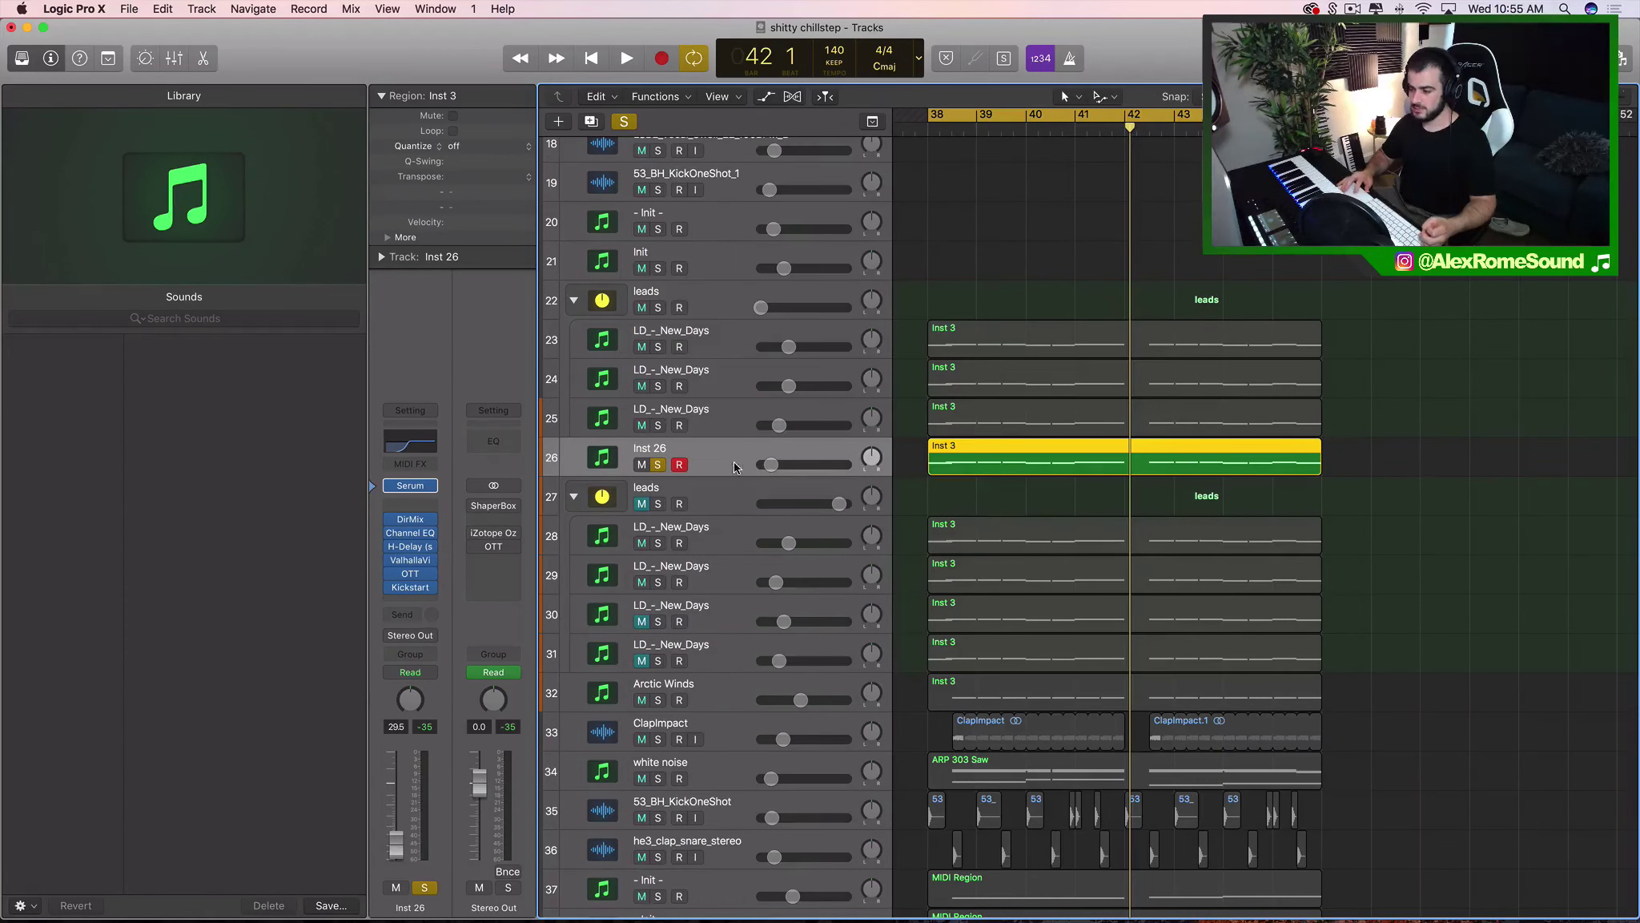
Unsolo and mute Inst 26, then play the leads section through bars 38–43 without it.
left_click(658, 465)
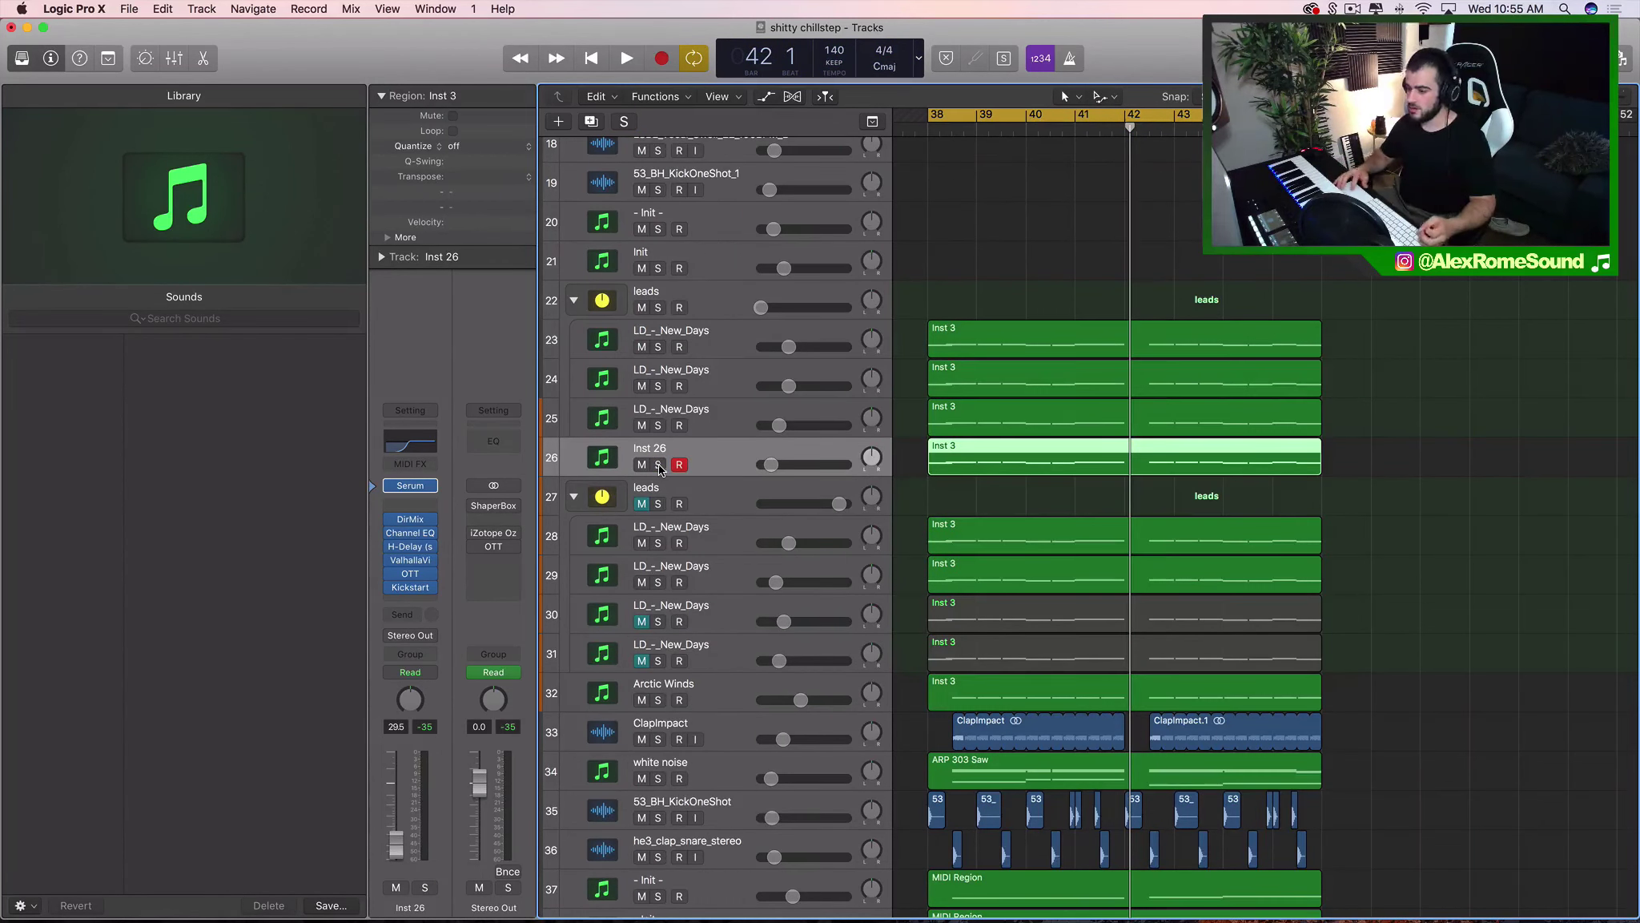
left_click(642, 465)
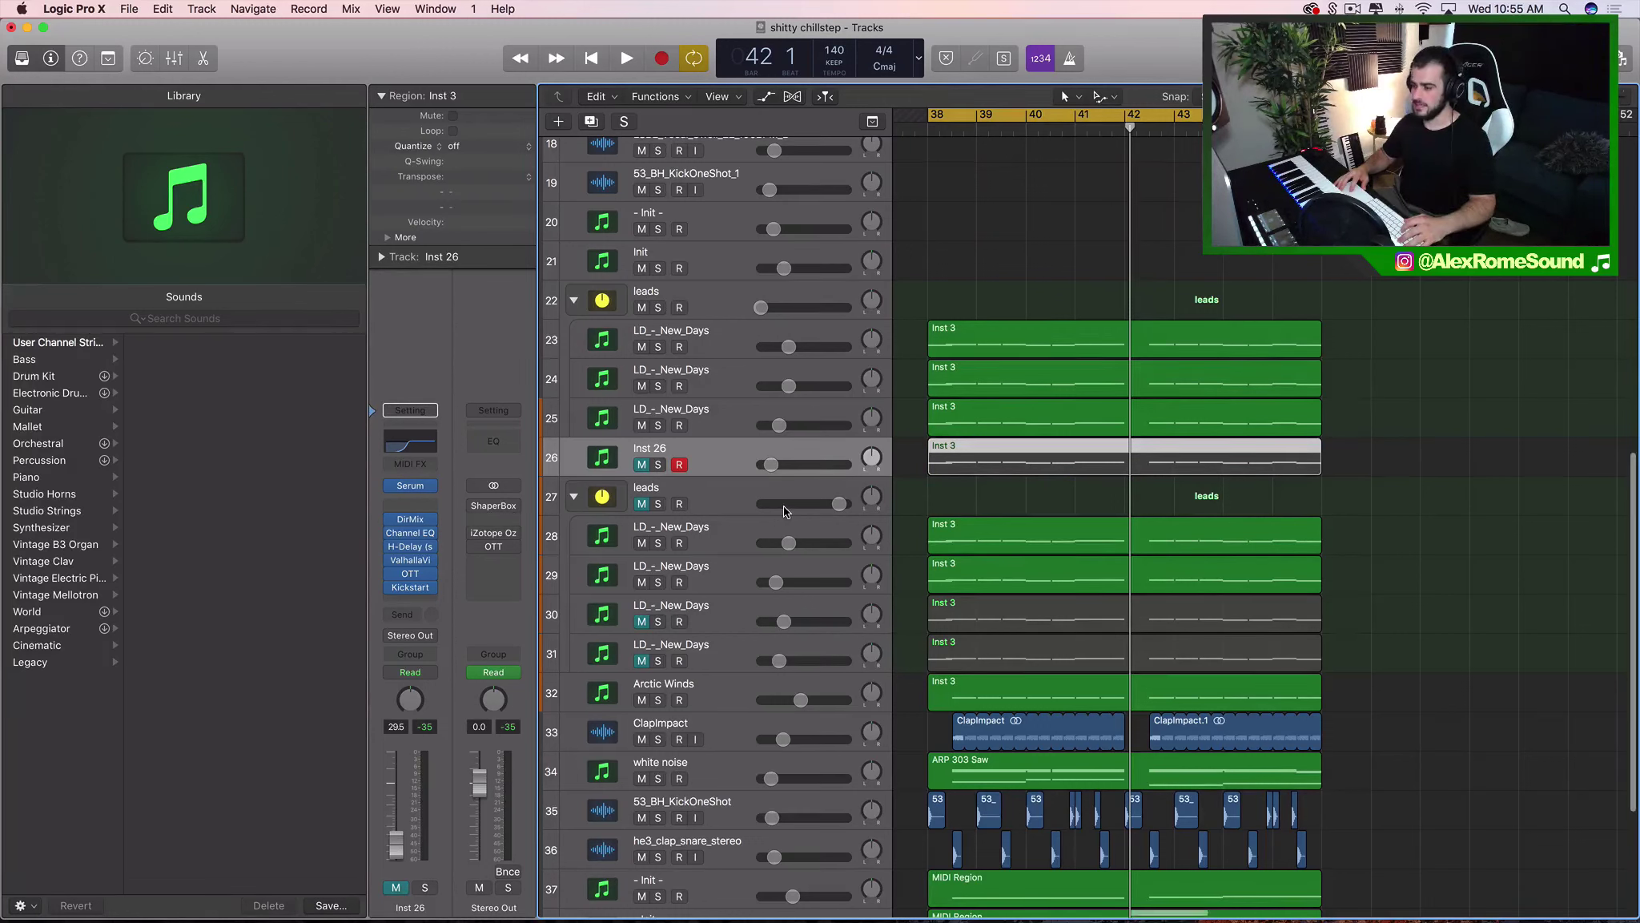
key("space")
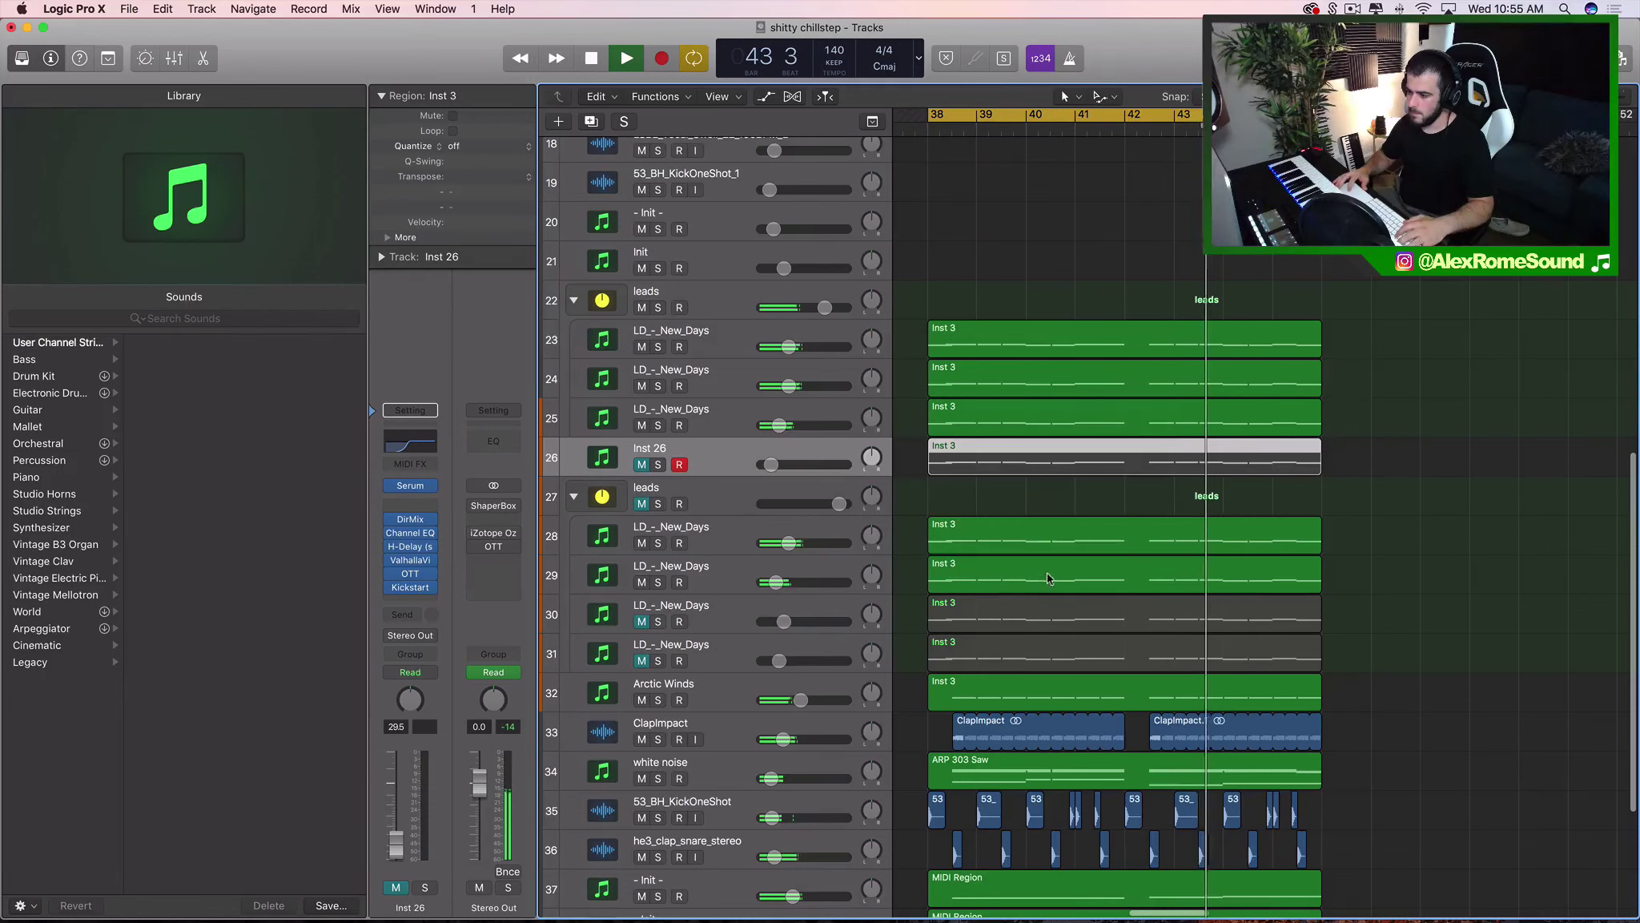
key("space")
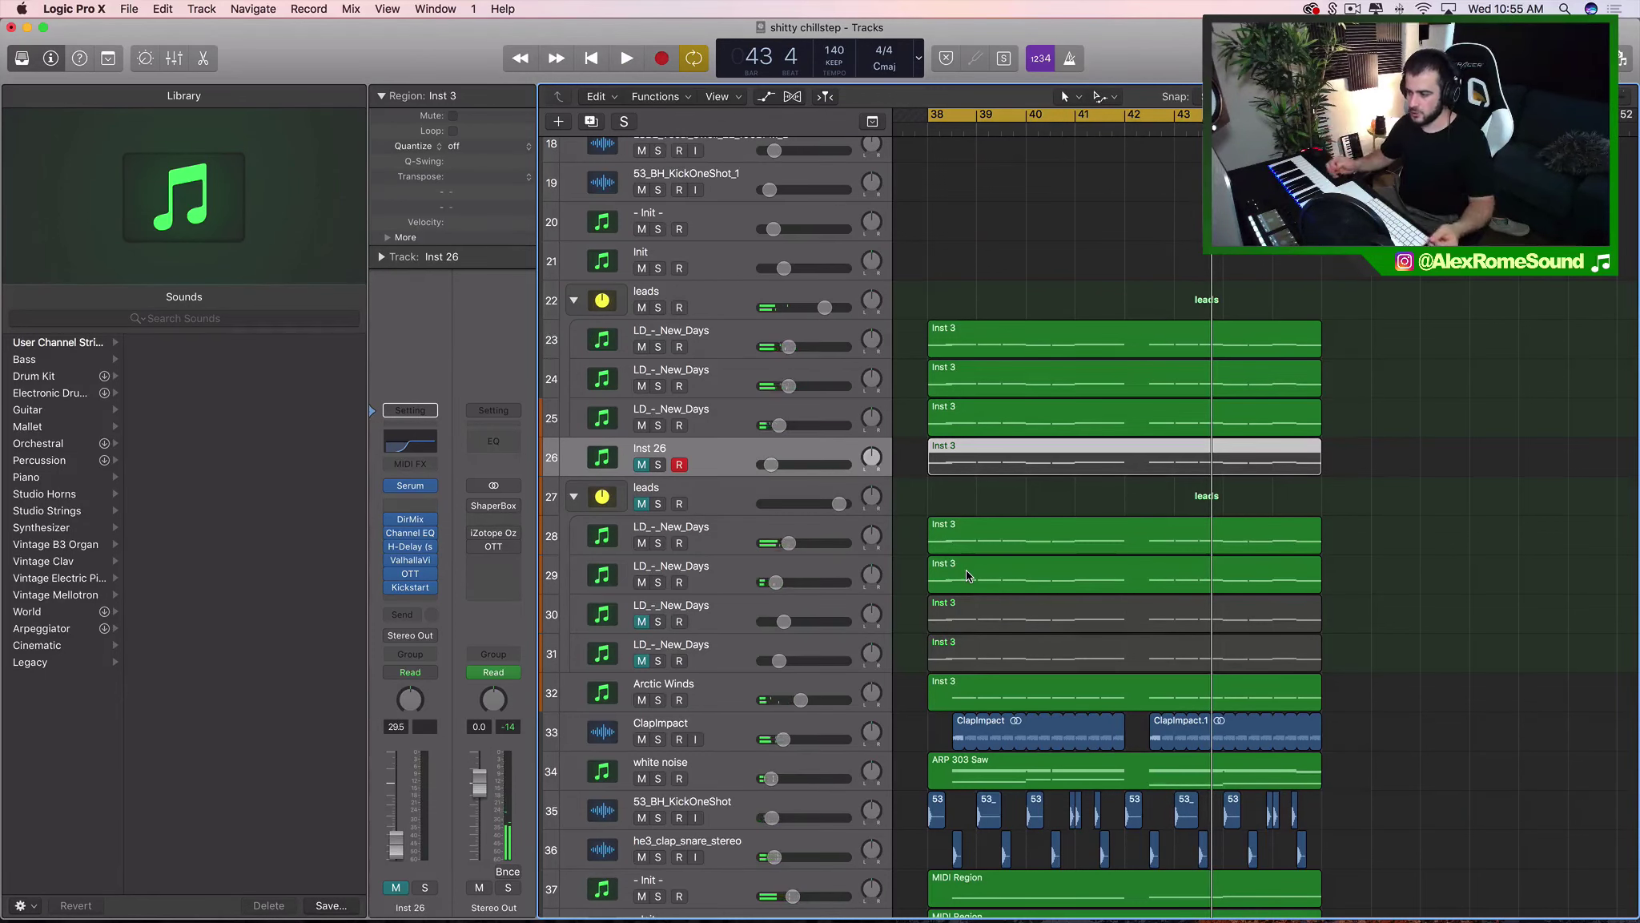
scroll(966, 573, "down", 3)
scroll(966, 573, "up", 4)
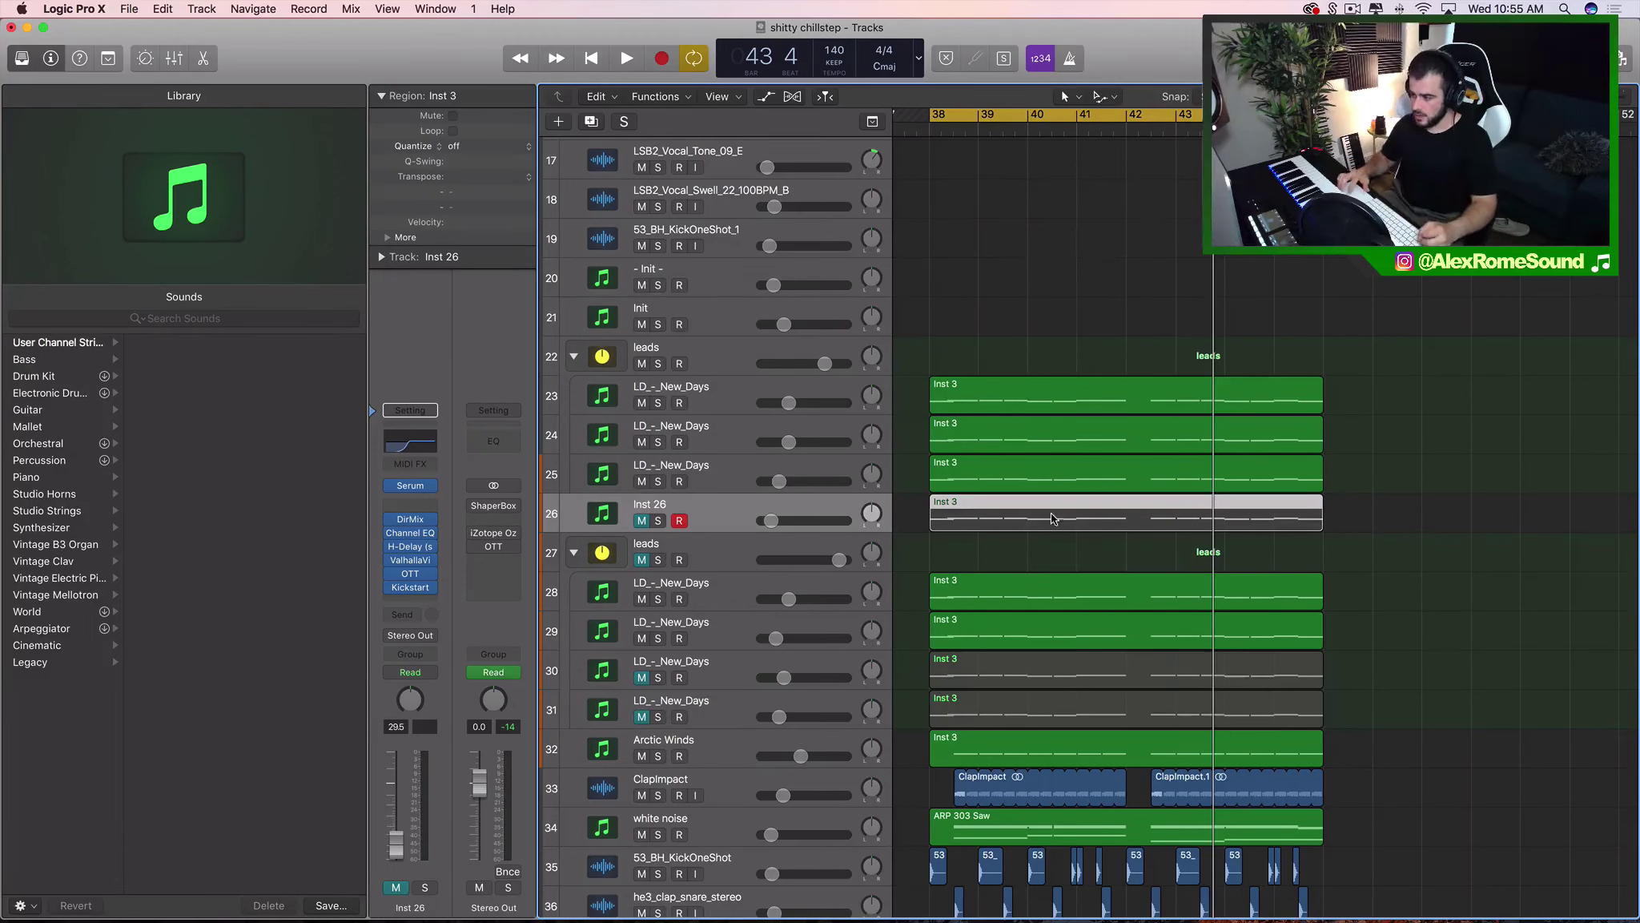
scroll(1121, 456, "up", 15)
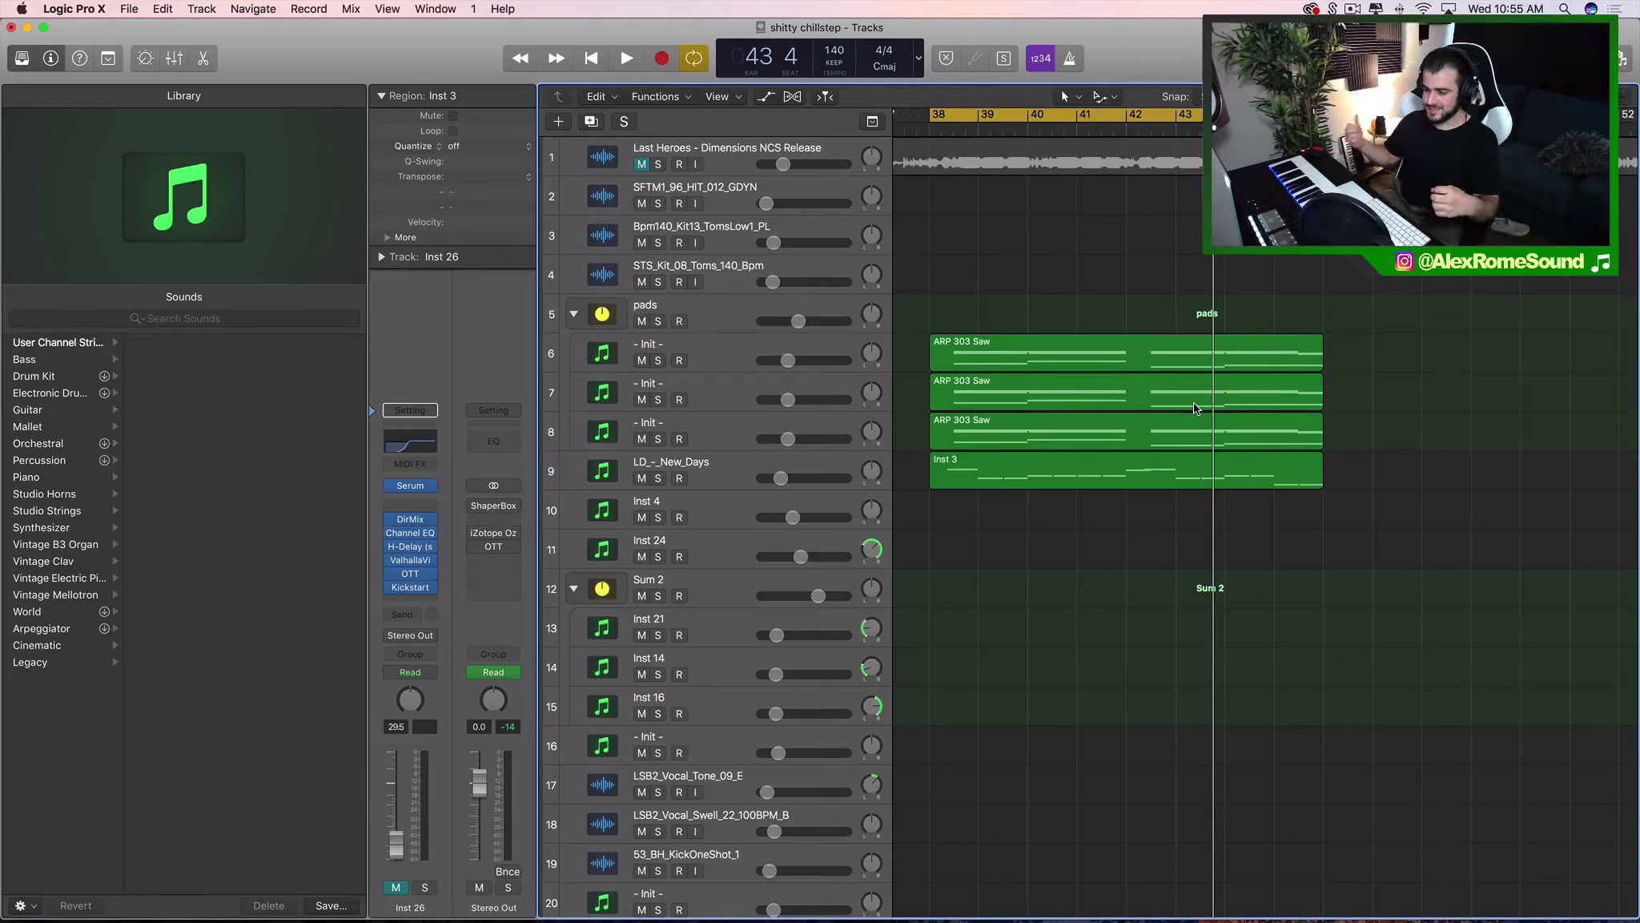
left_click(1400, 549)
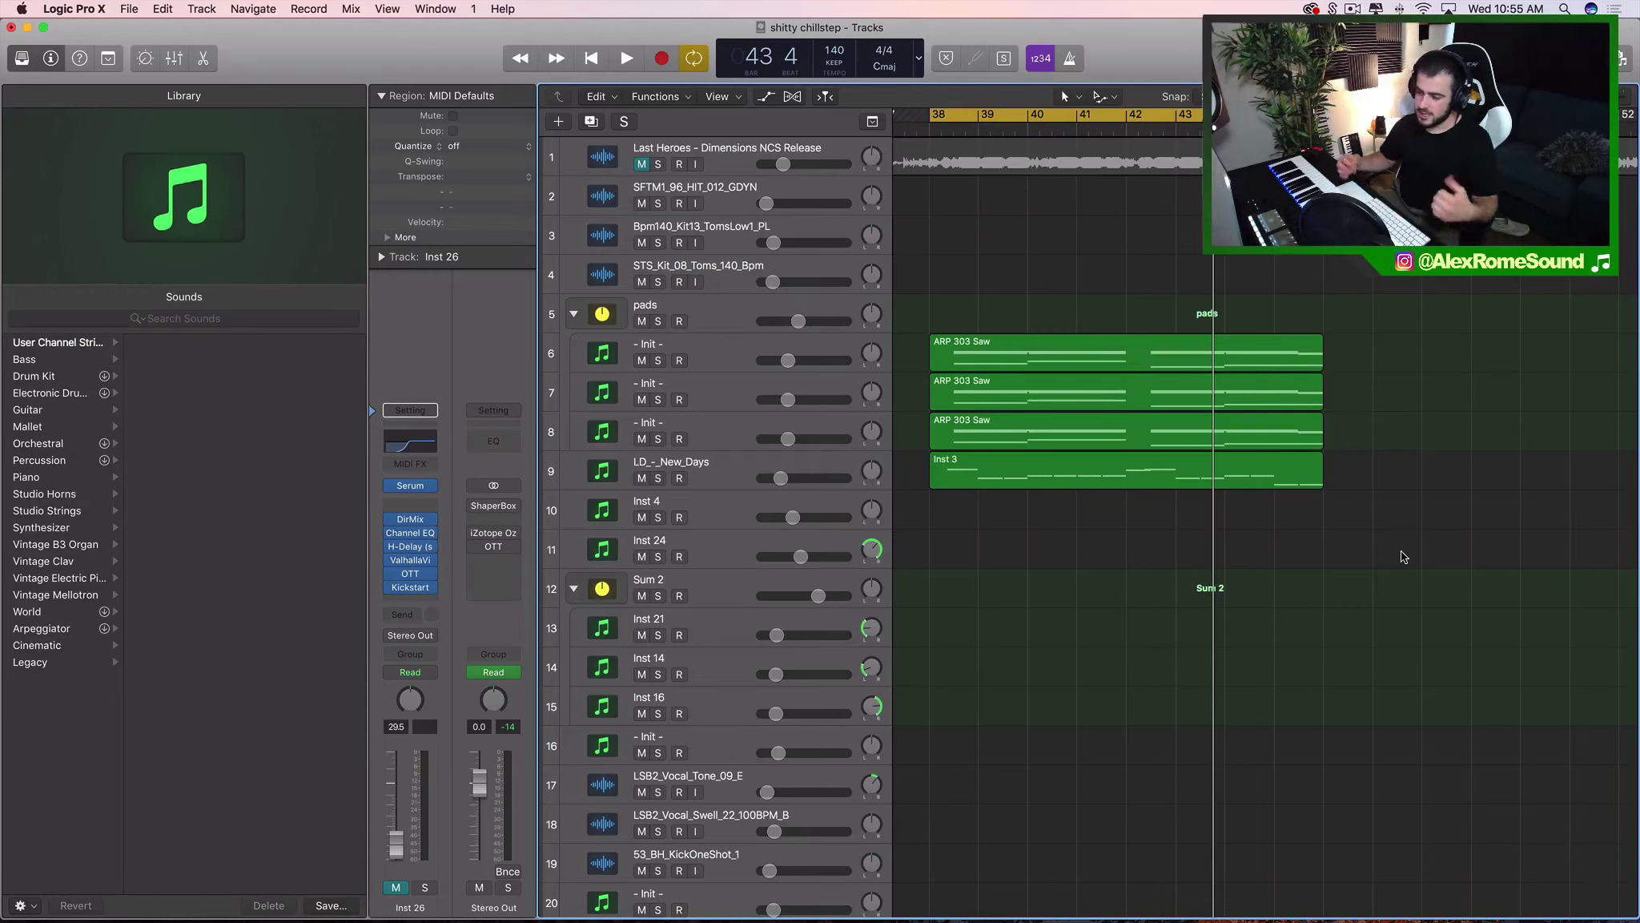